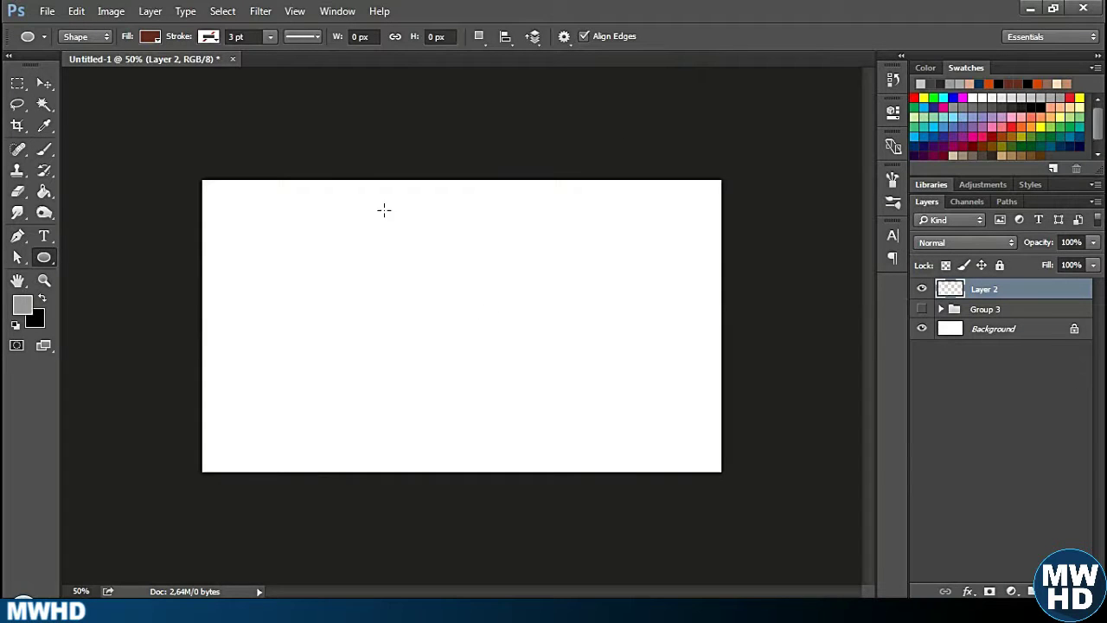
Draw a long thin brown rounded bar for the desk top and nudge it down.
right_click(41, 261)
click(95, 268)
drag(234, 317, 707, 327)
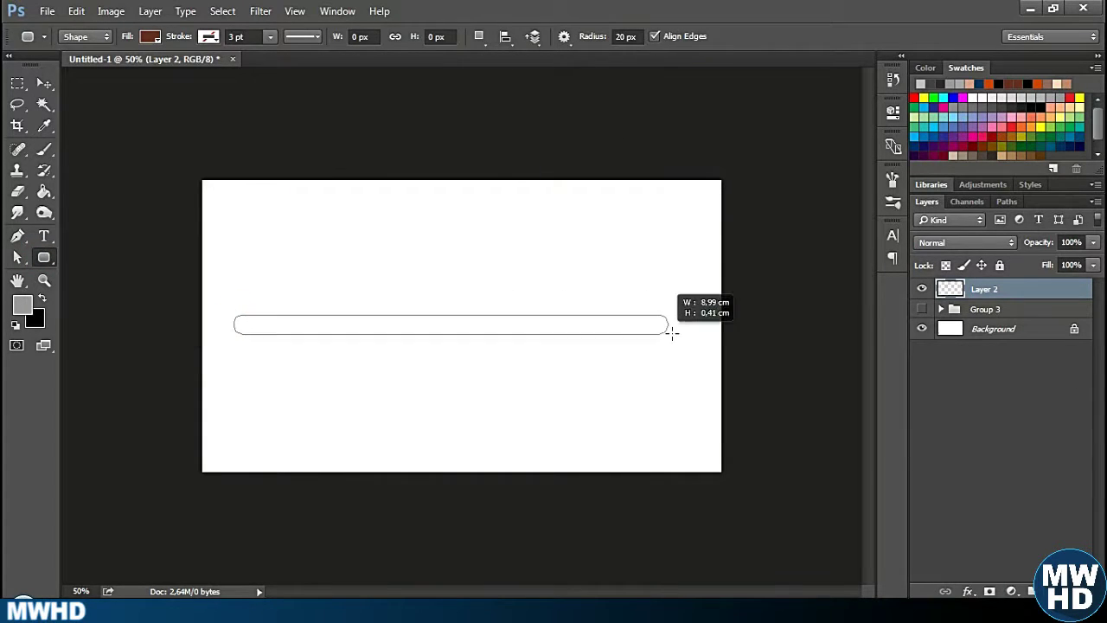
key(v)
drag(420, 328, 407, 354)
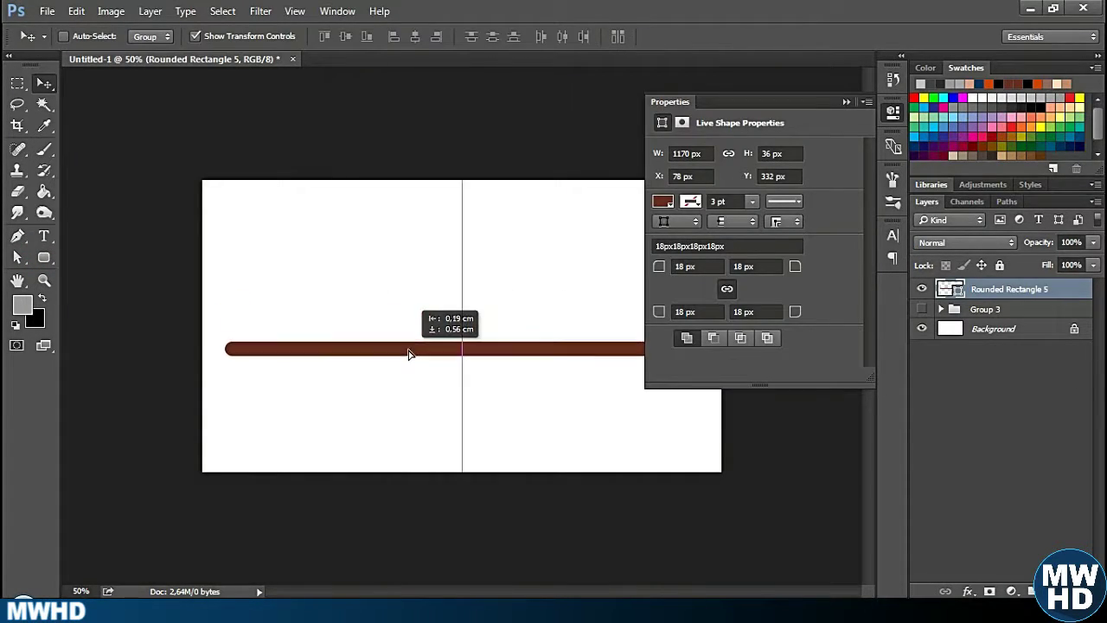
click(846, 102)
Draw a large rounded block below the bar as the desk body.
click(44, 257)
drag(257, 349, 675, 472)
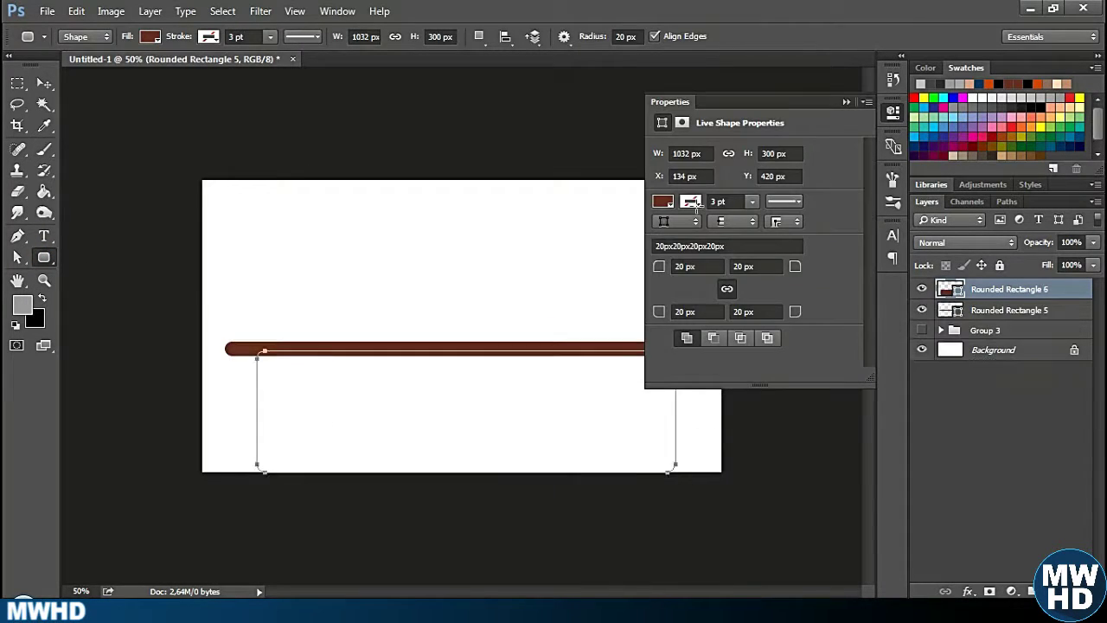
click(846, 102)
click(951, 329)
key(ctrl+plus)
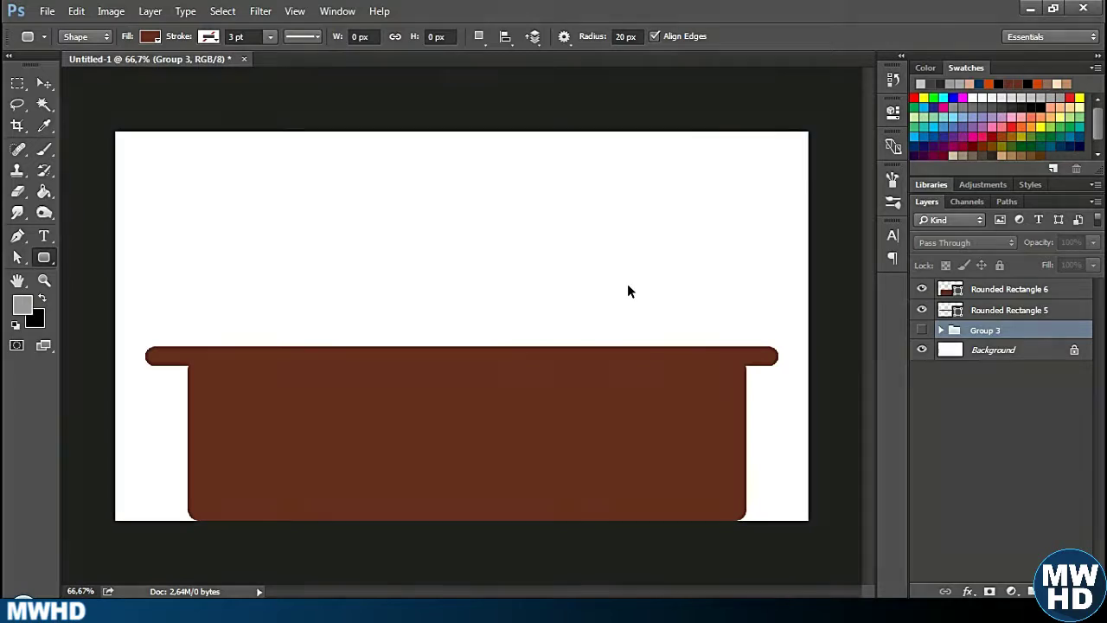
Draw a rounded torso rectangle standing on the desk bar and shift it into place.
mouse_move(353, 208)
mouse_down()
mouse_move(469, 321)
mouse_move(583, 347)
mouse_up()
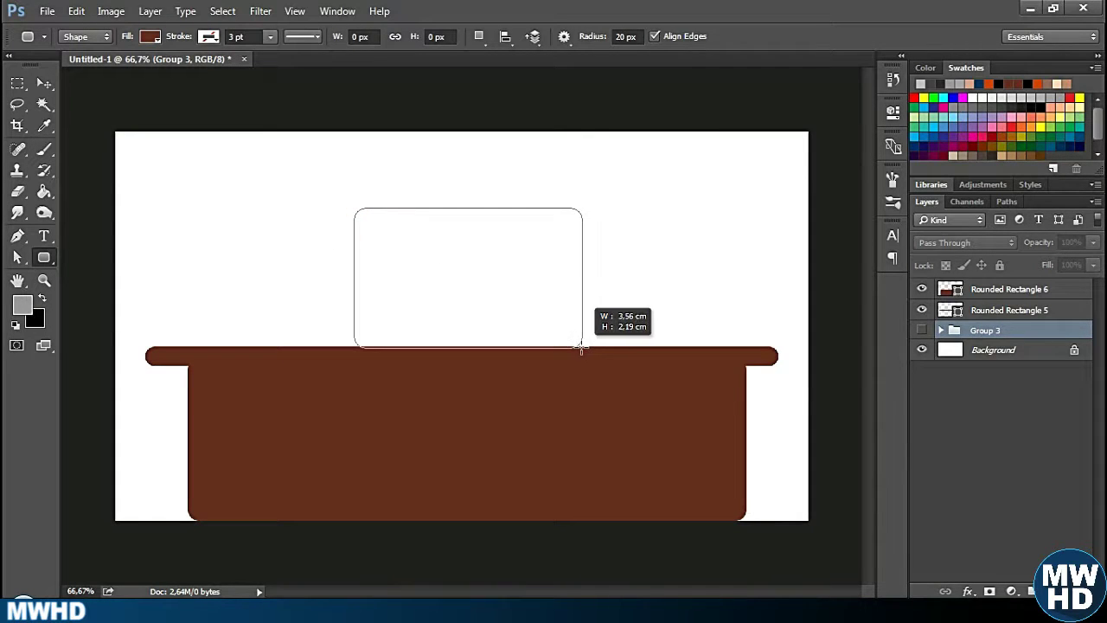
key(ctrl+z)
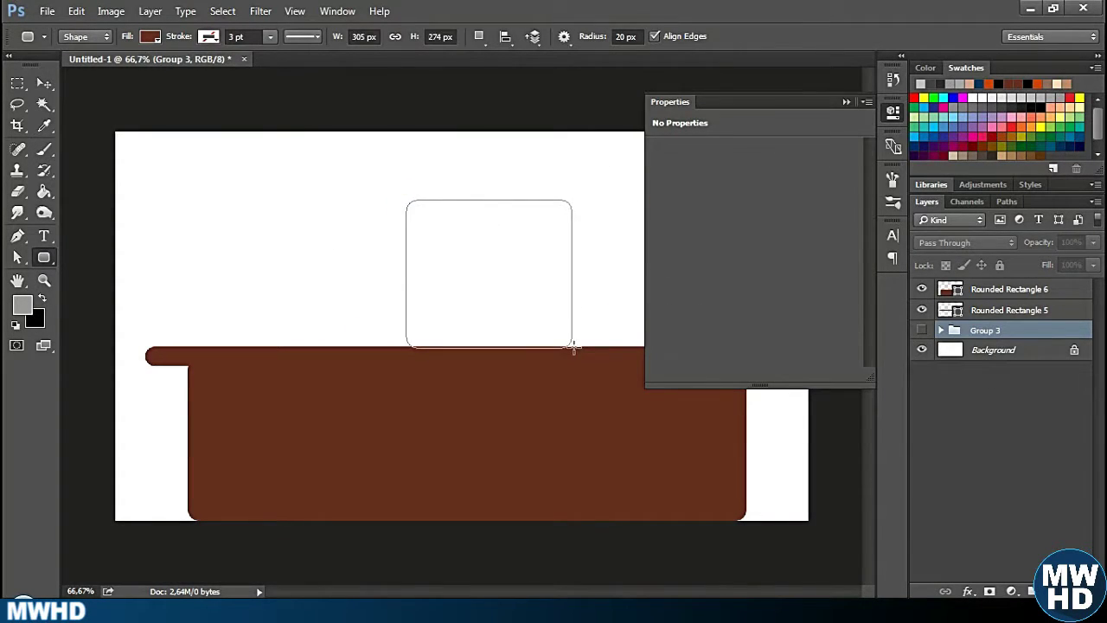
drag(400, 200, 574, 346)
key(ctrl+z)
click(846, 102)
mouse_move(335, 204)
mouse_down()
mouse_move(553, 345)
mouse_move(529, 341)
mouse_up()
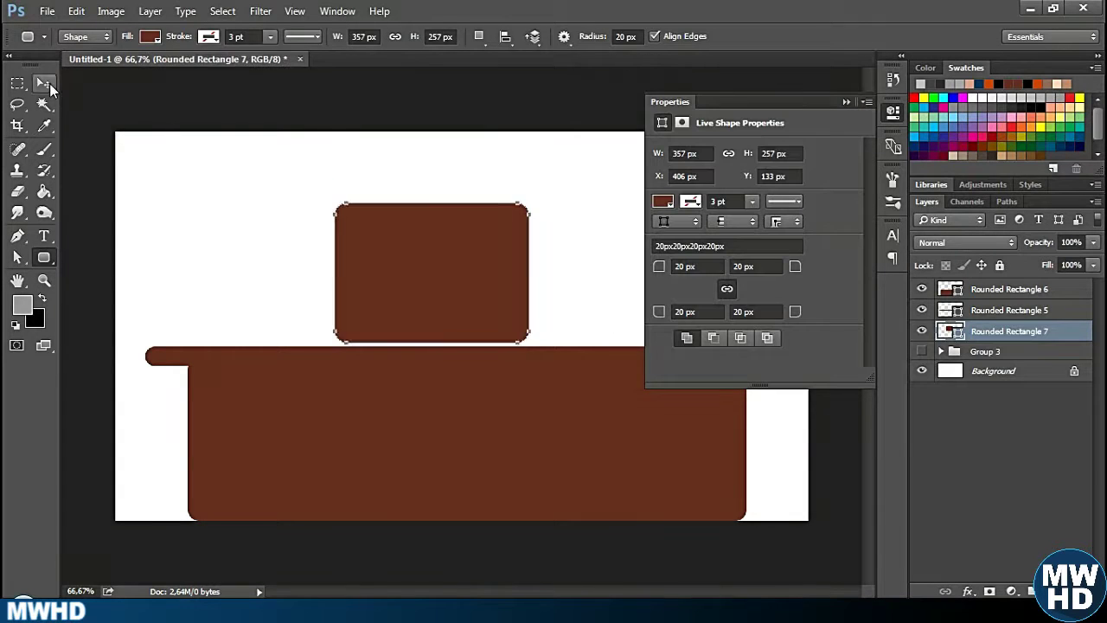
key(v)
drag(481, 297, 508, 302)
Scale the desk bar, desk block and torso down together and reposition them.
click(846, 102)
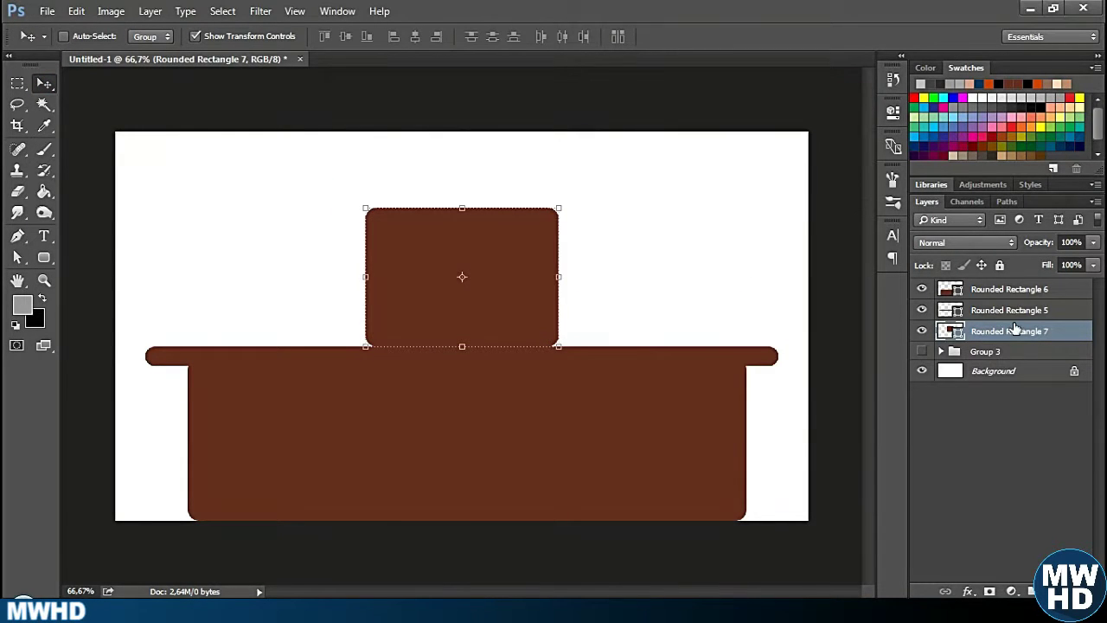
shift+click(1009, 289)
key(ctrl+t)
drag(772, 208, 762, 241)
key(Return)
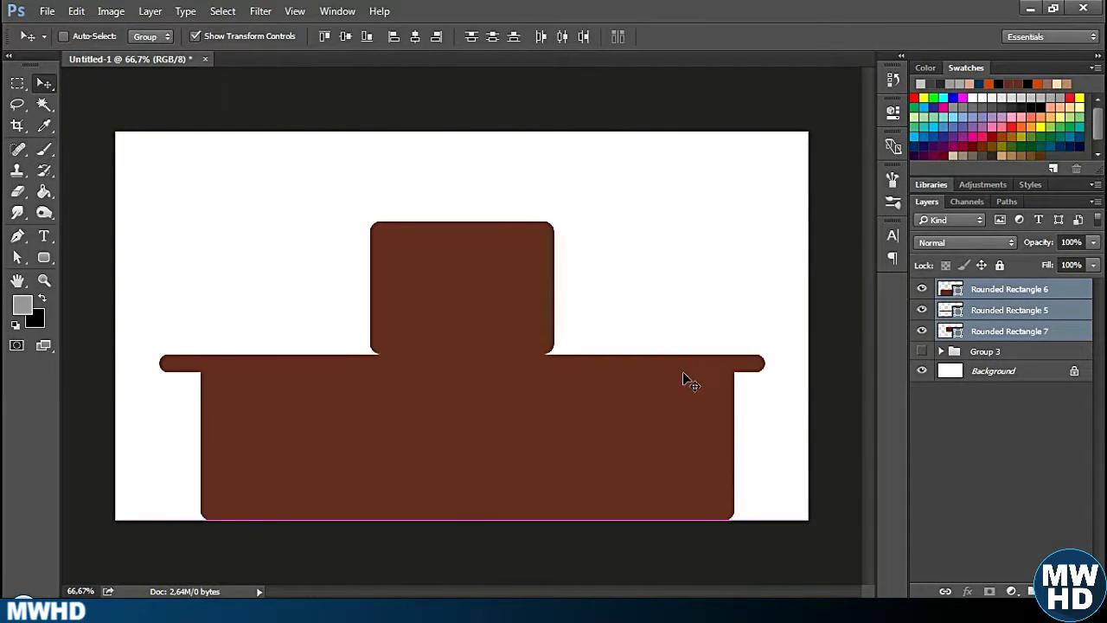
mouse_move(531, 316)
mouse_down()
mouse_move(538, 325)
mouse_move(531, 316)
mouse_up()
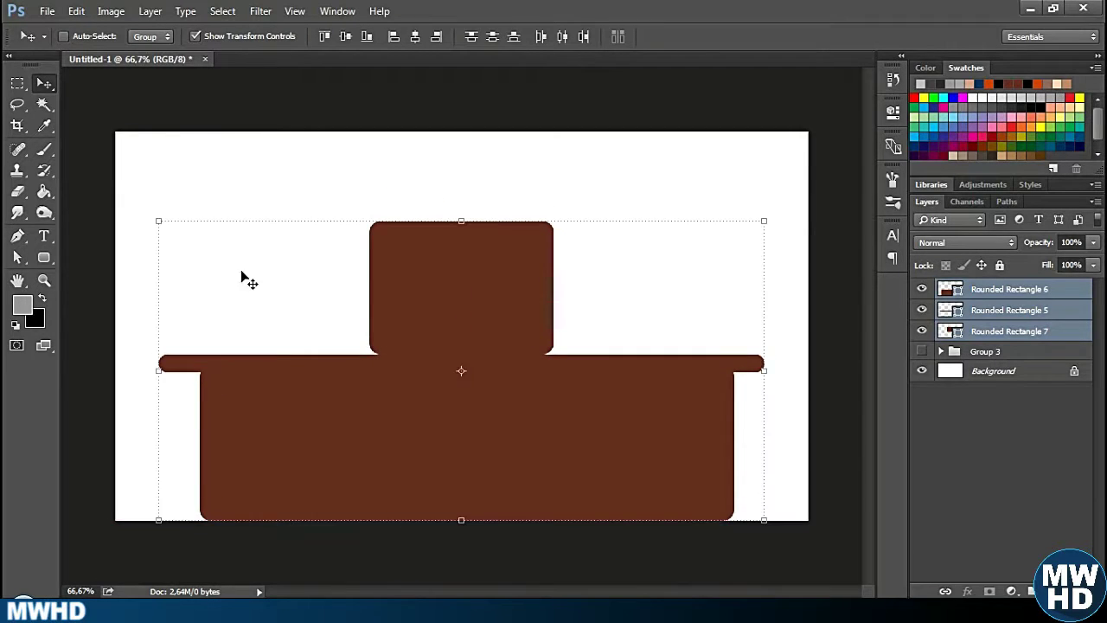
key(u)
drag(43, 256, 108, 287)
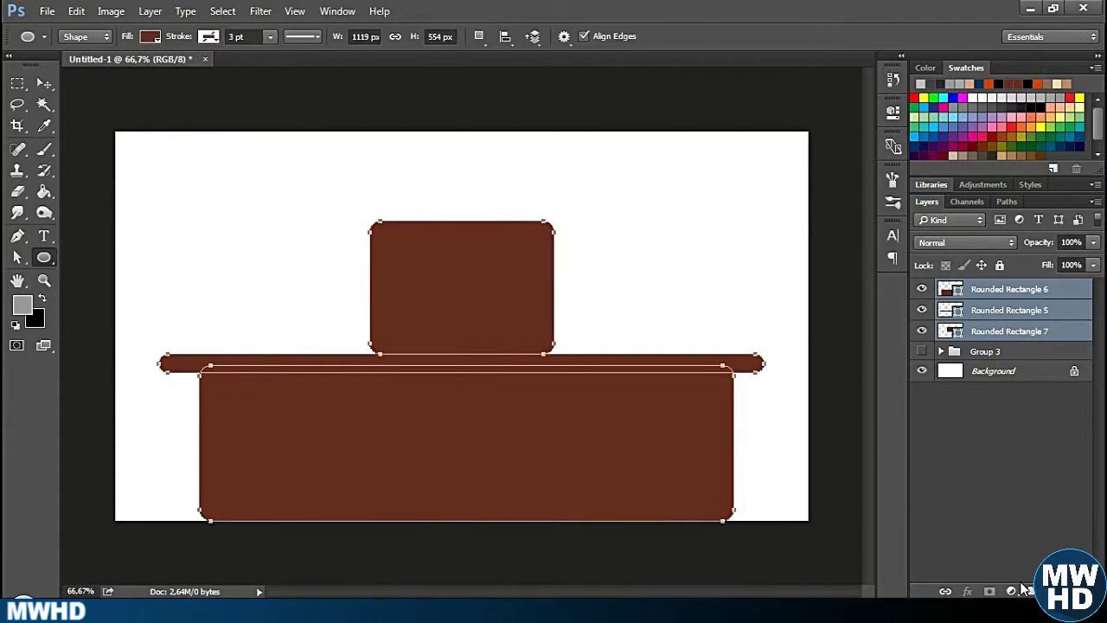
Draw a brown circle for the head and move it onto the torso.
drag(405, 188, 574, 297)
click(44, 83)
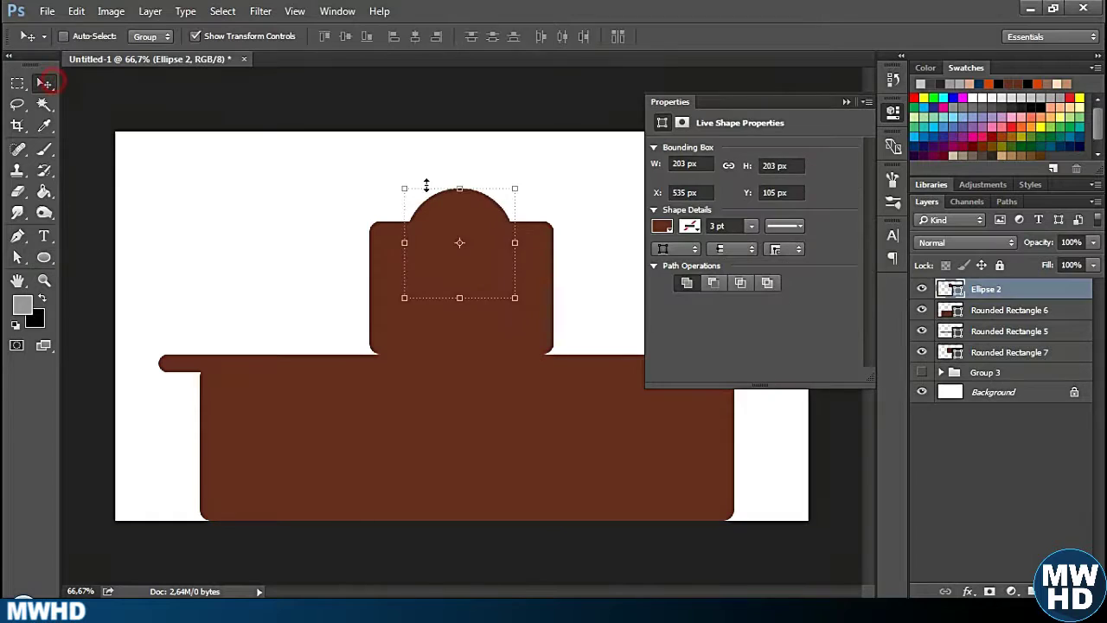
drag(461, 259, 461, 217)
click(845, 102)
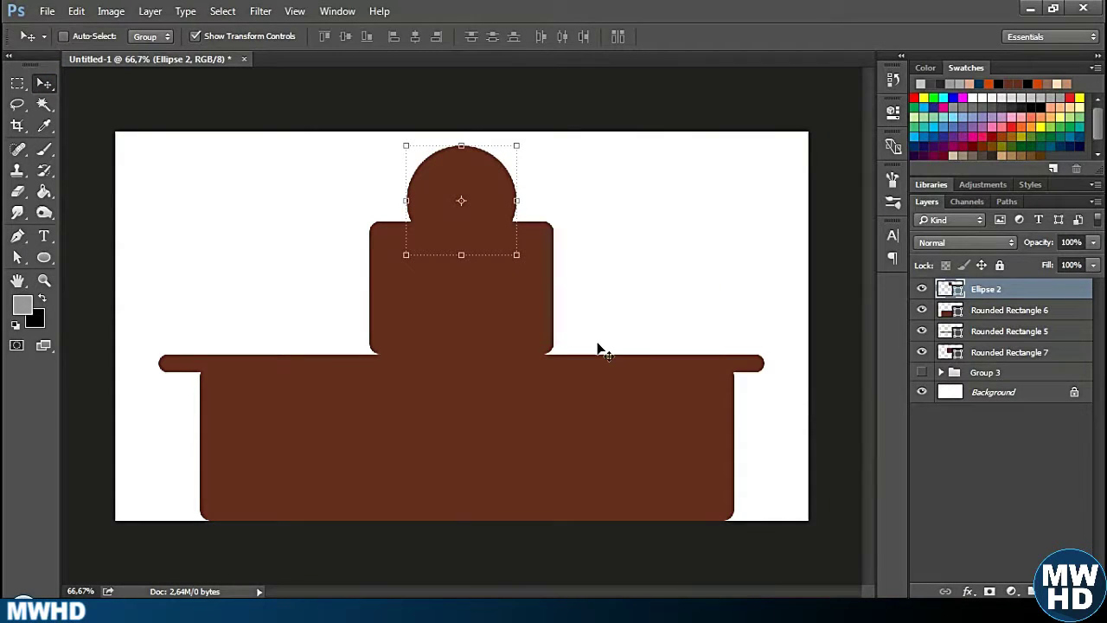
key(ctrl+1)
scroll(459, 292, down, 2)
scroll(576, 385, up, 3)
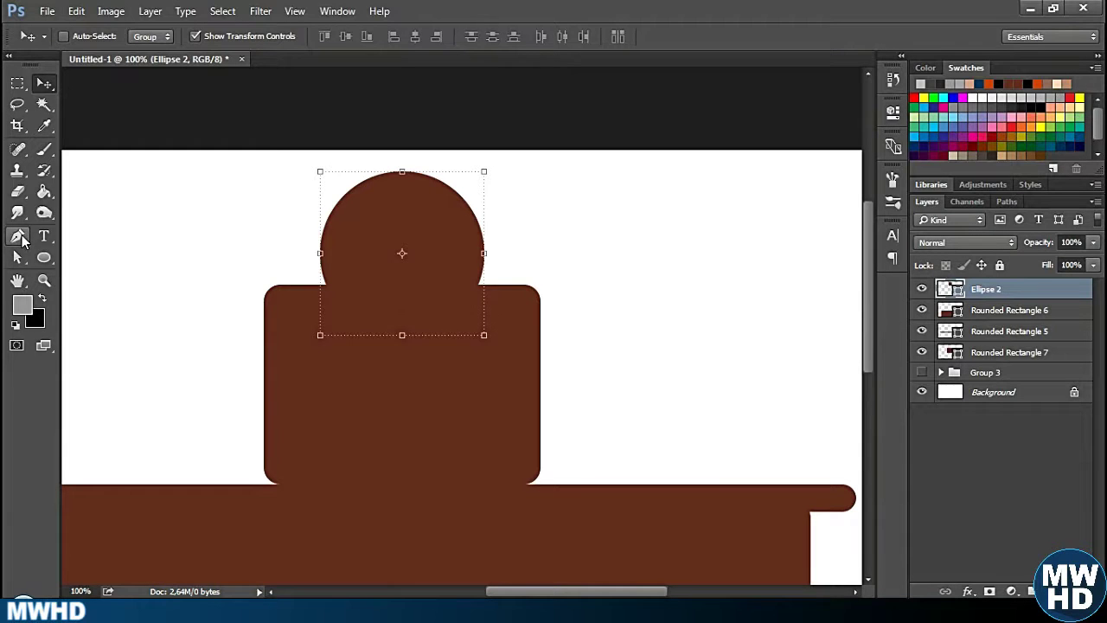
Add an empty Layer 2 above the head and zoom in on it.
click(18, 236)
click(85, 36)
click(90, 37)
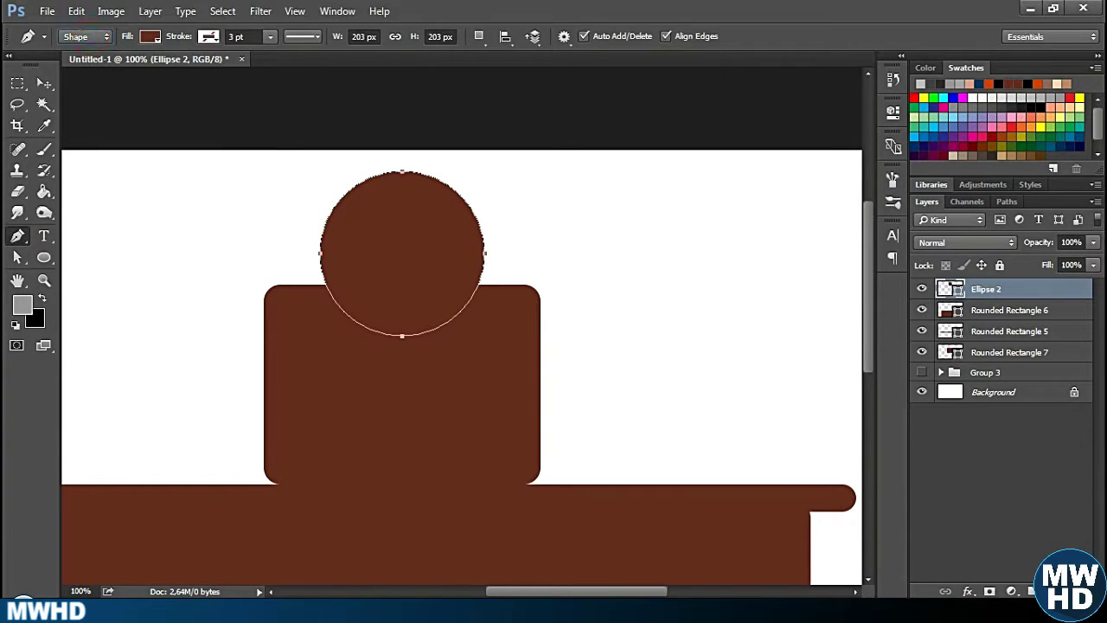
key(ctrl+shift+alt+n)
key(ctrl+plus)
drag(476, 216, 512, 362)
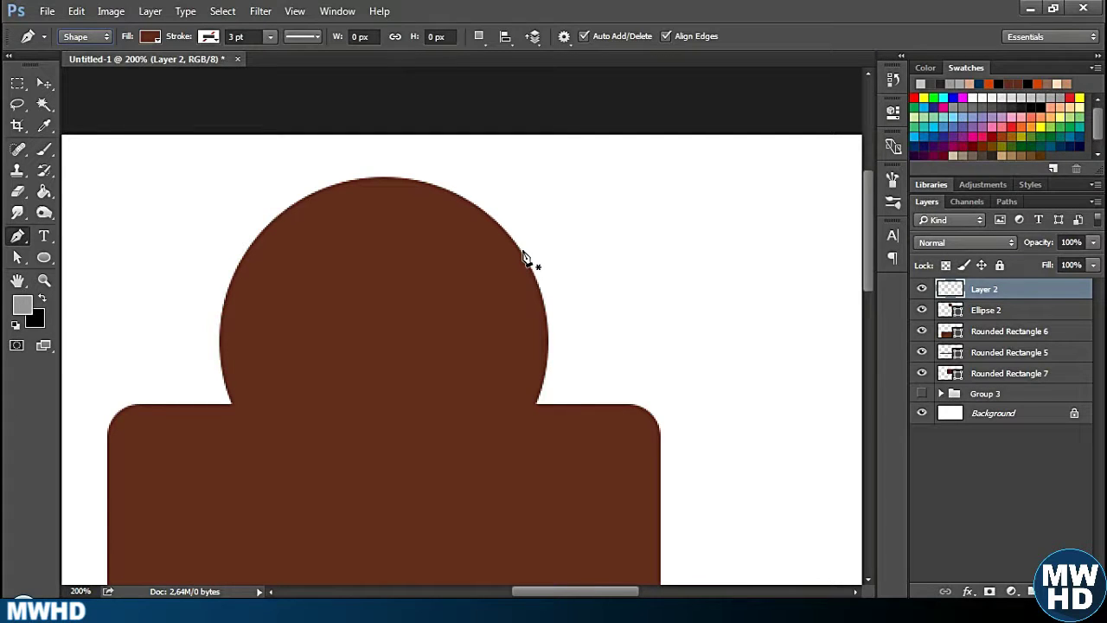
Set the Pen to Path mode and trace the spiky hairline across the face.
click(86, 37)
click(82, 66)
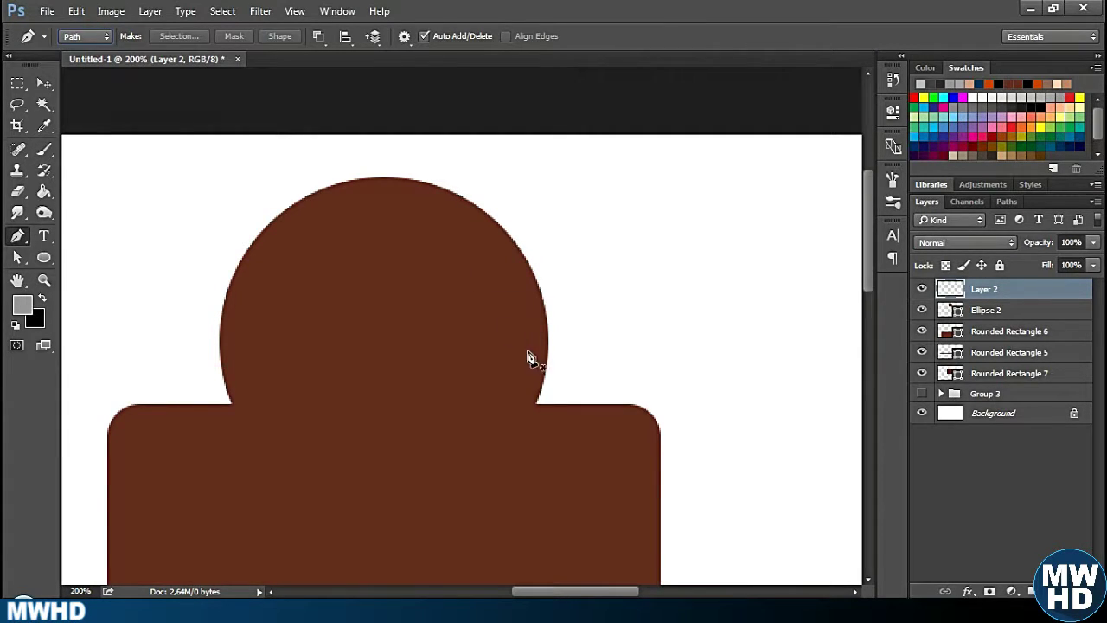
click(549, 330)
key(ctrl+z)
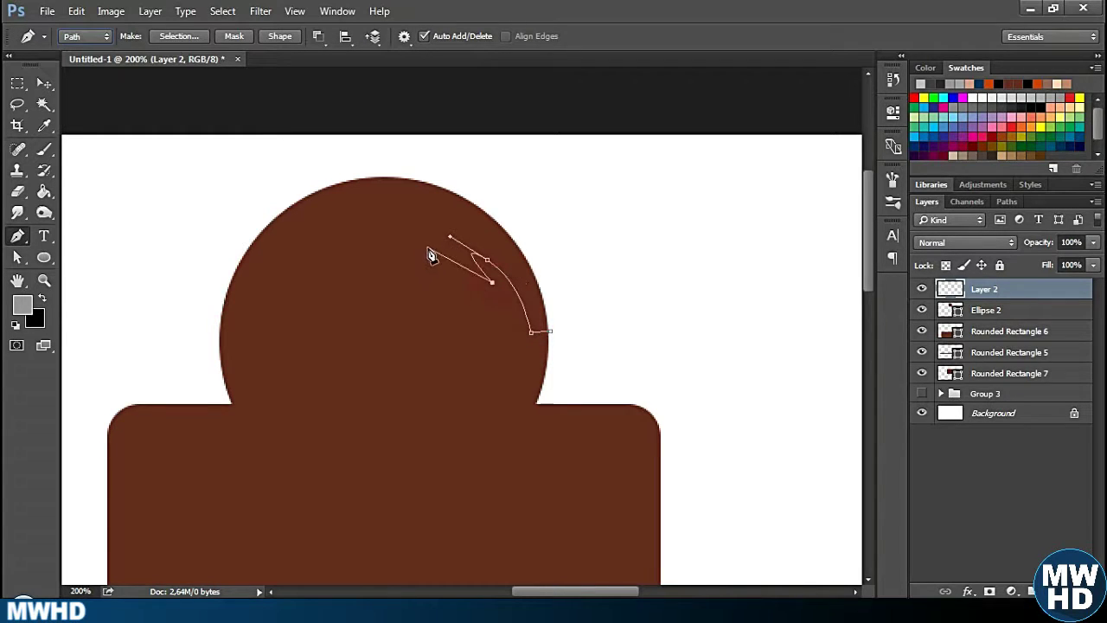
drag(428, 248, 455, 251)
drag(364, 249, 319, 246)
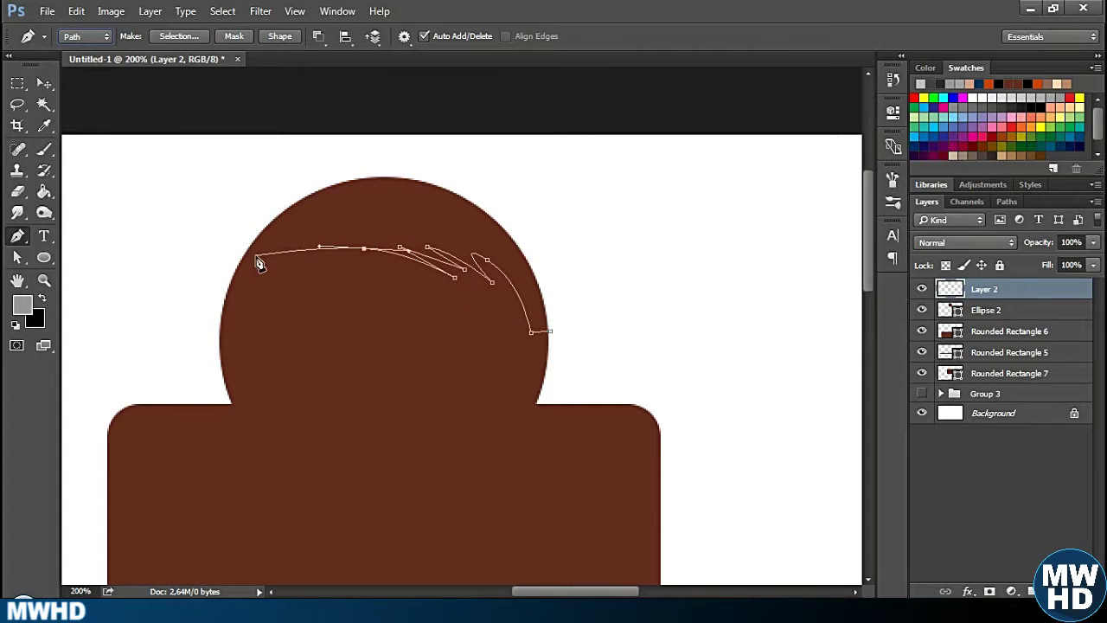
drag(263, 267, 245, 298)
key(ctrl+z)
click(252, 300)
Carry the hair path over the top of the head, close it, and bring up Make Selection.
drag(273, 238, 221, 197)
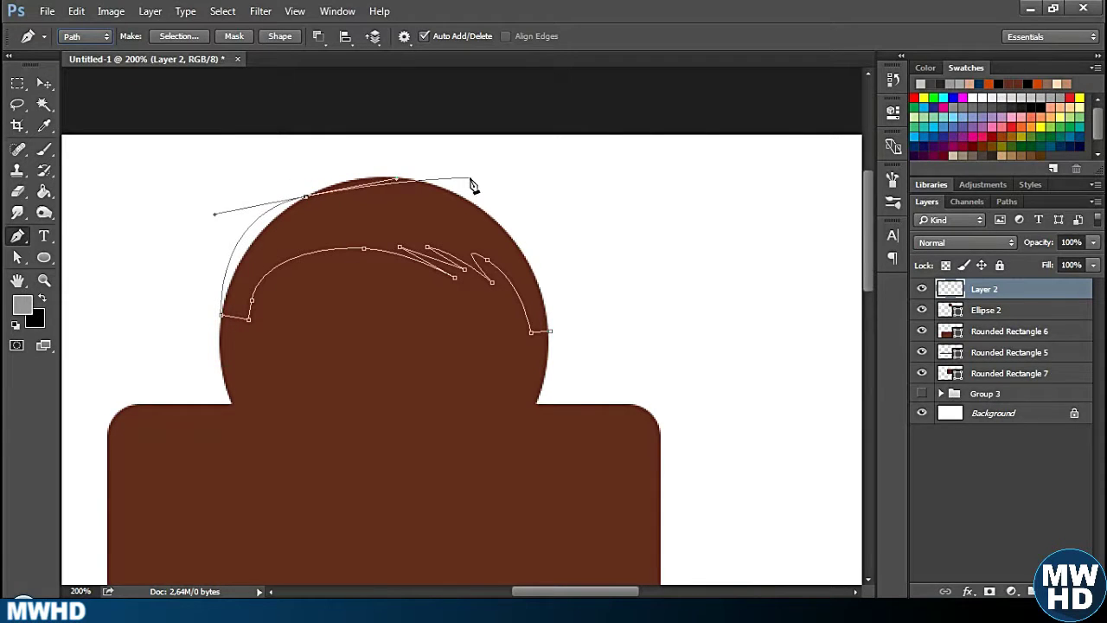
drag(432, 164, 443, 165)
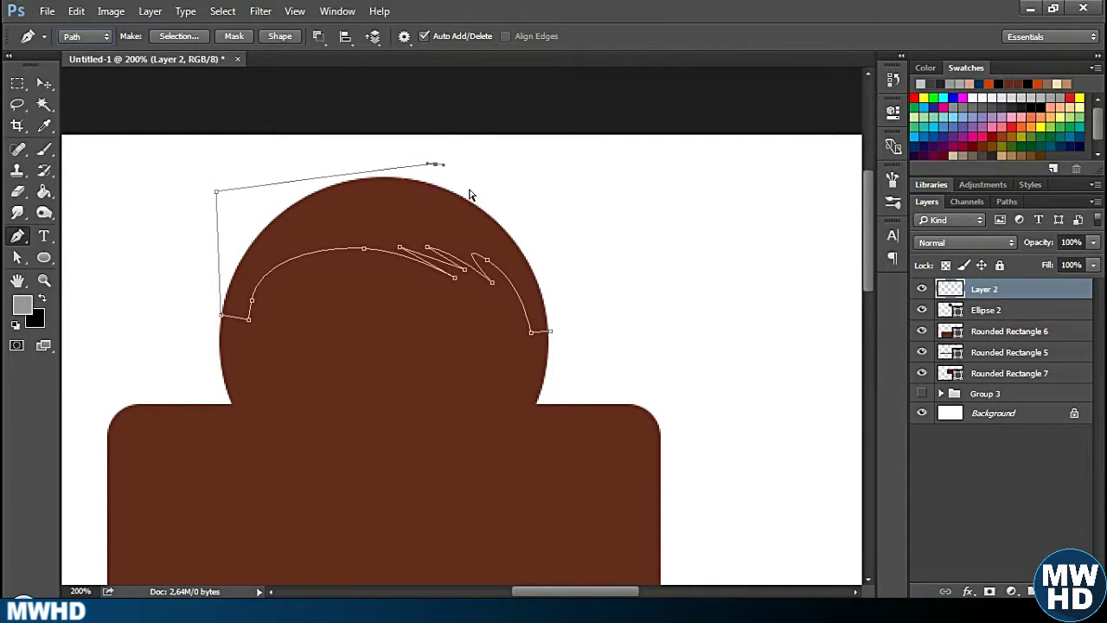
click(206, 182)
click(484, 161)
click(592, 283)
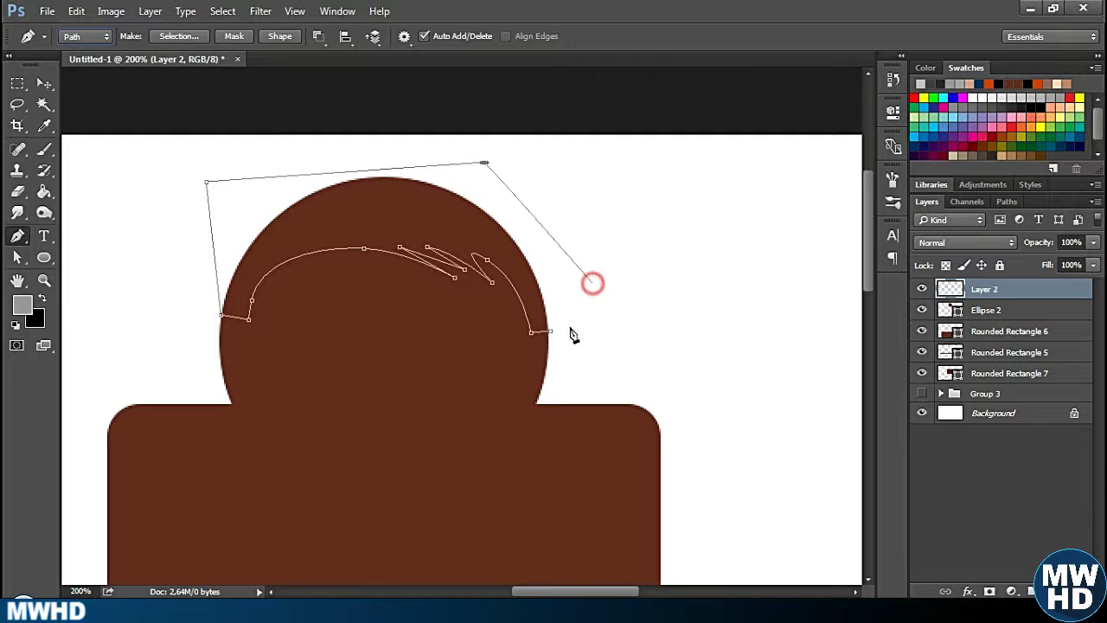
click(551, 332)
right_click(420, 211)
Turn the hair path into a 0 px feather selection and fill it with black.
click(497, 291)
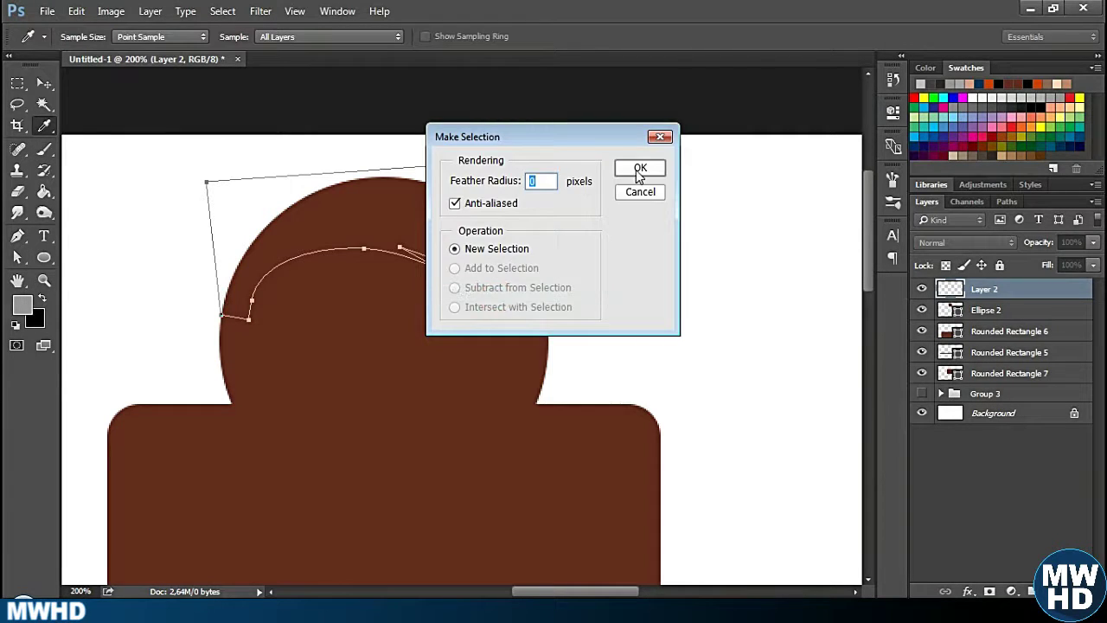
click(638, 170)
click(40, 298)
key(g)
click(340, 346)
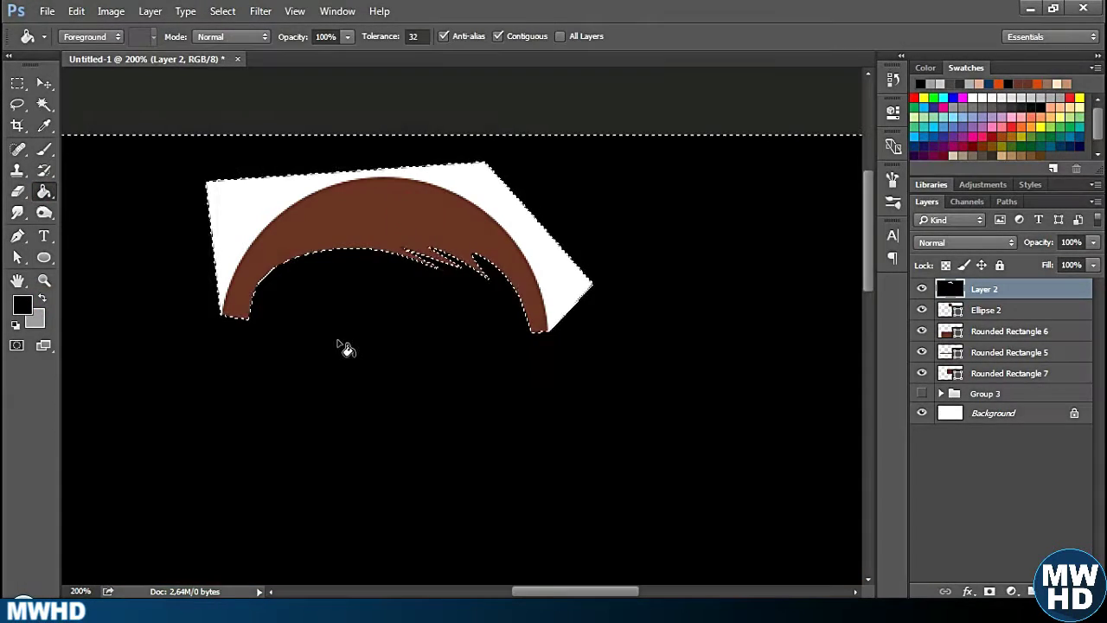
key(ctrl+z)
click(228, 222)
Delete the hair outside the Ellipse 2 head circle and deselect.
click(18, 104)
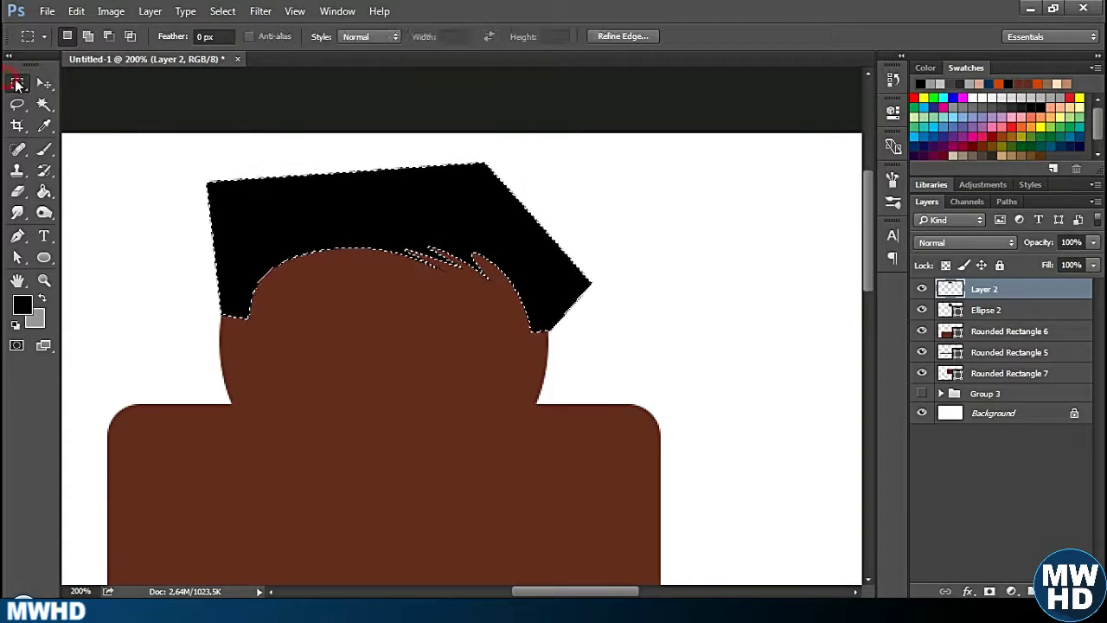
ctrl+click(950, 309)
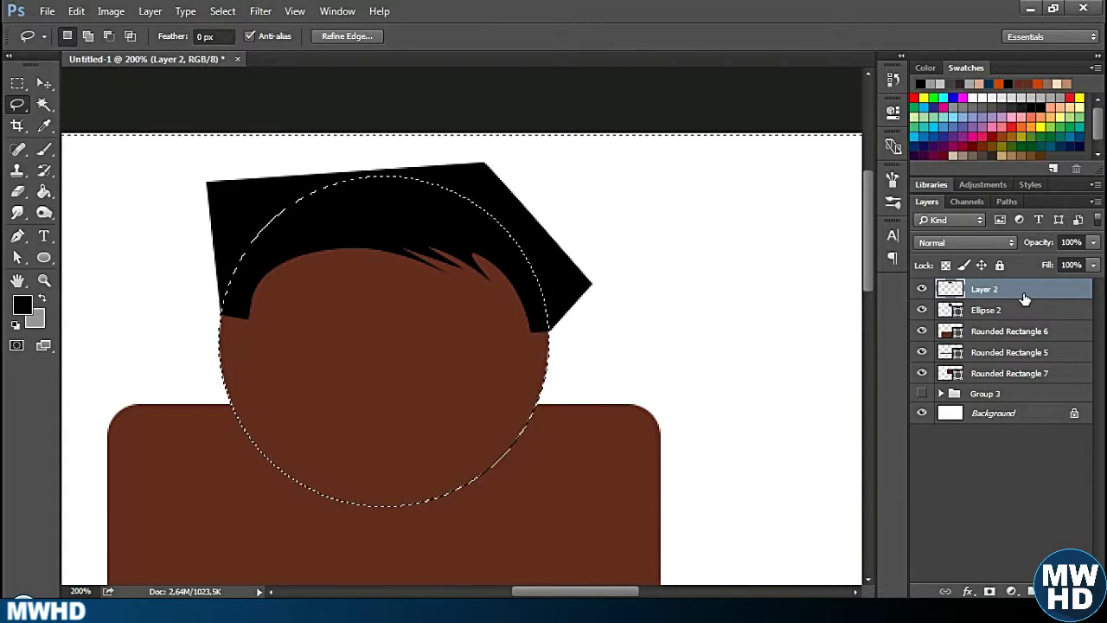
key(ctrl+shift+i)
key(Delete)
click(17, 83)
click(158, 172)
key(p)
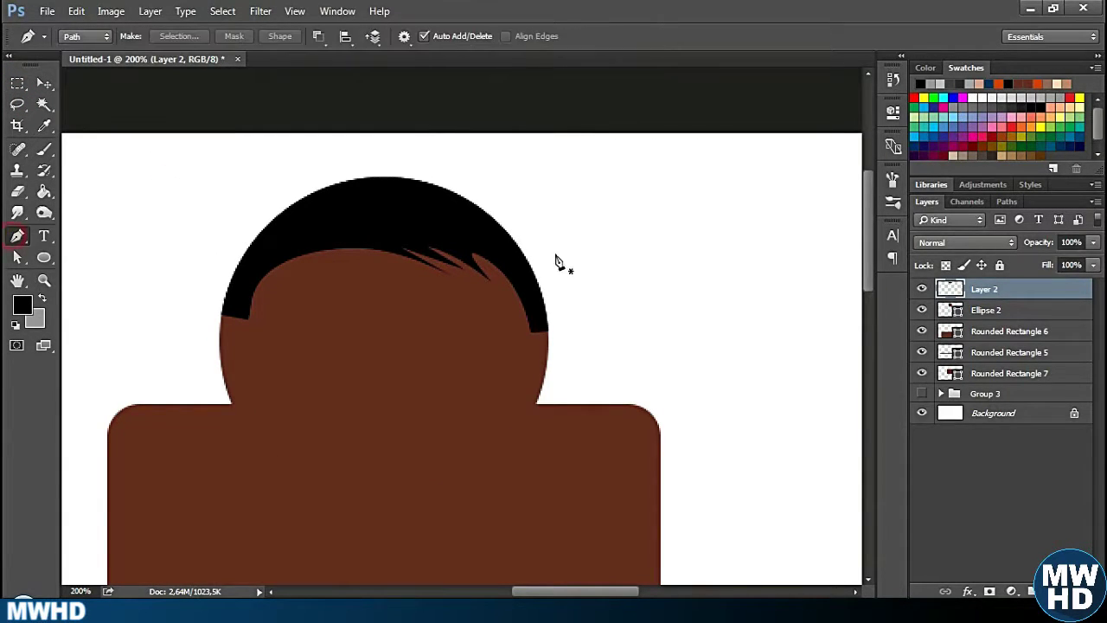
key(i)
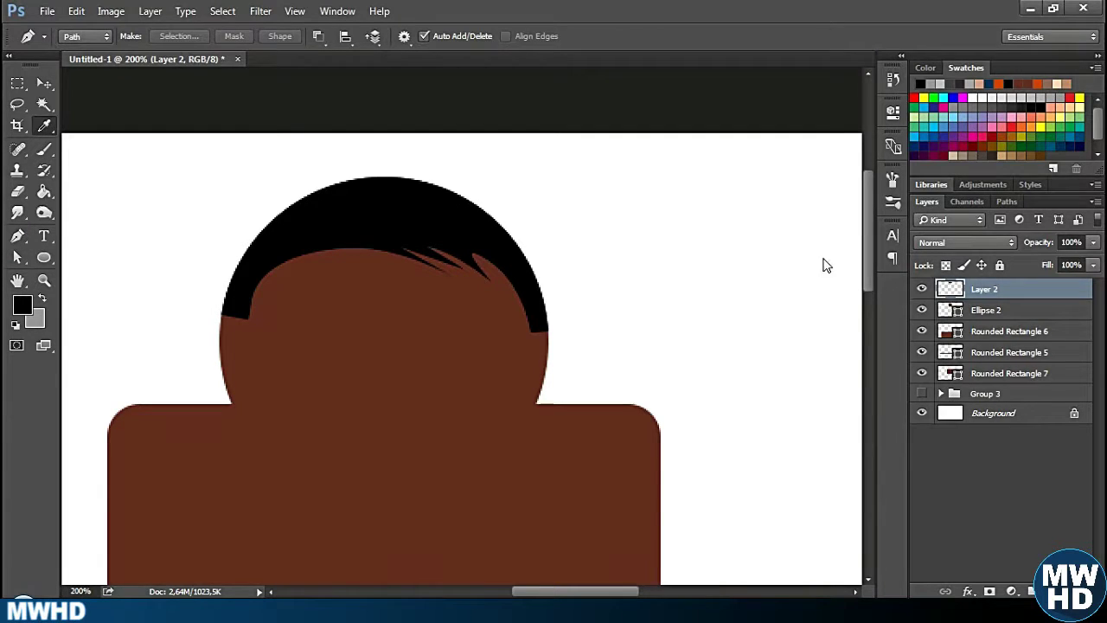
key(ctrl+u)
Colorize the hair dark grey with Hue 215, Saturation 0, Lightness +26.
drag(877, 236, 837, 237)
click(1038, 291)
drag(796, 196, 863, 196)
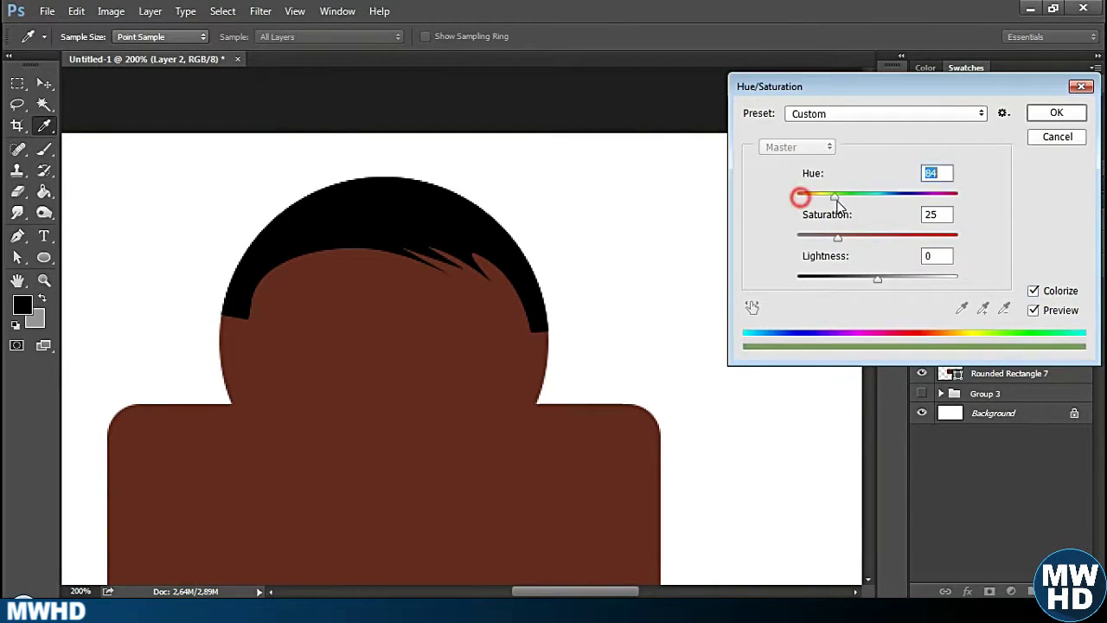
drag(877, 284, 910, 279)
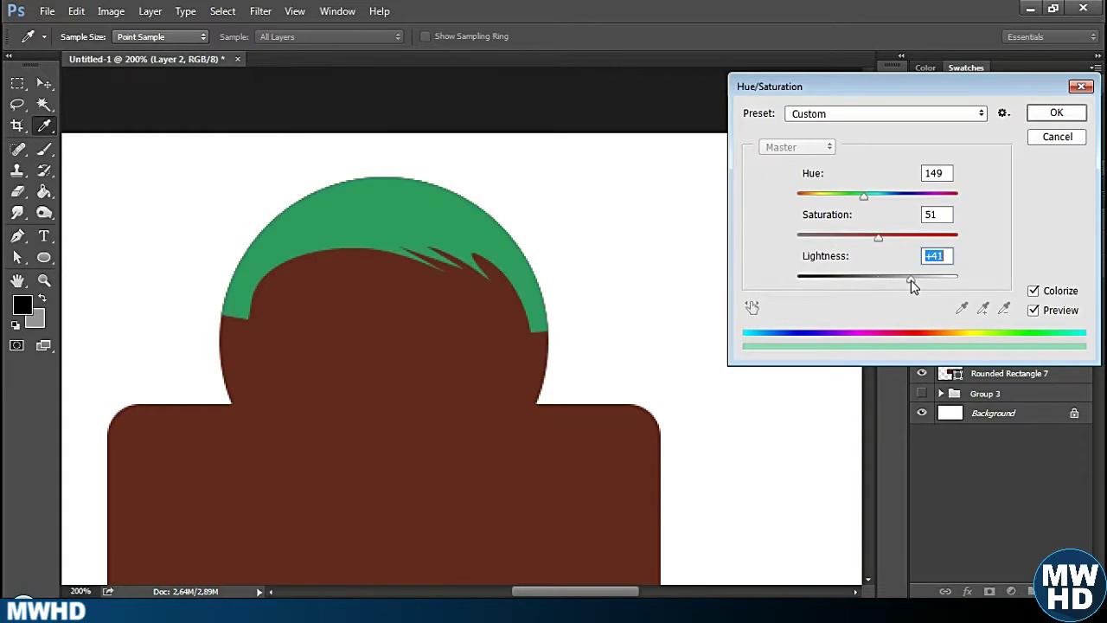
drag(878, 236, 819, 236)
mouse_move(867, 196)
mouse_down()
mouse_move(811, 219)
mouse_move(920, 217)
mouse_move(806, 200)
mouse_up()
click(816, 240)
drag(909, 280, 897, 281)
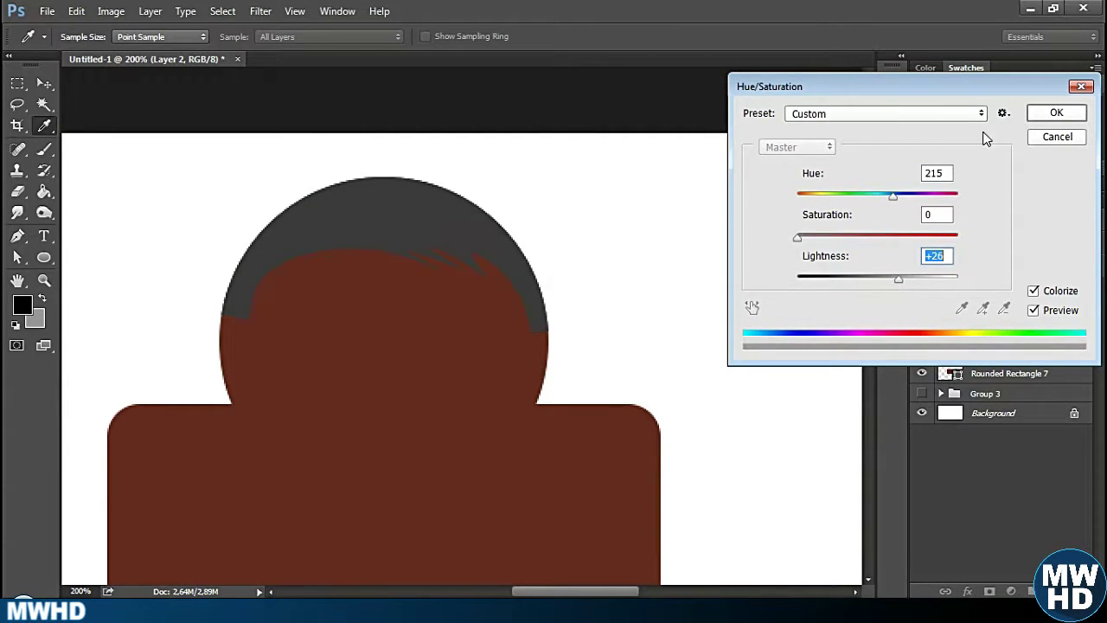
click(1056, 112)
key(p)
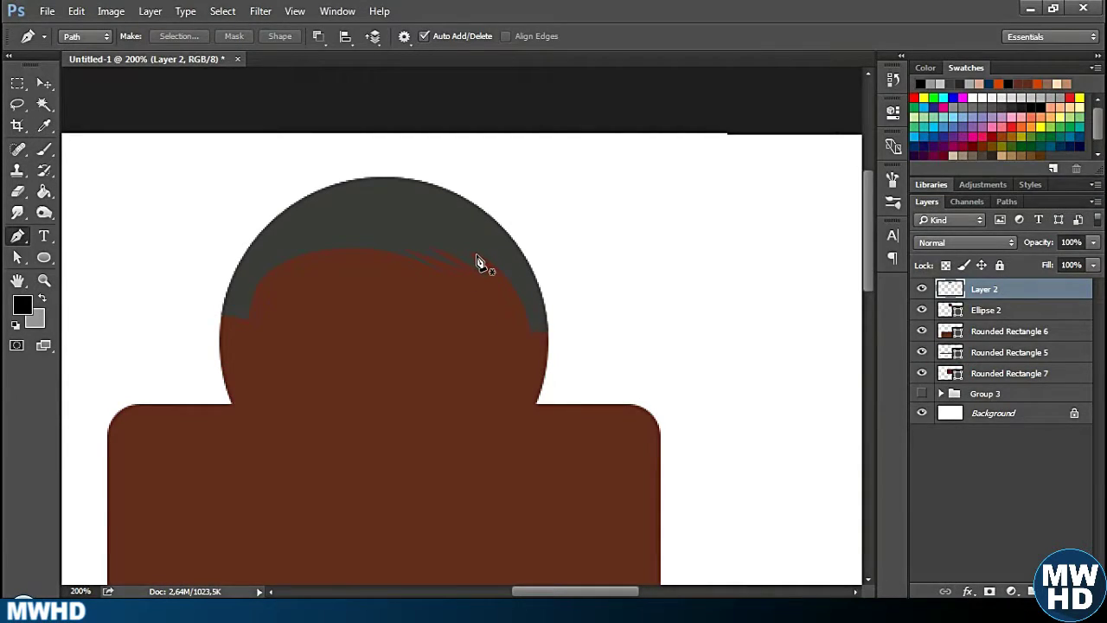
Draw a pen path along the hair's right edge and convert it to a selection.
click(511, 263)
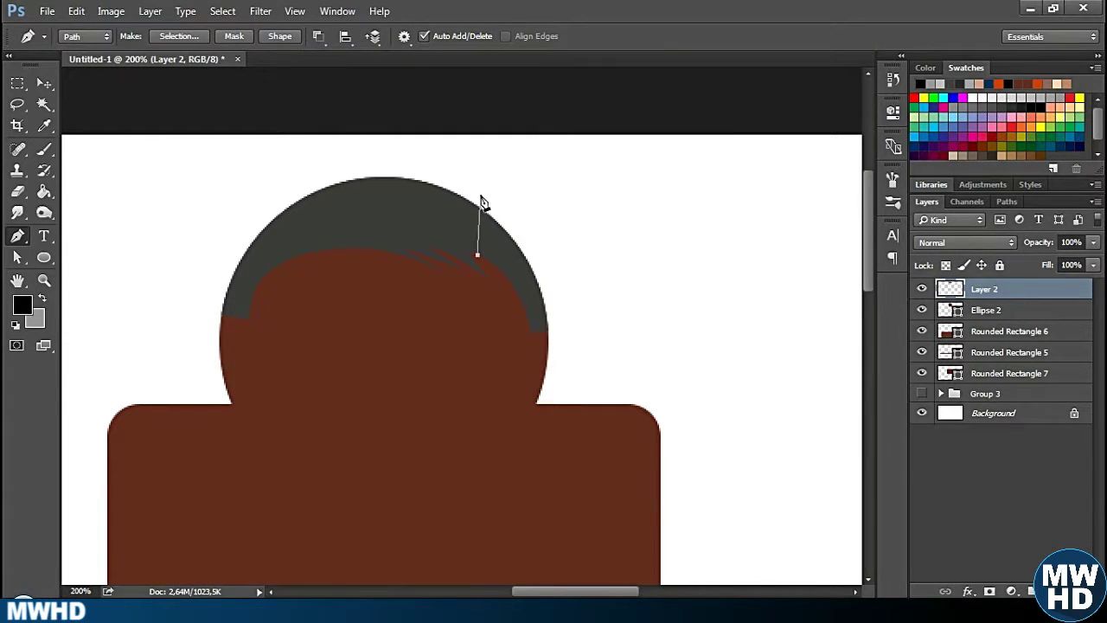
key(ctrl+plus)
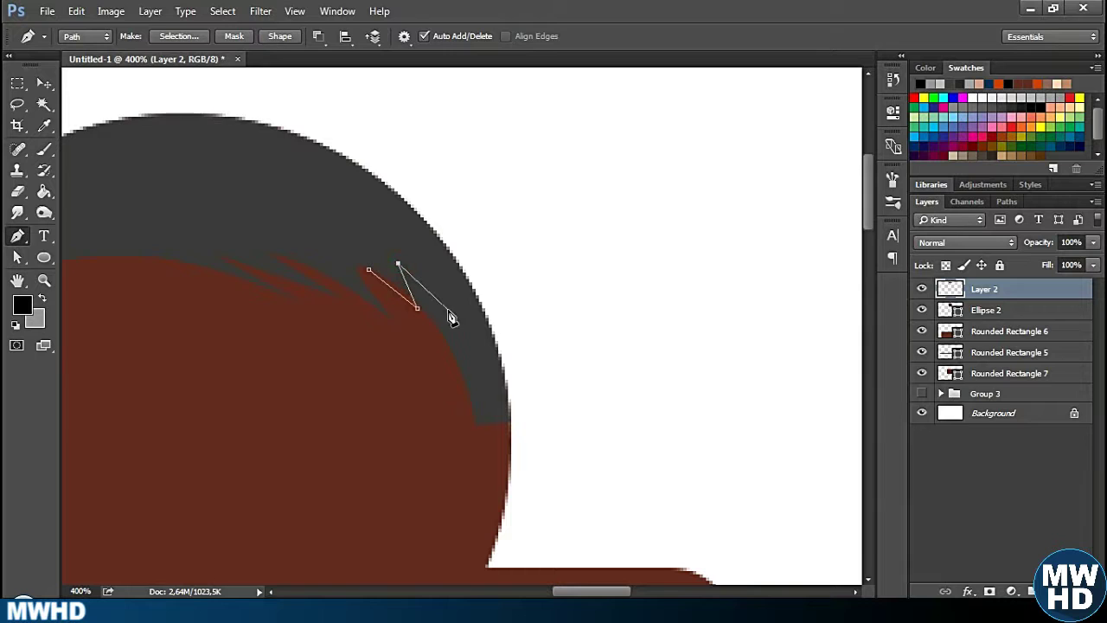
click(421, 164)
key(ctrl+minus)
click(571, 362)
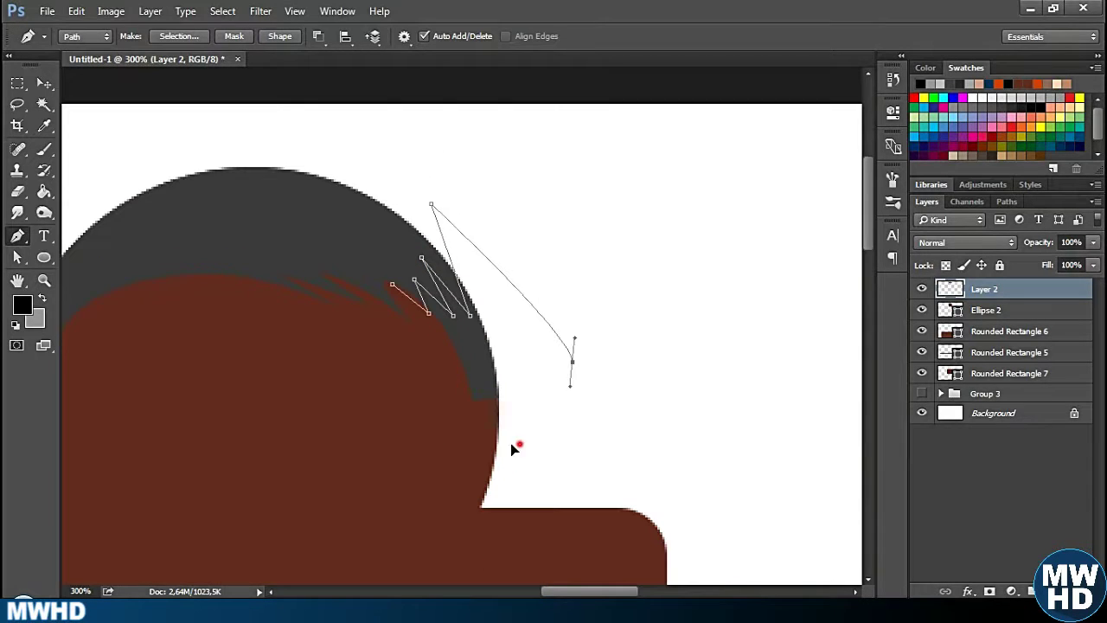
drag(525, 442, 471, 446)
click(427, 403)
right_click(461, 346)
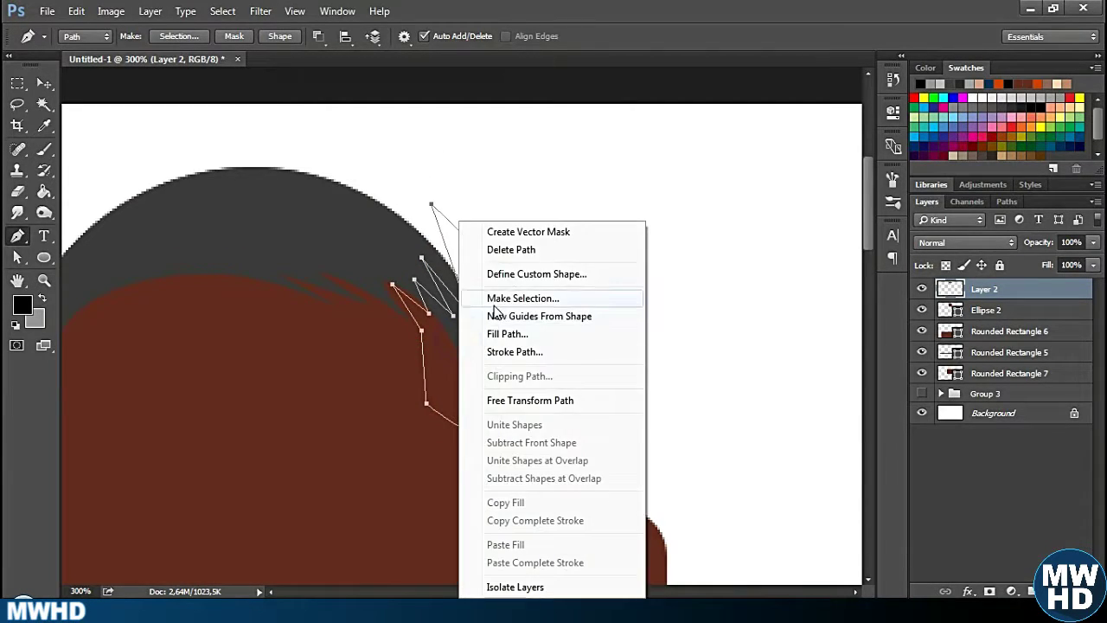
click(519, 297)
key(Return)
Intersect the strip selection with the Ellipse 2 head and add empty Layer 3.
click(1023, 309)
click(922, 289)
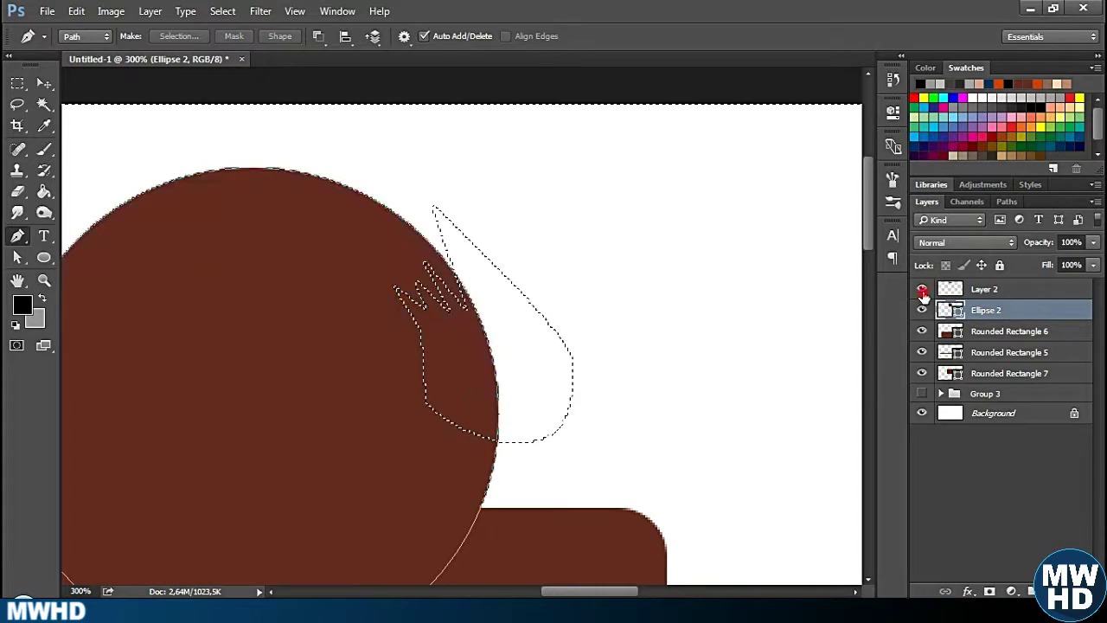
key(ctrl+j)
key(ctrl+z)
click(1023, 294)
key(ctrl+j)
key(ctrl+z)
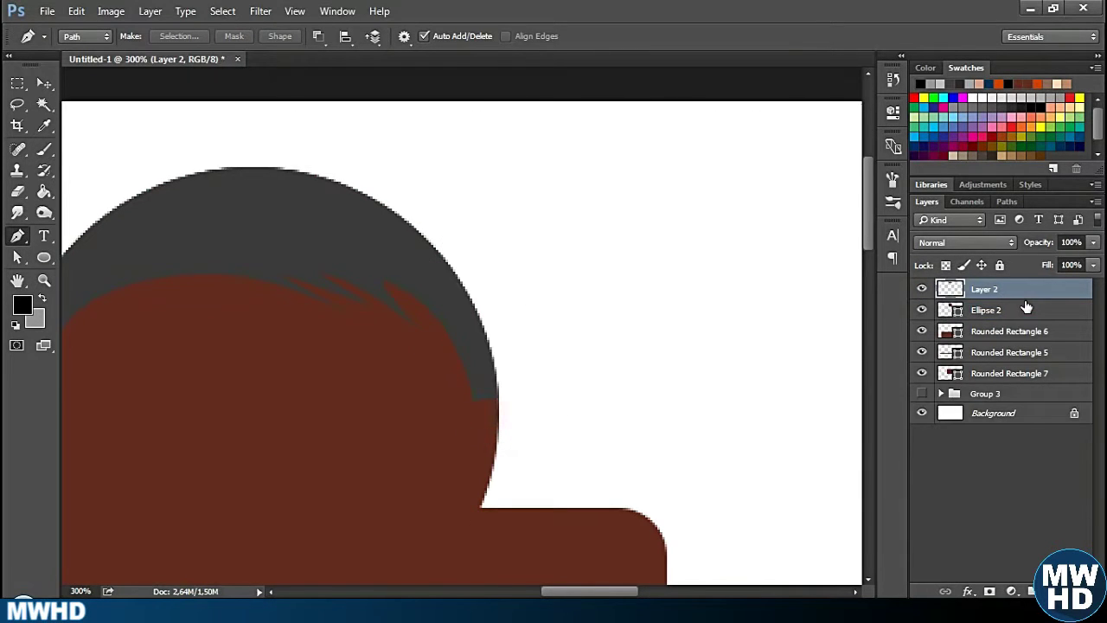
key(ctrl+j)
drag(950, 308, 946, 287)
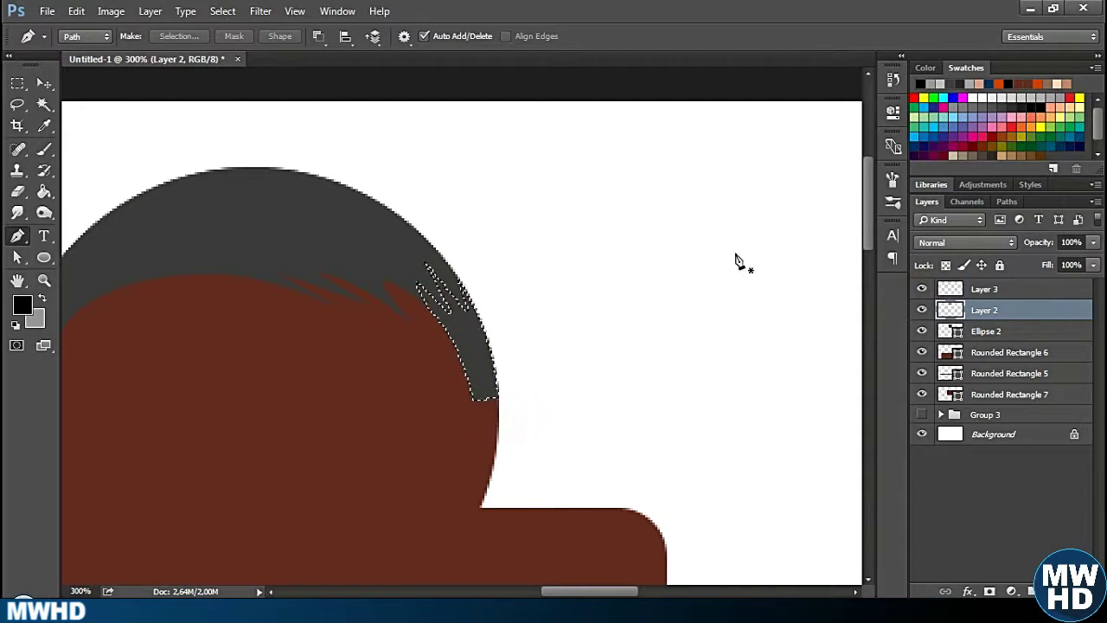
Try Hue/Saturation settings on the hair strip, then cancel without changes.
key(ctrl+u)
click(1044, 137)
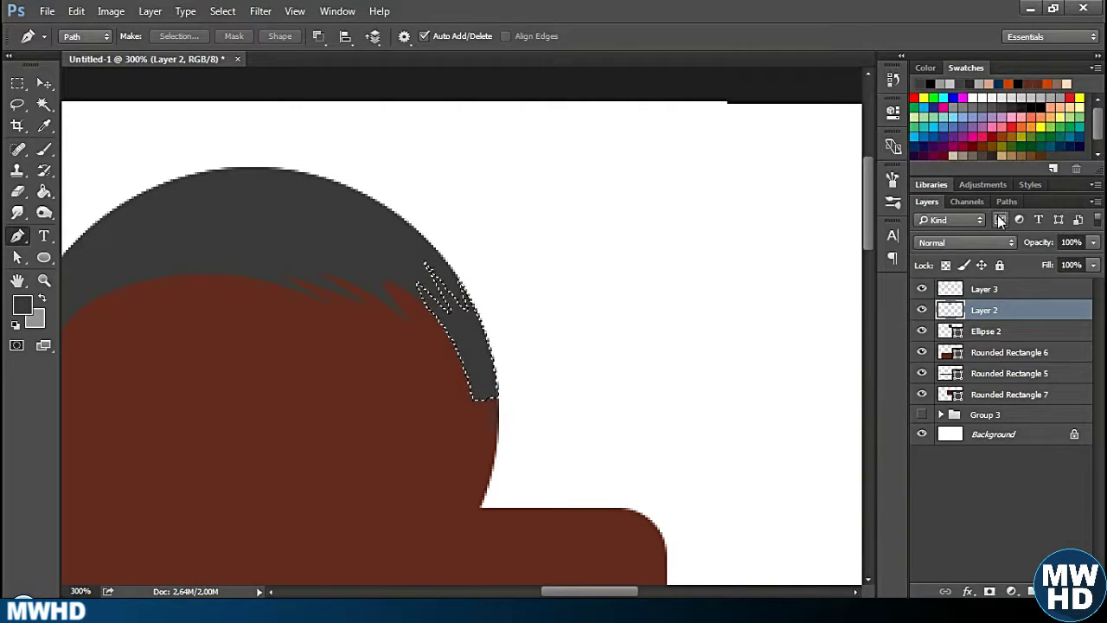
key(ctrl+u)
drag(876, 279, 836, 297)
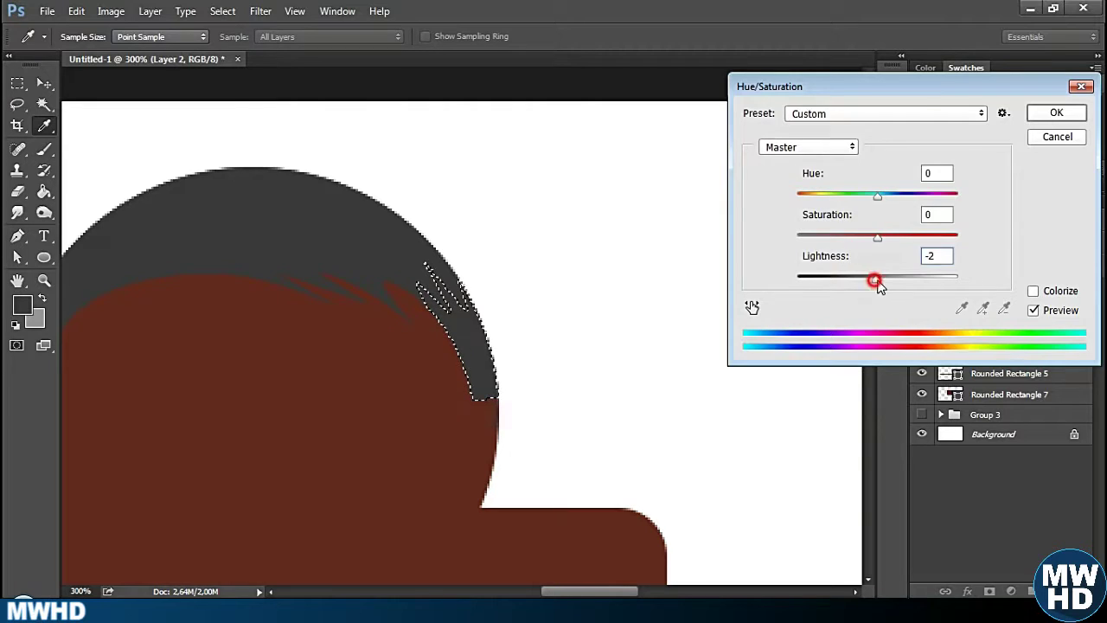
drag(875, 236, 768, 272)
click(1043, 293)
mouse_move(886, 280)
mouse_down()
mouse_move(952, 279)
mouse_move(765, 306)
mouse_up()
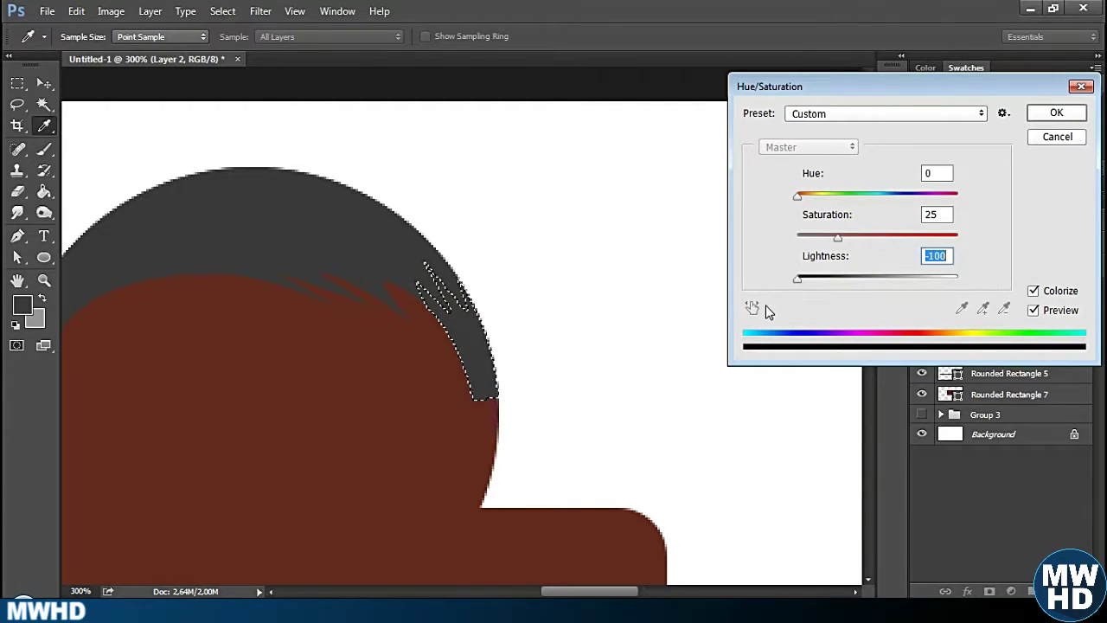
drag(837, 237, 836, 241)
drag(797, 280, 968, 286)
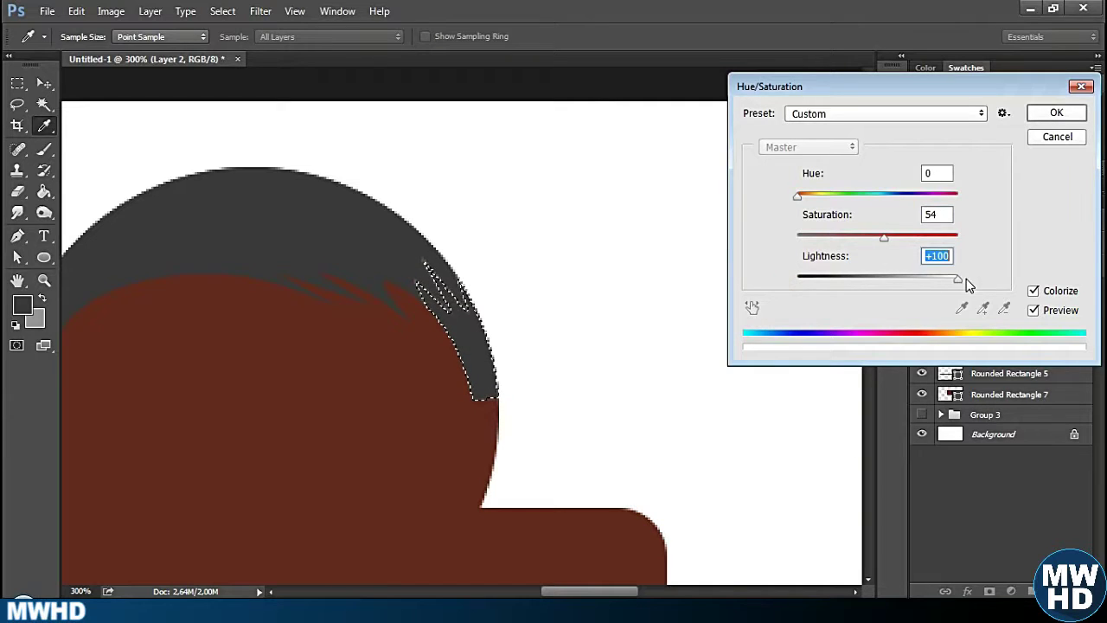
click(1056, 137)
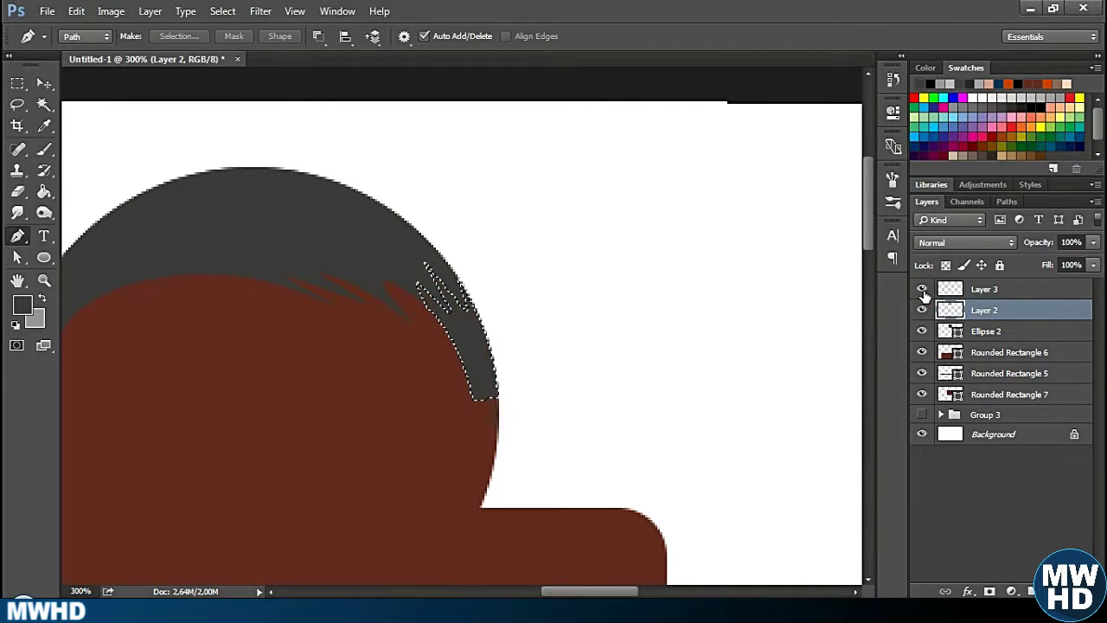
On Layer 3, colorize the strip with Saturation 0, Lightness +13, then deselect.
click(995, 288)
key(ctrl+u)
drag(877, 235, 836, 238)
click(1033, 291)
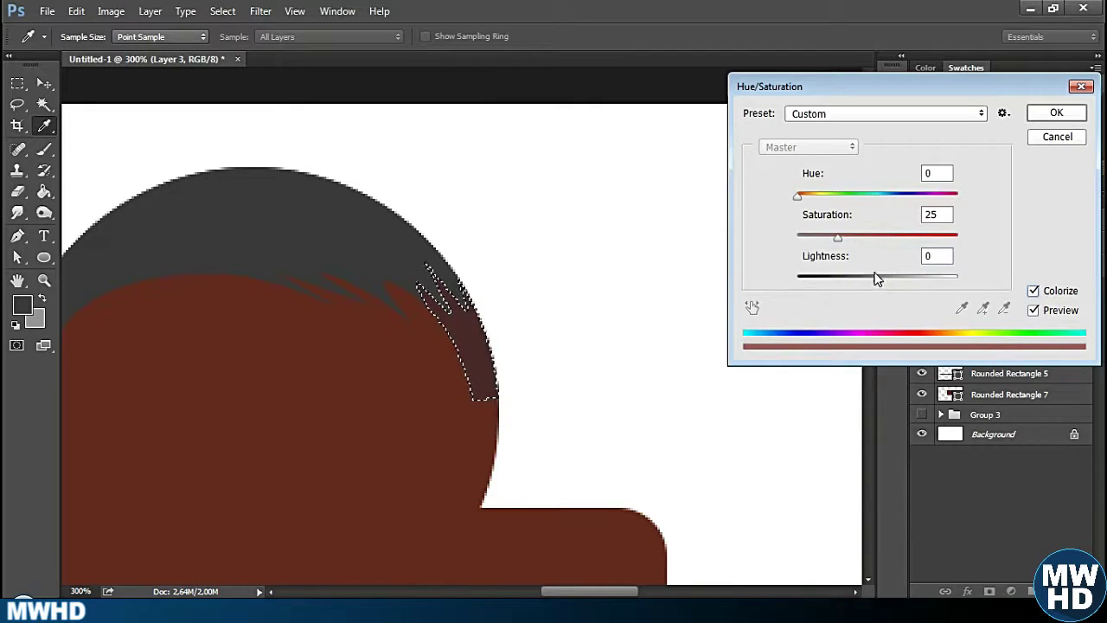
drag(874, 283, 884, 284)
drag(821, 237, 797, 237)
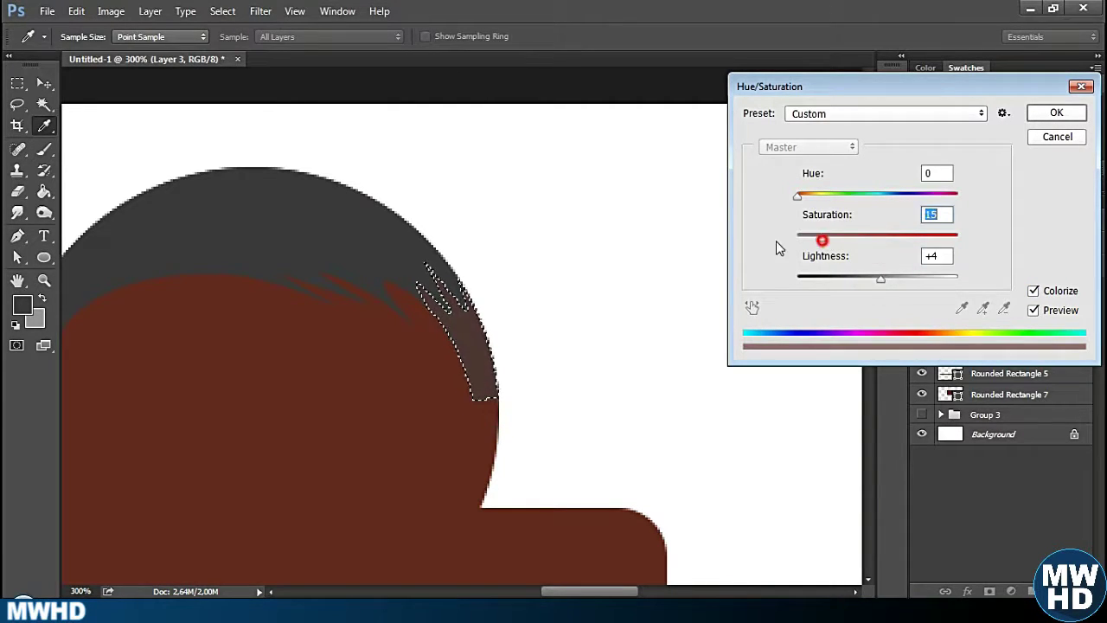
mouse_move(878, 281)
mouse_down()
mouse_move(915, 279)
mouse_move(891, 306)
mouse_up()
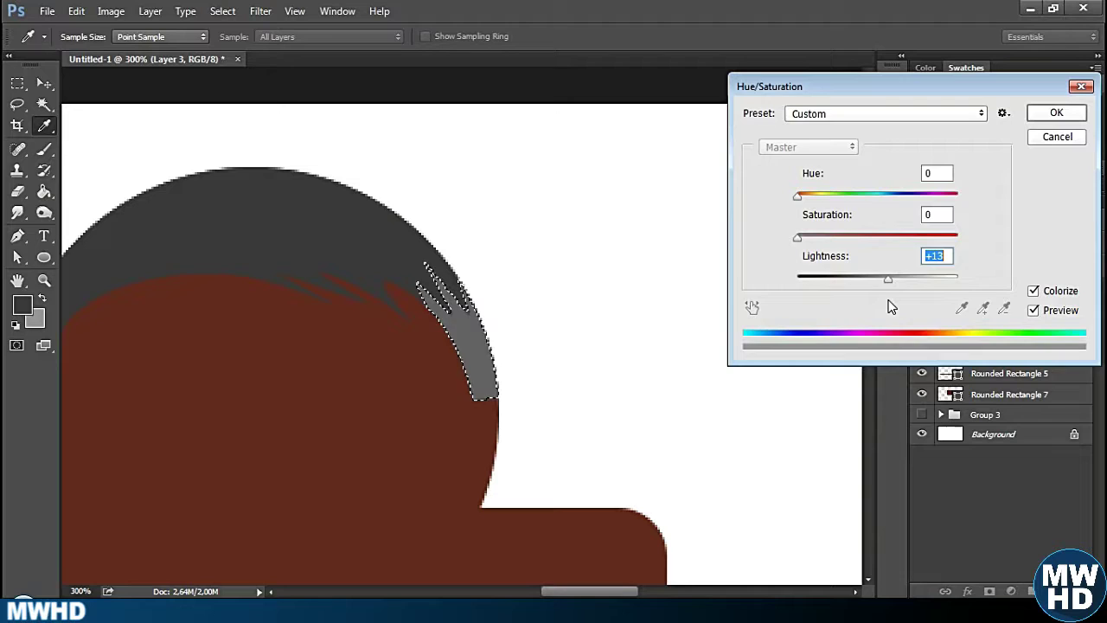
click(1057, 113)
key(m)
key(ctrl+d)
key(ctrl+minus)
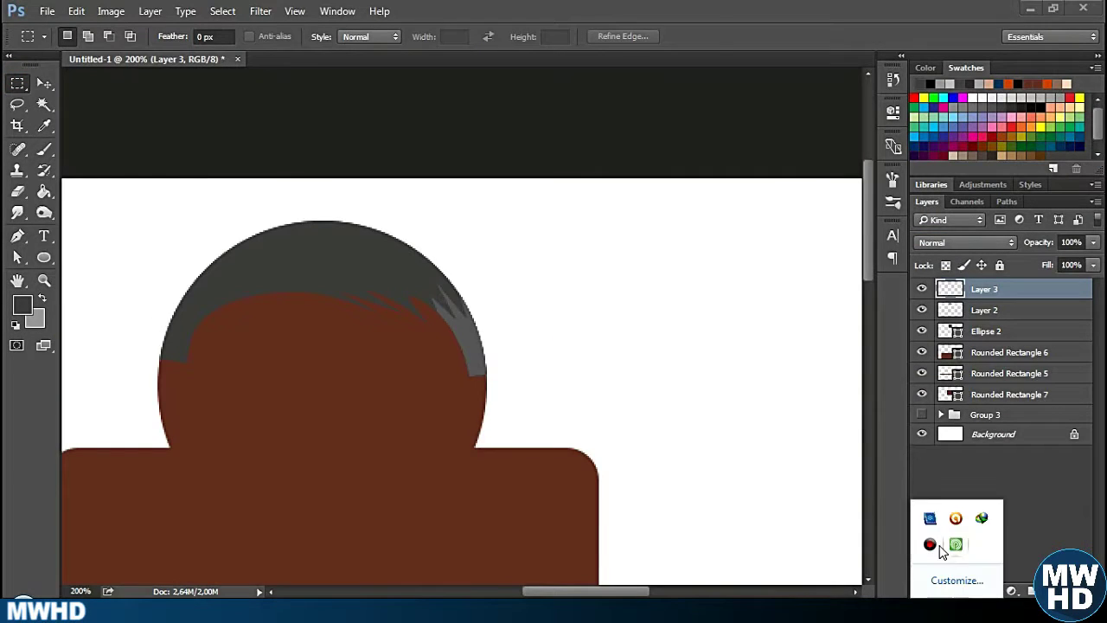
Draw a dark grey 59 px rounded square beside the head.
click(585, 296)
key(ctrl+plus)
key(ctrl+plus)
key(u)
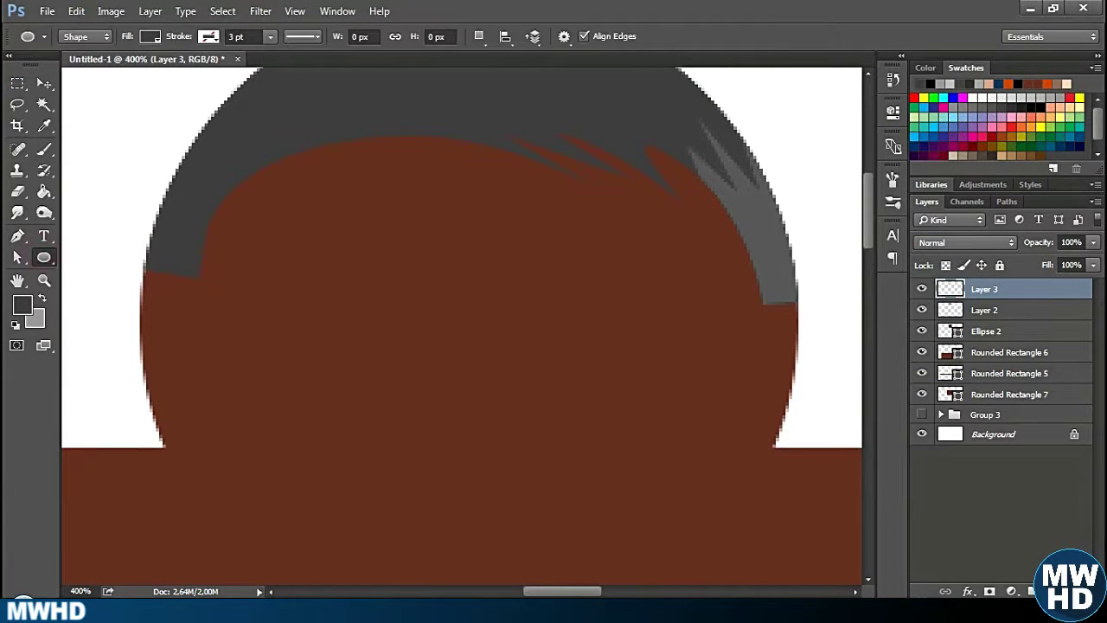
click(1011, 591)
key(ctrl+minus)
right_click(43, 257)
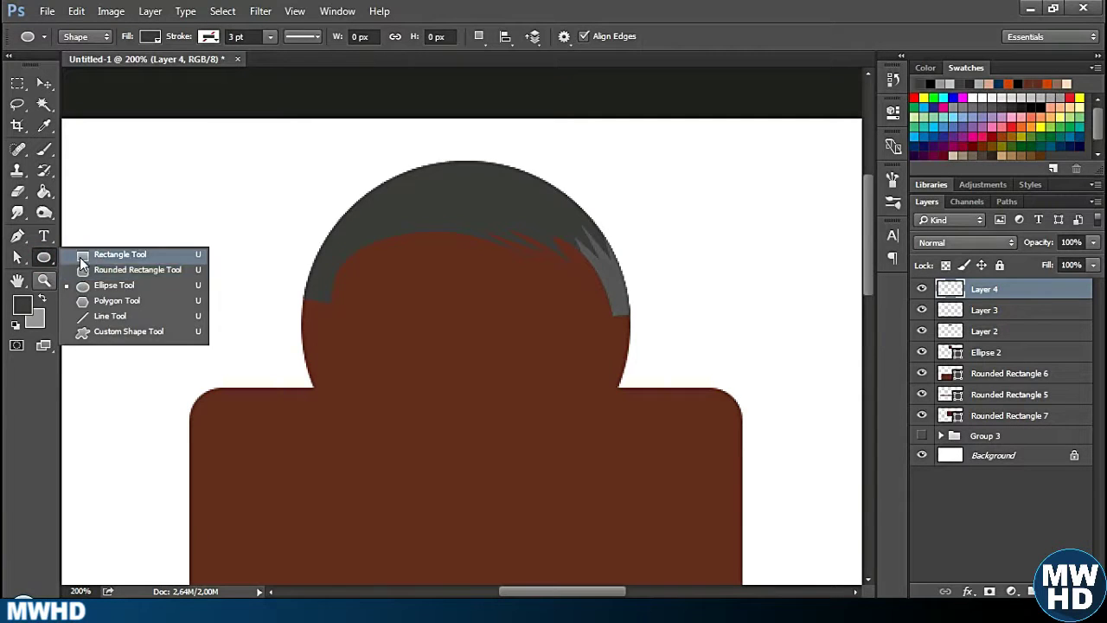
click(129, 269)
drag(149, 231, 246, 329)
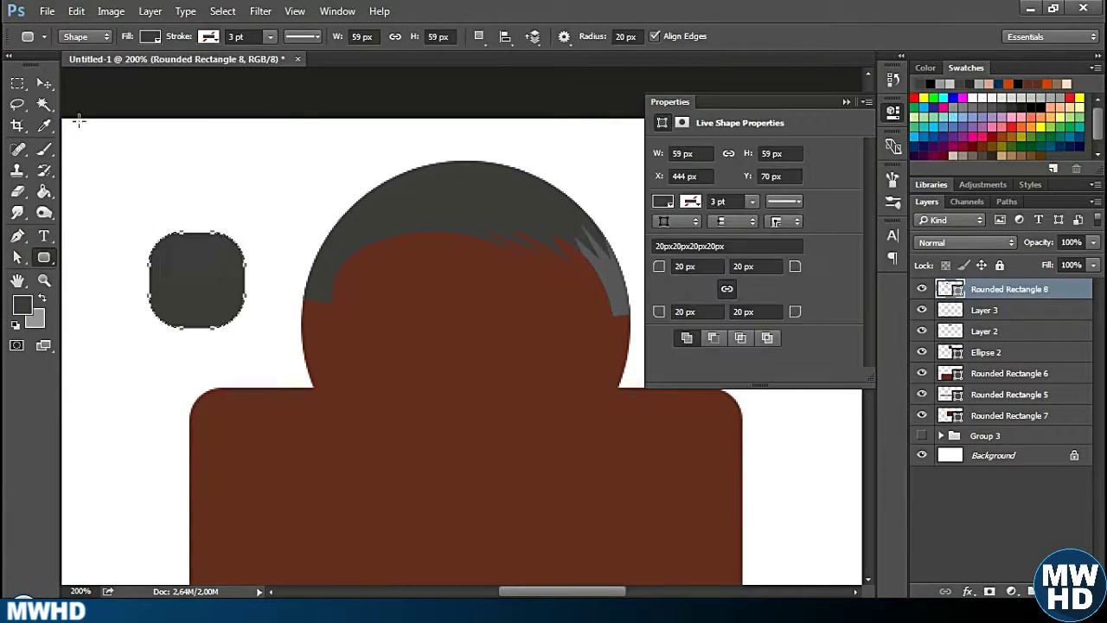
Move the square onto the face, Alt-drag a copy, and line both lenses up level.
key(v)
mouse_move(197, 260)
mouse_down()
mouse_move(404, 294)
mouse_move(562, 294)
mouse_up()
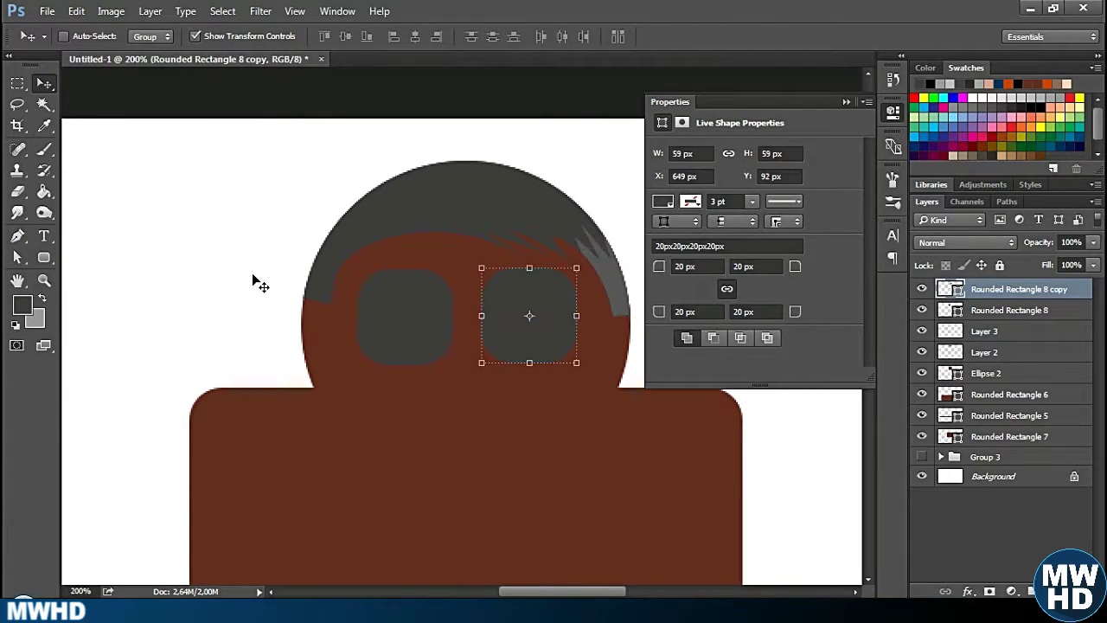
click(1004, 309)
click(893, 111)
drag(409, 340, 411, 342)
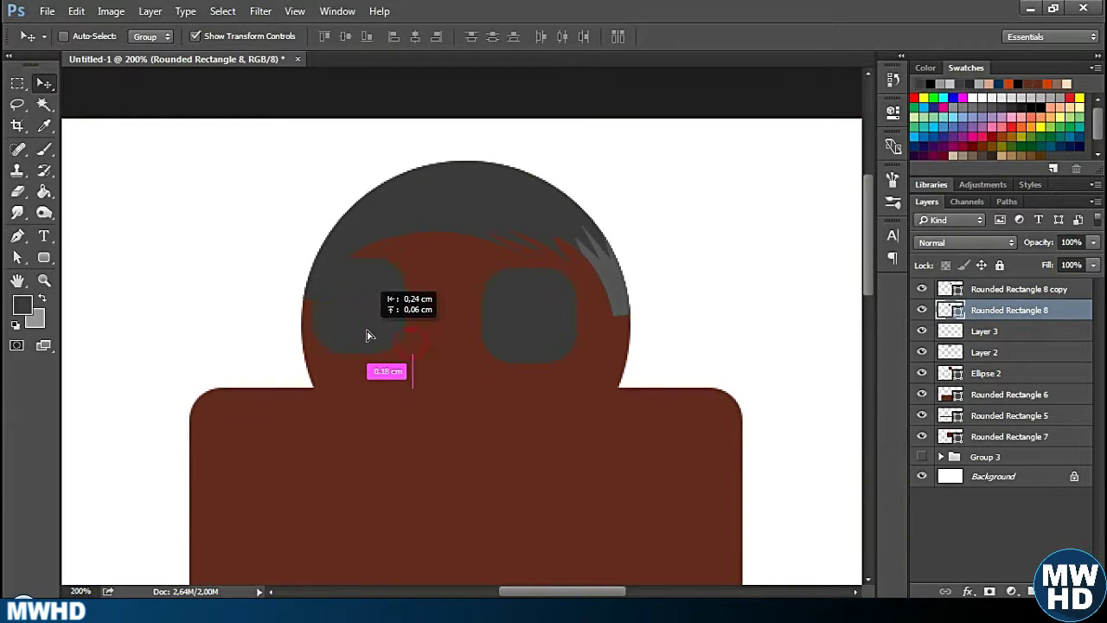
click(1012, 288)
drag(537, 305, 547, 302)
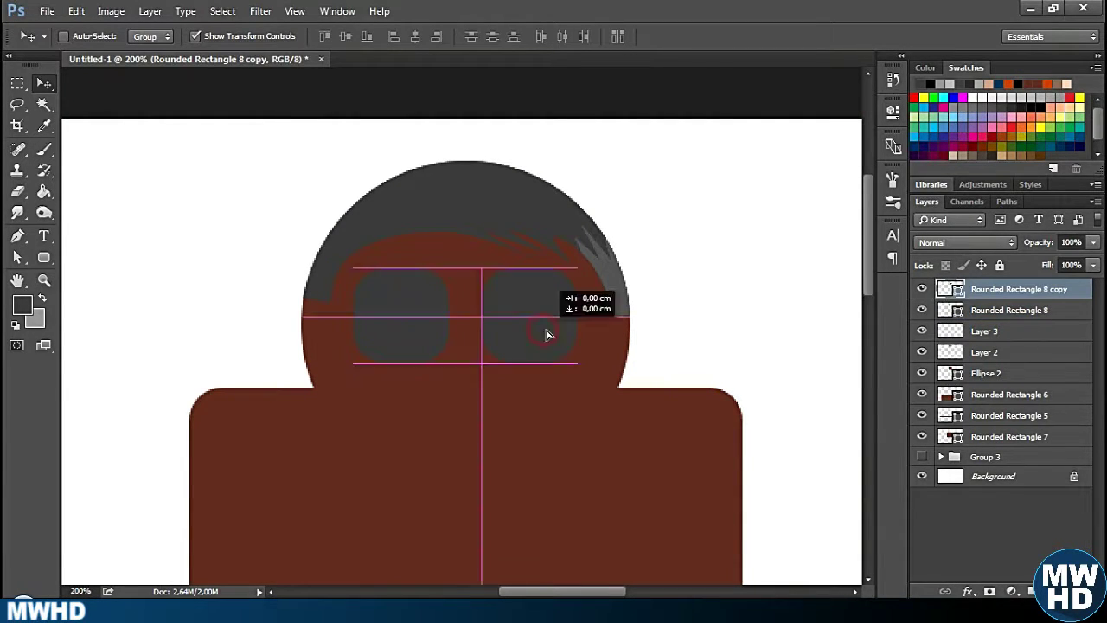
Draw the left glasses arm path on a new layer and turn it into a selection.
key(p)
click(364, 332)
click(375, 303)
click(301, 266)
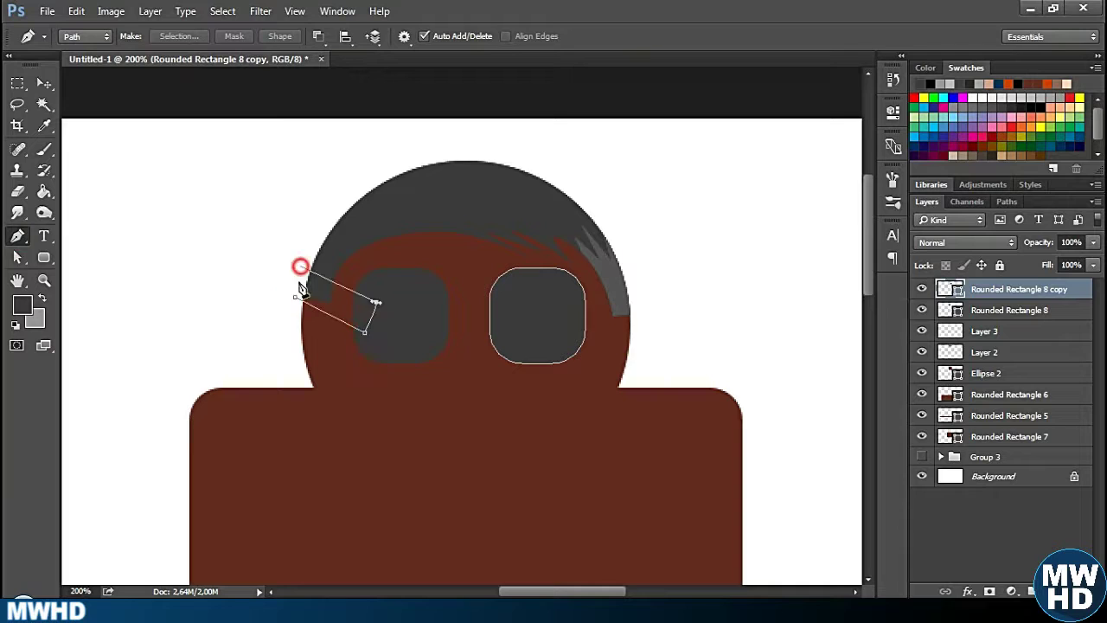
click(295, 296)
key(ctrl+shift+alt+n)
click(368, 302)
drag(286, 284, 282, 321)
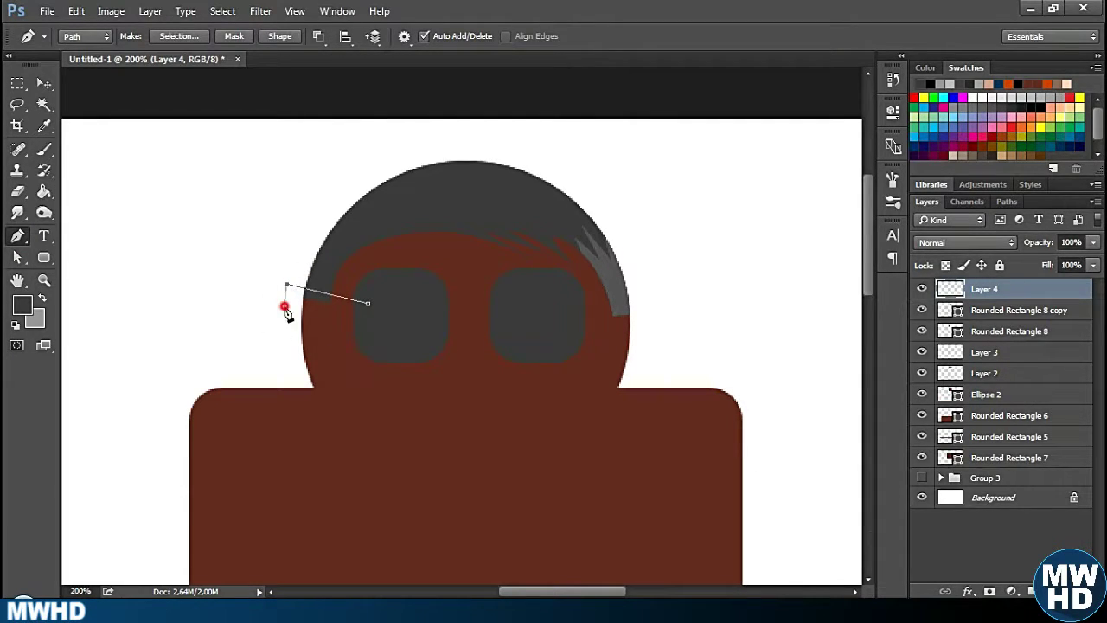
right_click(400, 298)
click(459, 295)
key(Return)
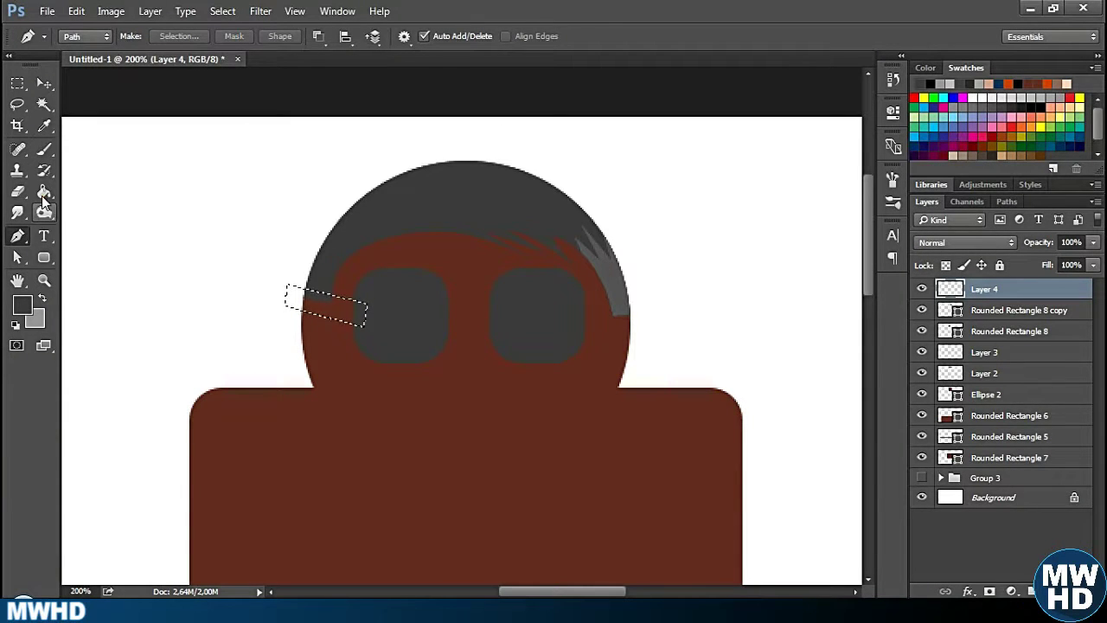
Fill the arm dark grey, then place a horizontally flipped copy beside the right lens.
click(42, 194)
click(327, 307)
click(17, 83)
click(98, 121)
key(ctrl+j)
click(76, 10)
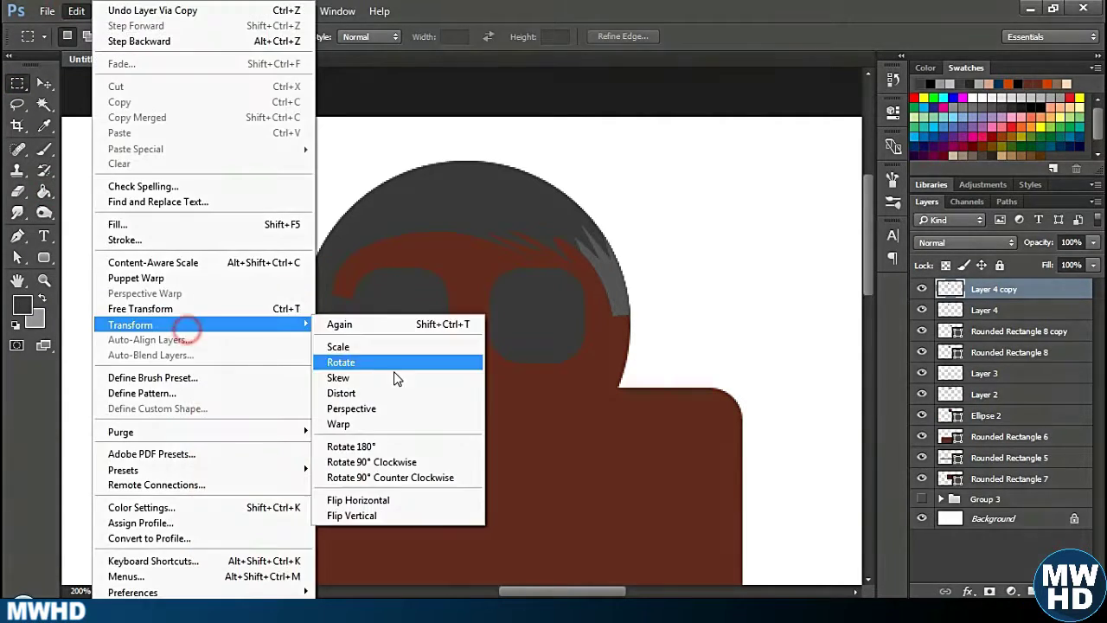
click(394, 374)
click(44, 83)
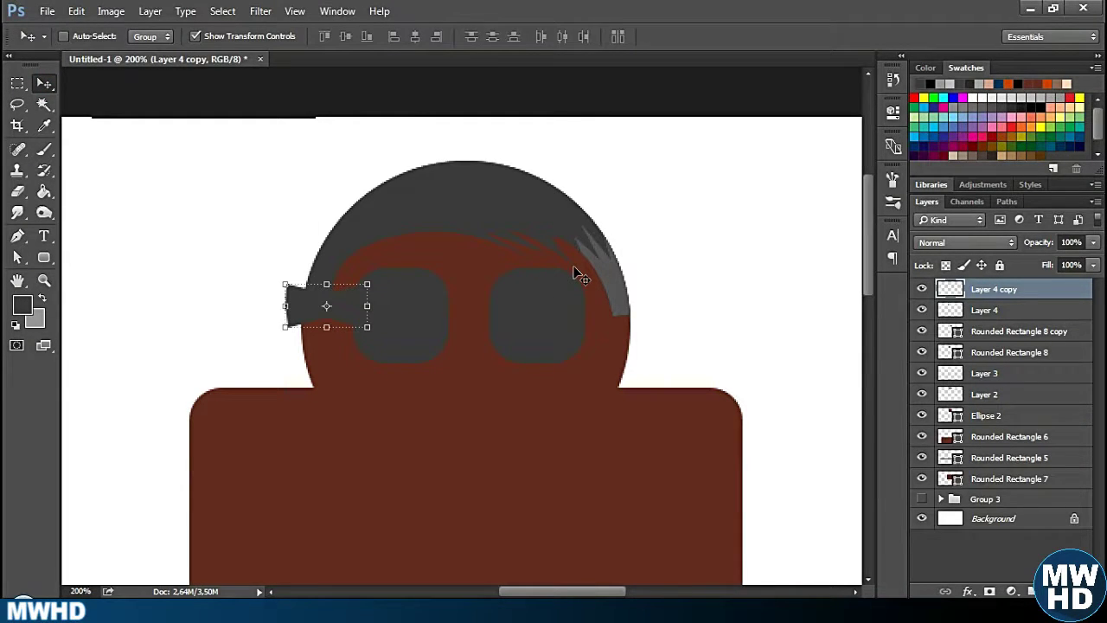
drag(320, 326, 553, 325)
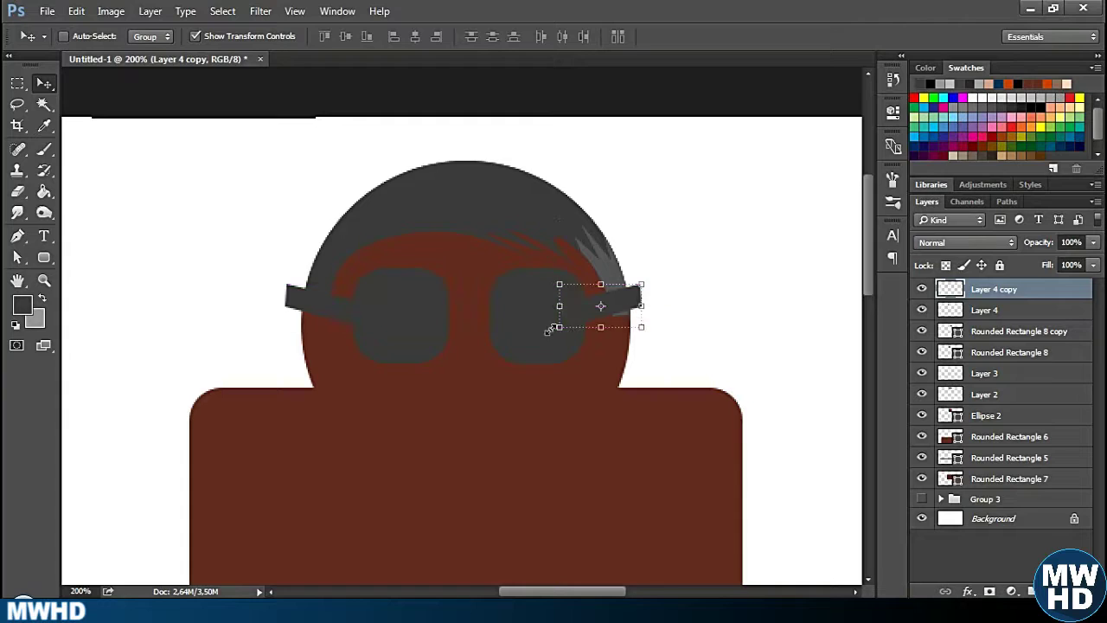
key(ctrl+plus)
Draw a curved bridge path spanning from the left lens to the right lens.
click(17, 235)
click(414, 294)
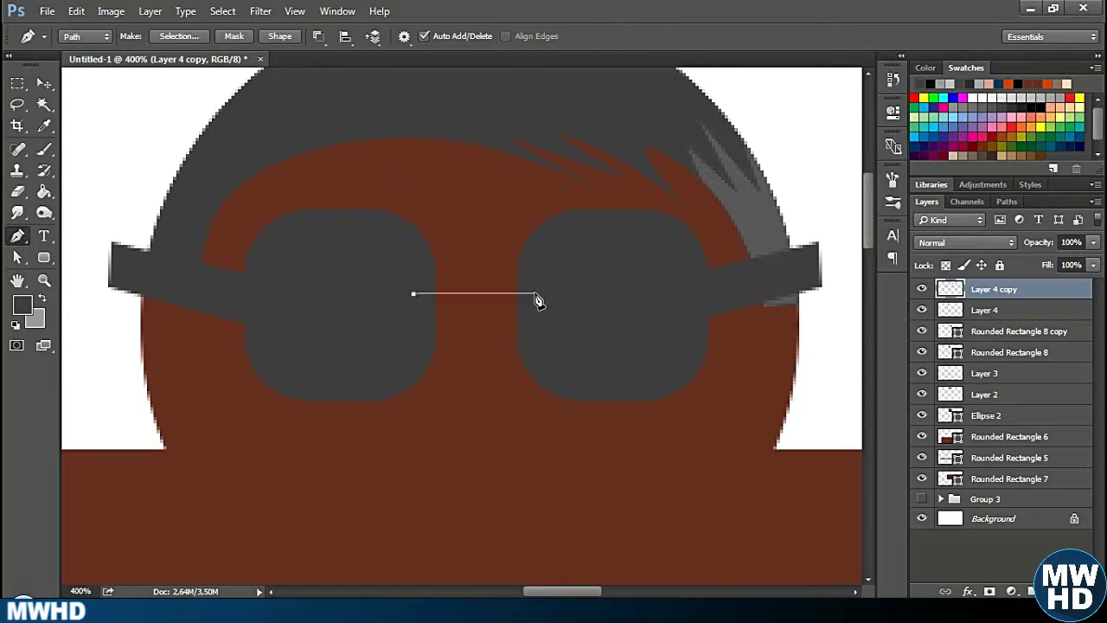
drag(538, 294, 604, 362)
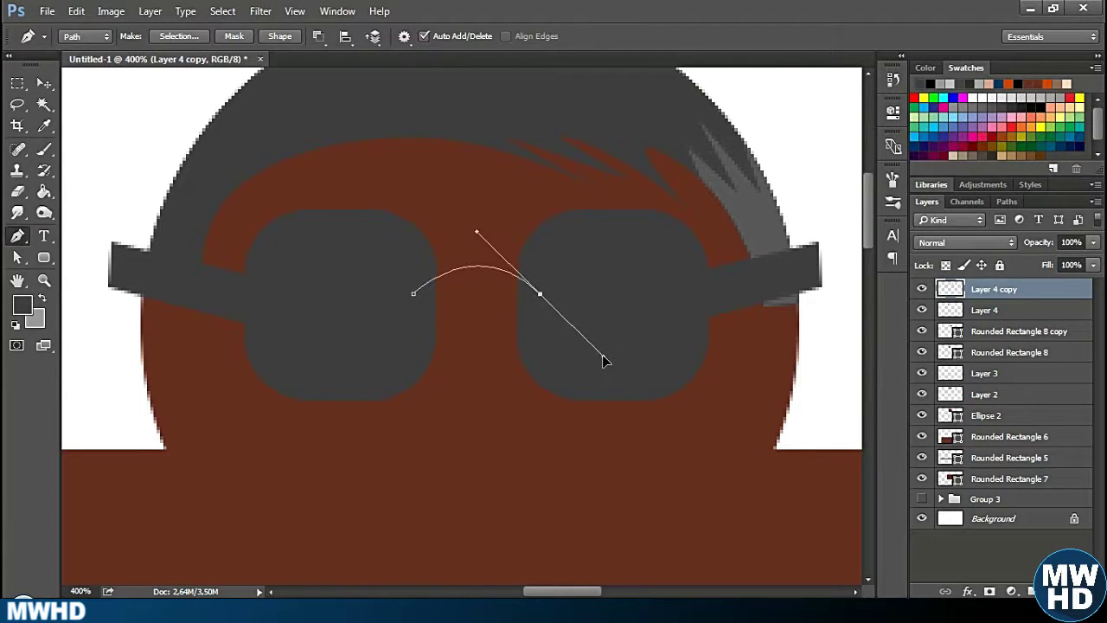
drag(414, 294, 365, 359)
alt+click(416, 313)
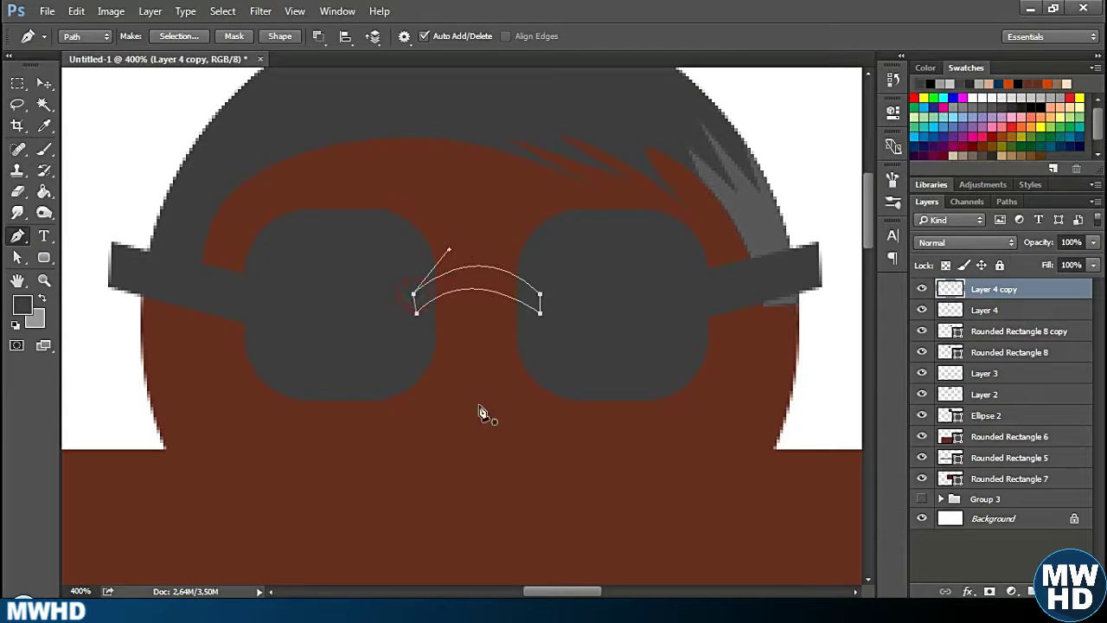
Convert the bridge path to a selection, fill it dark grey, and deselect.
right_click(574, 185)
key(Escape)
key(ctrl+Return)
click(45, 192)
click(210, 158)
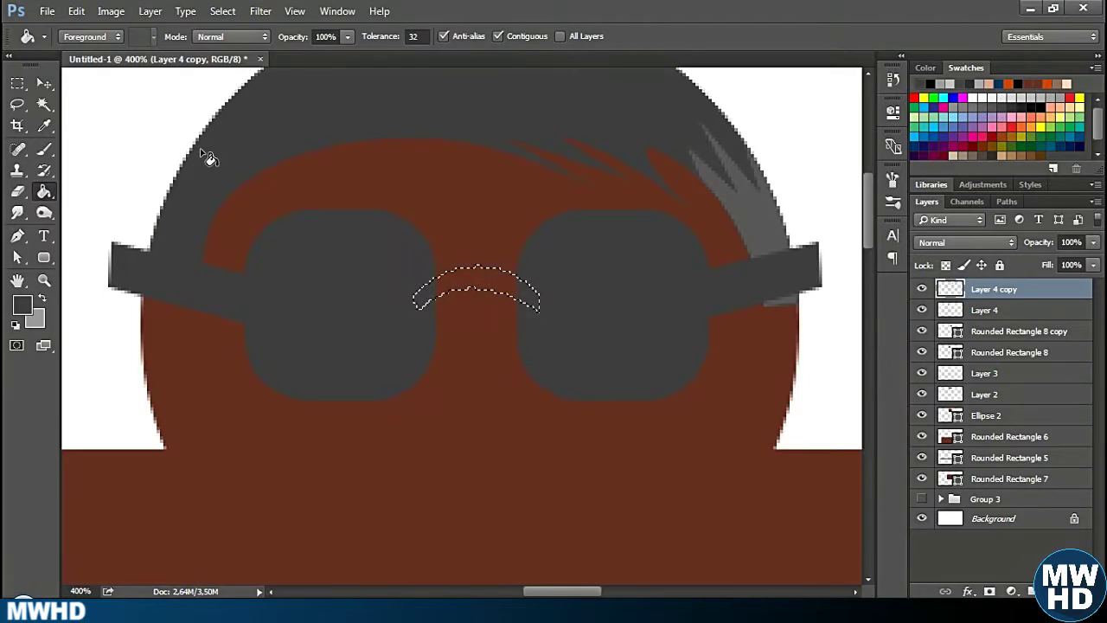
key(m)
key(ctrl+d)
key(ctrl+minus)
key(ctrl+minus)
scroll(440, 386, up, 1)
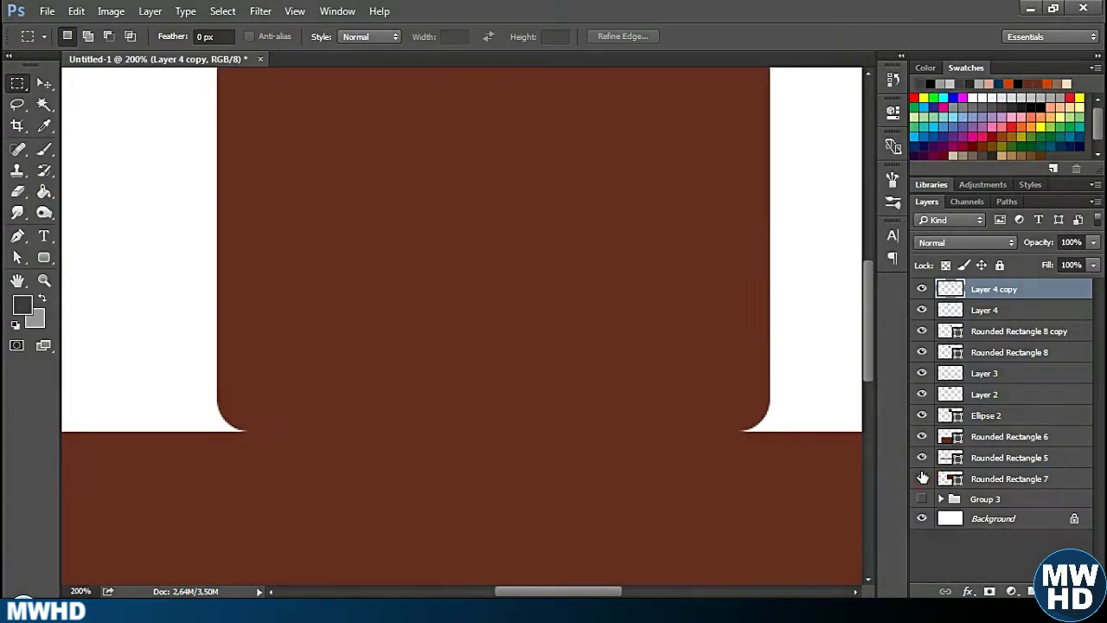
Group the body rectangle (Rounded Rectangle 7) and duplicate it inside the new group.
click(1003, 478)
key(ctrl+g)
click(1012, 497)
key(ctrl+j)
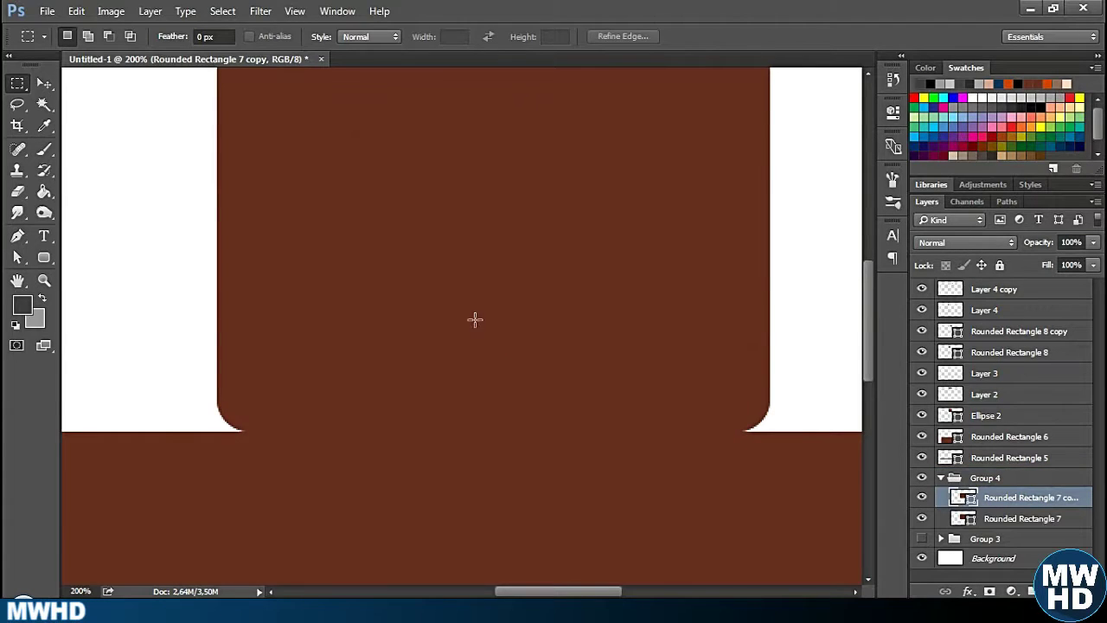
key(ctrl+minus)
key(ctrl+minus)
key(ctrl+minus)
key(v)
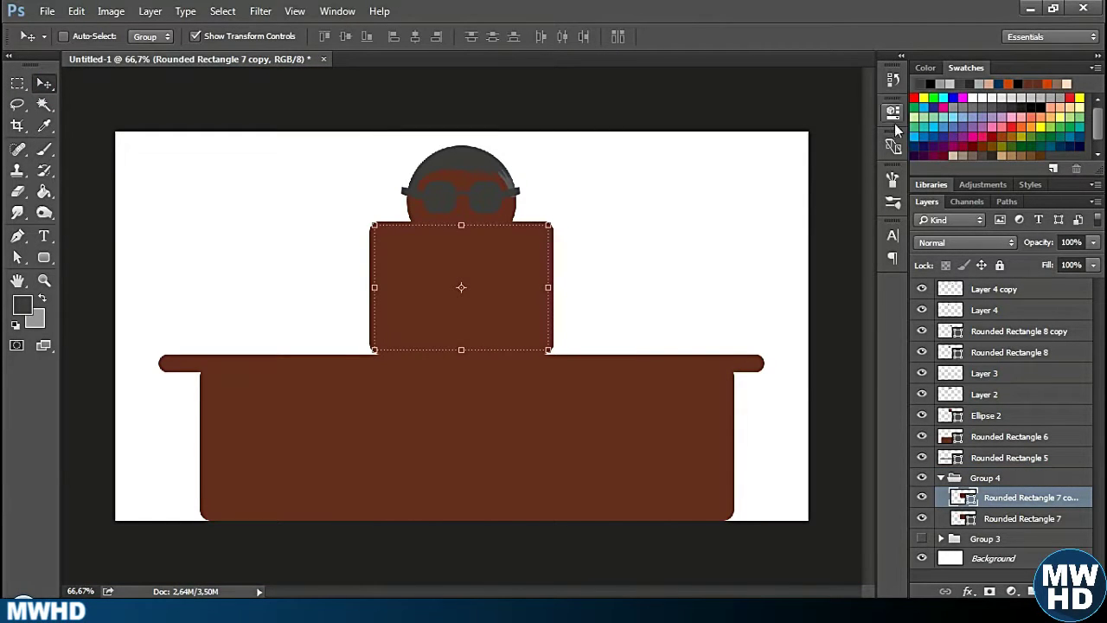
Set the Rounded Rectangle 7 copy's fill to a grey tone in Properties.
click(893, 111)
click(662, 202)
click(692, 281)
key(alt+bracketleft)
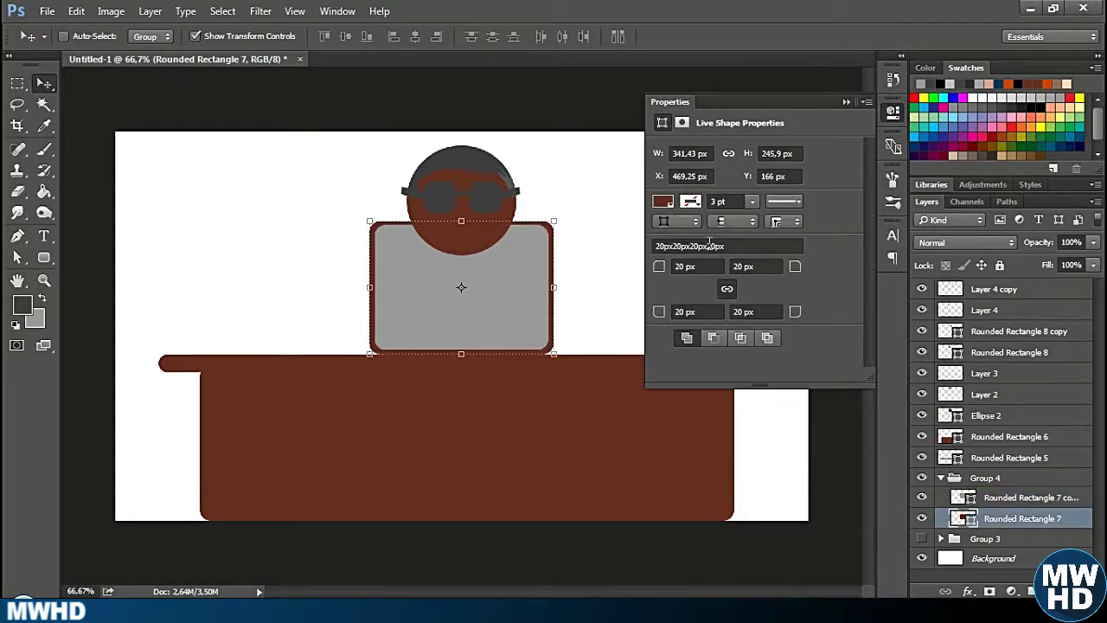
click(663, 202)
key(alt+bracketright)
click(662, 203)
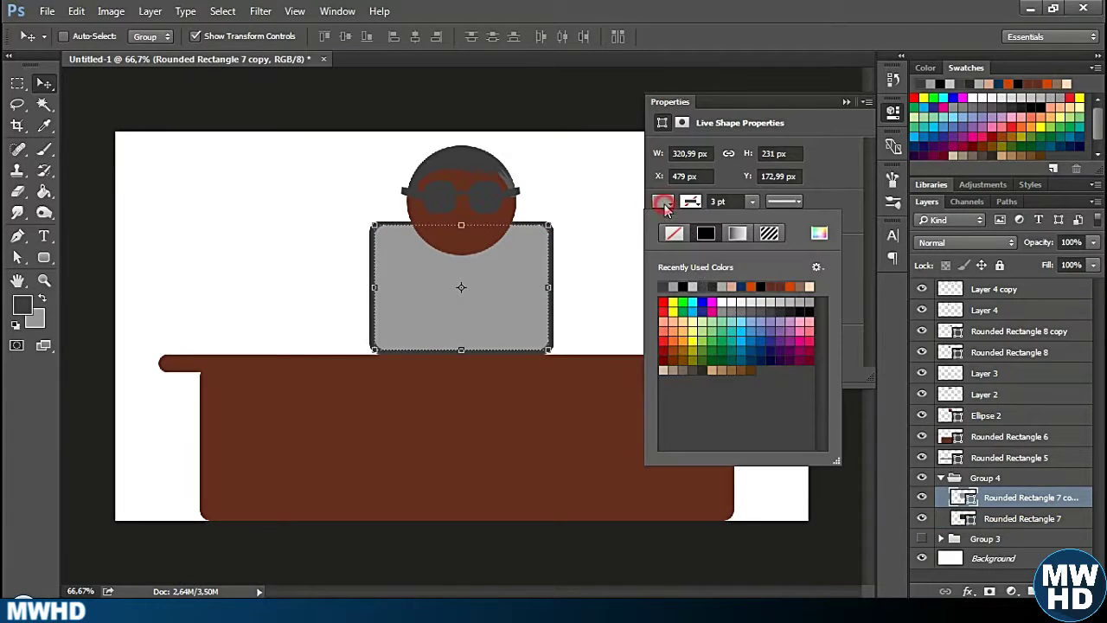
click(679, 286)
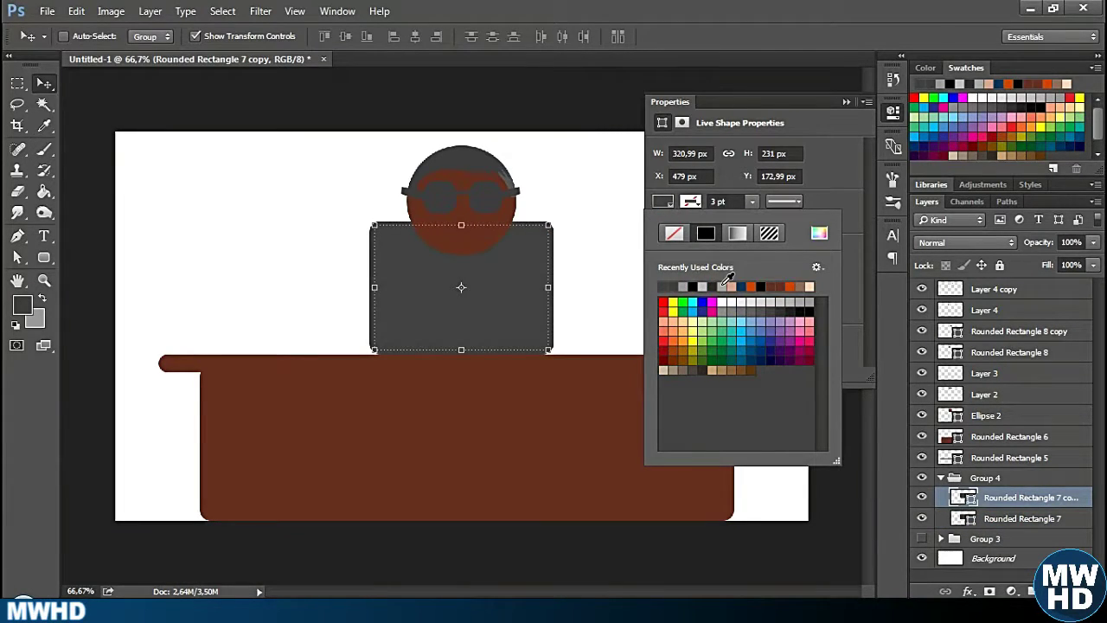
click(730, 286)
click(803, 295)
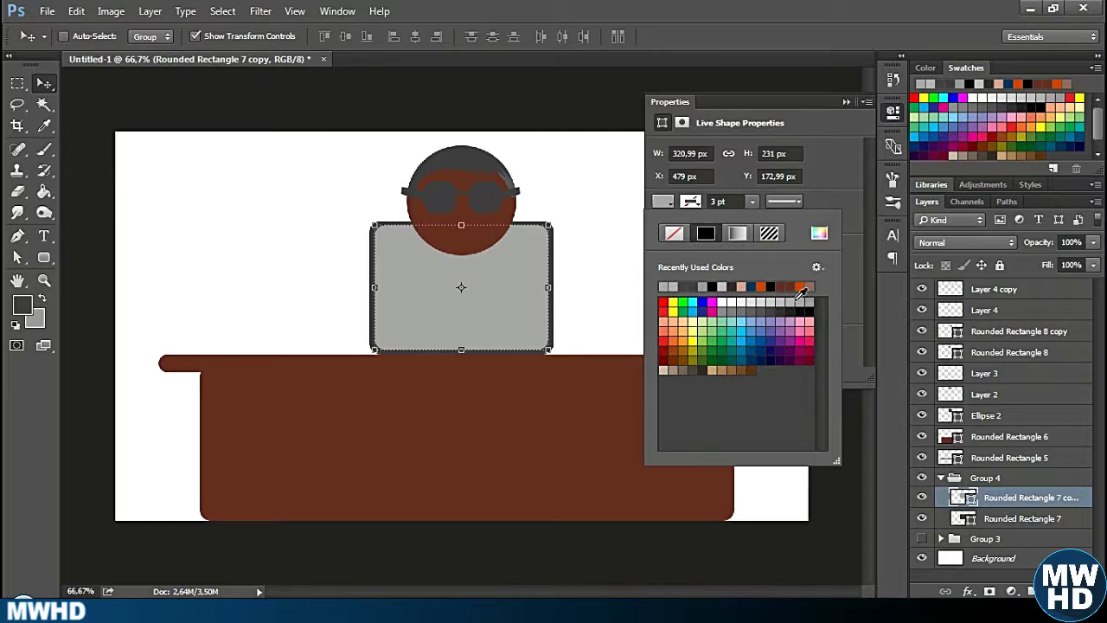
click(815, 294)
Give Rounded Rectangle 7 a light grey fill and a dark grey outline.
click(994, 518)
click(663, 201)
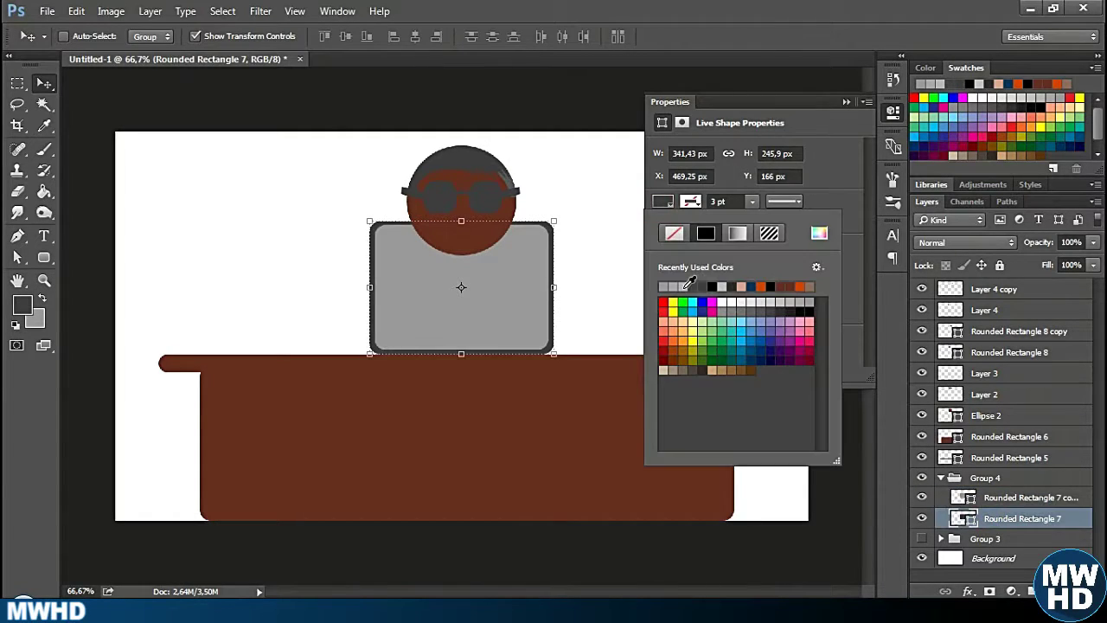
click(667, 285)
click(788, 301)
click(754, 301)
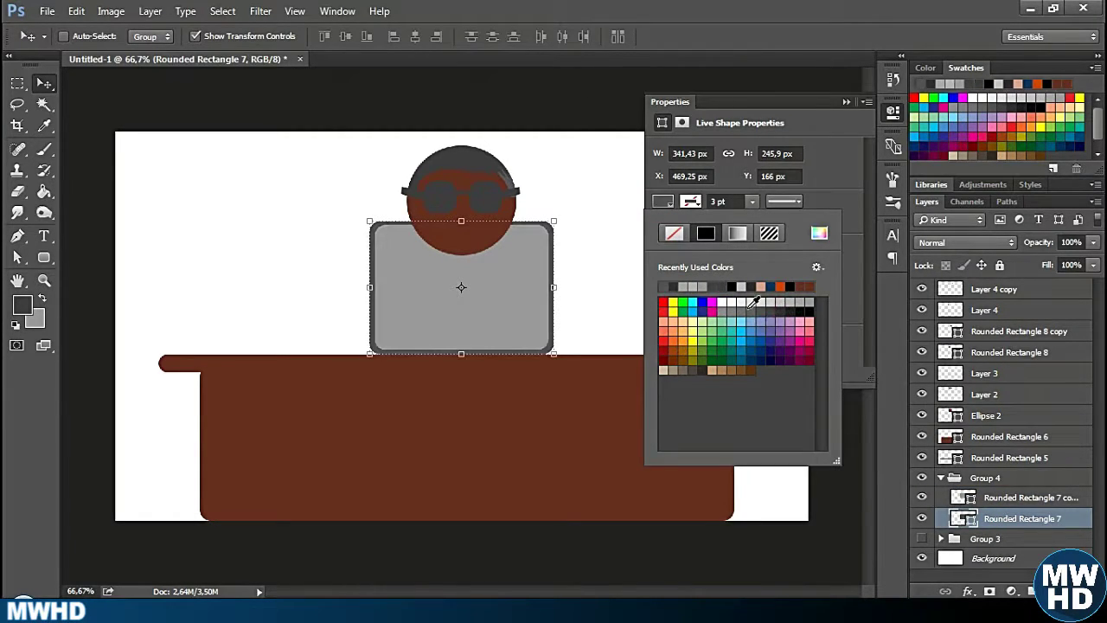
click(846, 102)
key(ctrl+plus)
Move the laptop group (Group 4) to the top of the Layers panel.
drag(985, 477, 985, 288)
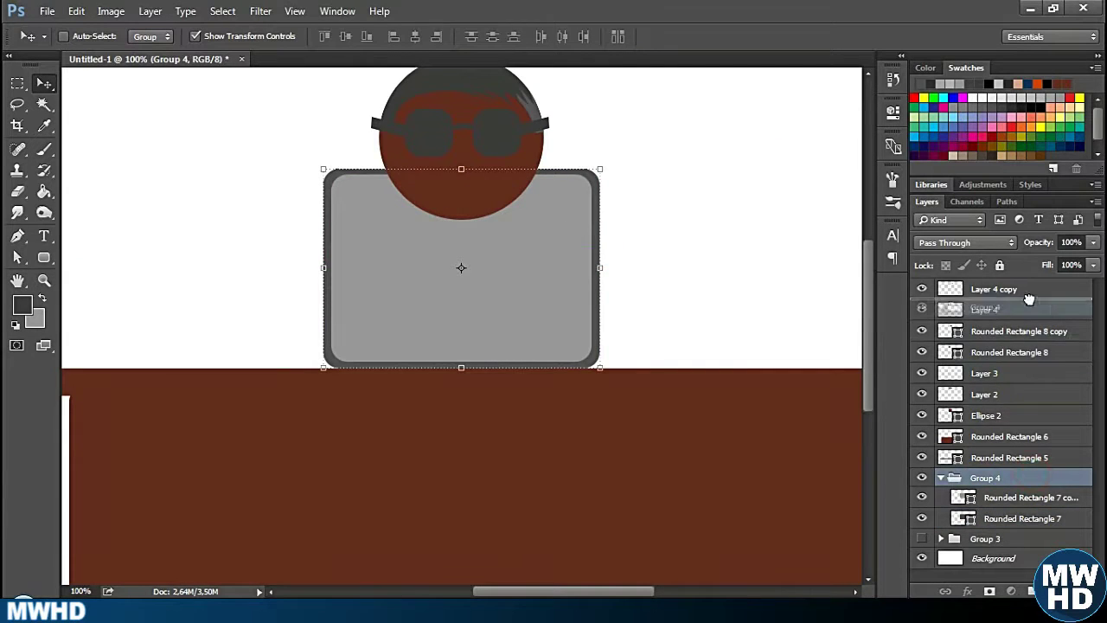
click(18, 236)
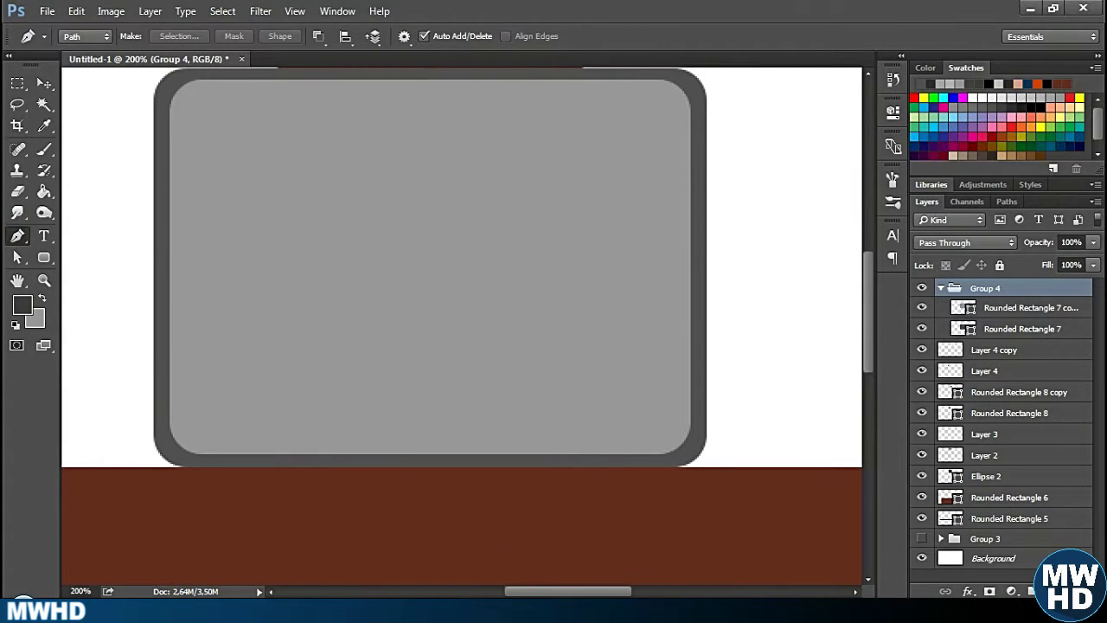
click(986, 519)
click(699, 70)
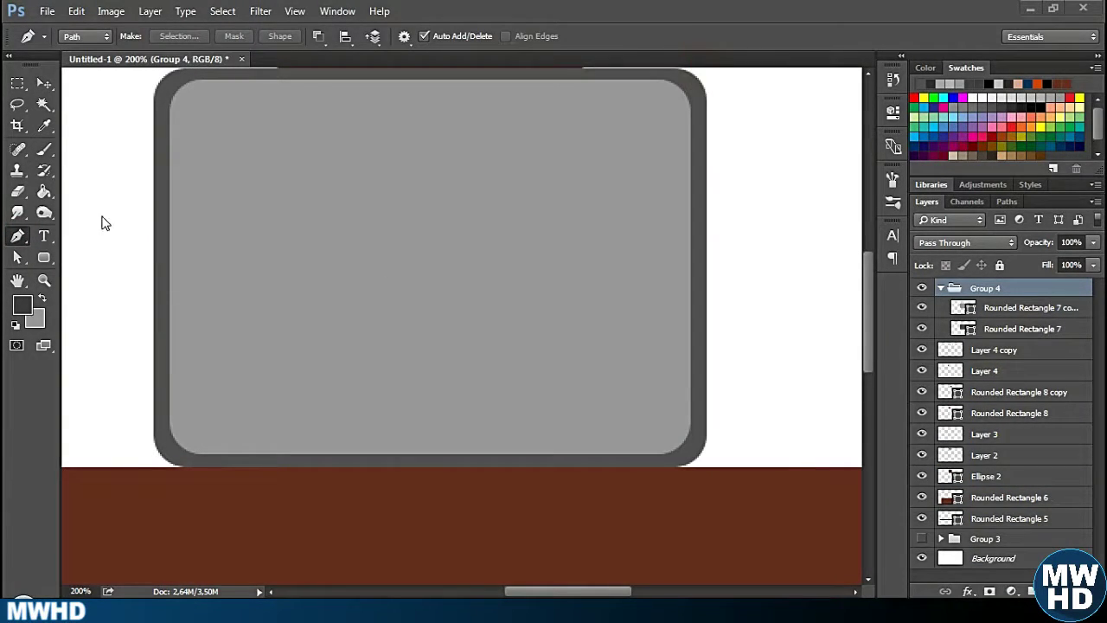
On new Layer 5 in Group 4, trace an apple-with-leaf logo path on the laptop lid.
key(ctrl+shift+alt+n)
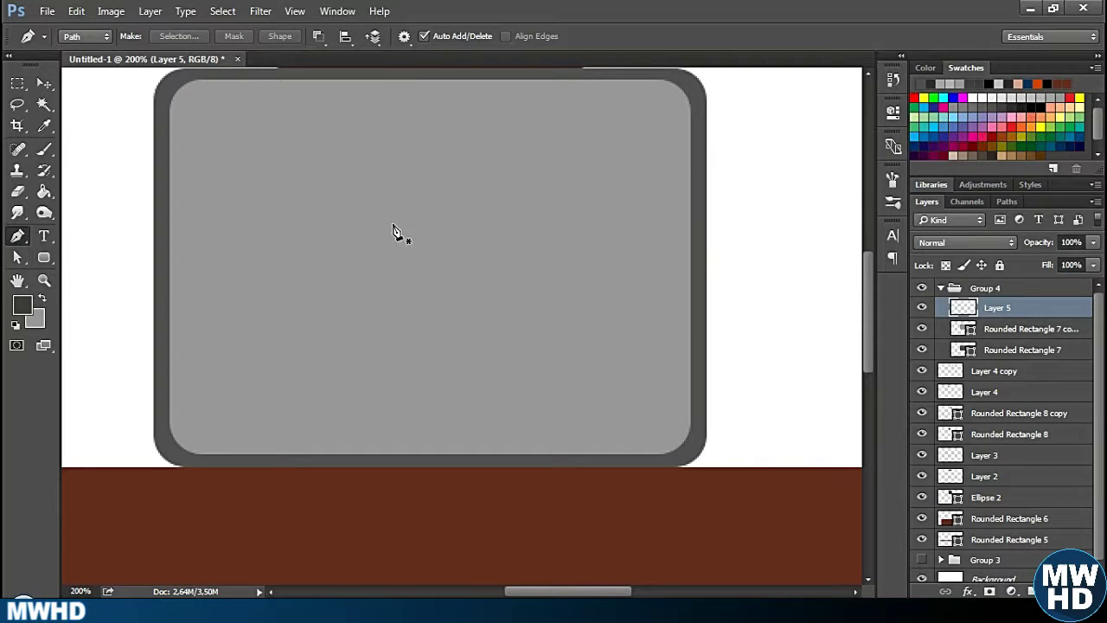
click(415, 222)
drag(339, 217, 339, 259)
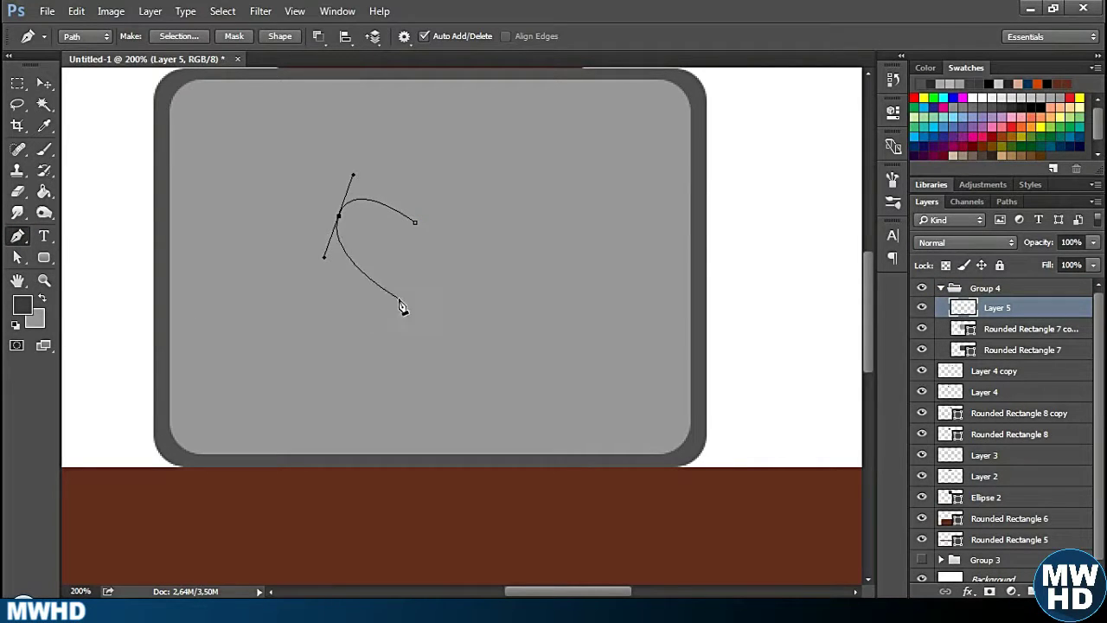
drag(432, 281, 455, 244)
drag(421, 310, 468, 266)
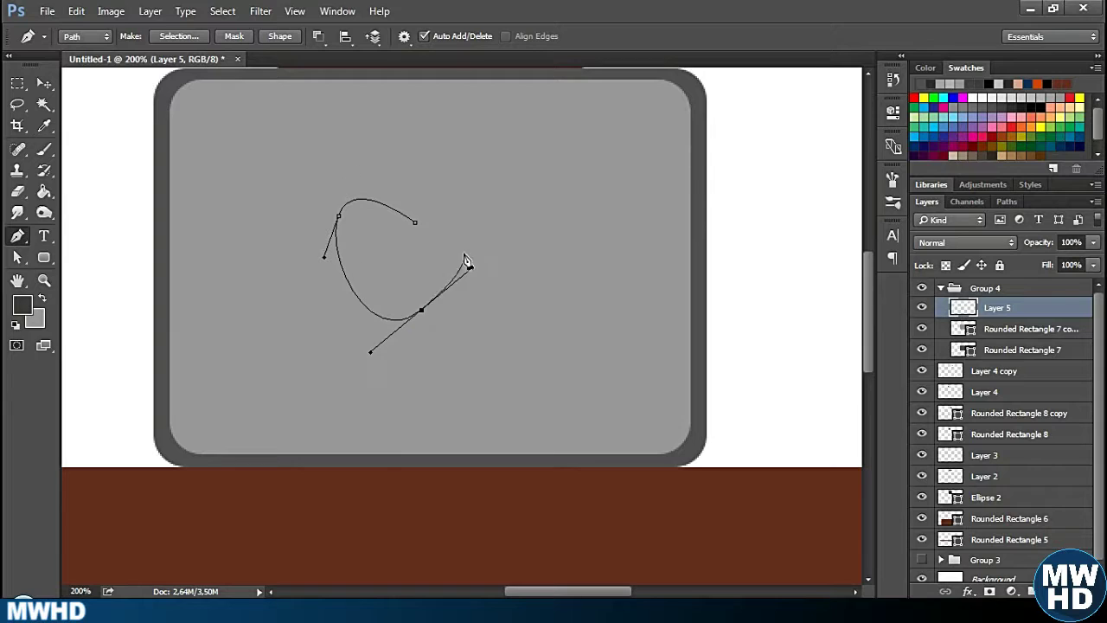
mouse_move(441, 189)
mouse_down()
mouse_move(448, 325)
mouse_move(542, 288)
mouse_up()
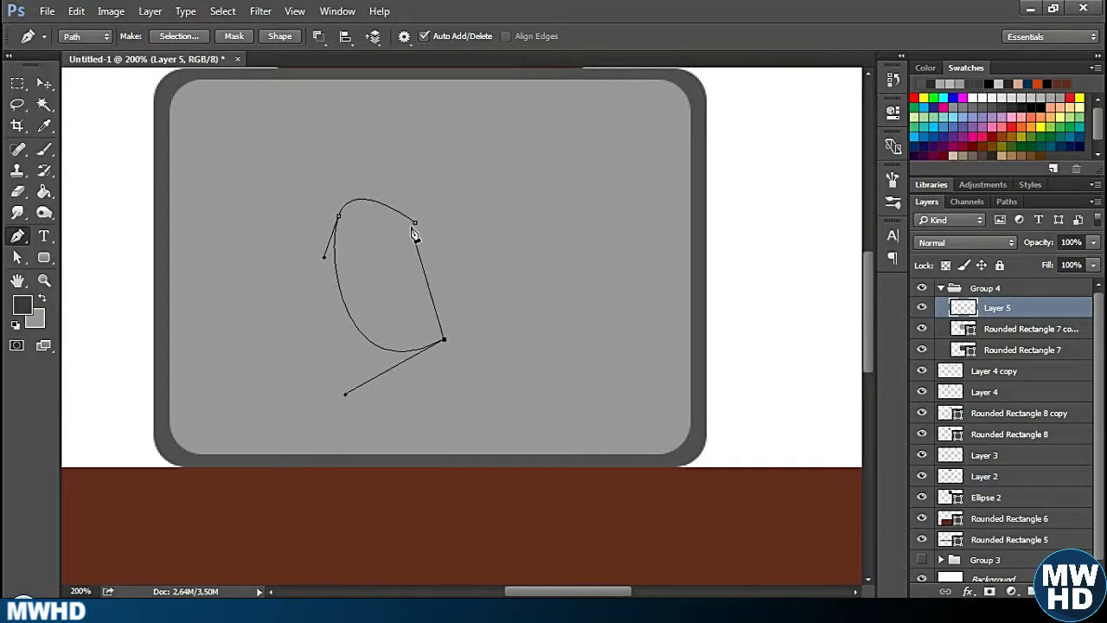
drag(416, 224, 485, 194)
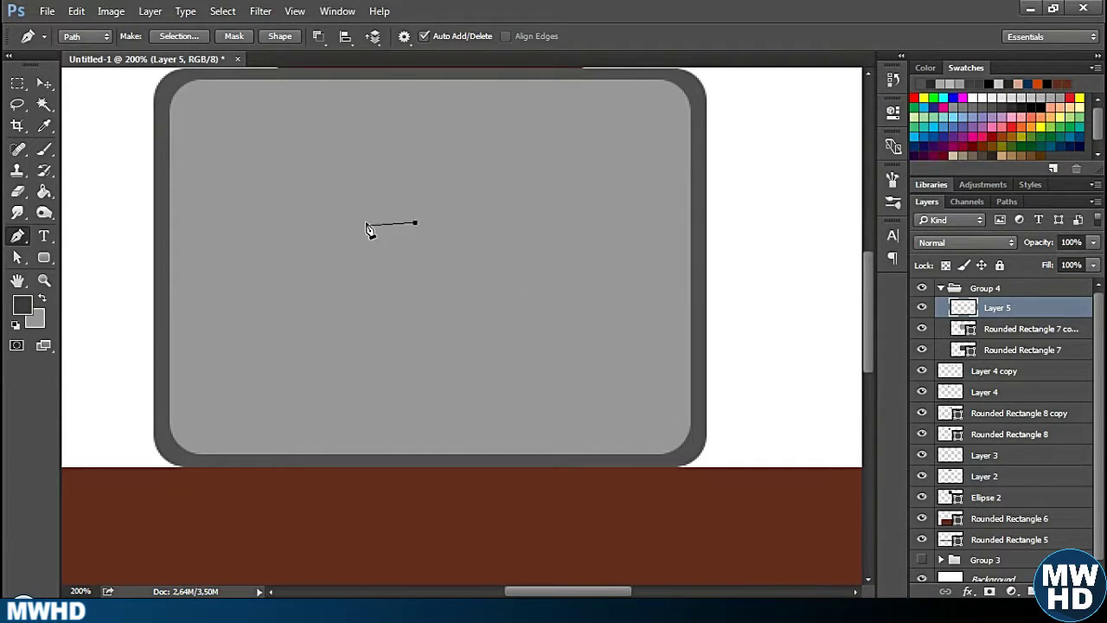
drag(354, 305, 390, 417)
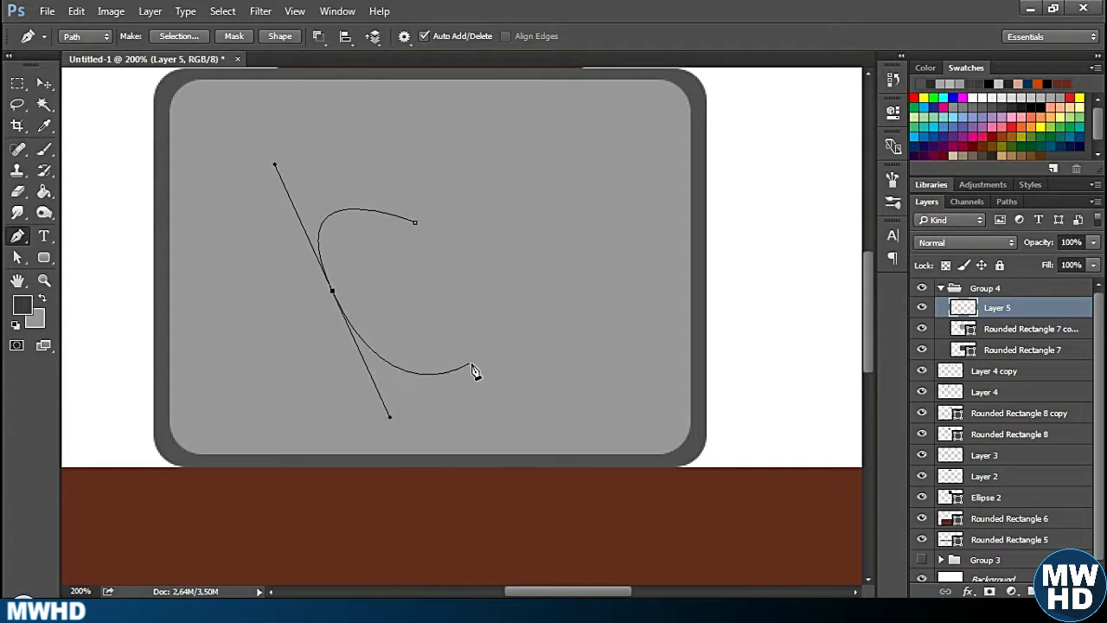
drag(506, 298, 509, 183)
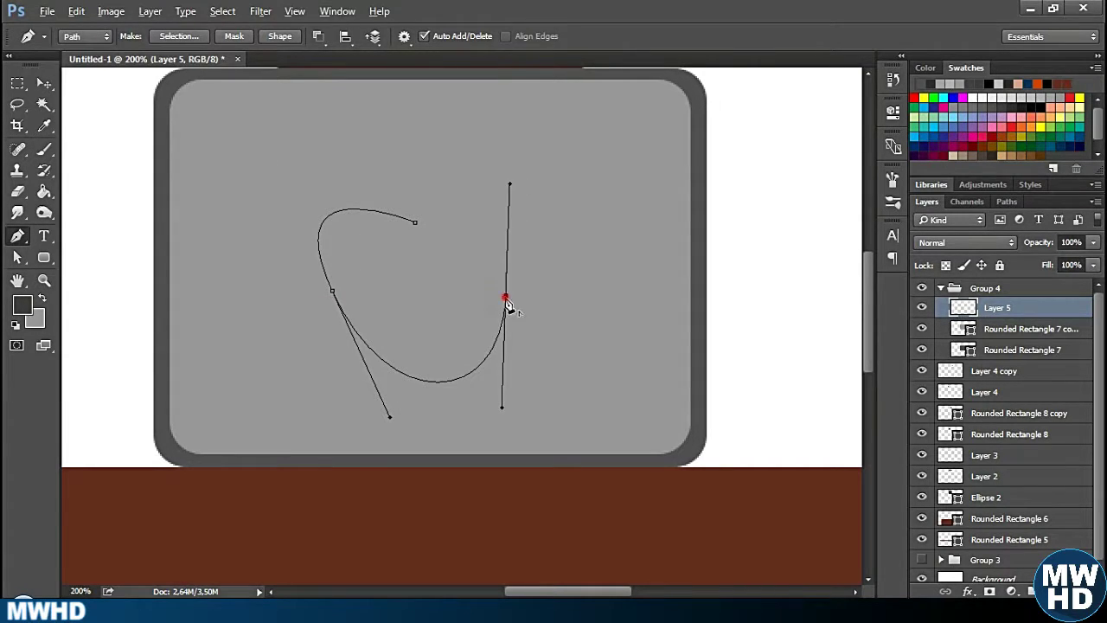
drag(450, 217, 472, 174)
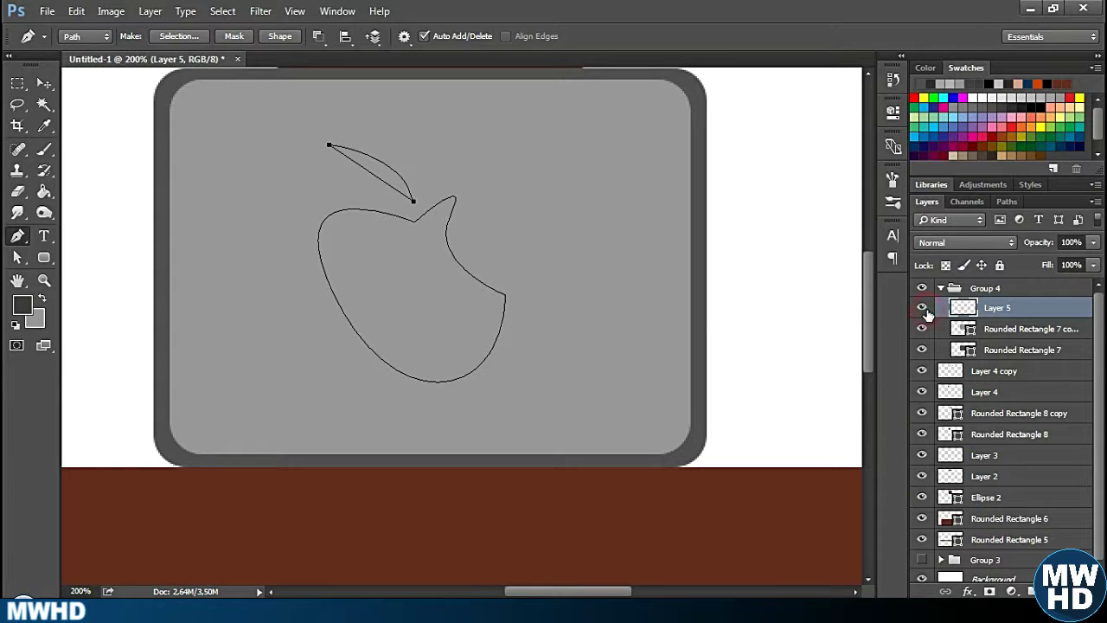
click(17, 257)
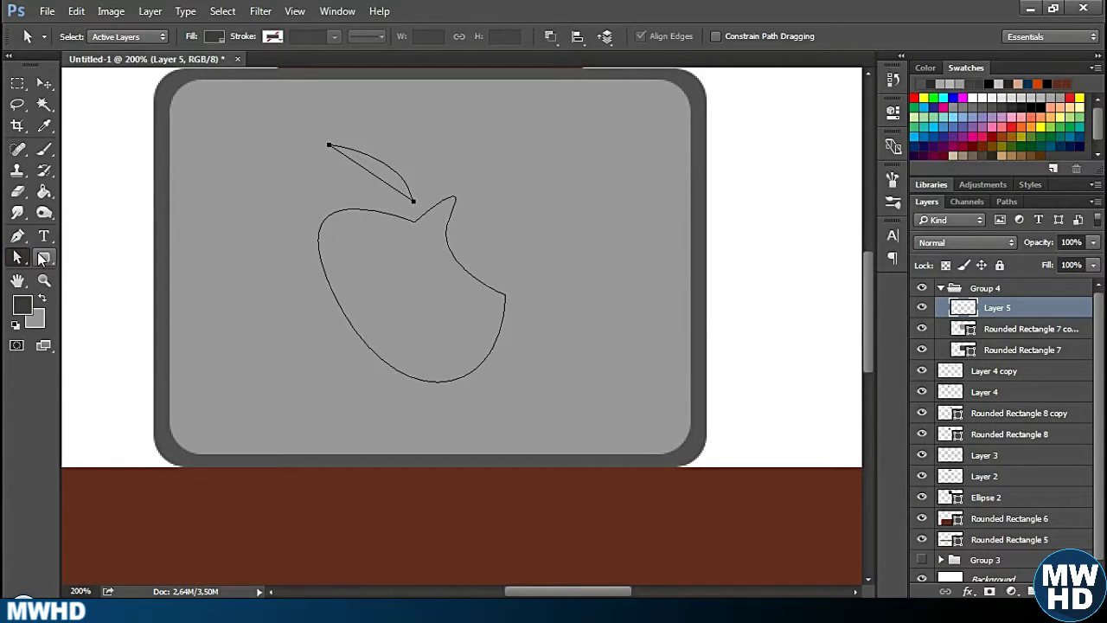
Turn the apple path into a selection and fill it with grey.
click(460, 310)
right_click(358, 285)
click(433, 296)
key(Return)
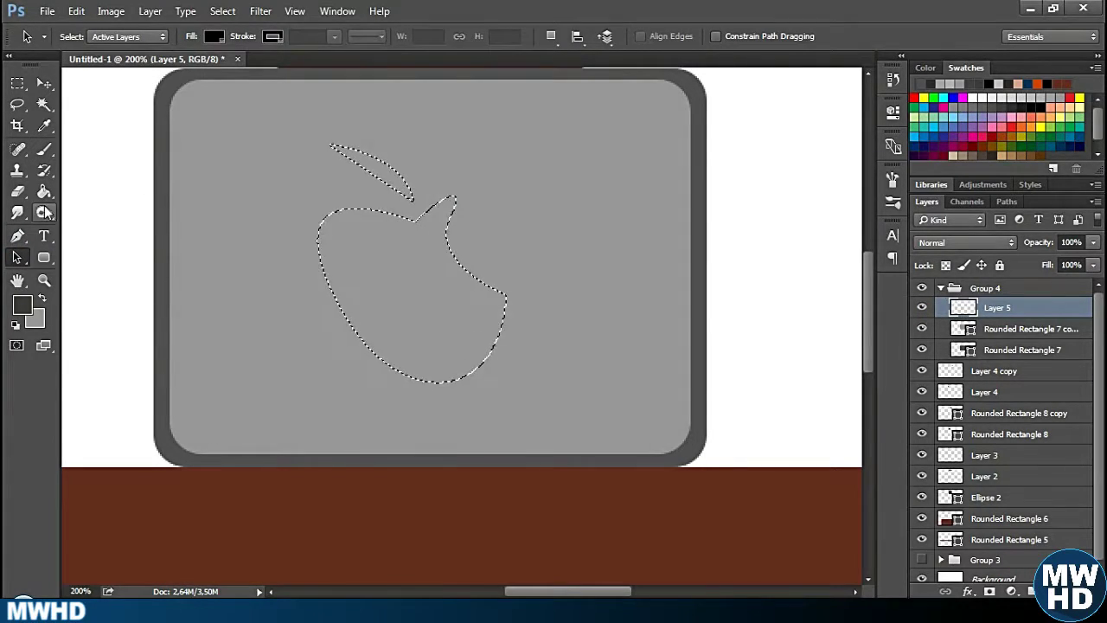
key(g)
click(42, 298)
click(235, 305)
key(ctrl+z)
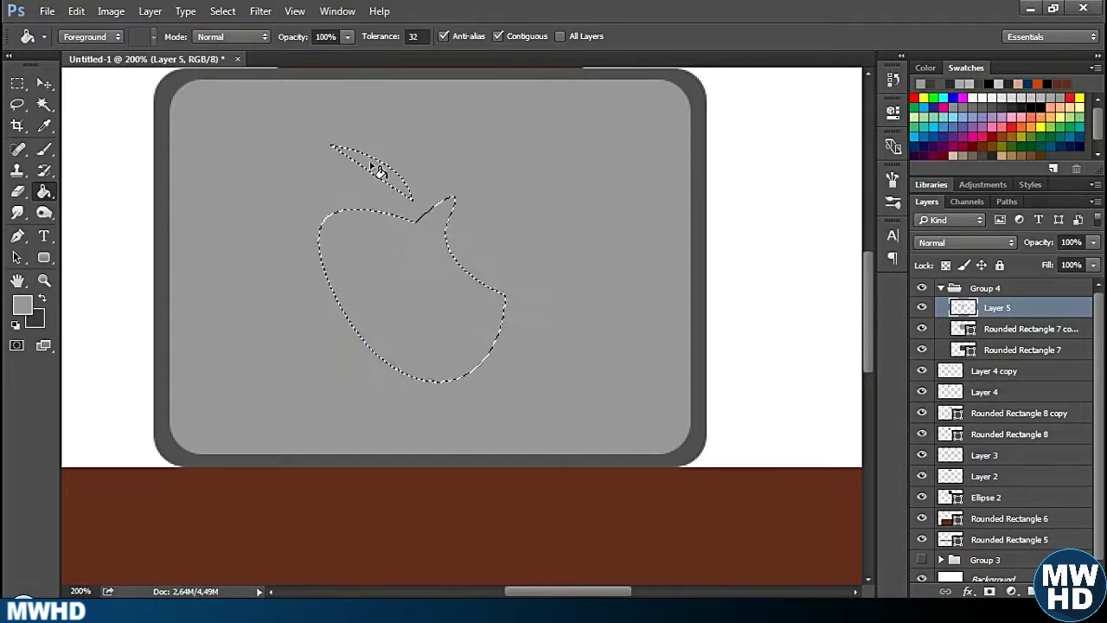
click(17, 83)
click(79, 98)
Lighten the apple logo's colour with Hue/Saturation.
key(v)
key(ctrl+u)
mouse_move(878, 278)
mouse_down()
mouse_move(855, 278)
mouse_move(893, 279)
mouse_up()
key(Return)
key(ctrl+z)
key(ctrl+u)
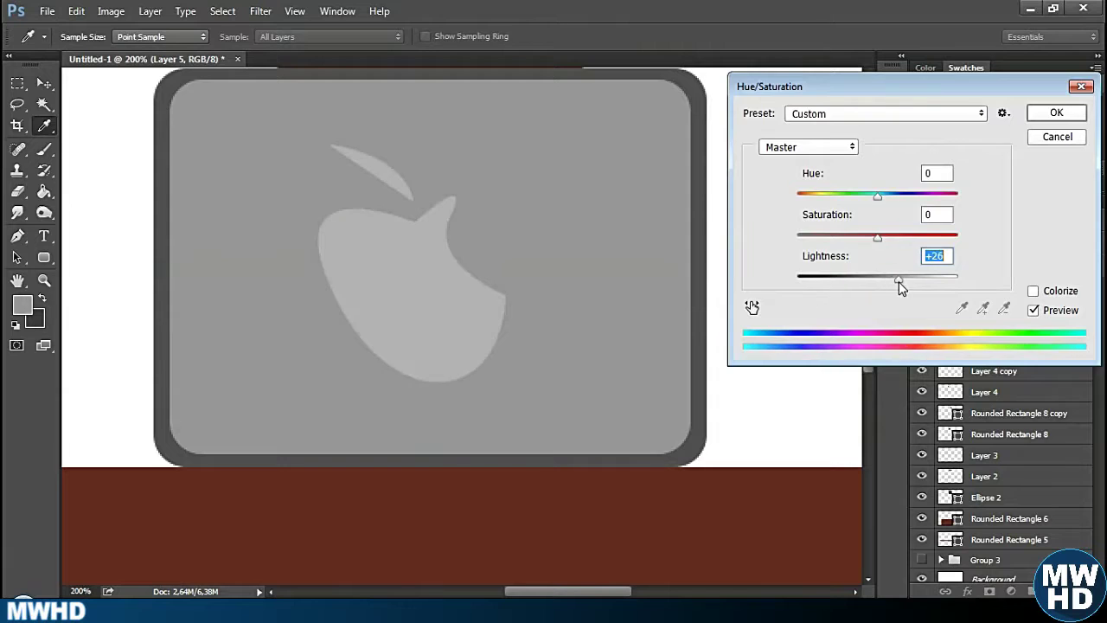
key(Return)
Reposition the apple and scale it down to a small emblem near the lid's top centre.
drag(516, 135, 568, 168)
key(Return)
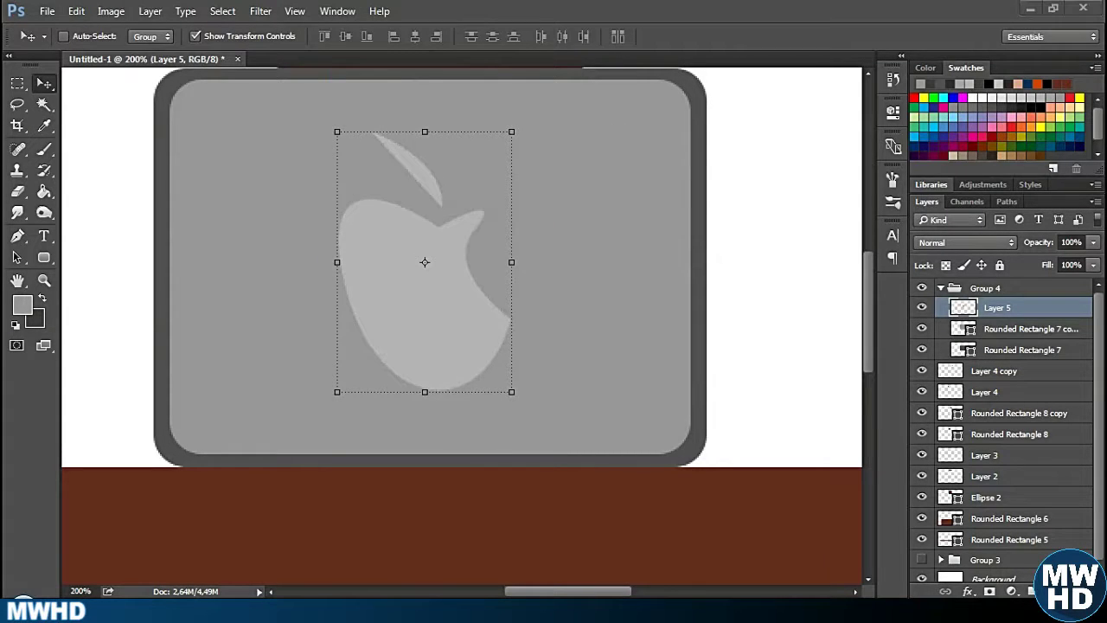
key(ctrl+minus)
key(ctrl+minus)
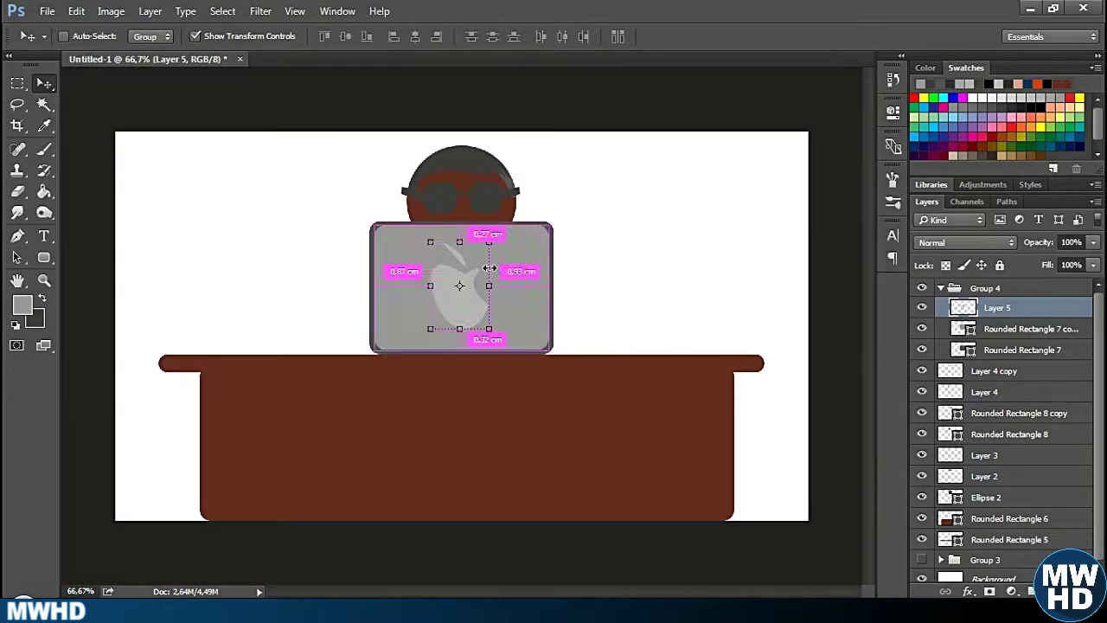
key(ctrl+t)
drag(489, 328, 484, 309)
drag(488, 242, 503, 281)
key(Return)
key(ctrl+plus)
key(ctrl+plus)
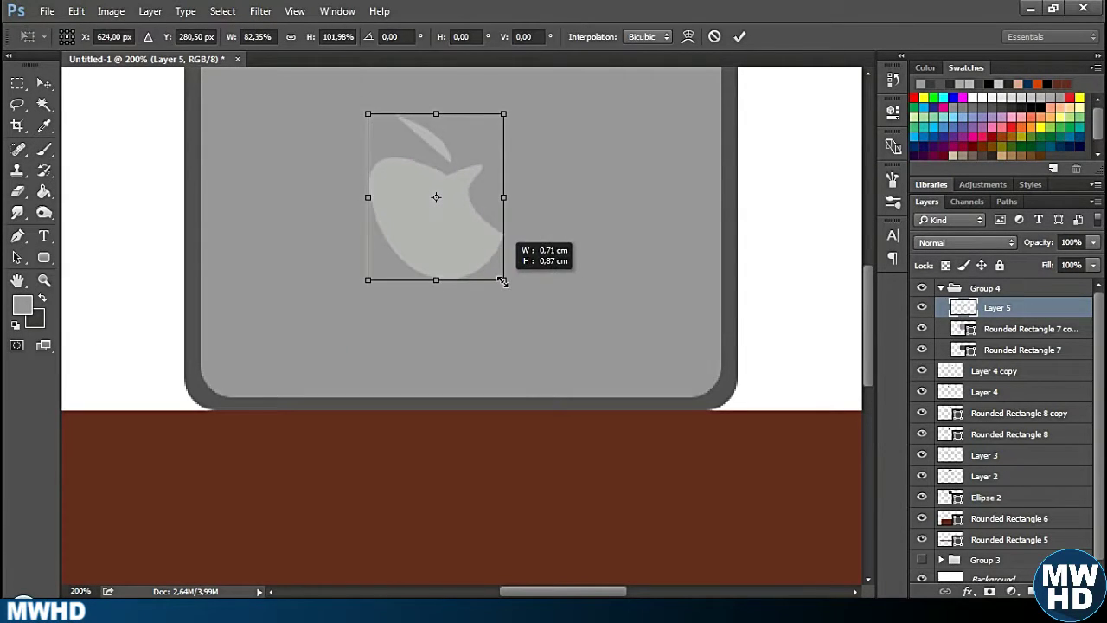
key(Return)
key(ctrl+t)
key(Return)
key(ctrl+minus)
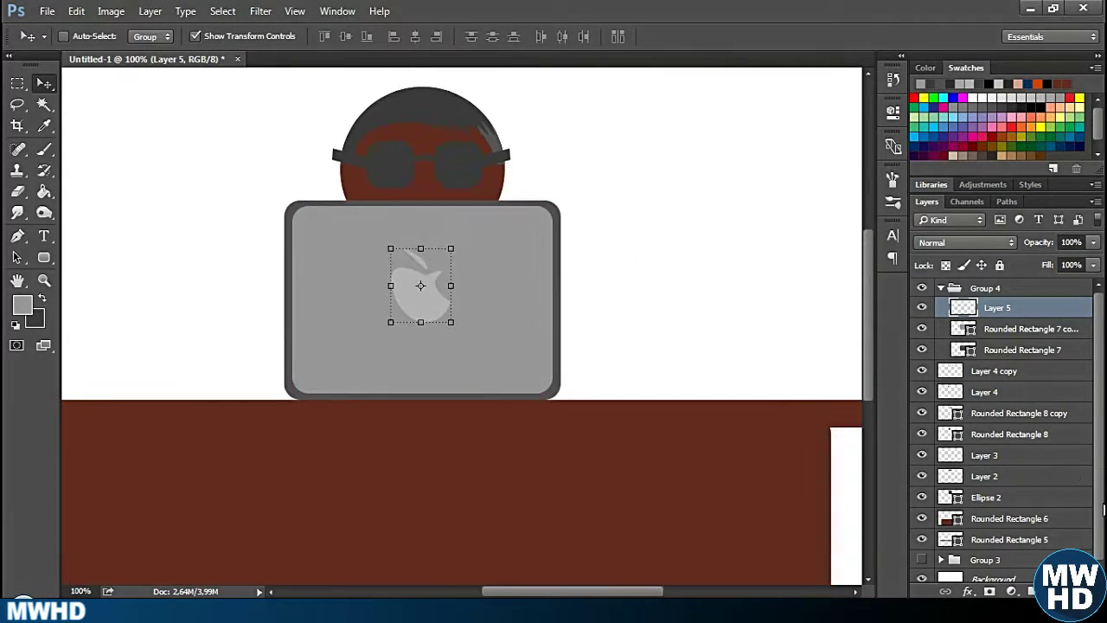
Delete Layer 4 copy and merge the Rounded Rectangle 8 lens layers into Layer 4.
click(986, 371)
key(Delete)
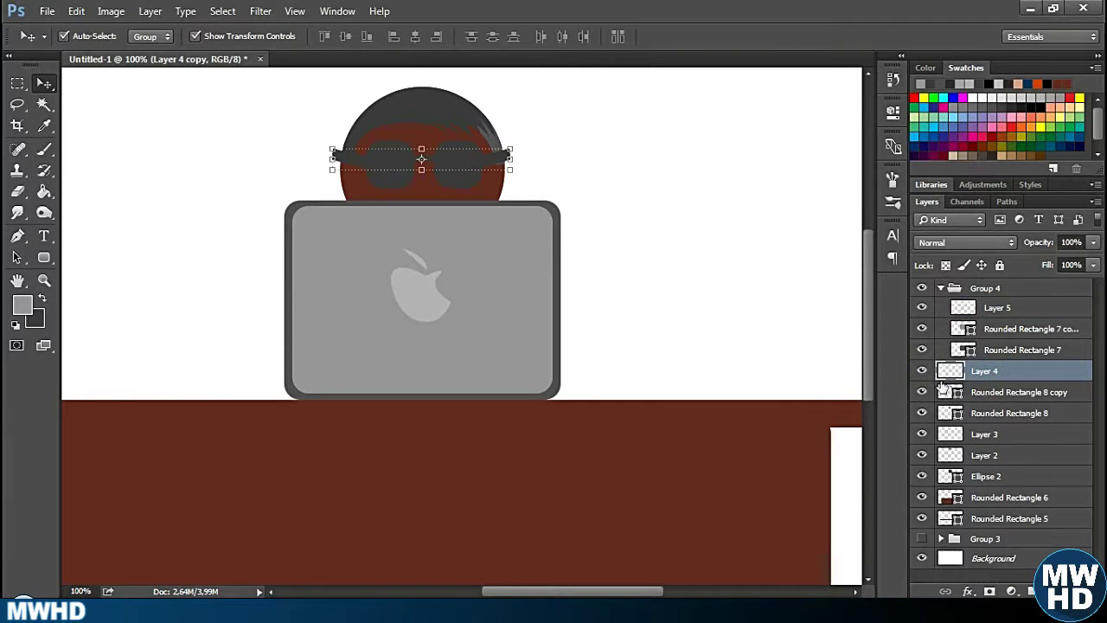
click(922, 392)
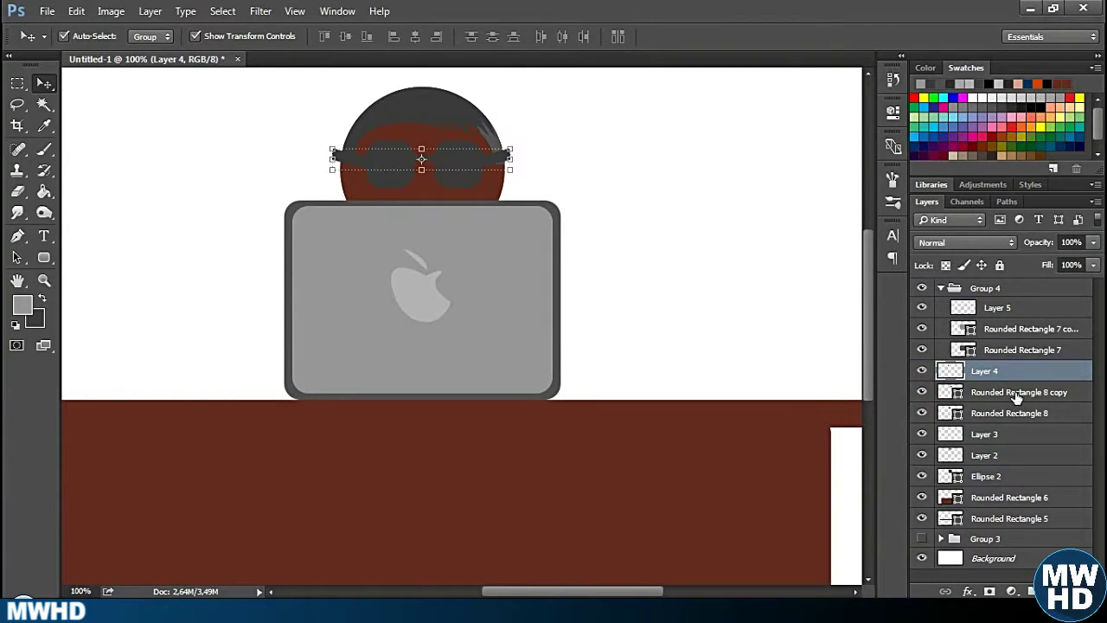
shift+click(1017, 395)
key(ctrl+e)
shift+click(946, 392)
key(ctrl+e)
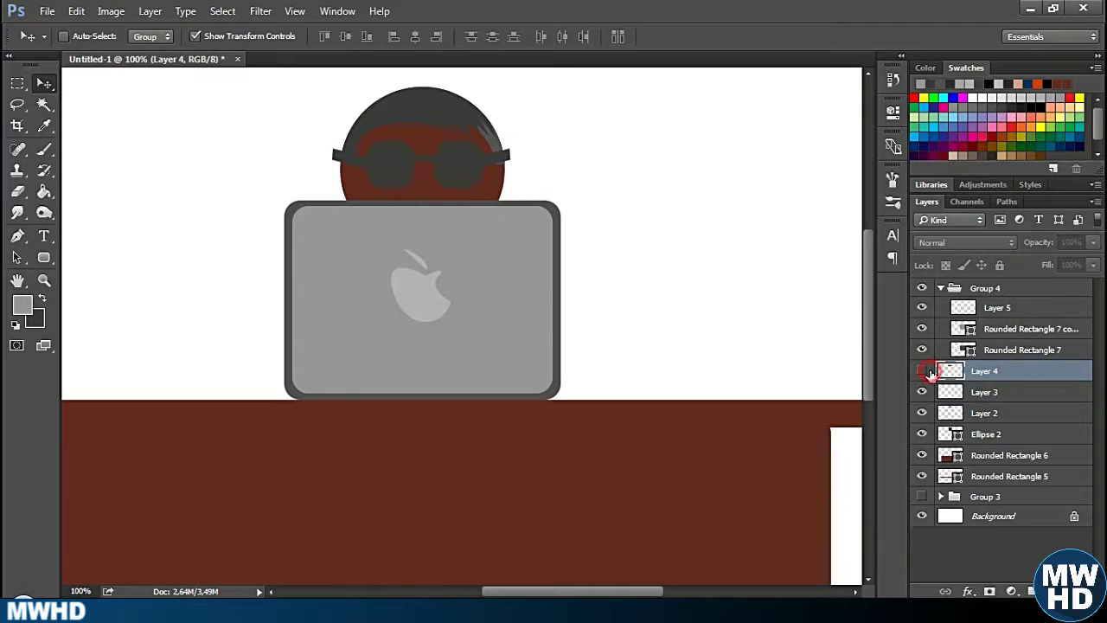
Group the glasses layer and rename the groups LAPTOP and KACAMATA.
key(ctrl+plus)
key(ctrl+plus)
scroll(588, 415, up, 1)
scroll(541, 441, up, 3)
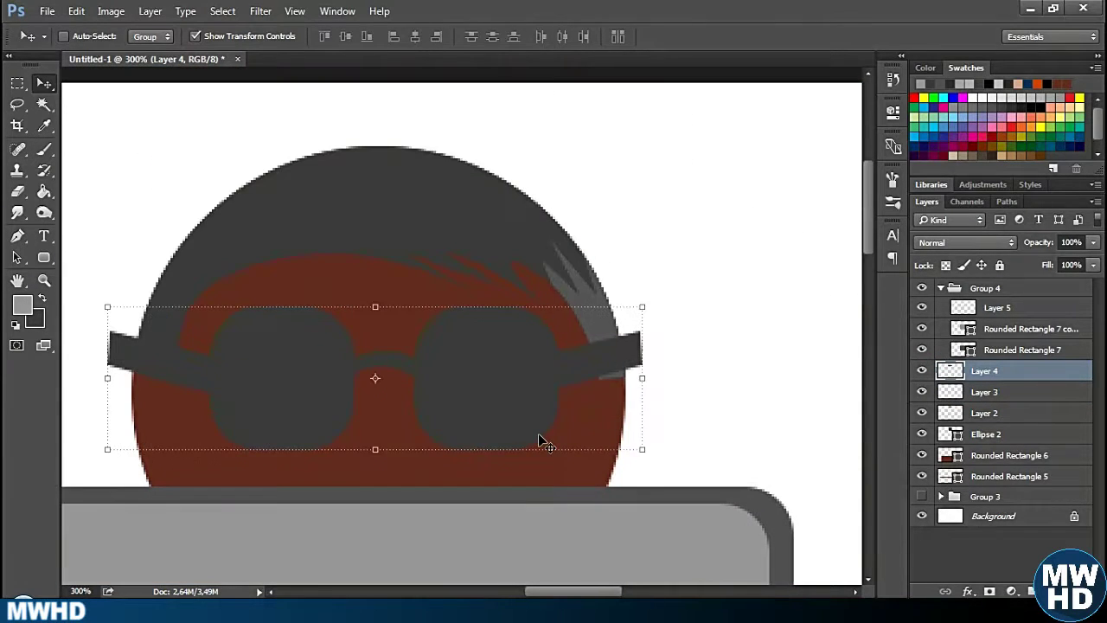
click(1031, 591)
click(1008, 391)
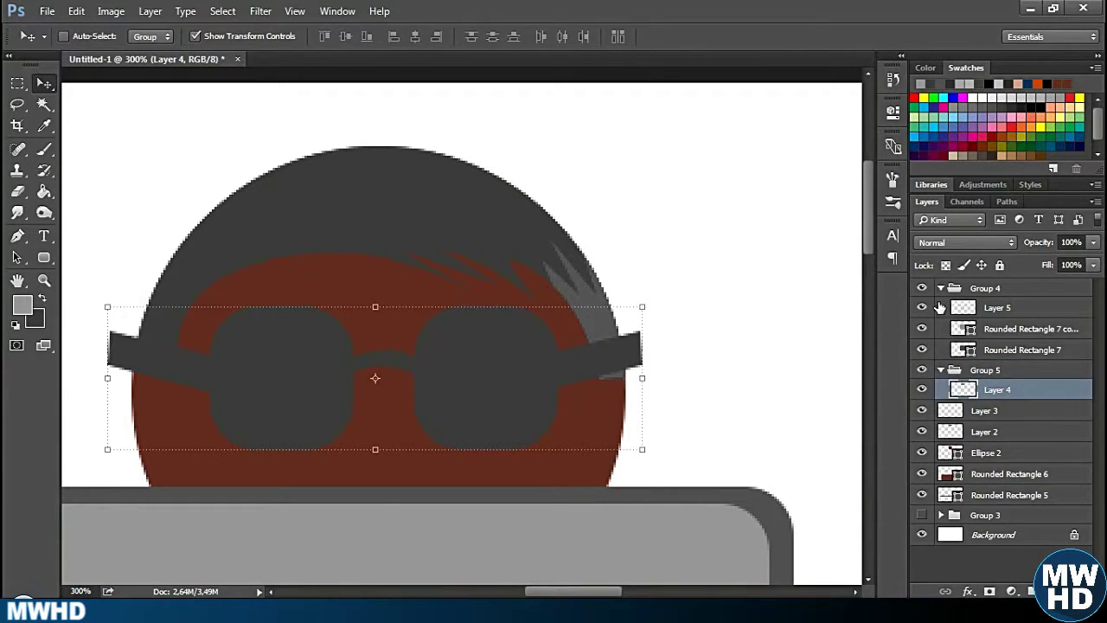
double_click(986, 289)
text(LAPTOP)
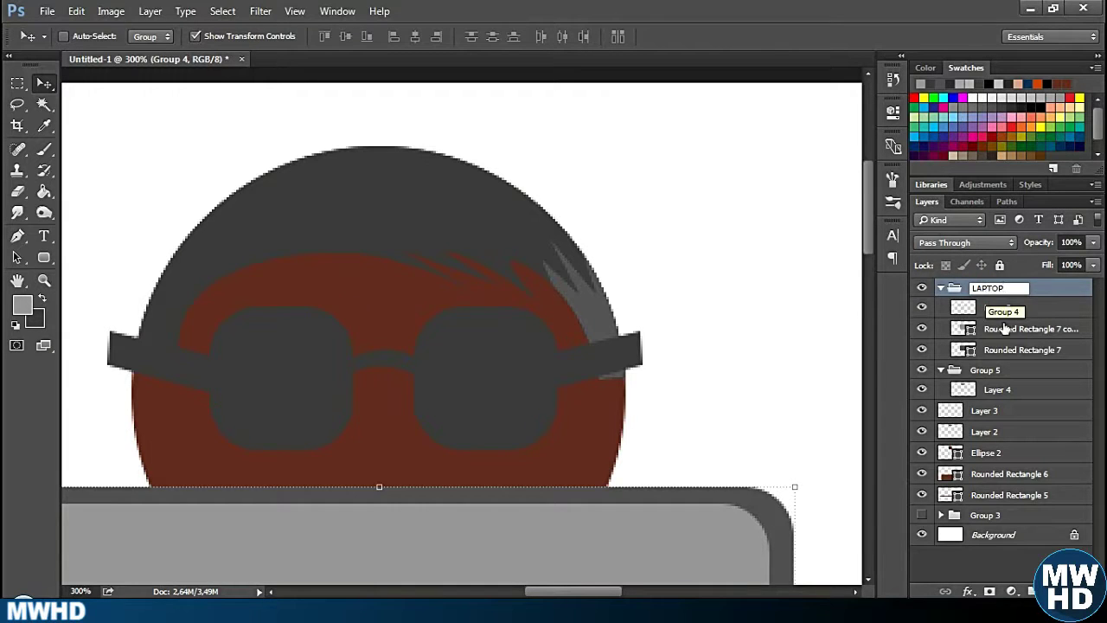
double_click(986, 370)
text(TA)
click(1010, 394)
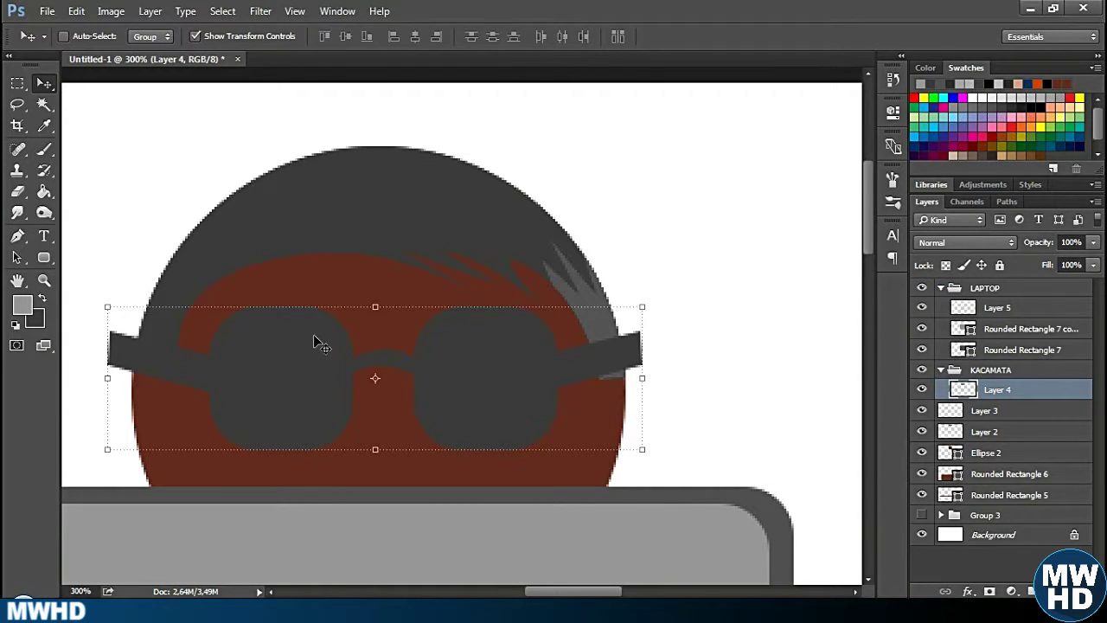
Duplicate the Layer 4 glasses and lighten the copy with Hue/Saturation.
key(u)
drag(239, 337, 329, 462)
key(ctrl+z)
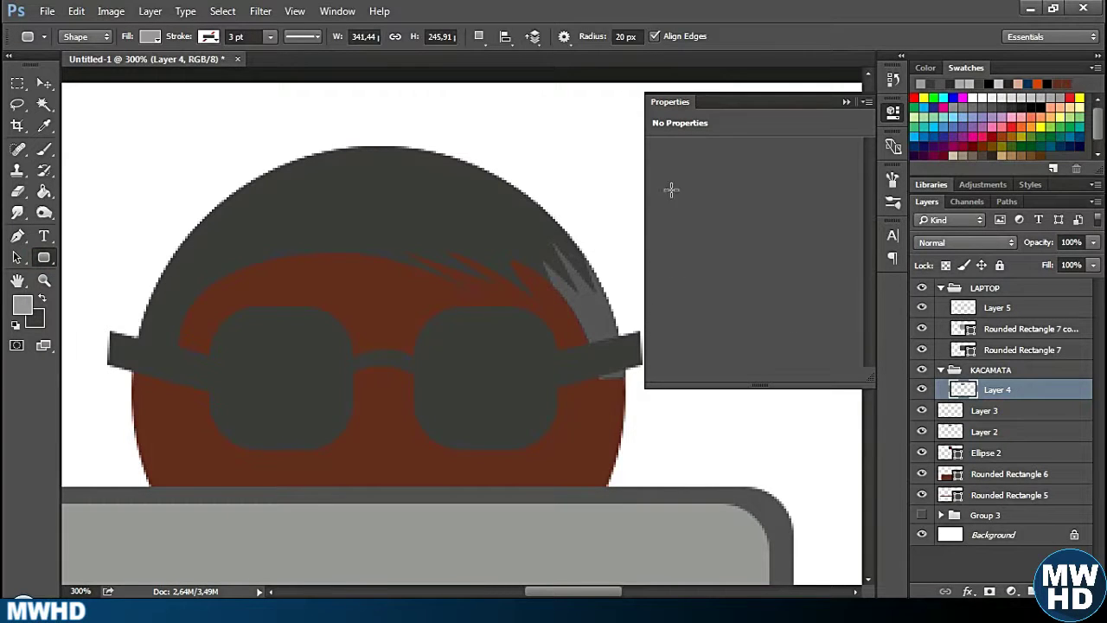
key(ctrl+j)
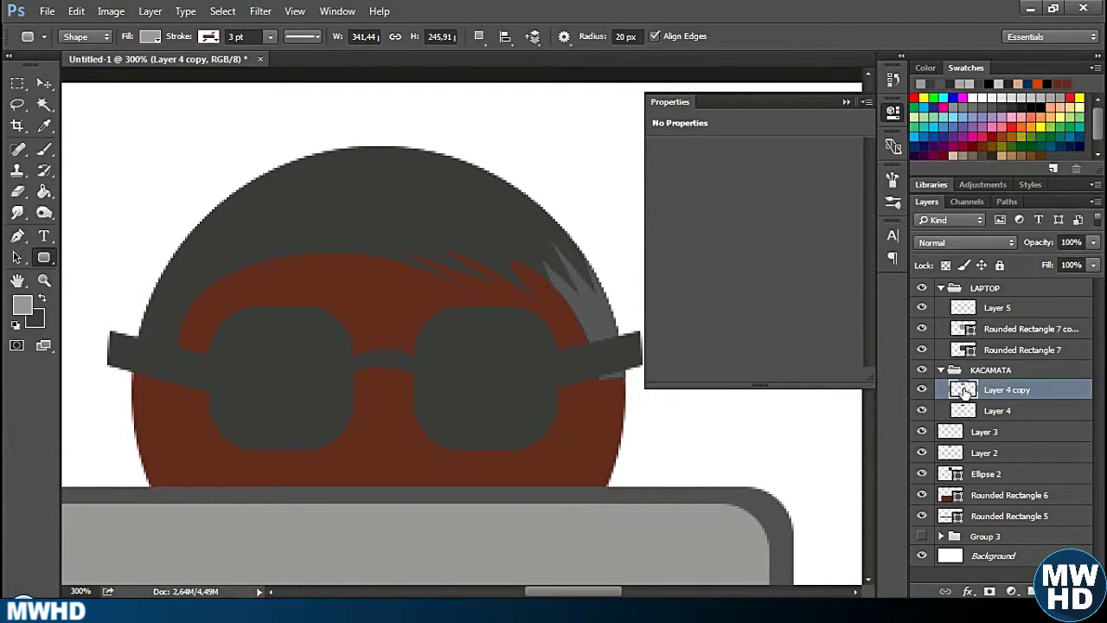
key(ctrl+u)
drag(877, 280, 902, 279)
key(Return)
Shrink the lighter copy to sit inside the dark frames and delete its left arm.
key(ctrl+t)
drag(640, 306, 615, 316)
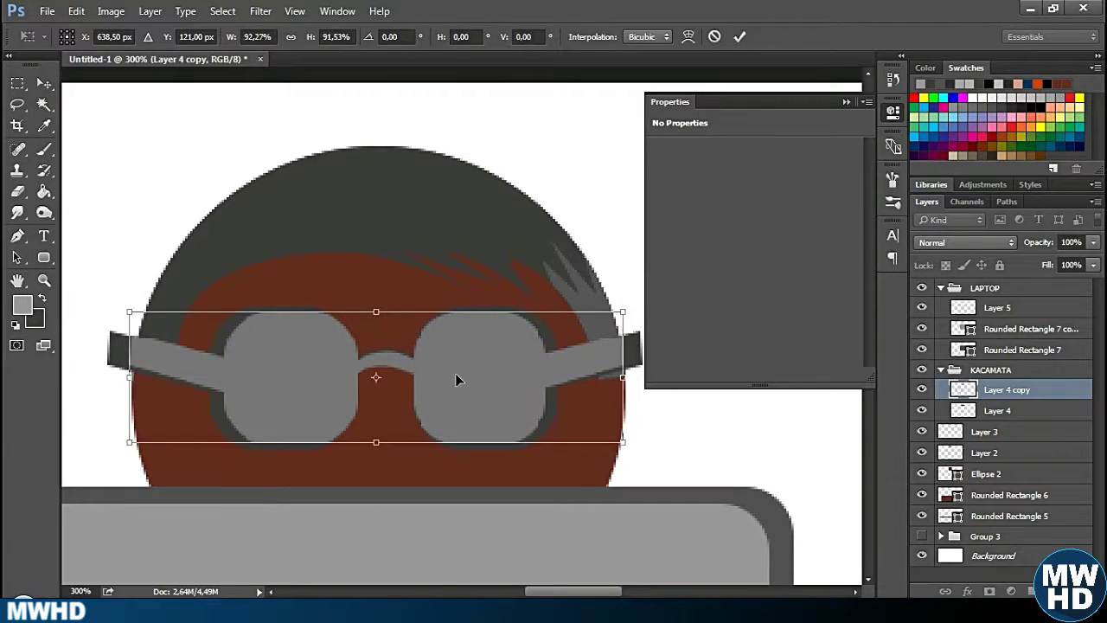
double_click(258, 386)
click(17, 83)
mouse_move(115, 293)
mouse_down()
mouse_move(193, 466)
mouse_move(212, 466)
mouse_up()
key(Delete)
key(ctrl+d)
Delete the copy's right lens, arm and bridge stub, leaving only the left lens fill.
drag(351, 262, 697, 463)
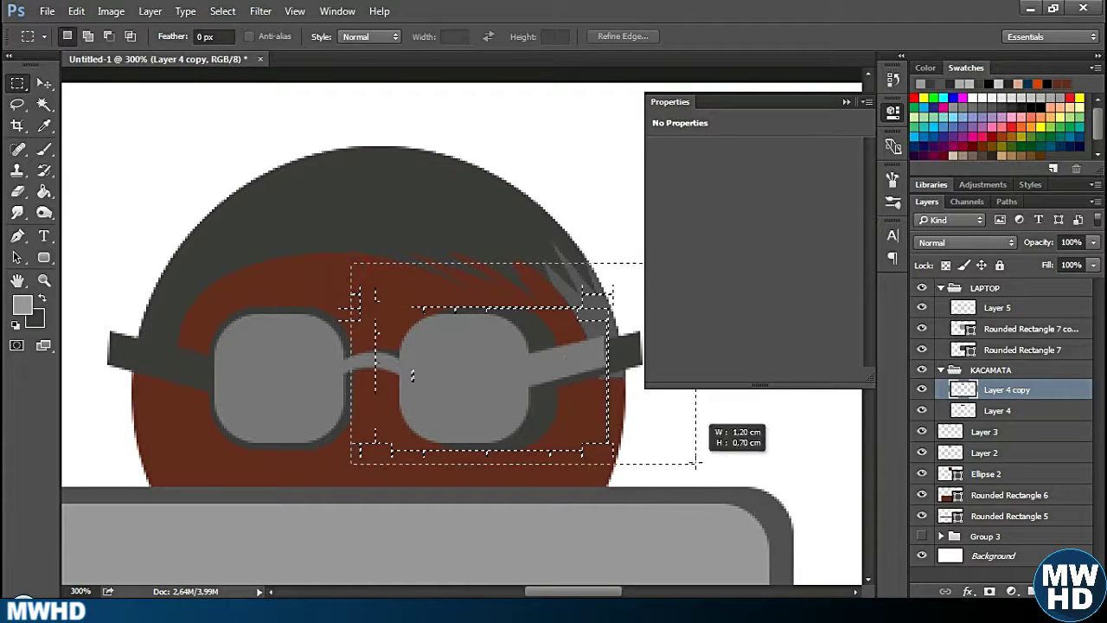
key(Delete)
click(407, 180)
drag(374, 430, 391, 427)
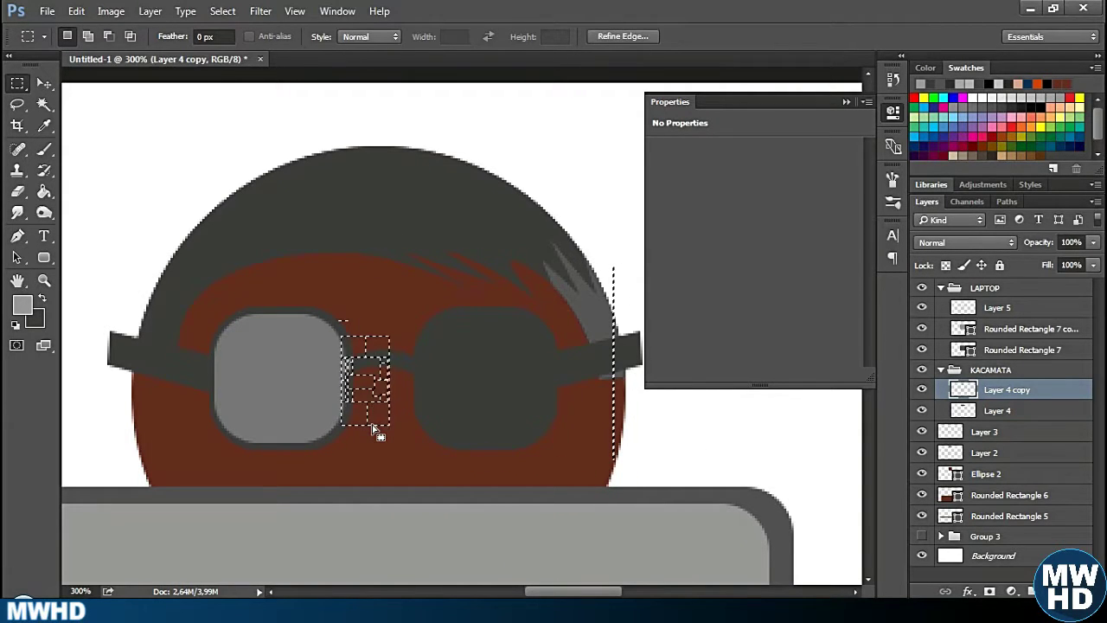
key(Delete)
key(ctrl+d)
Duplicate the lighter left lens fill onto the right lens.
key(v)
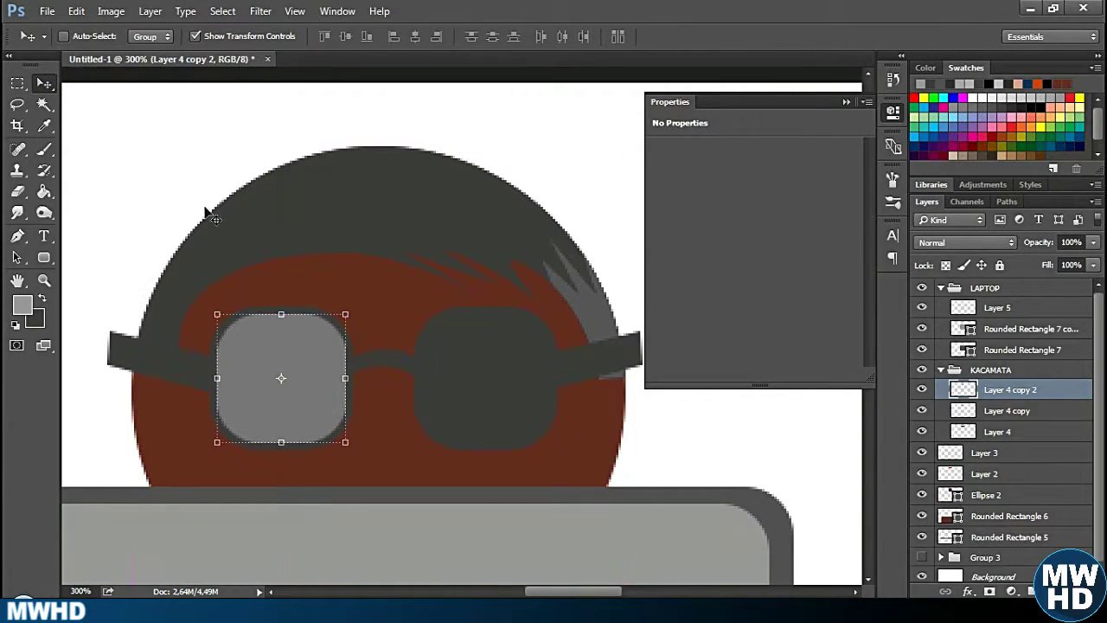
drag(296, 338, 504, 340)
click(626, 235)
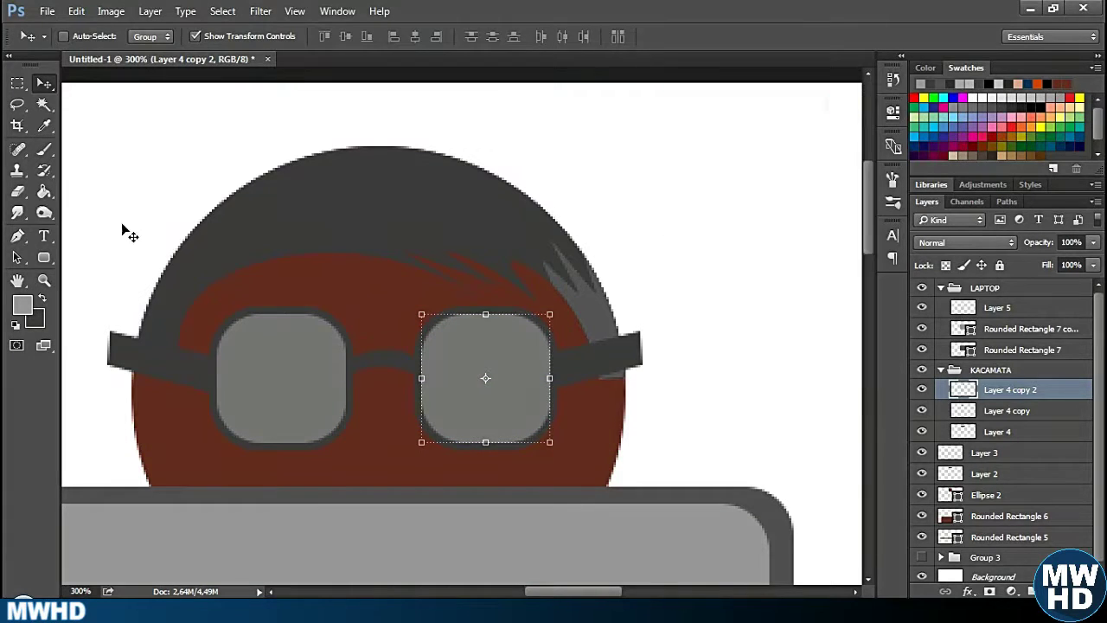
scroll(124, 230, down, 3)
Create a new glare layer and try a first tapered brush stroke along the Pen path.
key(p)
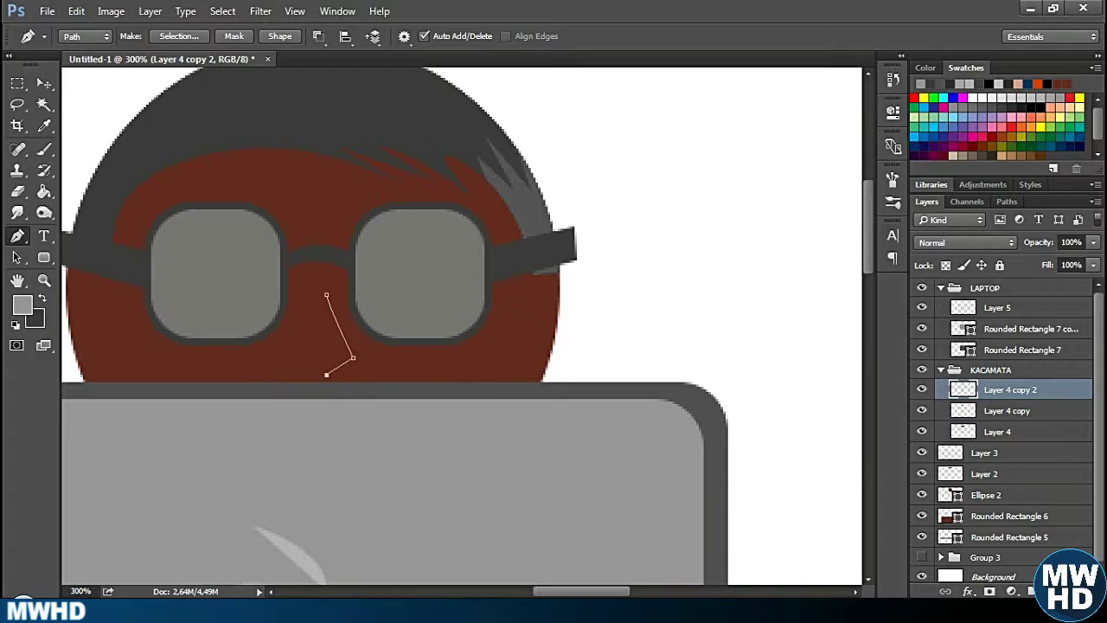
key(ctrl+shift+alt+n)
right_click(369, 274)
click(415, 336)
click(662, 205)
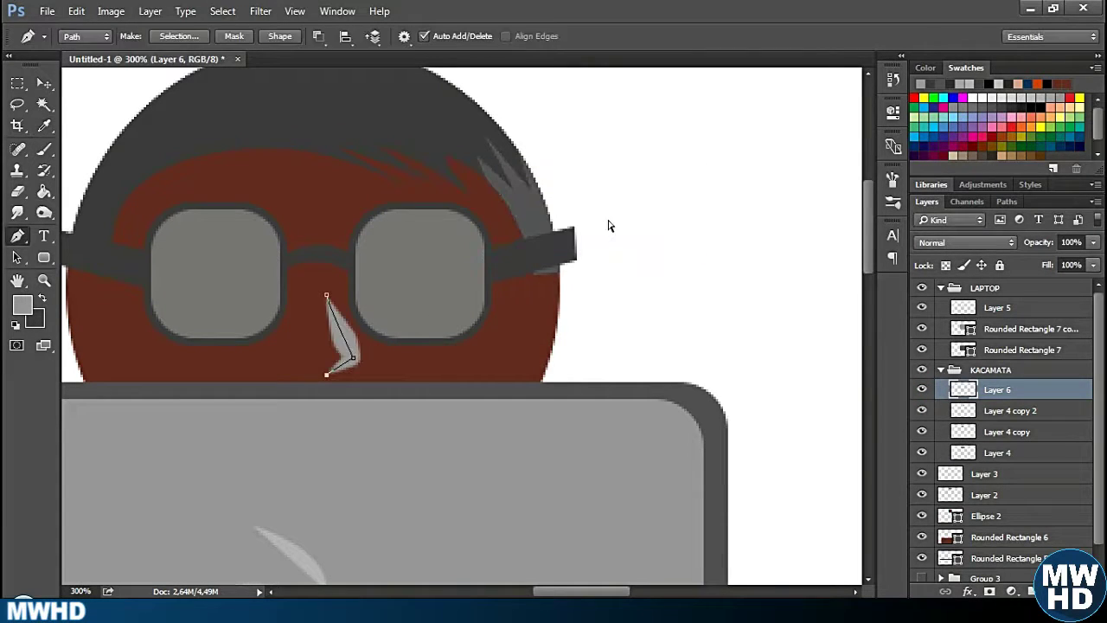
key(ctrl+z)
key(b)
key(p)
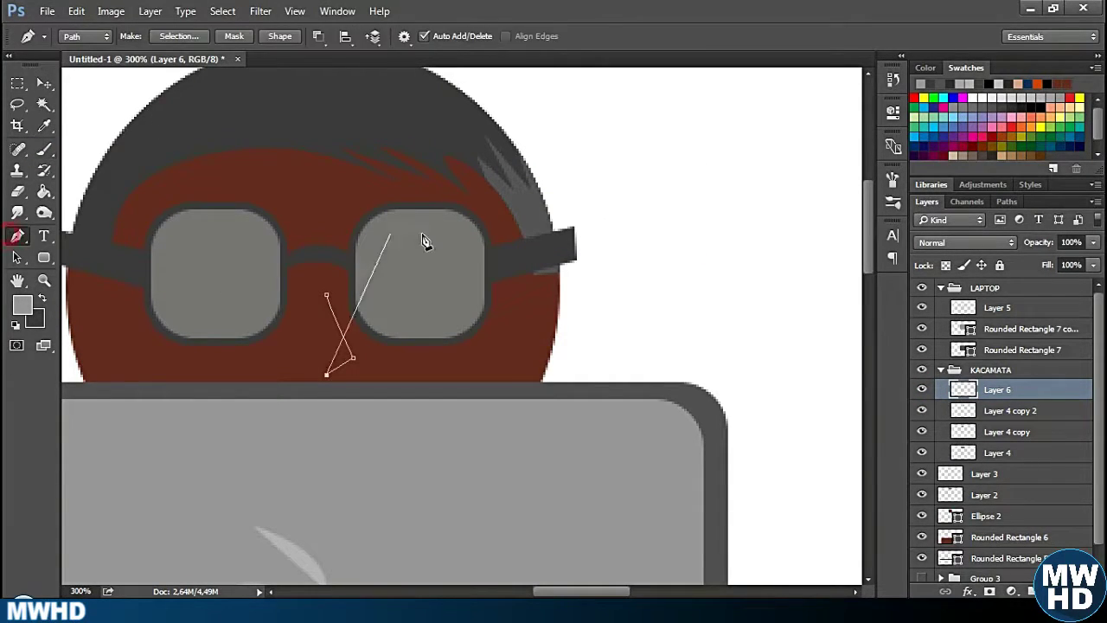
Stroke the glare path again and delete the helper path, then restore it.
right_click(407, 248)
click(433, 348)
key(Return)
right_click(377, 223)
click(403, 250)
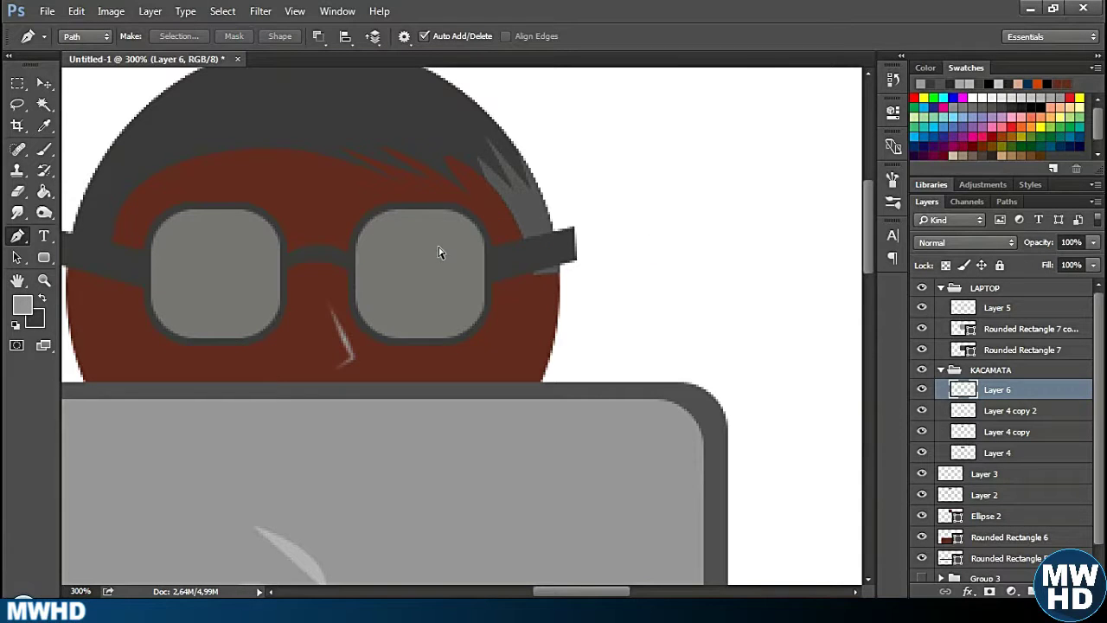
key(ctrl+z)
Stroke the glare path with Simulate Pressure, delete the path, and open the face colour picker.
right_click(289, 166)
click(316, 267)
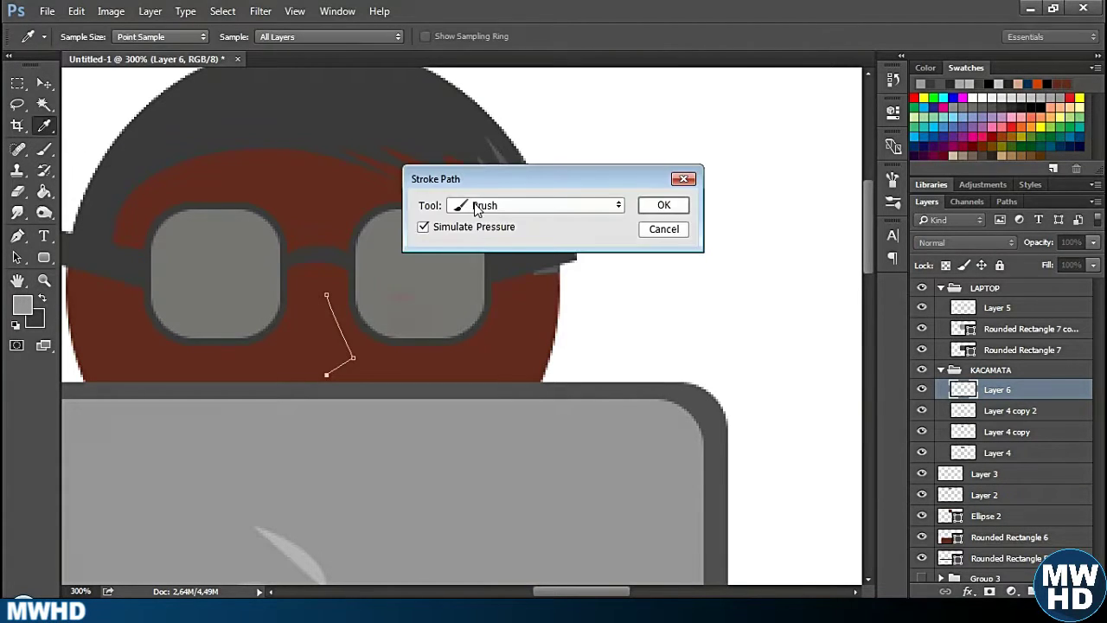
click(657, 209)
right_click(467, 216)
click(663, 203)
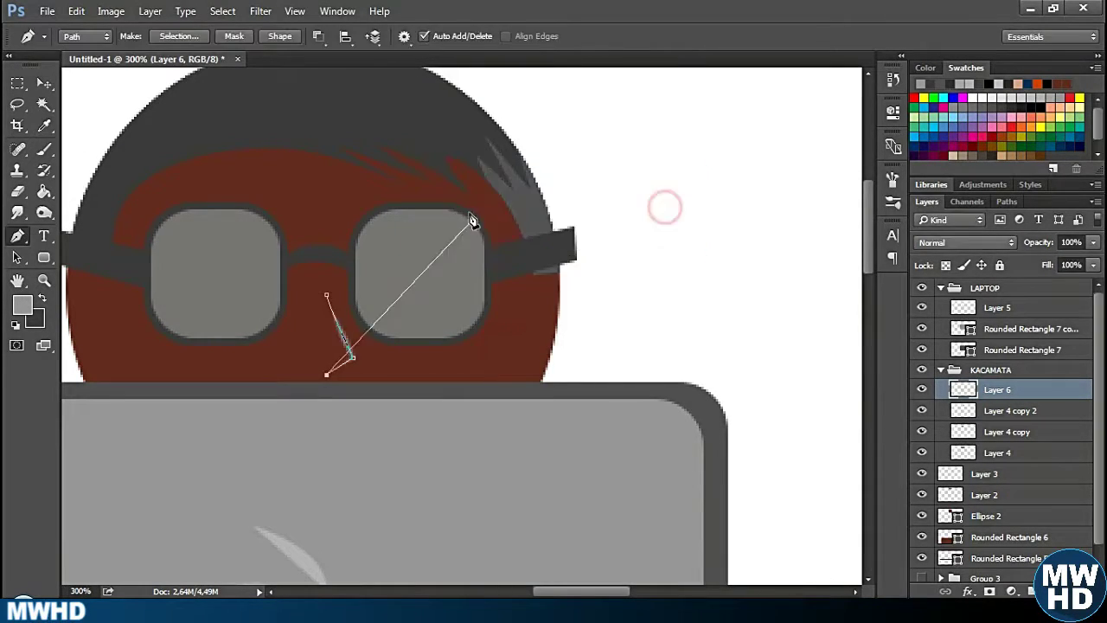
key(Return)
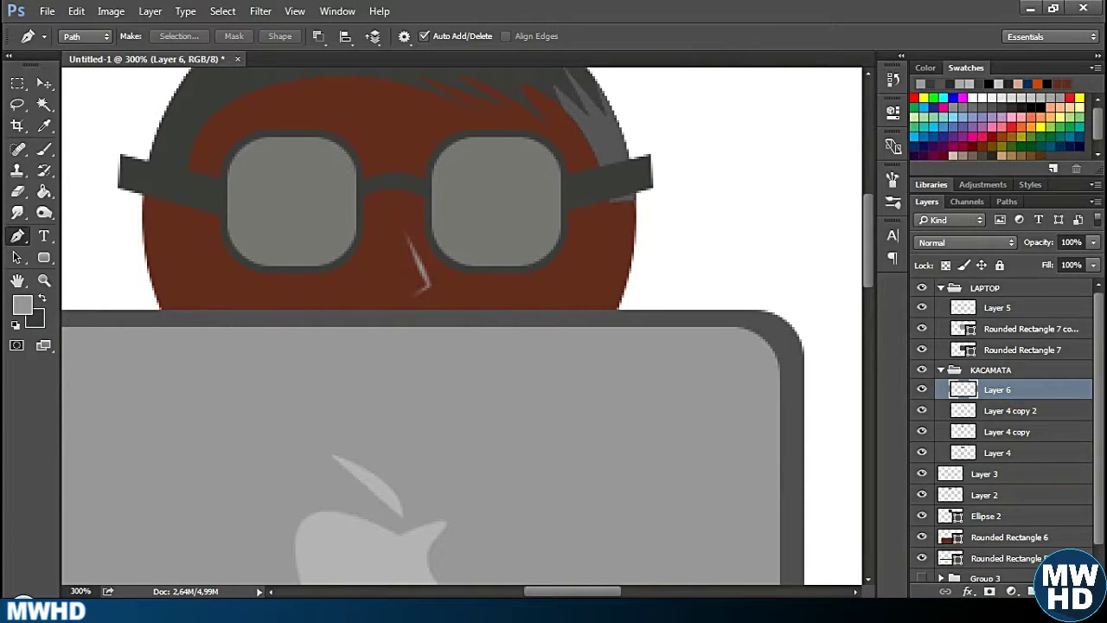
click(921, 515)
double_click(947, 519)
Make the face peach and merge duplicated copies of the nose stroke into one darker layer.
click(773, 349)
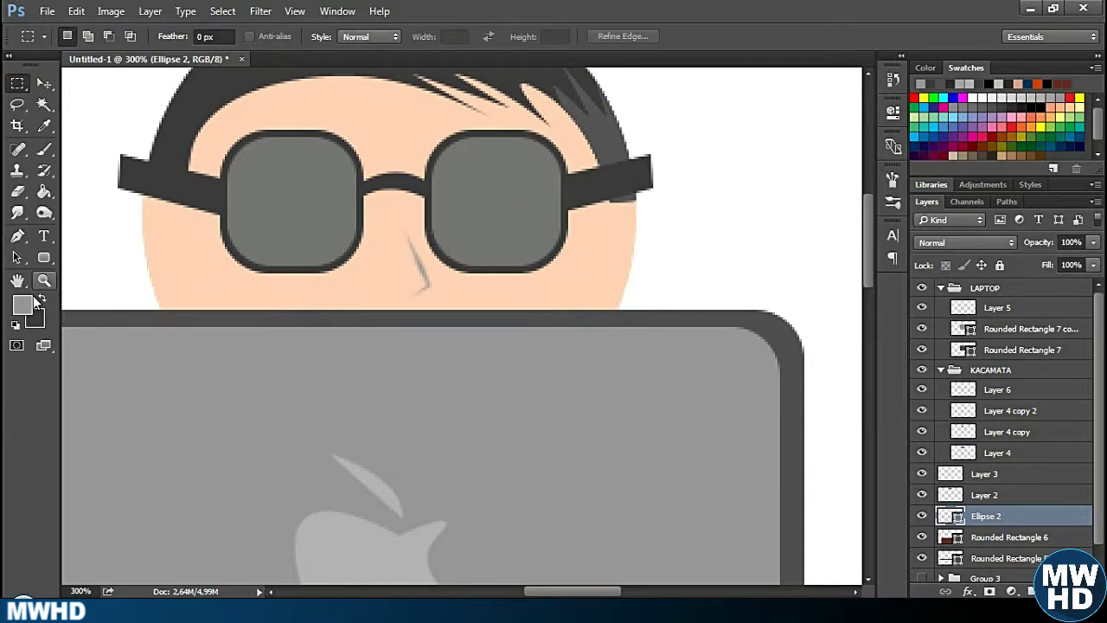
drag(437, 331, 407, 381)
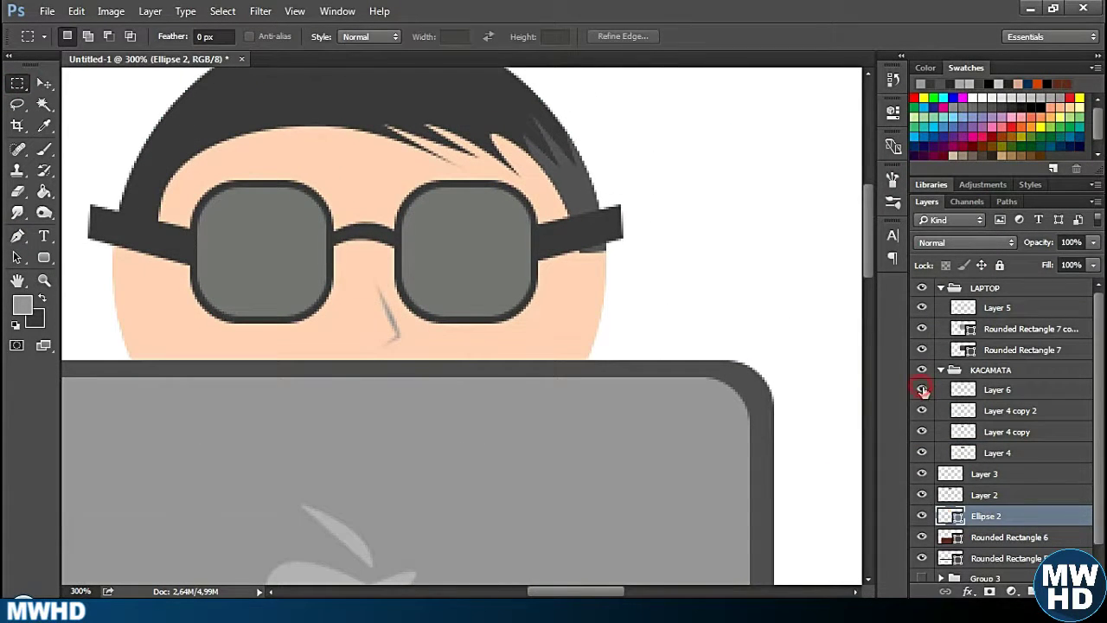
click(995, 390)
key(ctrl+plus)
key(ctrl+plus)
key(ctrl+j)
key(ctrl+j)
key(ctrl+j)
key(ctrl+j)
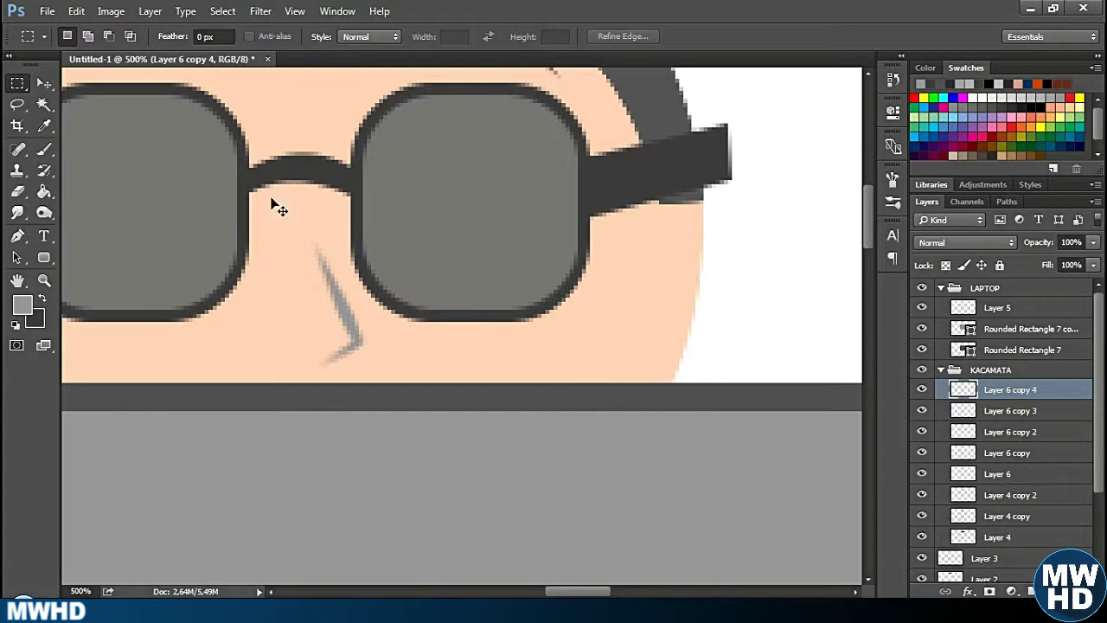
shift+click(1049, 474)
key(ctrl+e)
key(ctrl+minus)
key(ctrl+minus)
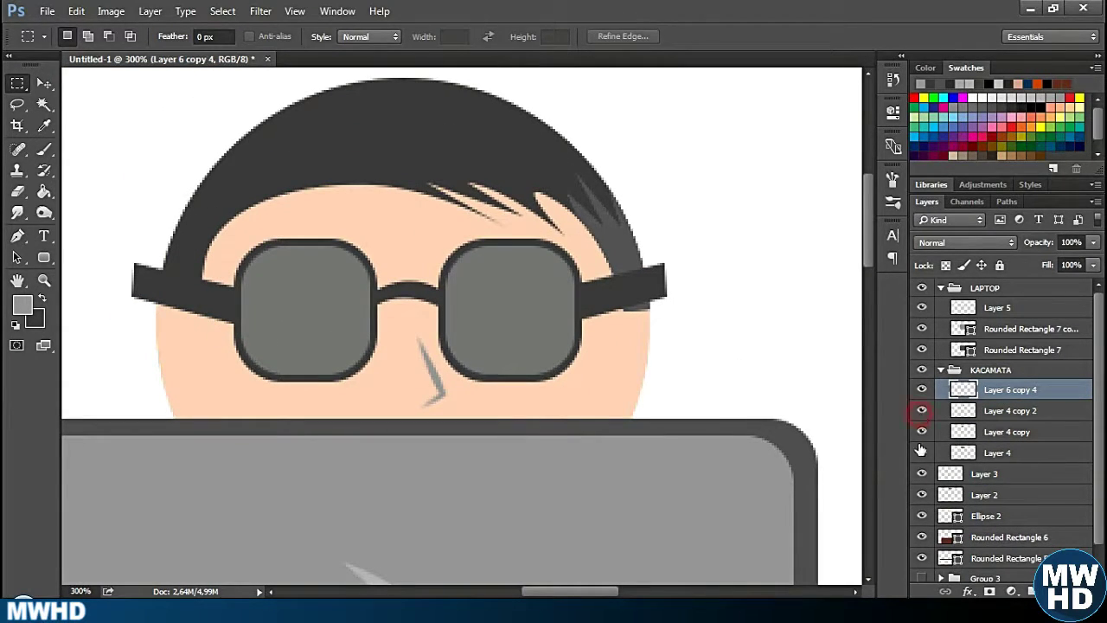
Select Layer 4 in the glasses group with the Eraser and fit the drawing in view.
click(1003, 453)
key(e)
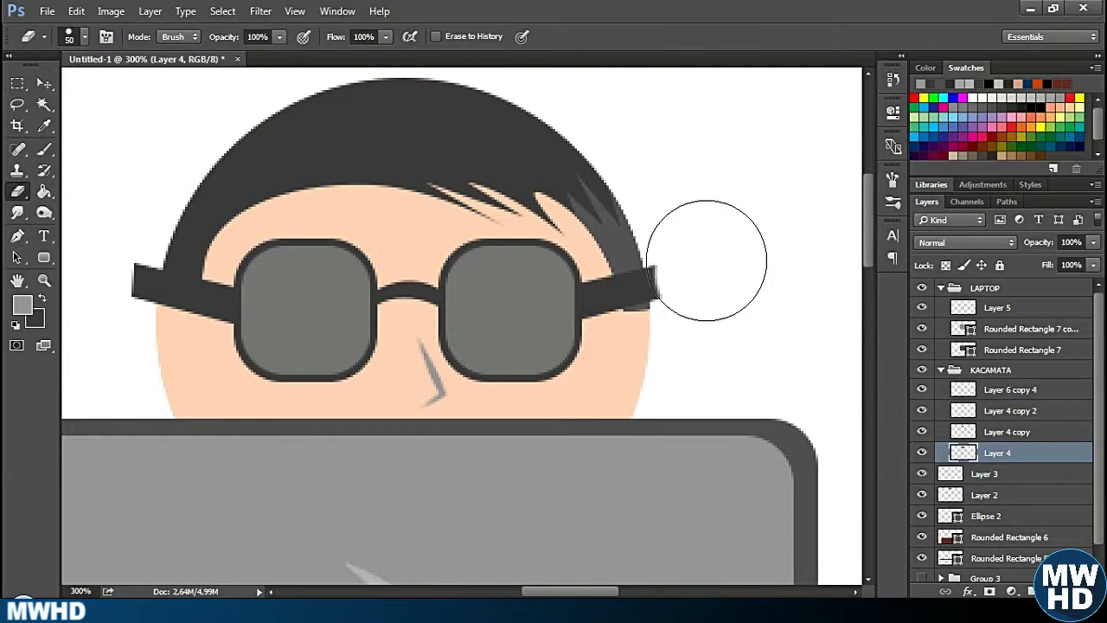
scroll(704, 250, left, 3)
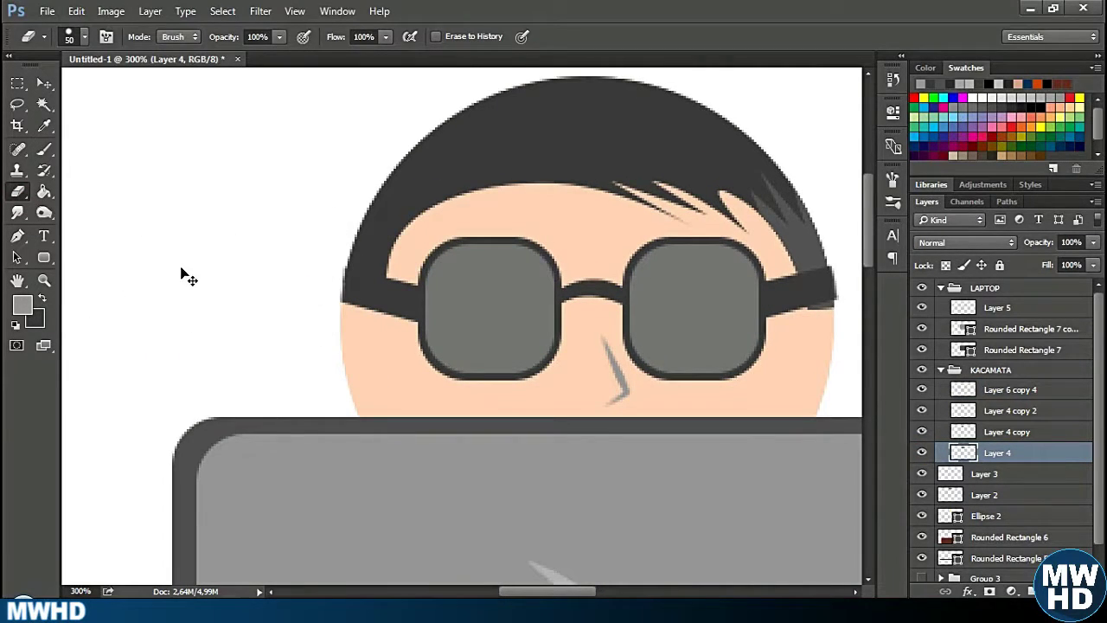
key(ctrl+0)
scroll(519, 433, up, 1)
scroll(485, 398, up, 1)
scroll(528, 441, up, 2)
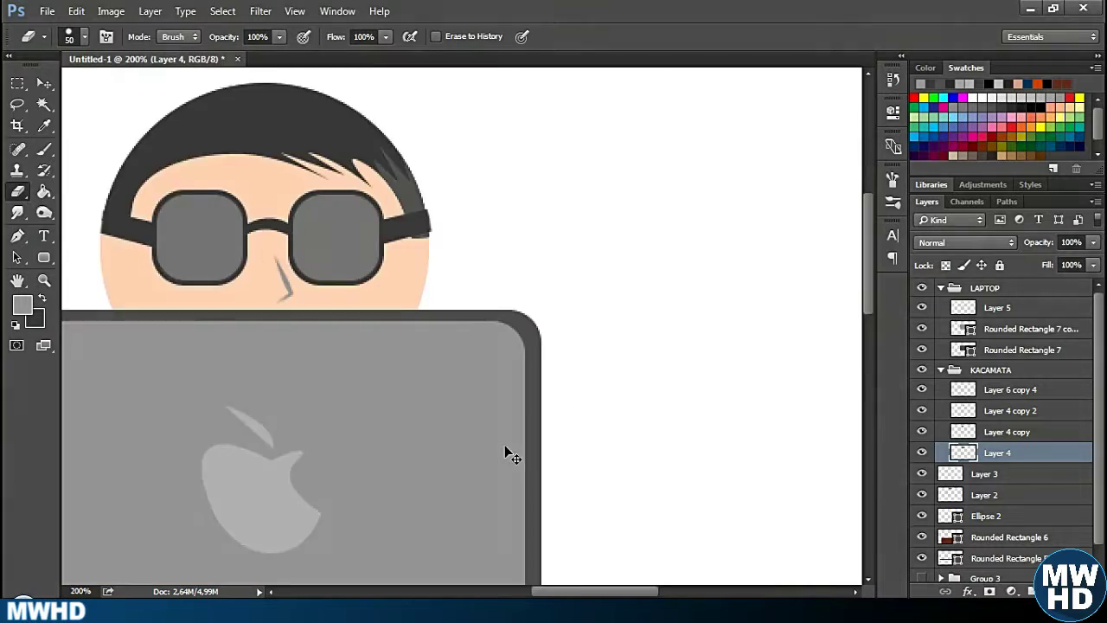
scroll(511, 455, up, 1)
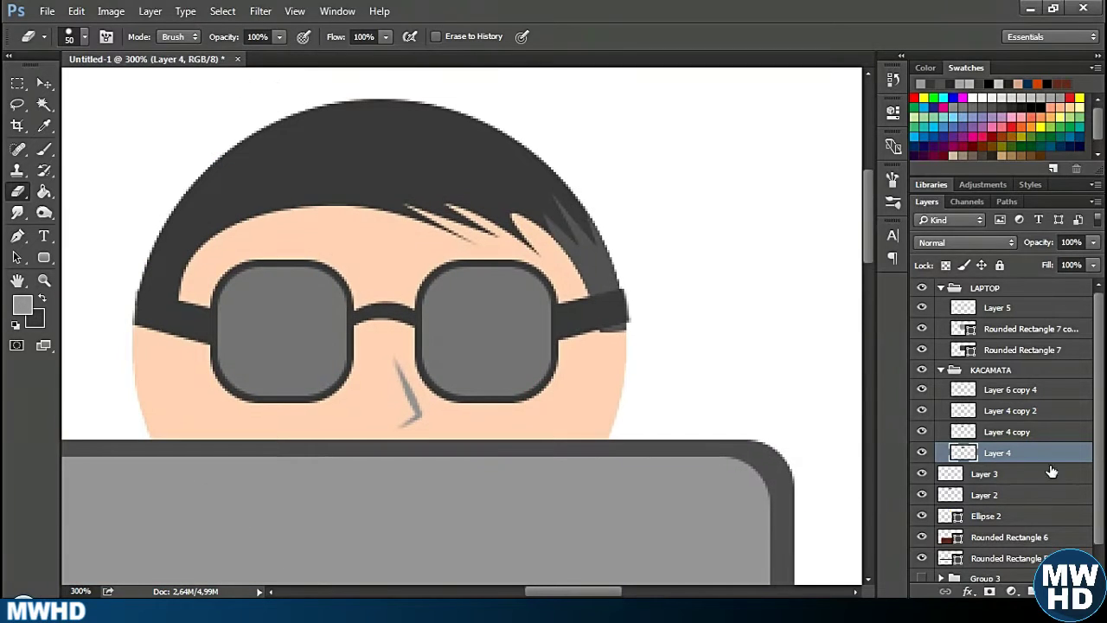
Group the Ellipse 2 face layer as WAJAH and load its outline as a selection.
click(926, 516)
key(ctrl+g)
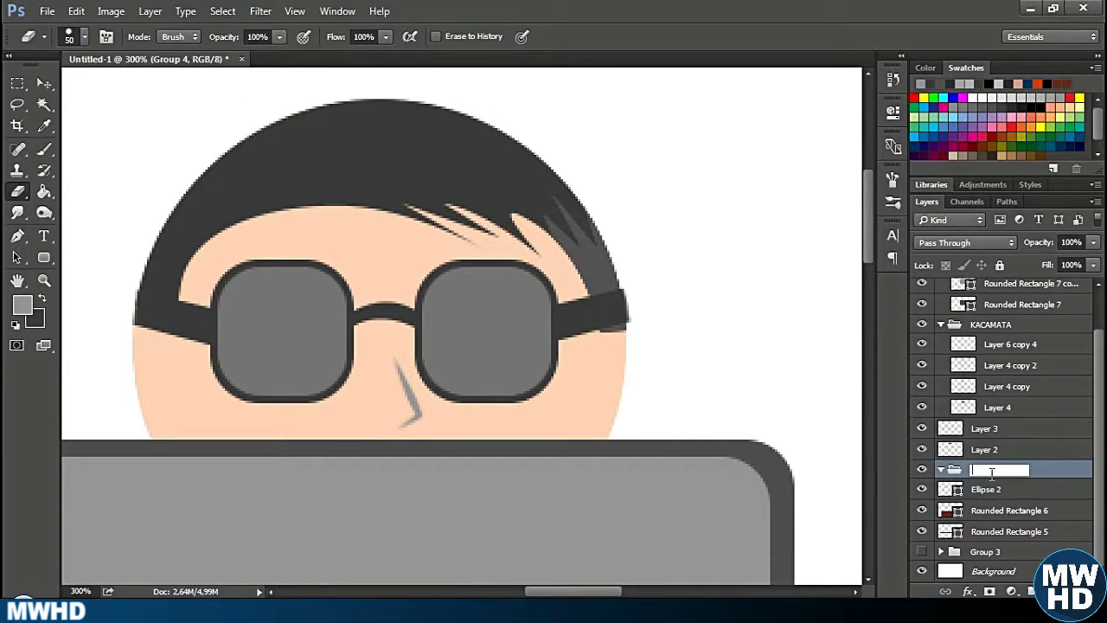
text(WAJAH)
click(997, 490)
click(921, 468)
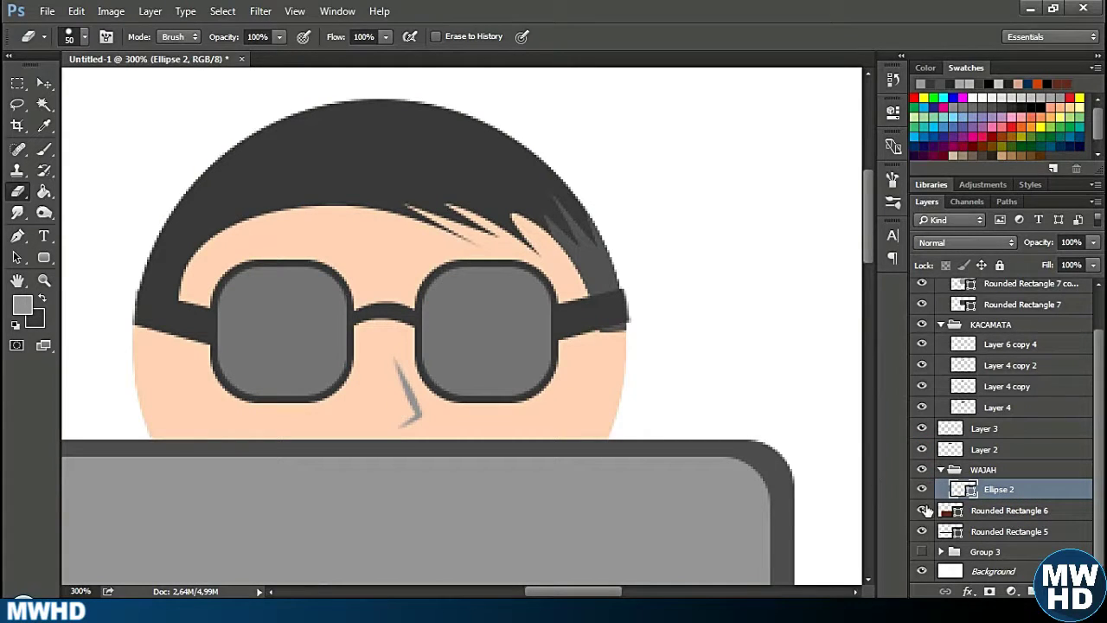
ctrl+click(963, 489)
Add a new empty layer above the face and merge it back into Ellipse 2.
key(o)
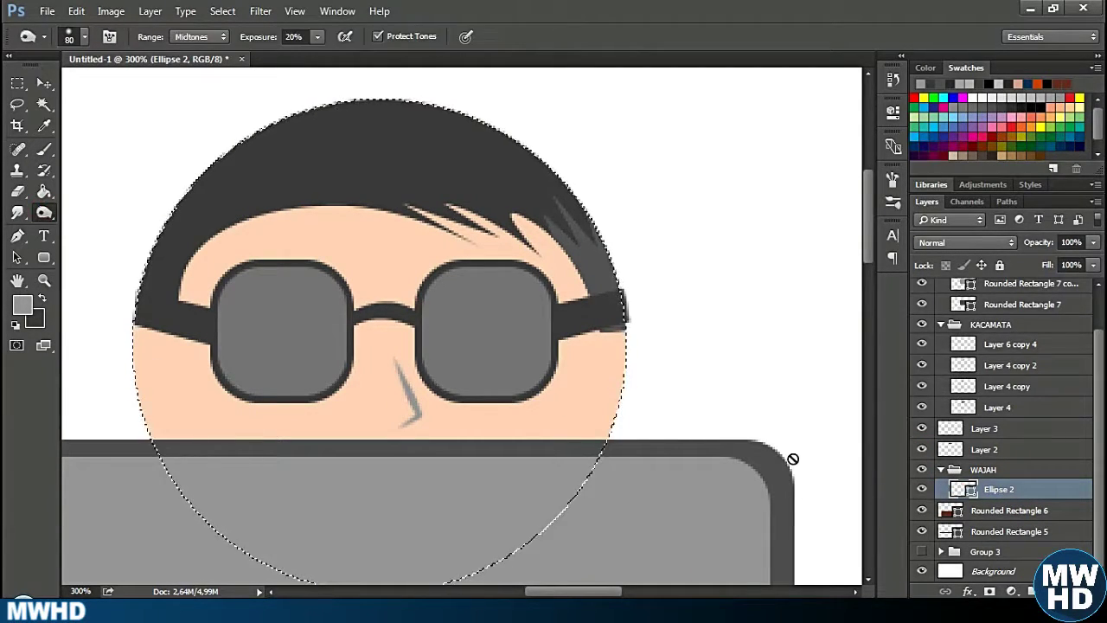
click(1055, 591)
key(g)
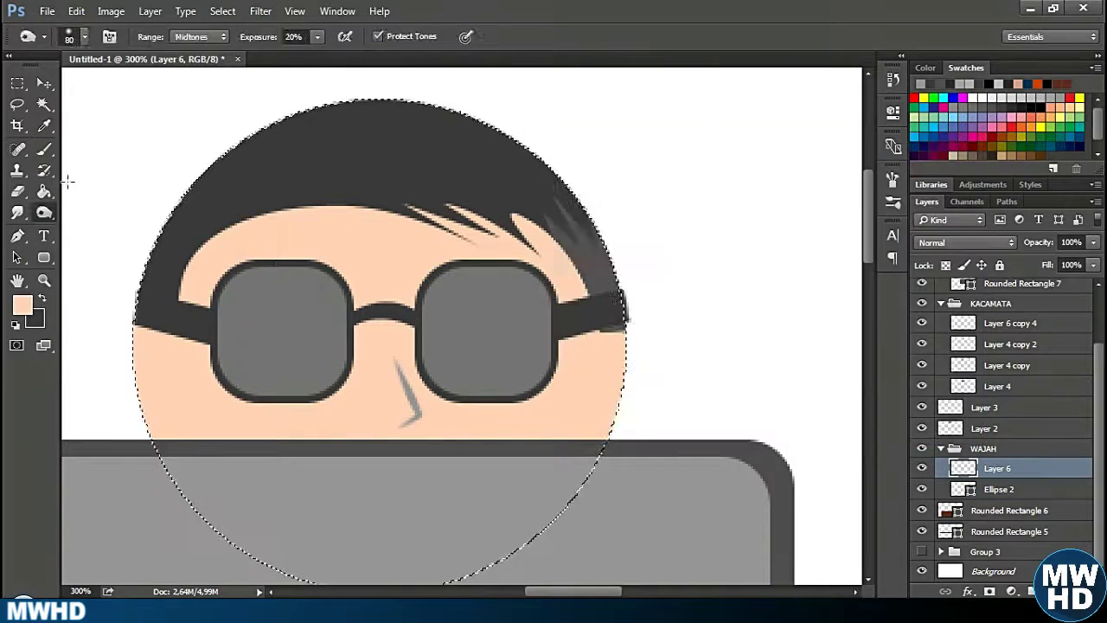
click(17, 83)
key(ctrl+d)
click(968, 490)
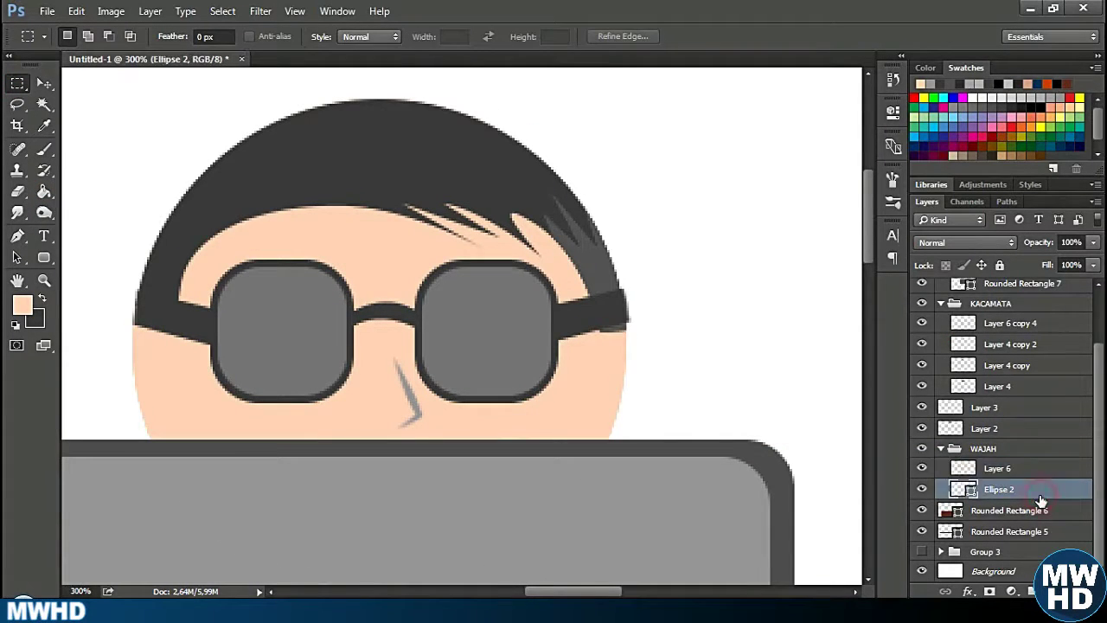
key(Delete)
Burn soft shading along the face's right edge and under the hairline, shrinking the brush to 20.
ctrl+click(963, 489)
key(o)
drag(617, 469, 606, 217)
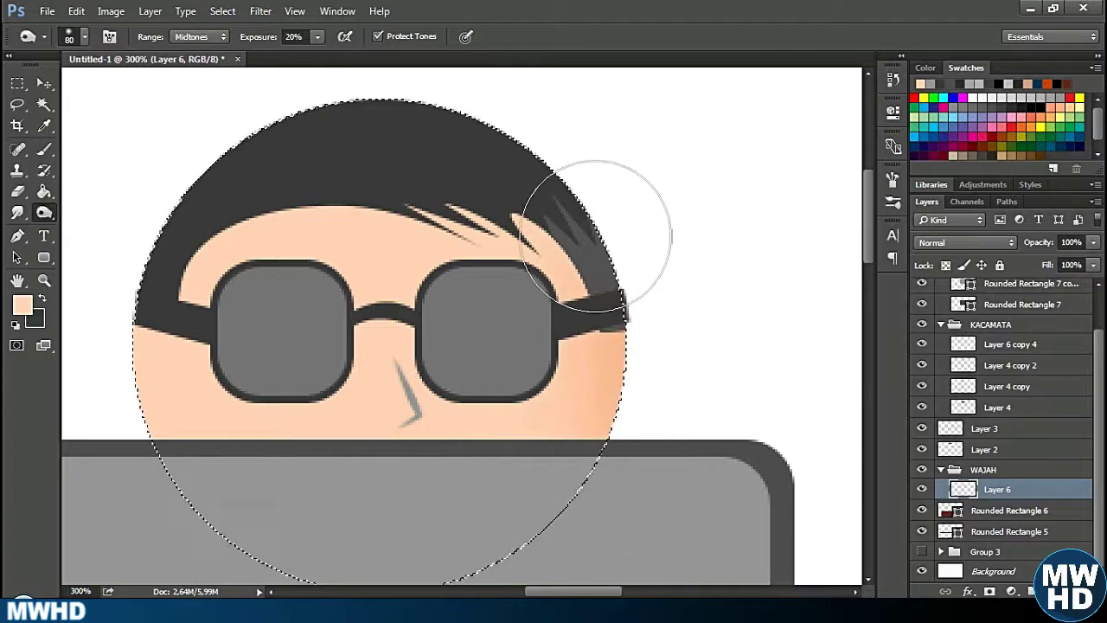
key(bracketleft)
key(bracketleft)
key(bracketleft)
key(bracketleft)
key(bracketleft)
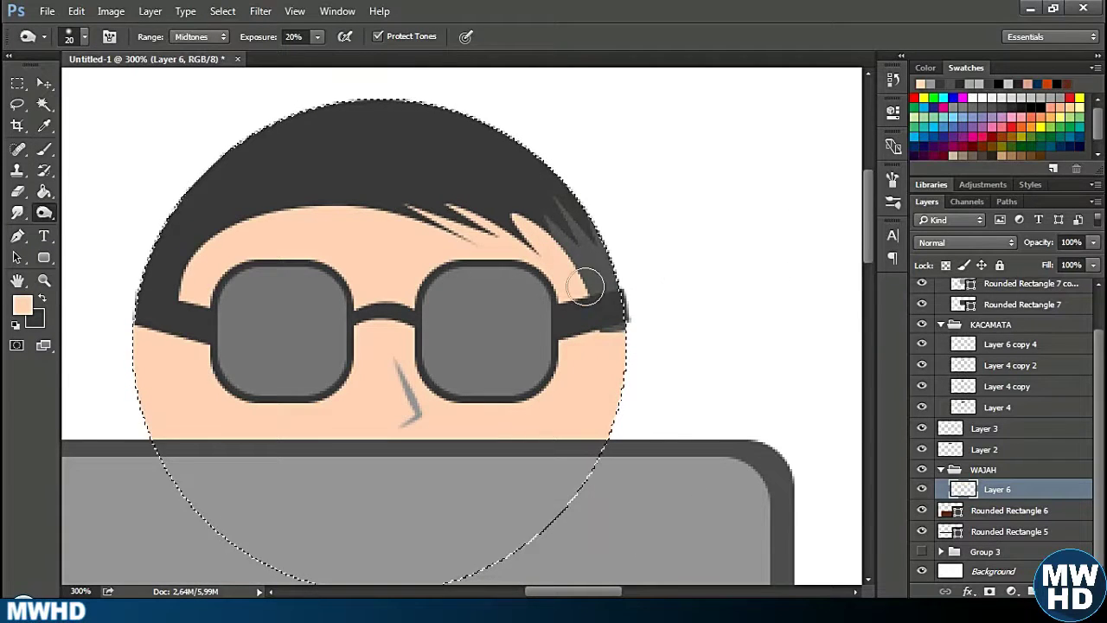
drag(403, 212, 220, 239)
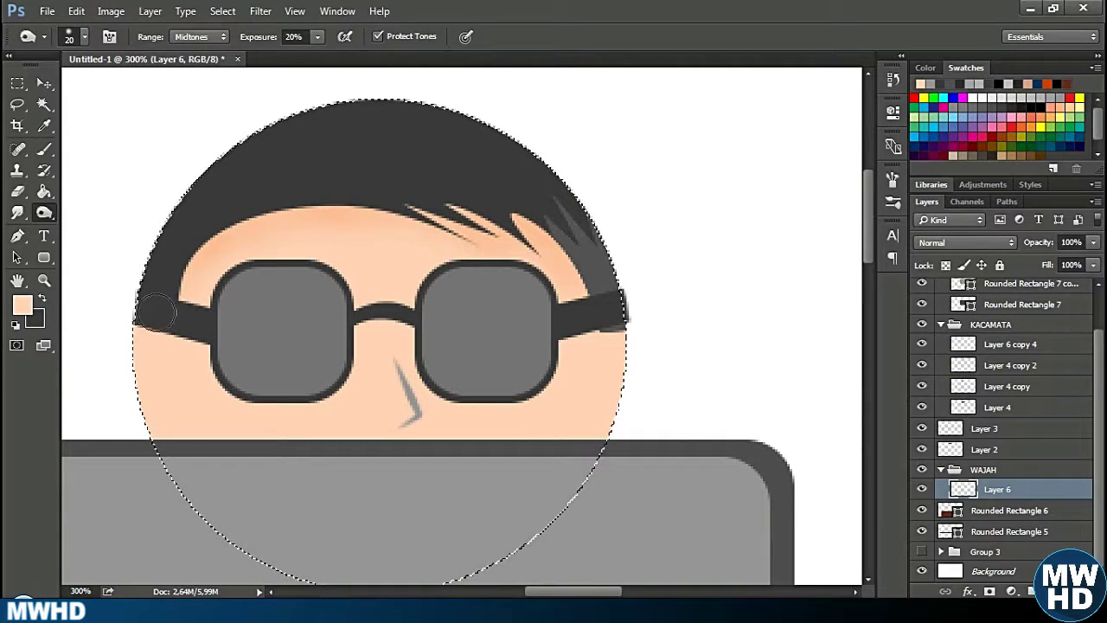
key(bracketleft)
key(bracketleft)
key(bracketleft)
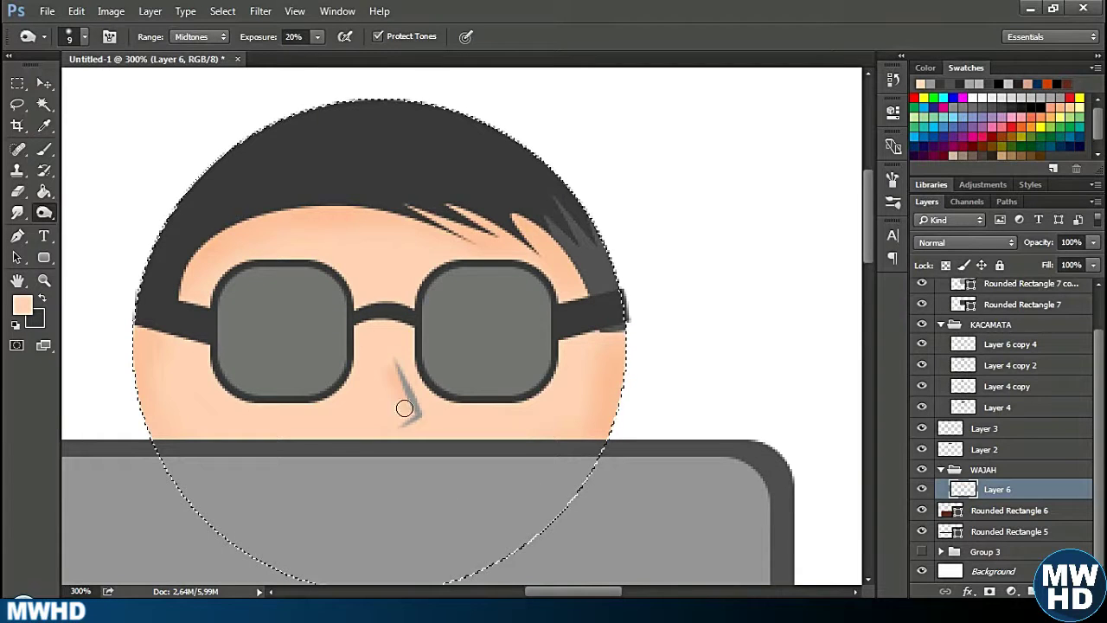
Trace a closed Pen path along the hairline across the forehead.
key(p)
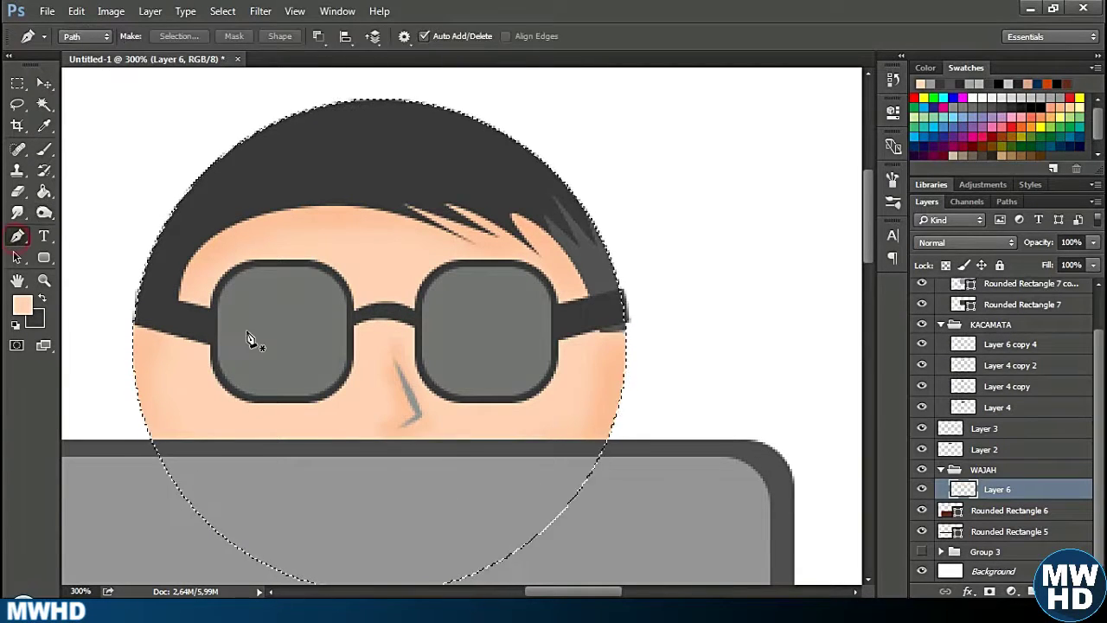
key(ctrl+d)
click(159, 302)
drag(397, 220, 578, 265)
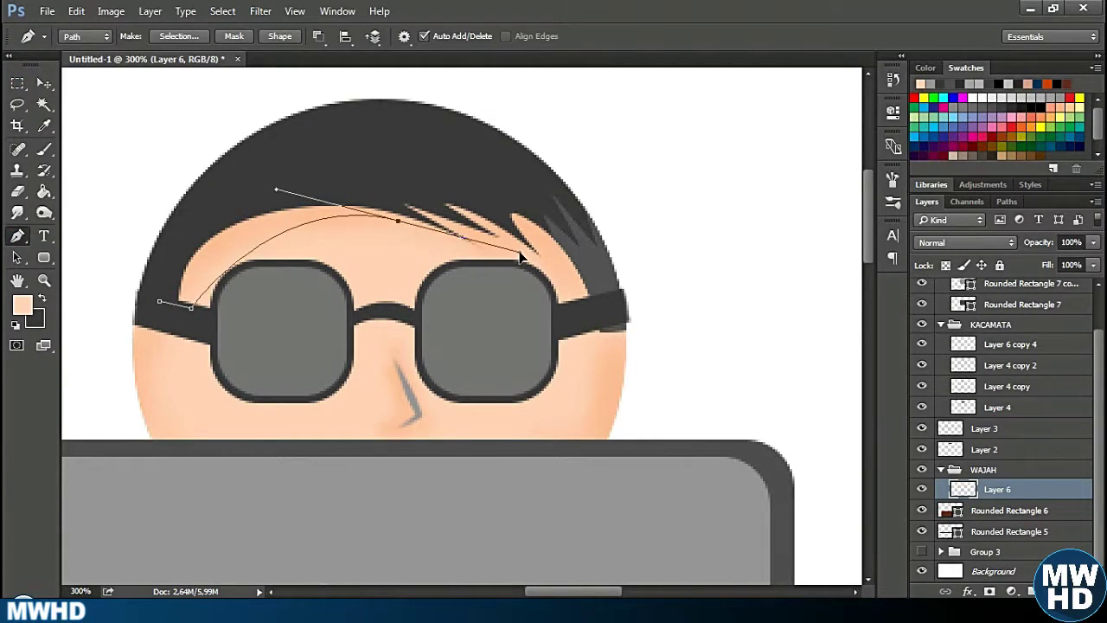
click(515, 243)
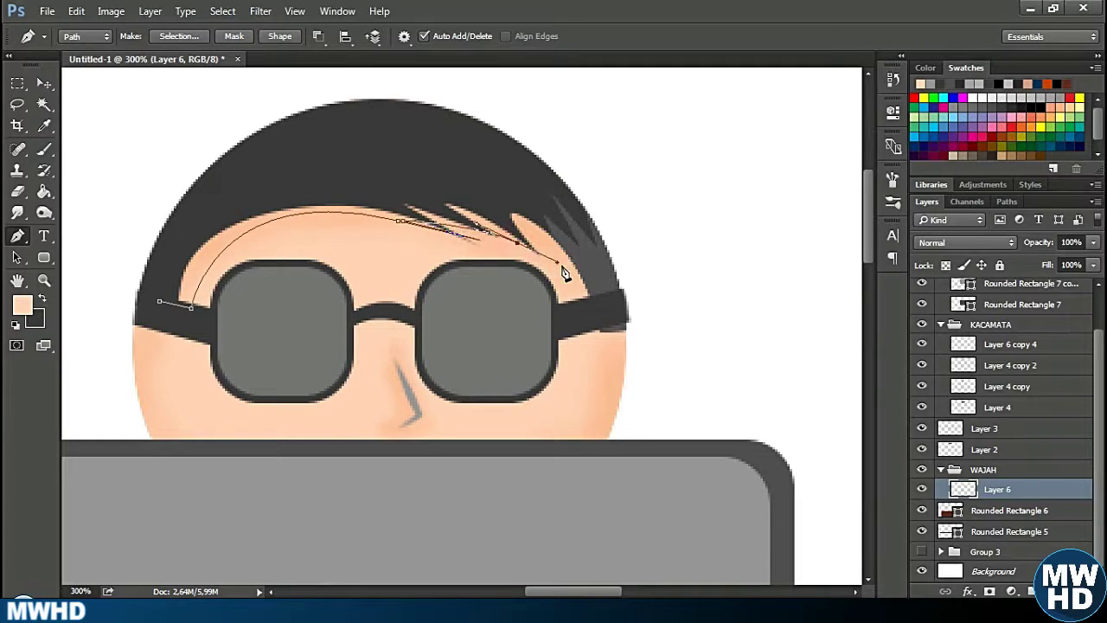
click(583, 301)
click(615, 296)
click(424, 159)
click(176, 243)
click(160, 302)
On a new layer, turn the hairline path into a selection and set the foreground to #000000.
key(ctrl+shift+alt+n)
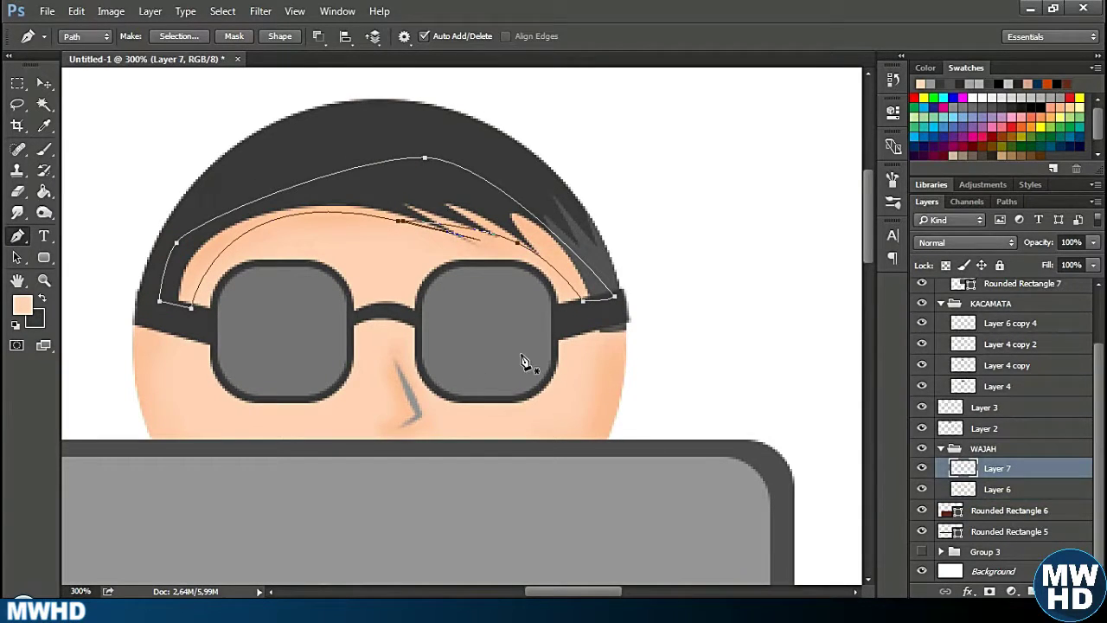
right_click(384, 269)
click(432, 294)
key(Return)
key(x)
click(22, 305)
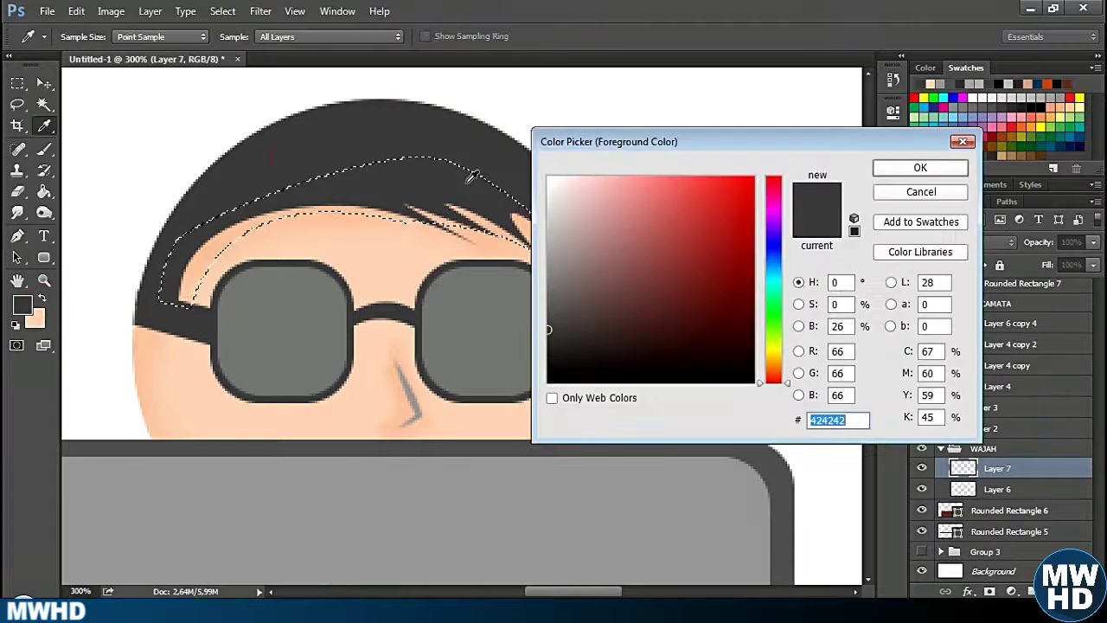
click(559, 403)
text(000000)
click(919, 165)
Fill the selection with black, deselect, and lower the layer fill to 59%.
key(alt+BackSpace)
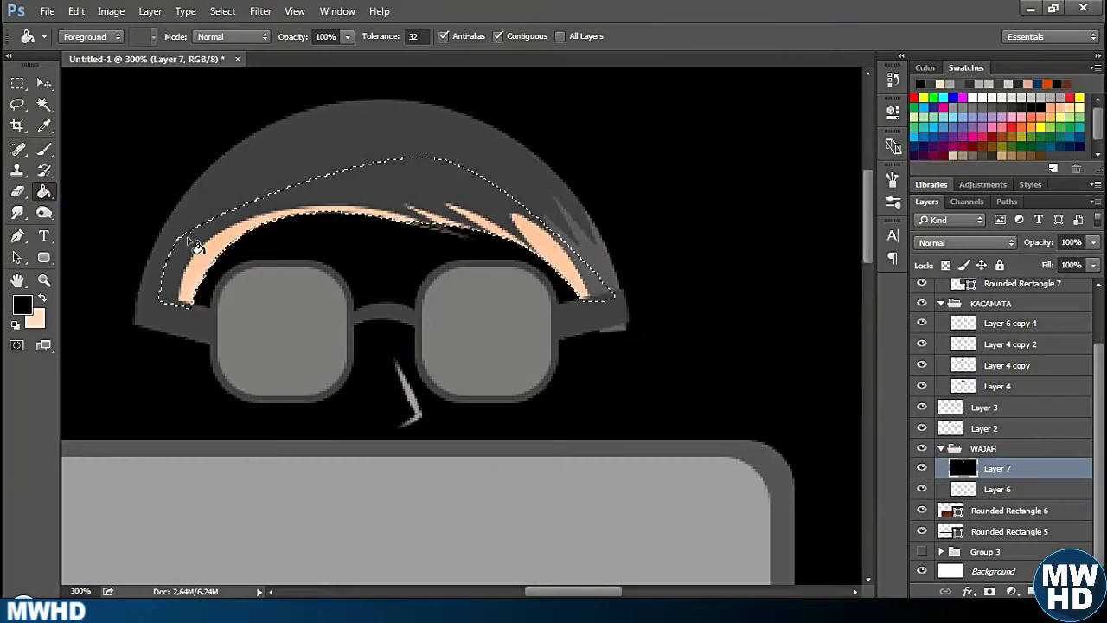
key(m)
key(ctrl+d)
mouse_move(1093, 265)
mouse_down()
mouse_move(1092, 286)
mouse_move(1055, 288)
mouse_up()
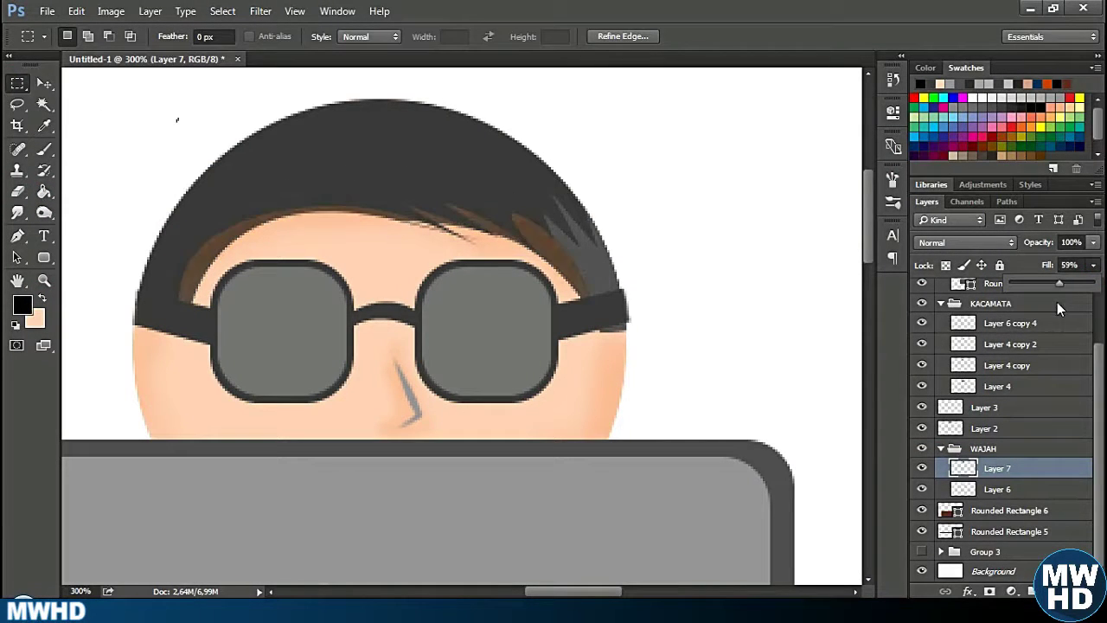
Nudge the hair shadow band down slightly and fade Layer 7 to 14% fill.
key(v)
drag(383, 257, 385, 277)
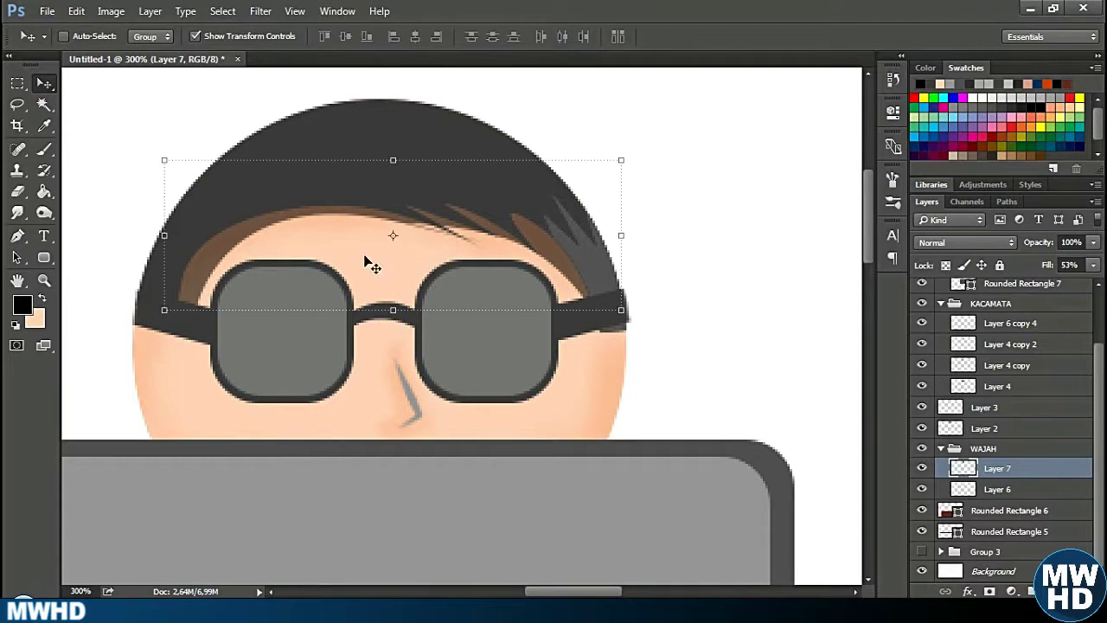
click(1093, 265)
drag(1055, 288, 1024, 288)
Start a Pen path beneath the glasses, beginning at the left arm.
key(m)
click(17, 236)
click(131, 332)
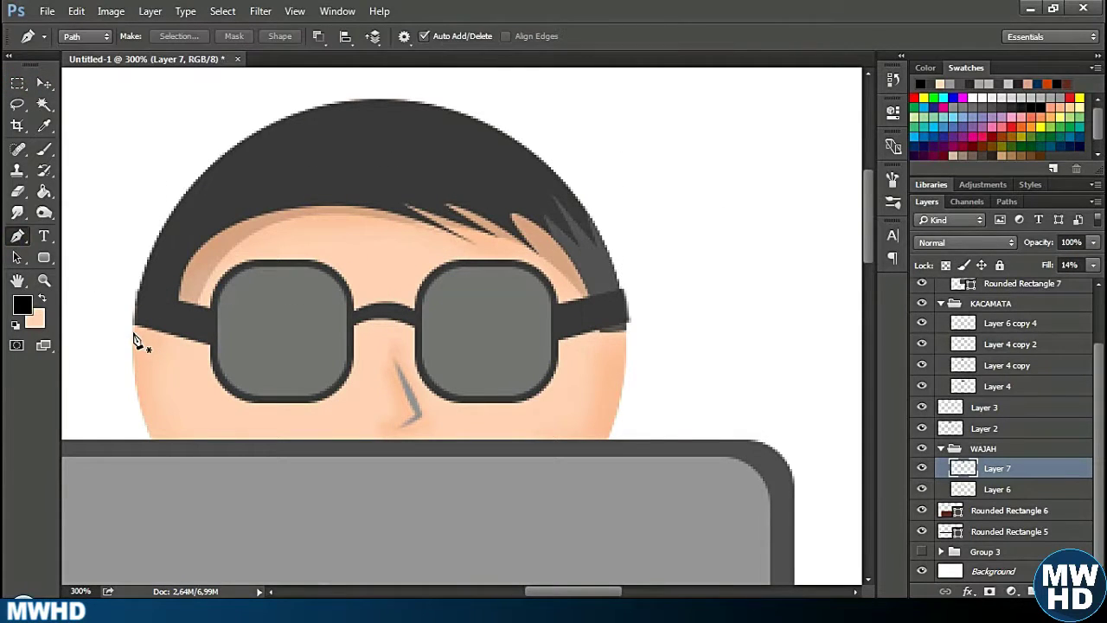
click(212, 359)
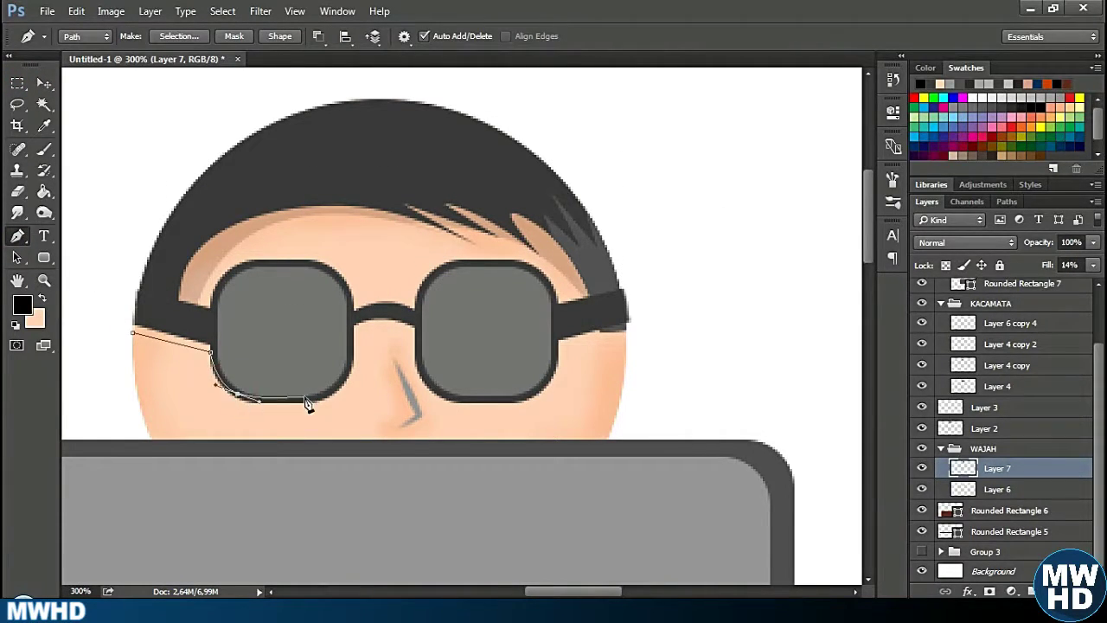
key(ctrl+z)
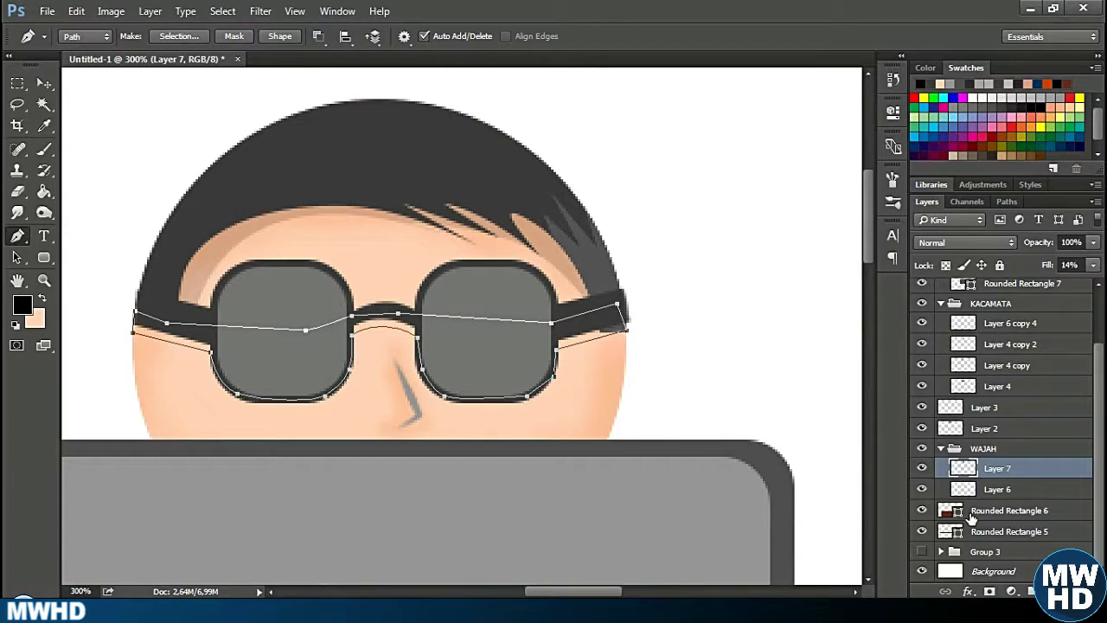
Fill the glasses shadow selection on new Layer 8 and set its fill to 41%.
key(ctrl+shift+alt+n)
right_click(493, 363)
click(536, 294)
key(Return)
key(g)
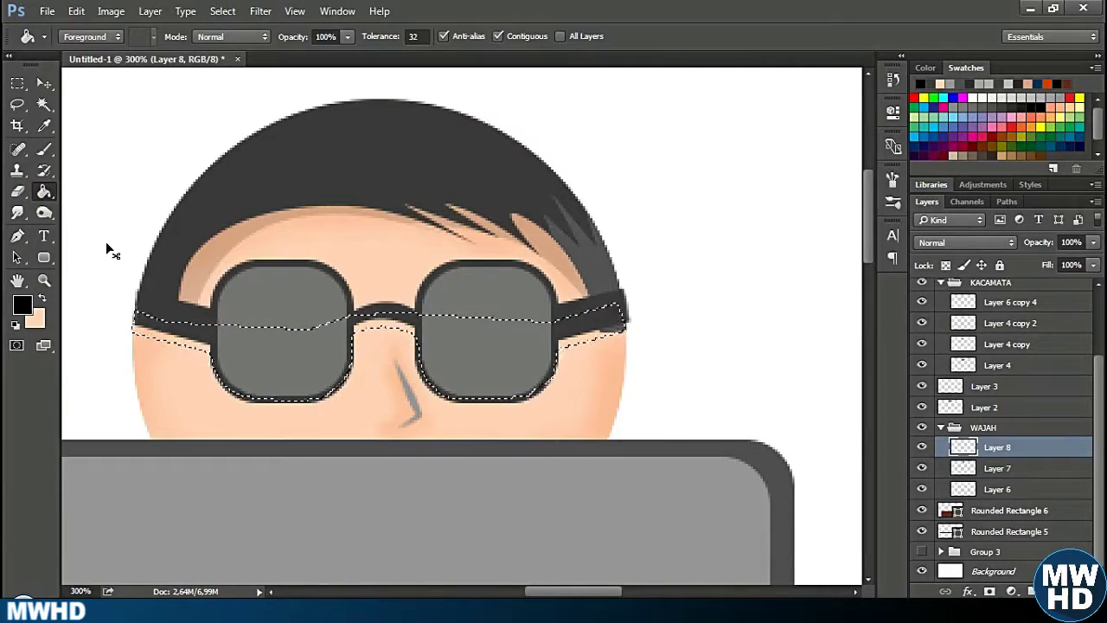
click(164, 333)
key(ctrl+d)
key(m)
drag(1093, 265, 1046, 302)
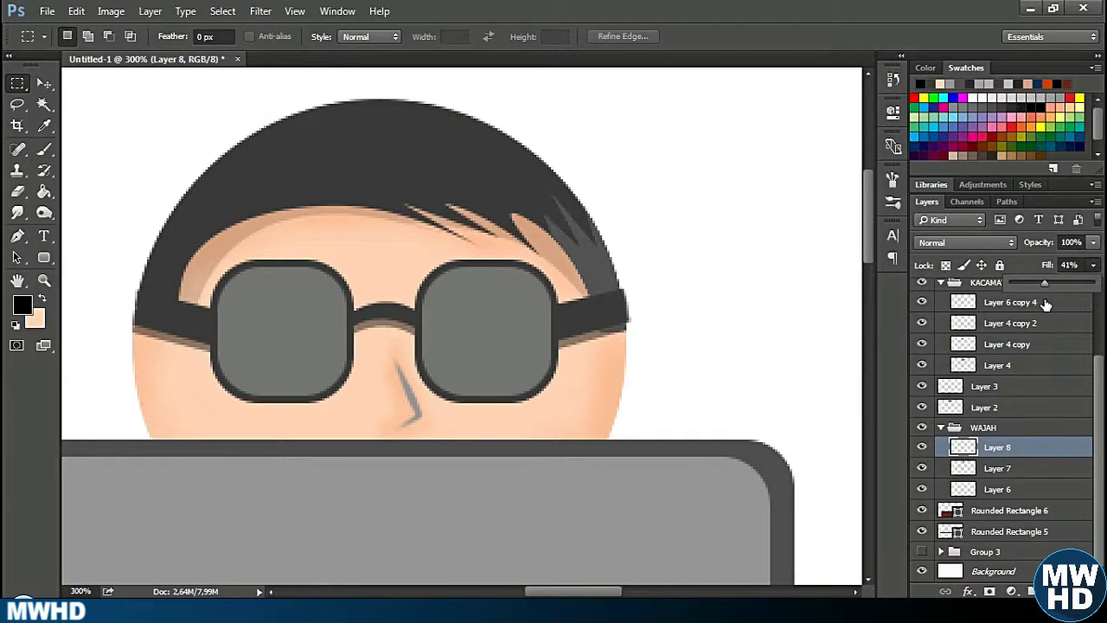
Toggle glasses and hair layer visibility to identify Layer 3.
key(ctrl+minus)
key(ctrl+minus)
scroll(502, 324, up, 1)
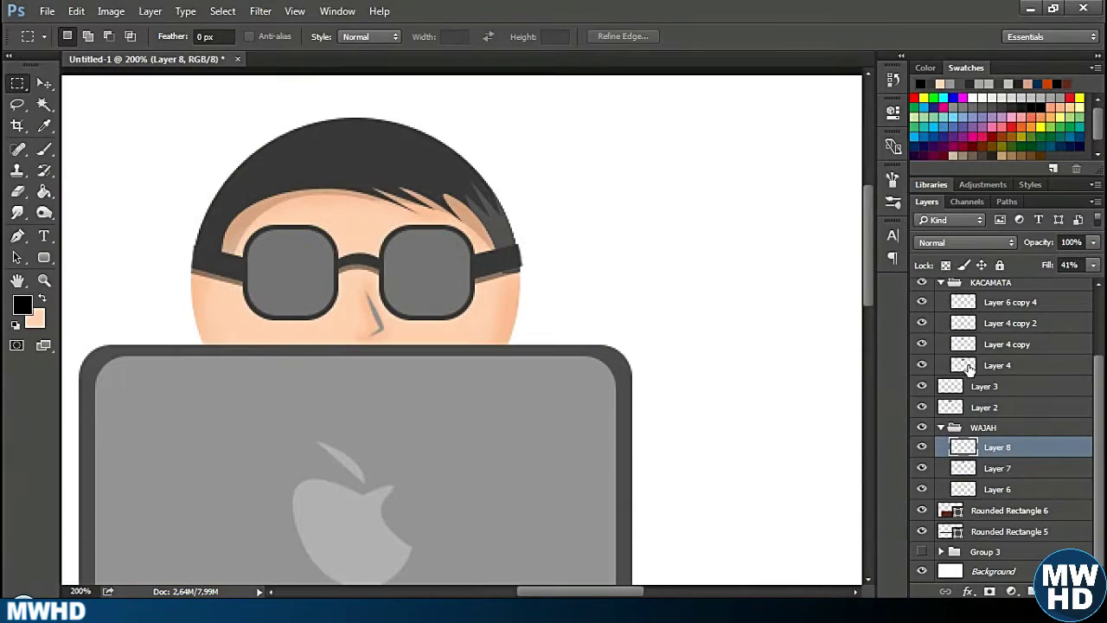
click(922, 365)
click(922, 365)
click(922, 345)
click(922, 447)
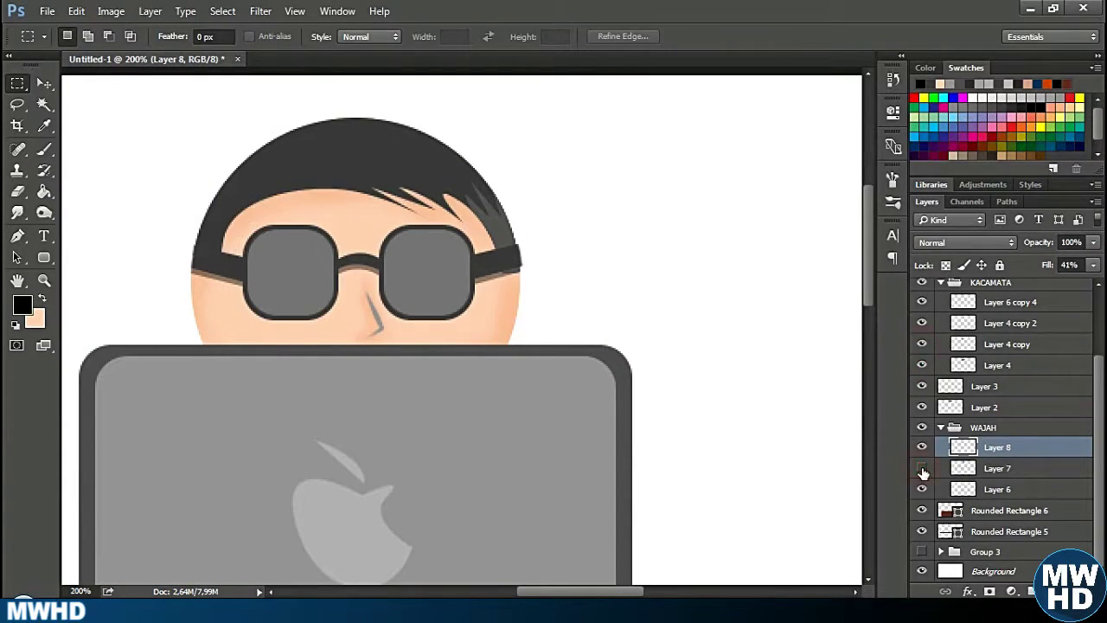
click(922, 399)
click(922, 400)
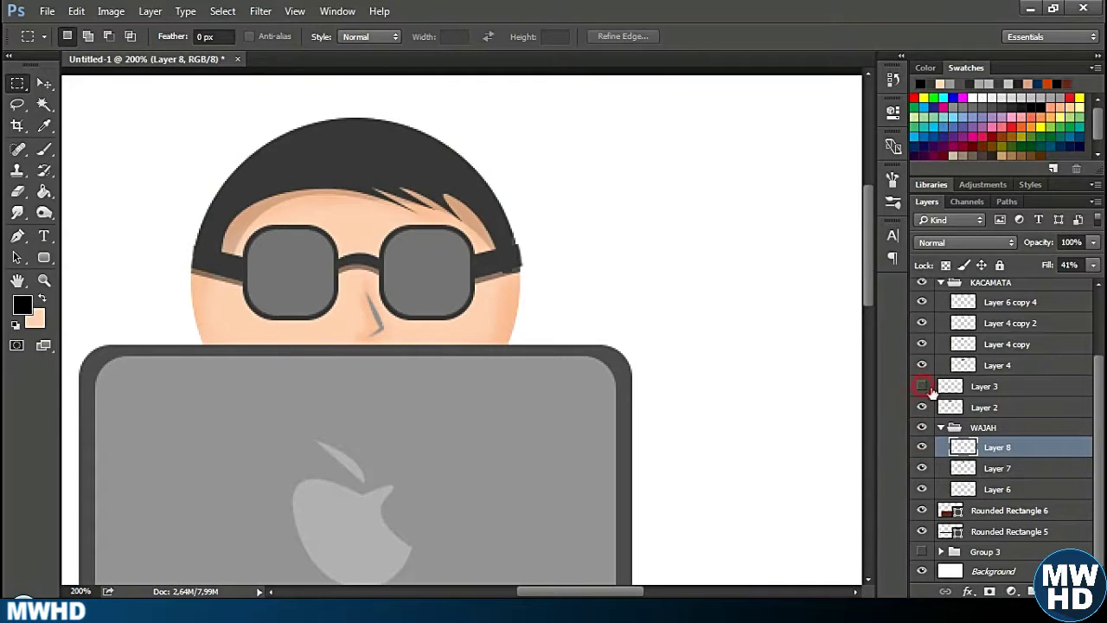
Group Layer 2 and Layer 3 into Group 4 and move Layer 7 inside it.
click(995, 386)
shift+click(986, 407)
key(ctrl+g)
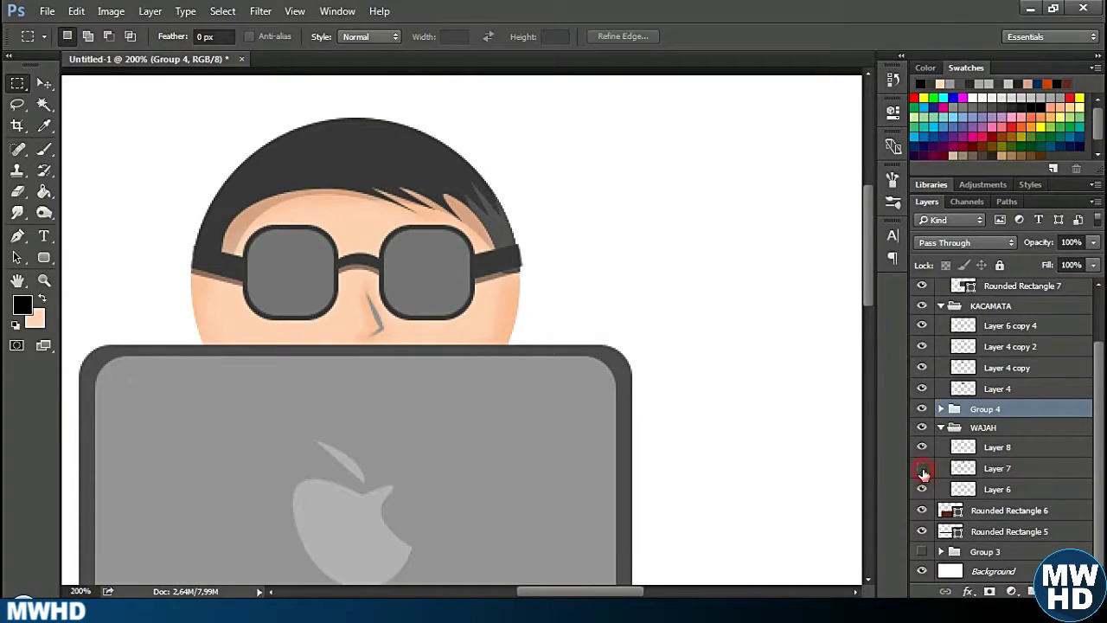
drag(977, 468, 956, 433)
click(941, 430)
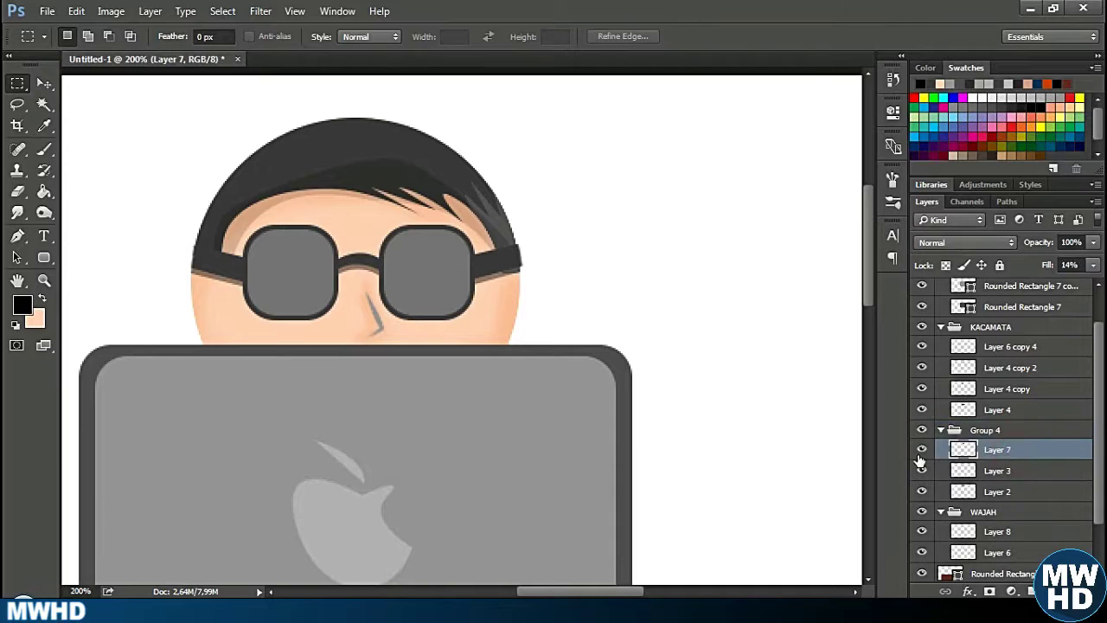
click(973, 492)
Move Layer 8 into the KACAMATA group and check the lens on Layer 4 copy.
scroll(973, 489, down, 1)
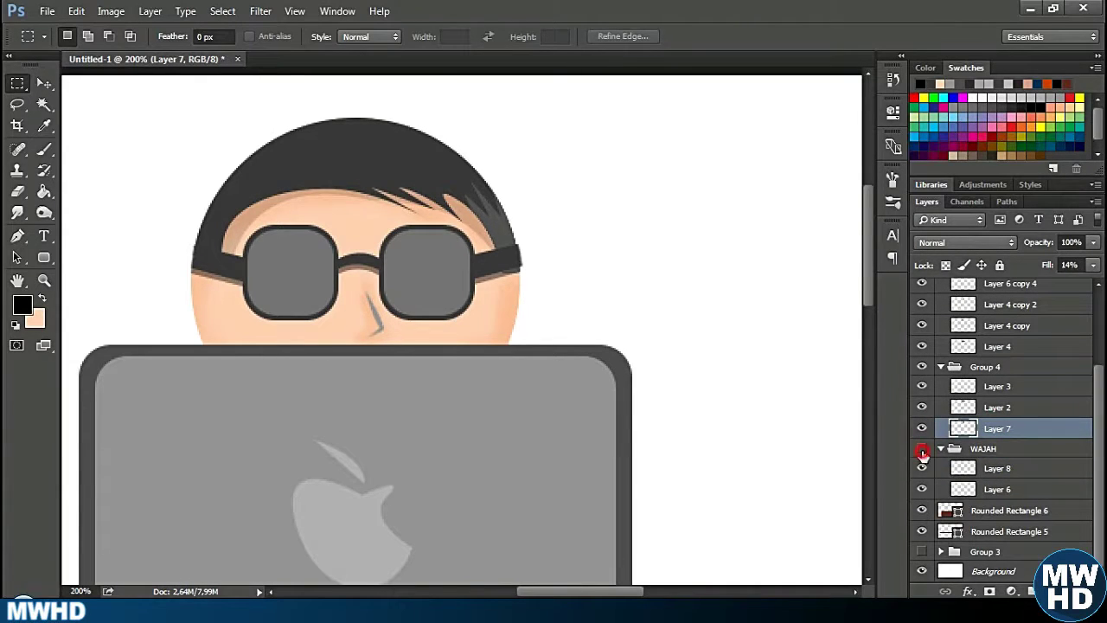
click(922, 450)
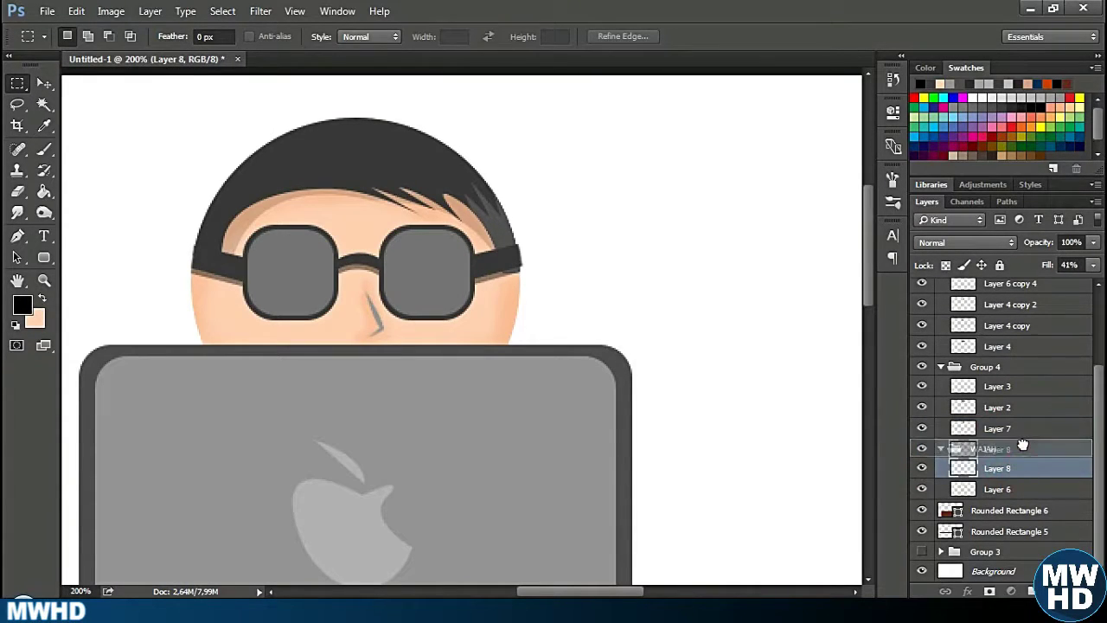
drag(1029, 472, 1029, 353)
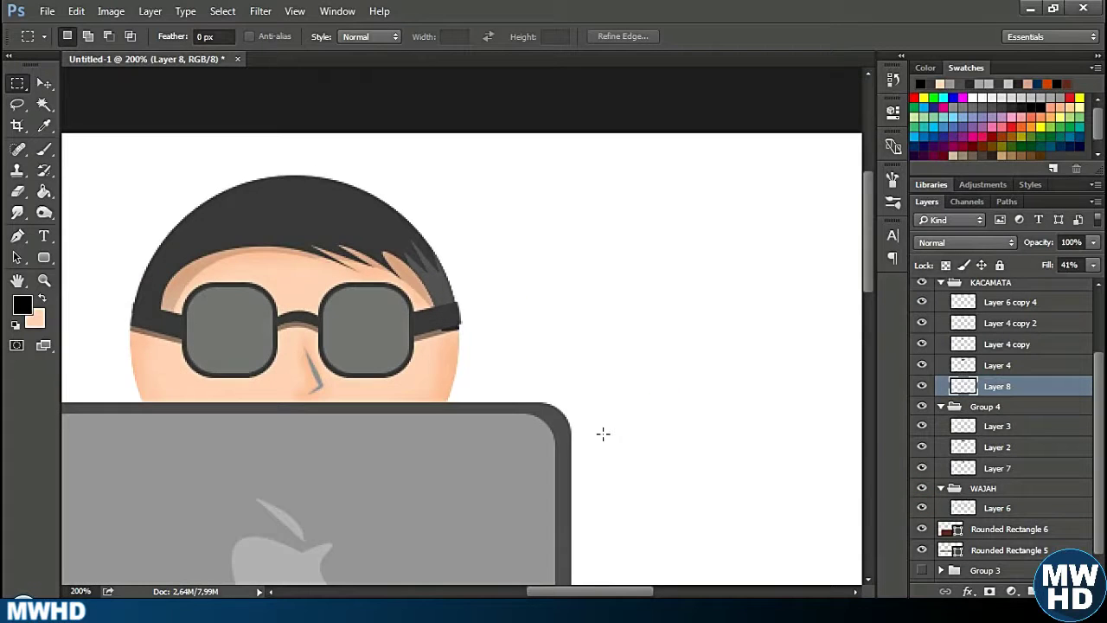
scroll(600, 432, up, 2)
scroll(632, 384, left, 1)
click(922, 344)
Delete the extra Layer 4 copy 2 and raise Lightness to brighten the grey lenses.
click(1007, 343)
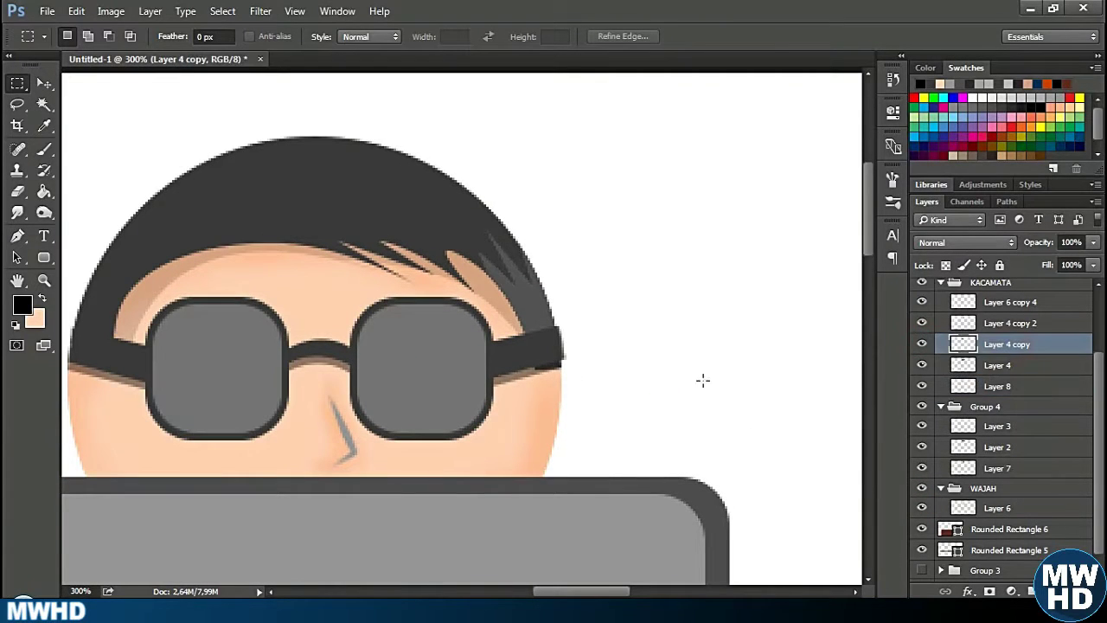
scroll(702, 378, left, 1)
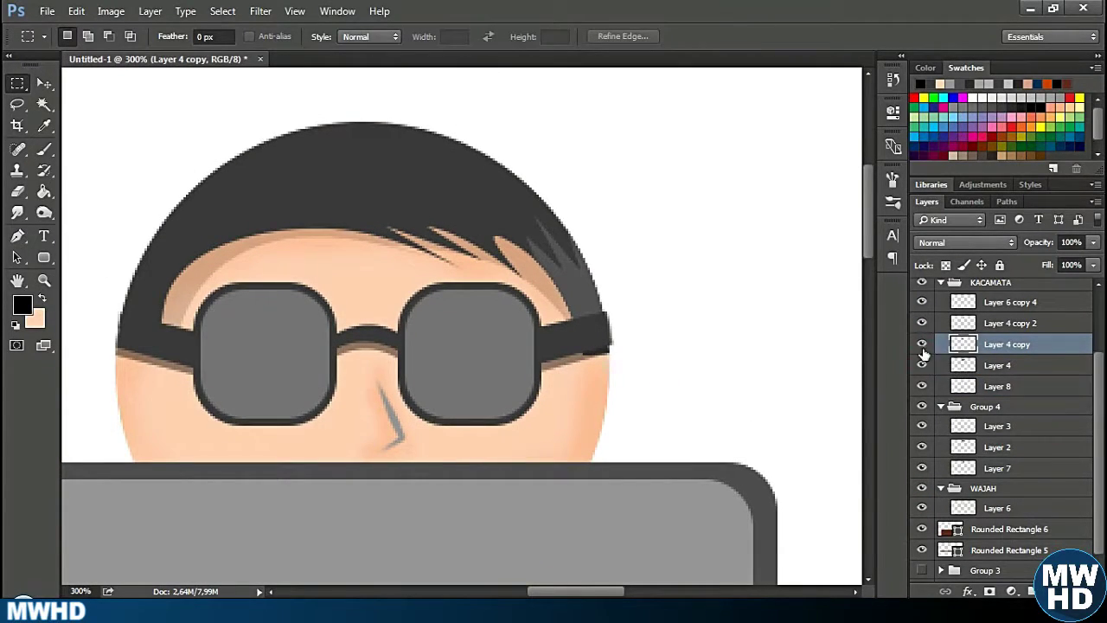
key(Delete)
key(ctrl+u)
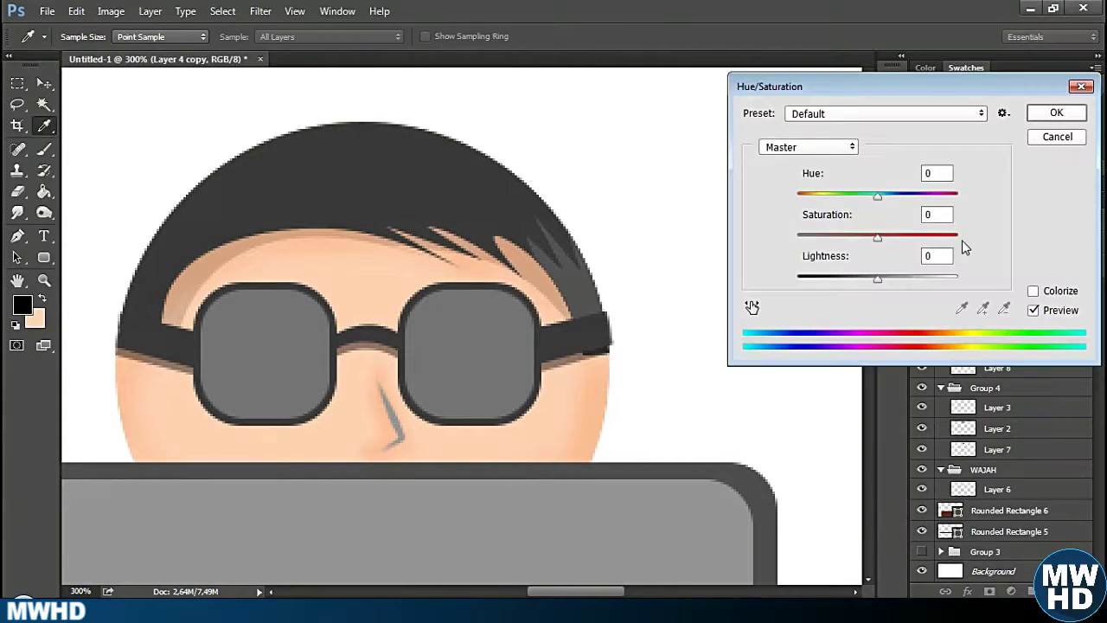
drag(877, 279, 908, 279)
click(1047, 117)
key(p)
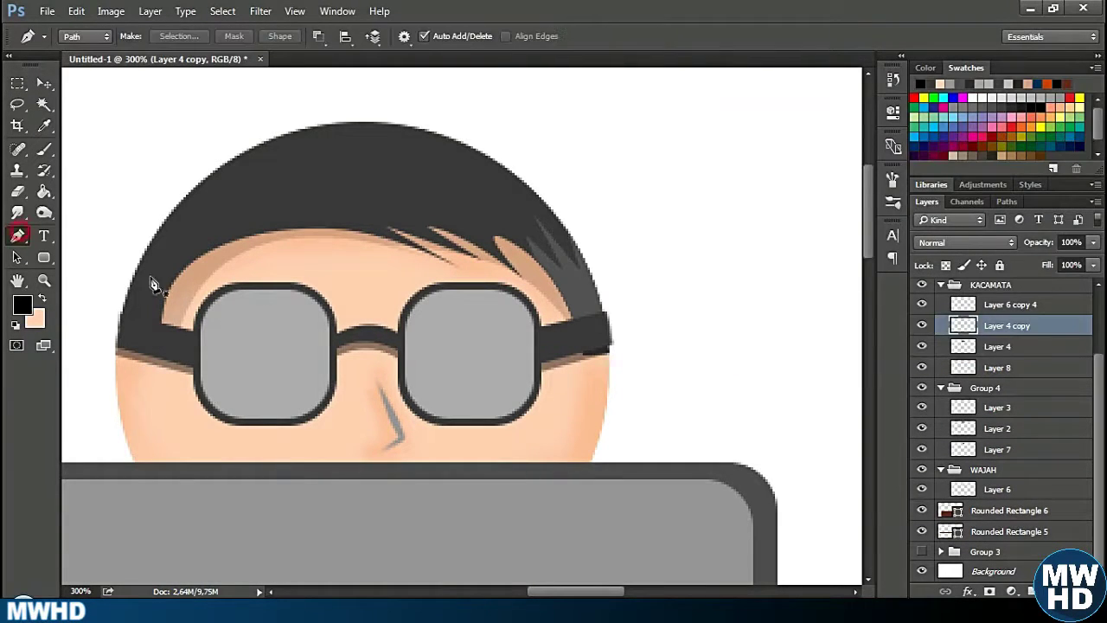
click(227, 310)
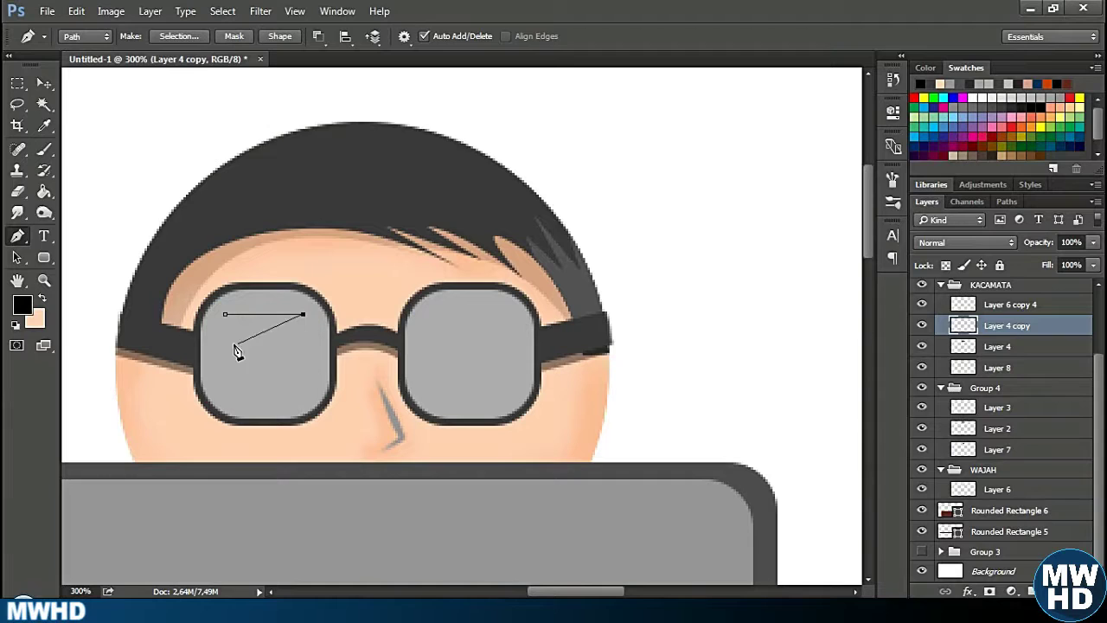
click(922, 410)
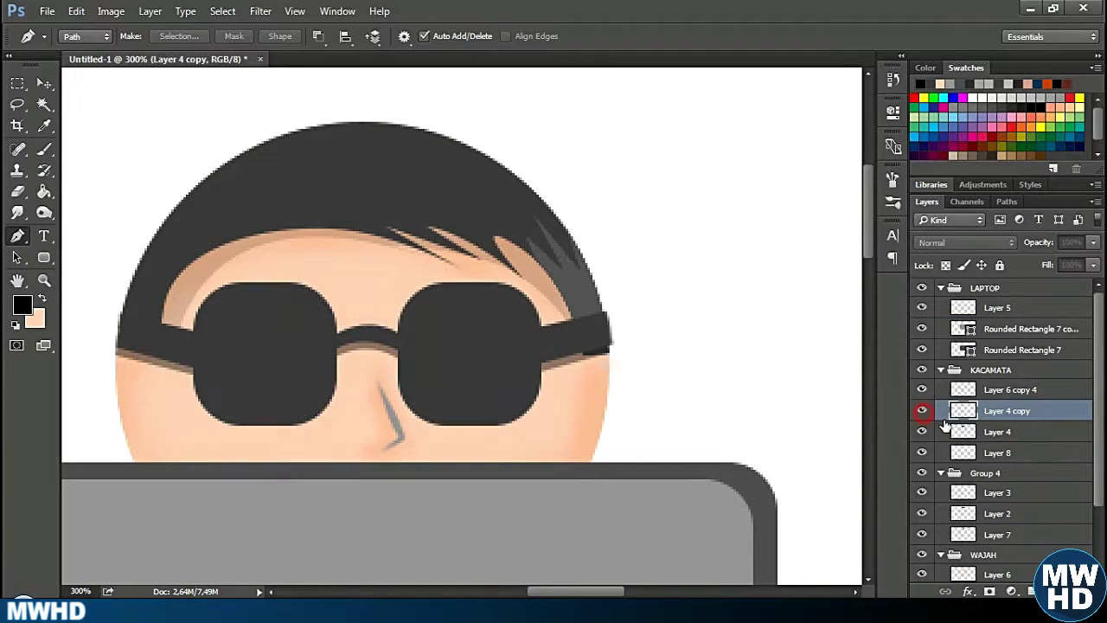
click(922, 390)
On a new layer, stroke a white diagonal glare line across the right lens.
click(1055, 590)
click(480, 301)
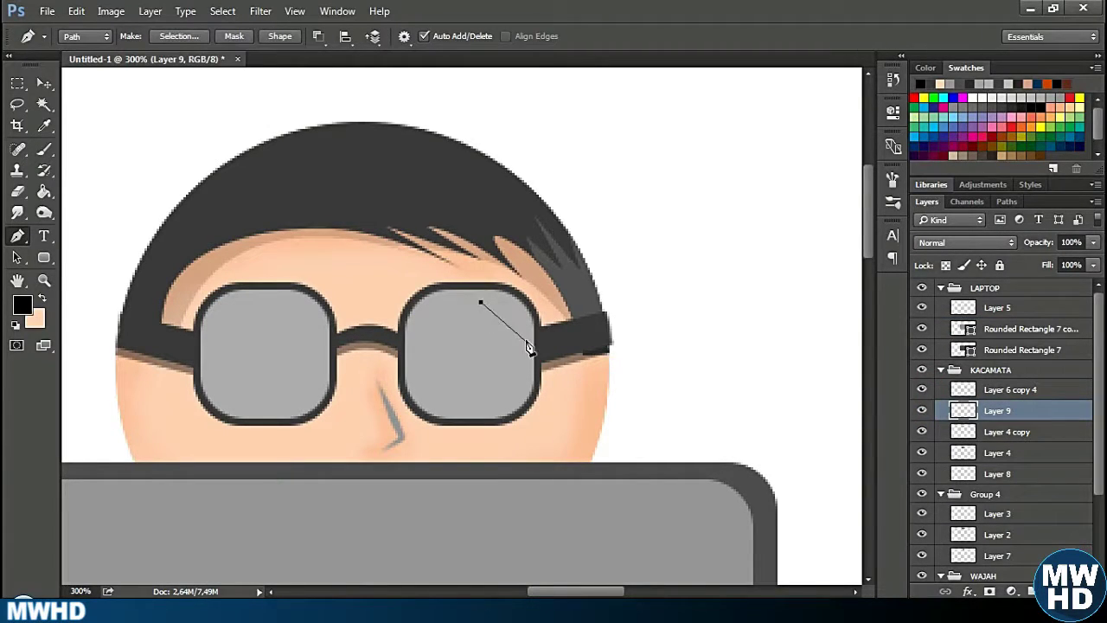
right_click(538, 339)
click(563, 353)
click(22, 304)
click(550, 175)
click(919, 167)
right_click(563, 318)
click(621, 351)
click(660, 205)
right_click(576, 205)
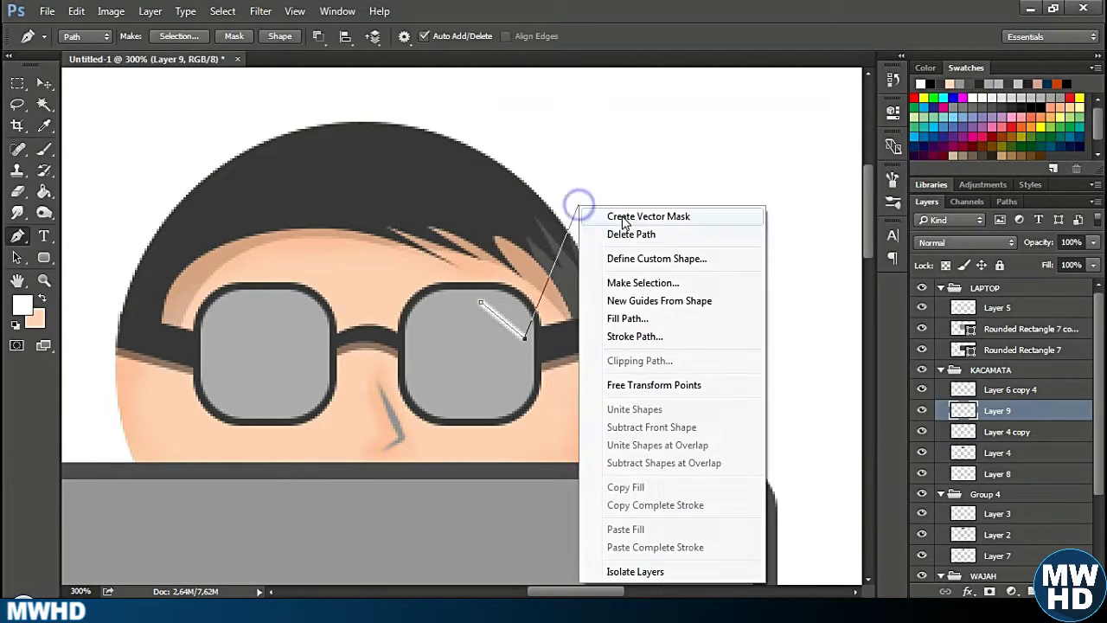
click(622, 228)
Duplicate the white glare streak and offset it into a second parallel streak.
key(ctrl+j)
key(v)
drag(502, 337, 507, 327)
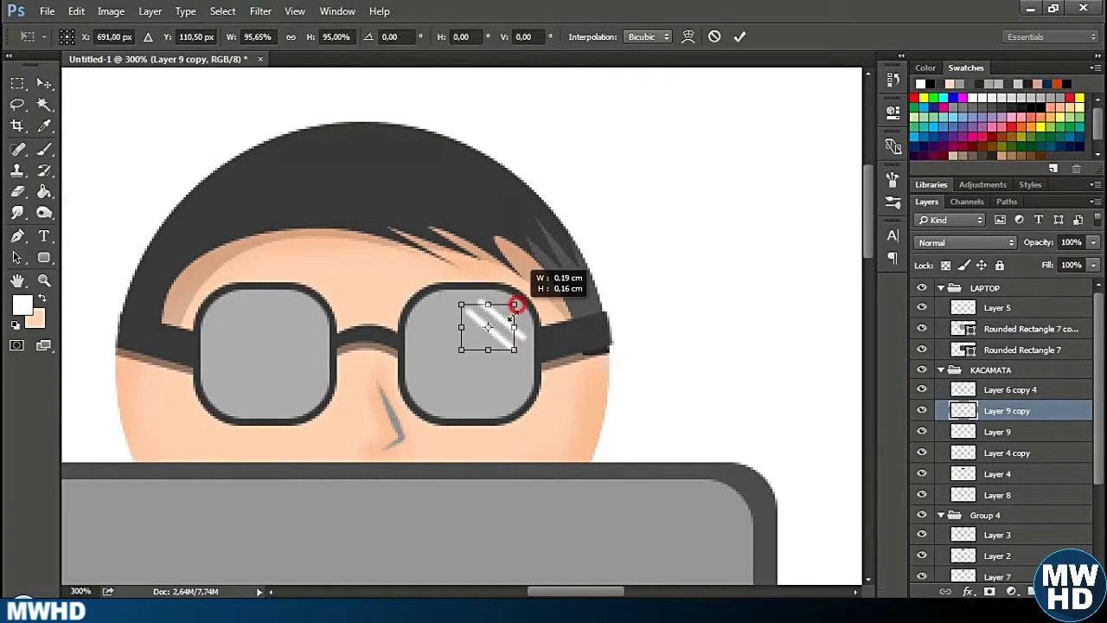
ctrl+click(995, 432)
drag(573, 327, 579, 332)
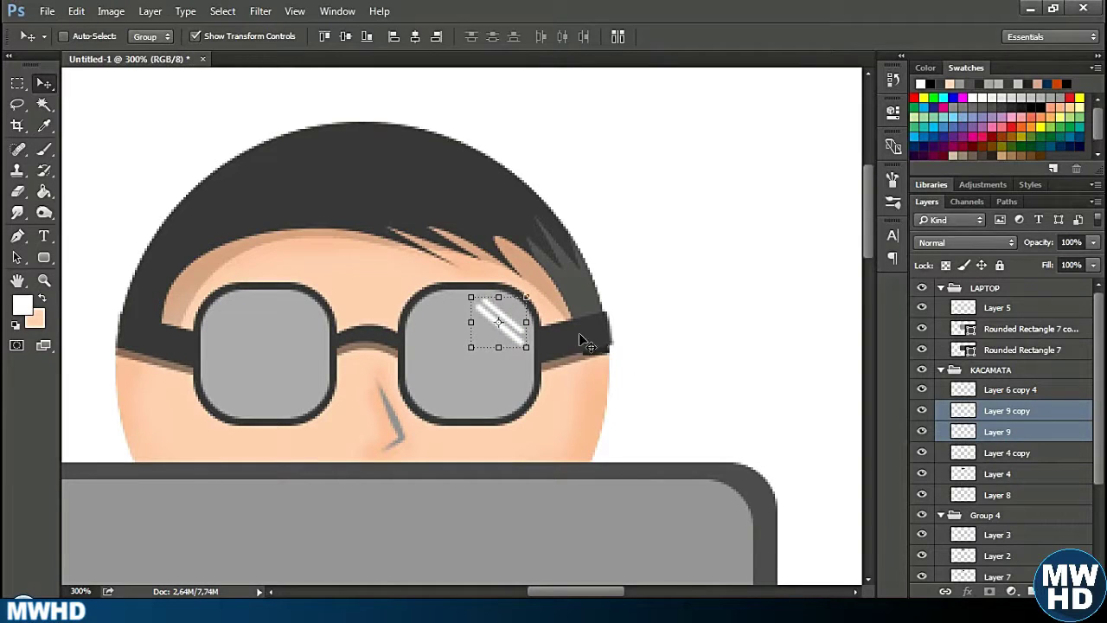
click(1029, 415)
click(19, 87)
scroll(662, 364, down, 1)
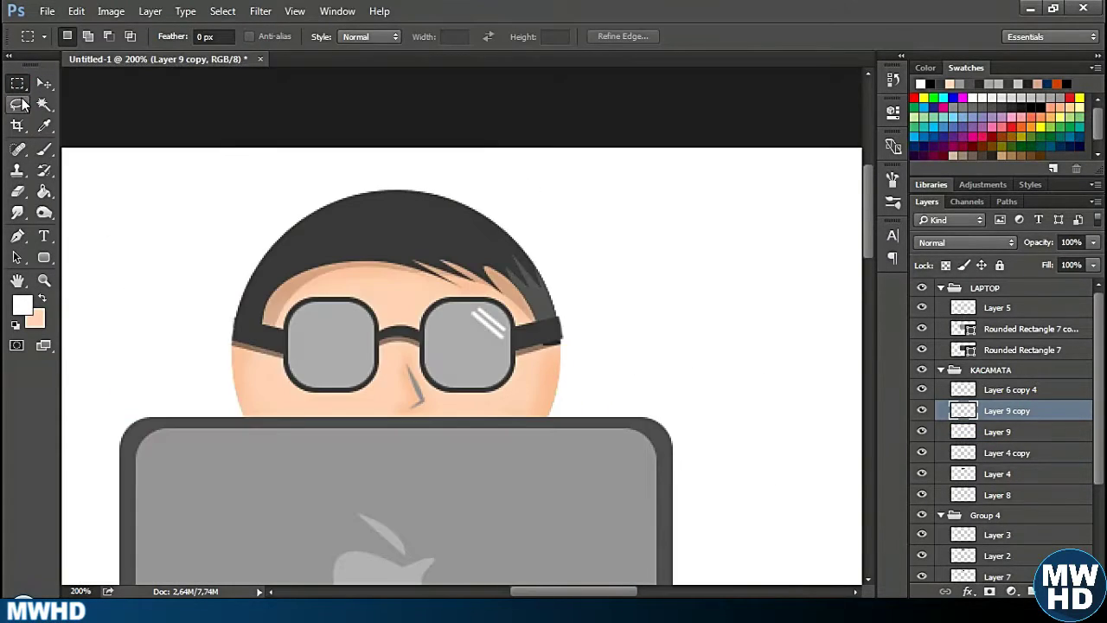
scroll(661, 364, up, 1)
scroll(662, 365, up, 1)
Try a darkened, resized copy of the lens layer, then discard it.
click(922, 410)
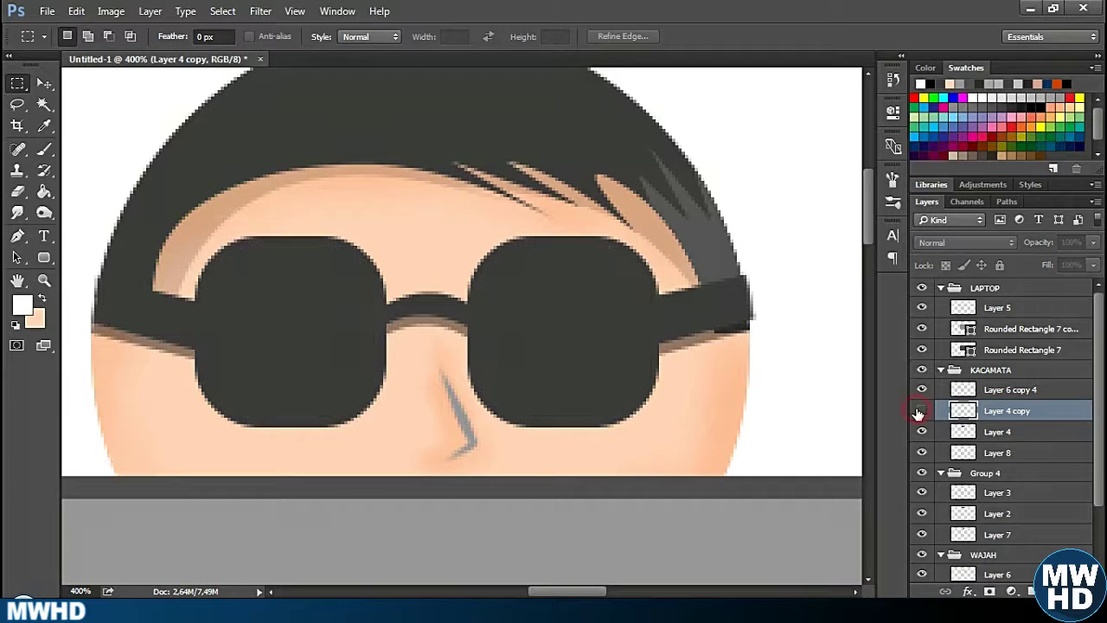
key(v)
key(ctrl+u)
drag(876, 275, 869, 274)
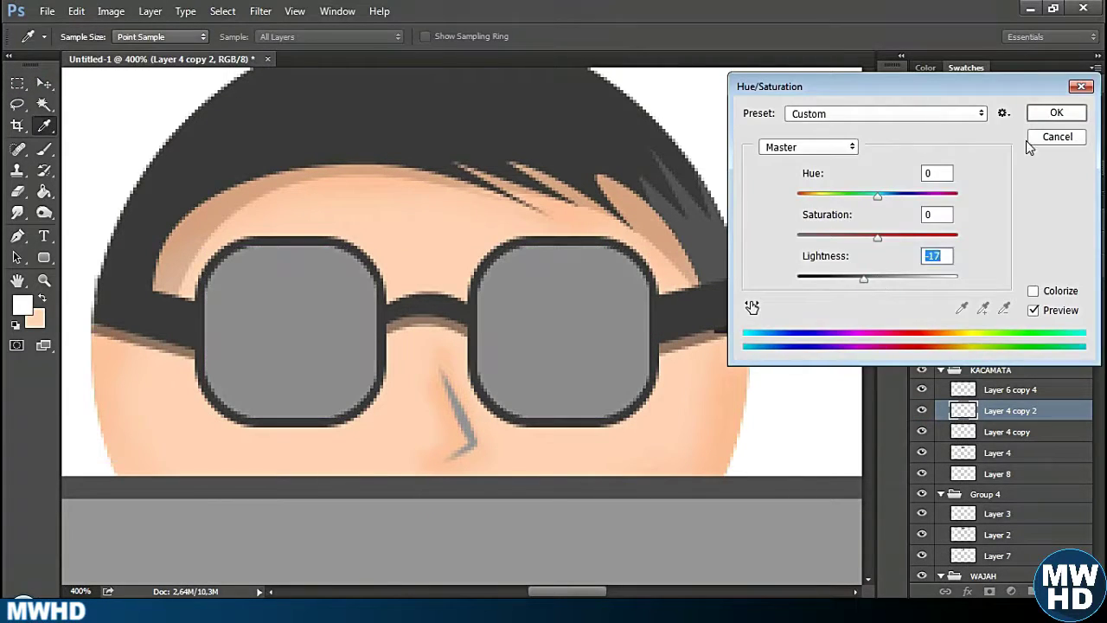
key(Return)
key(ctrl+t)
drag(204, 246, 207, 248)
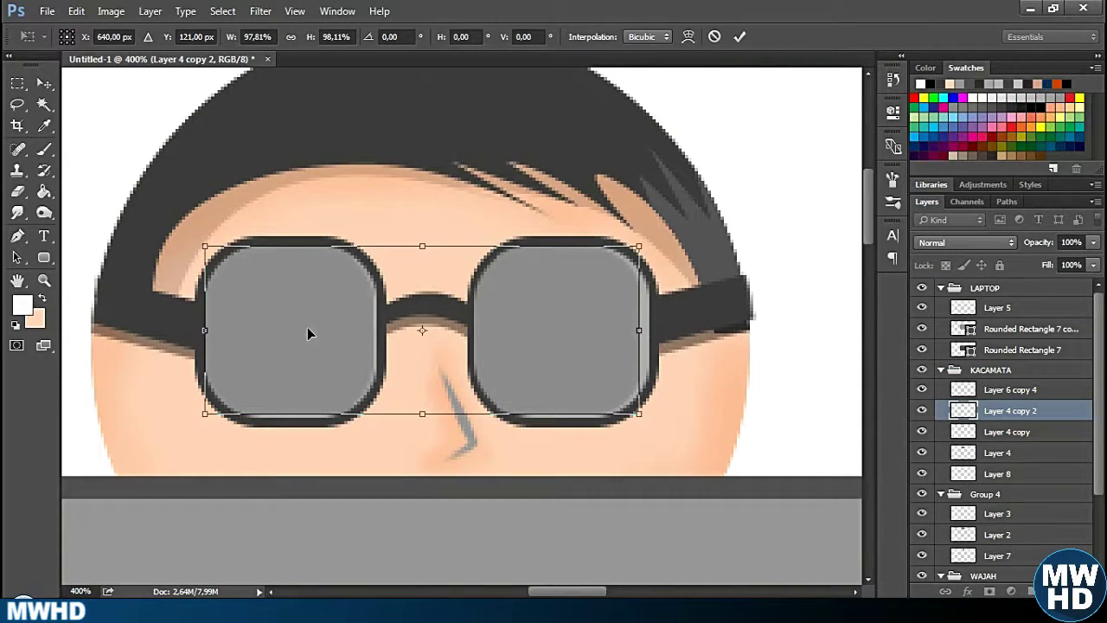
key(Return)
drag(309, 329, 502, 323)
key(Delete)
Copy the marqueed left lens to a new layer and lower its Lightness to darken it.
key(p)
click(198, 324)
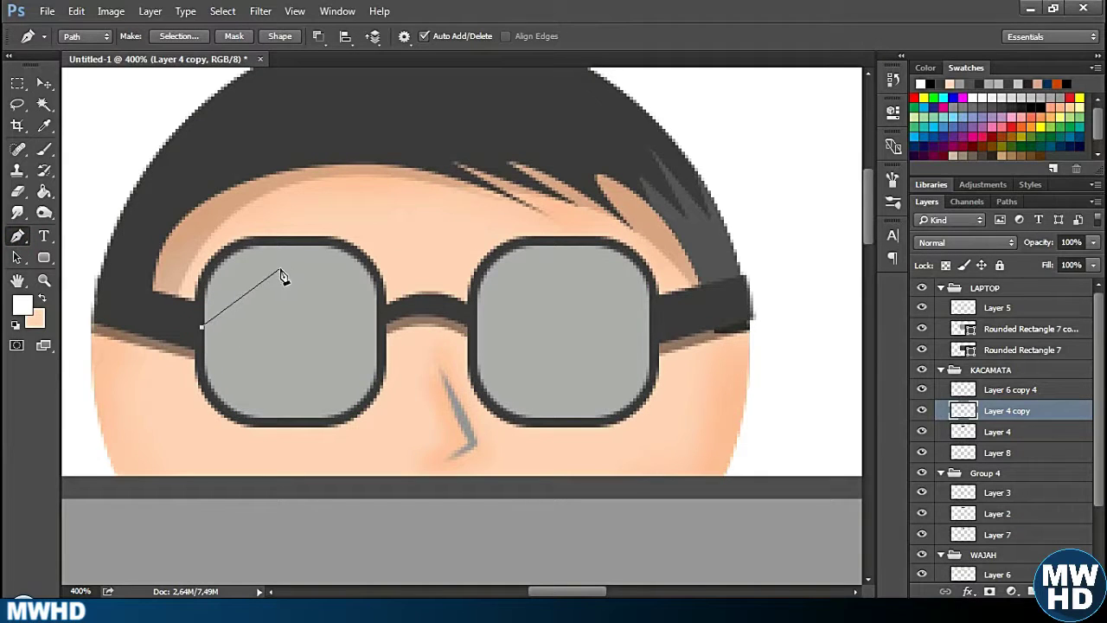
right_click(357, 200)
click(394, 230)
key(m)
drag(148, 200, 403, 445)
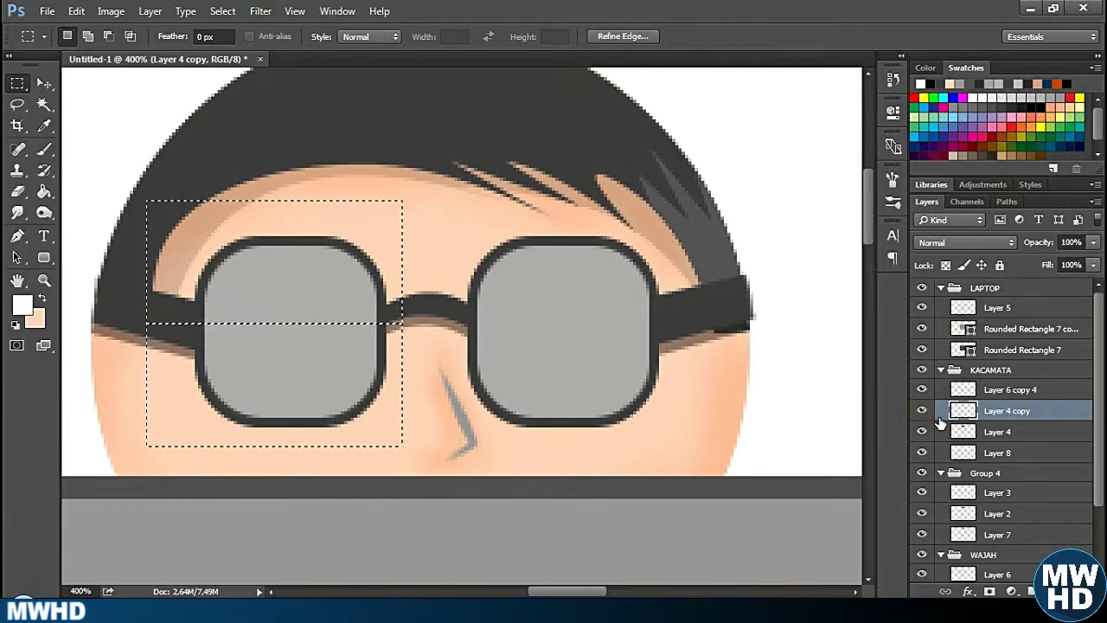
key(ctrl+j)
key(ctrl+u)
drag(878, 282, 860, 282)
key(Return)
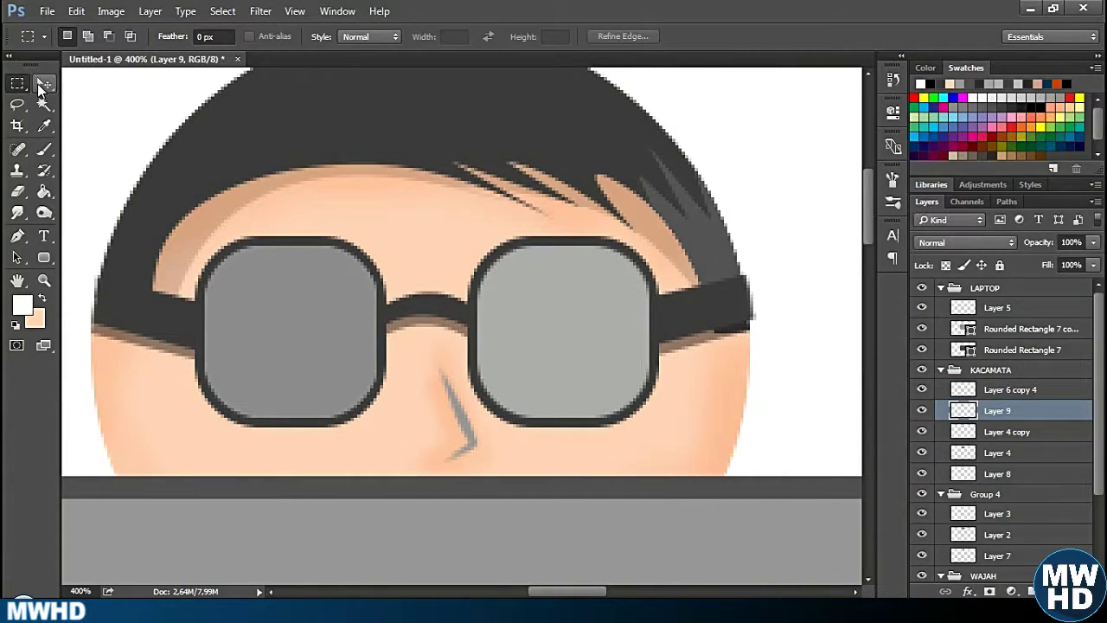
key(ctrl+plus)
key(v)
drag(249, 313, 249, 316)
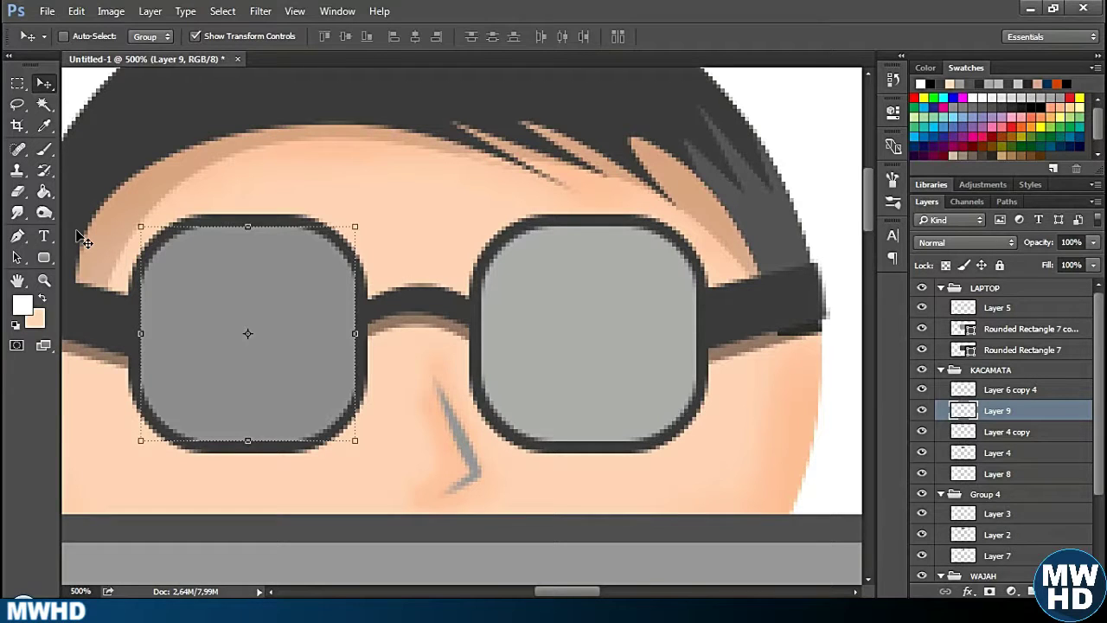
Delete the darker left-lens layer and add a new empty layer above Layer 6 copy 4.
key(p)
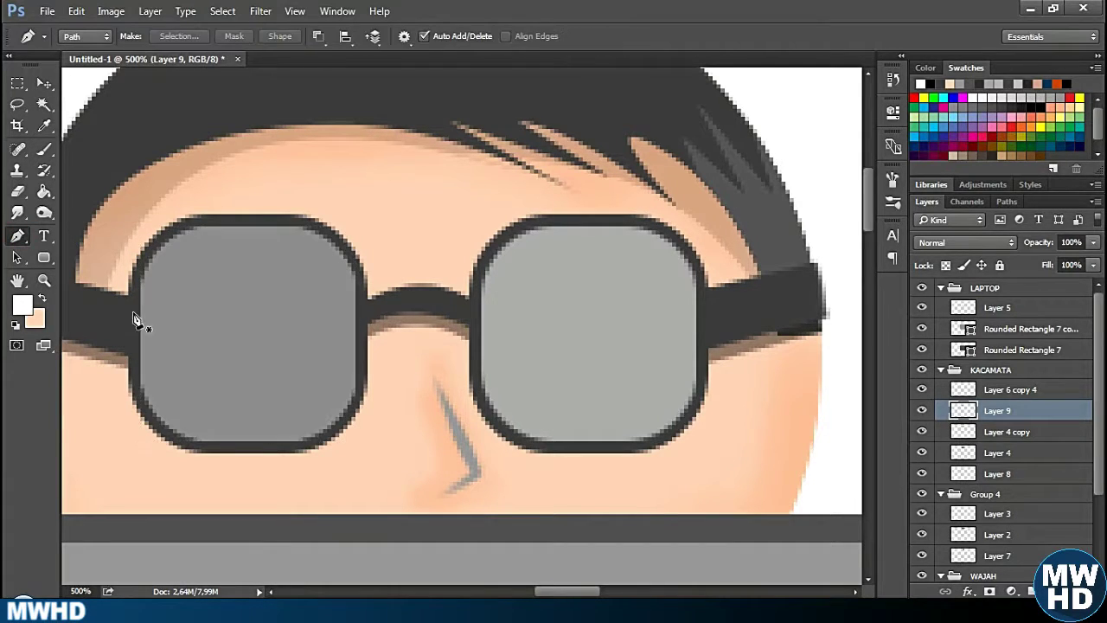
key(Delete)
click(922, 411)
click(995, 390)
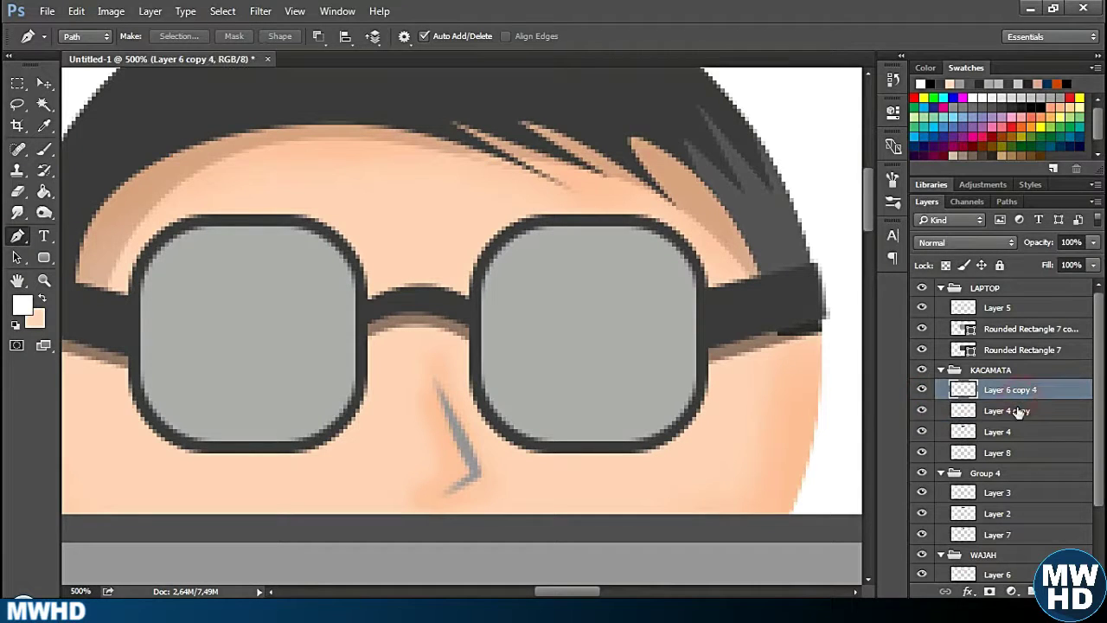
click(922, 390)
key(ctrl+shift+alt+n)
Pen-draw an arc over the top of the left lens and convert it to a selection.
click(128, 320)
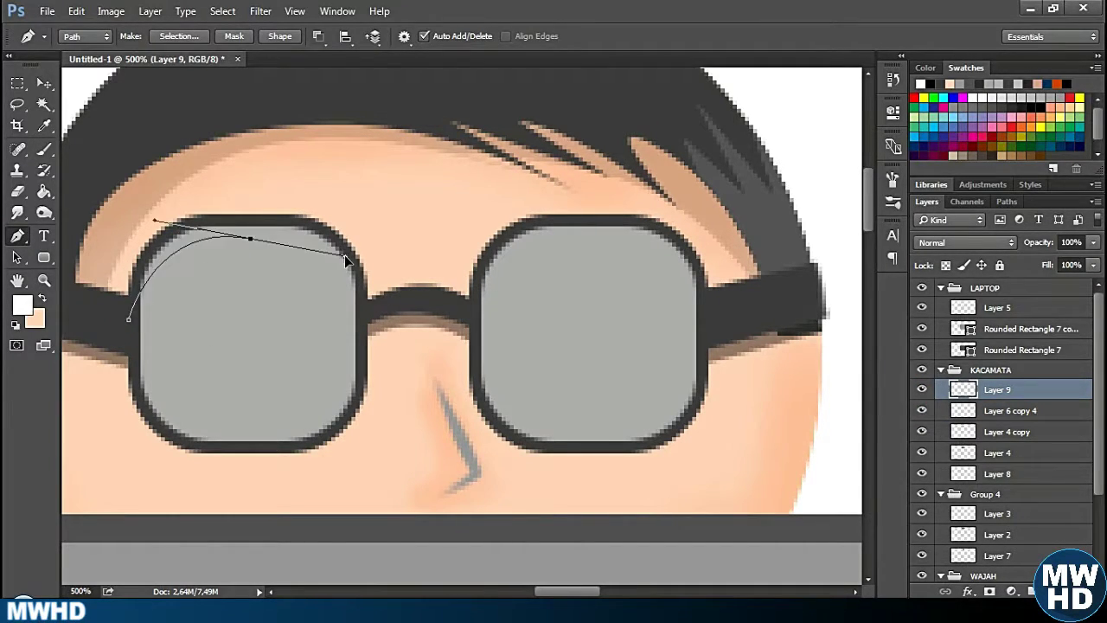
drag(344, 256, 316, 250)
key(ctrl+z)
drag(250, 235, 339, 265)
key(ctrl+z)
click(250, 235)
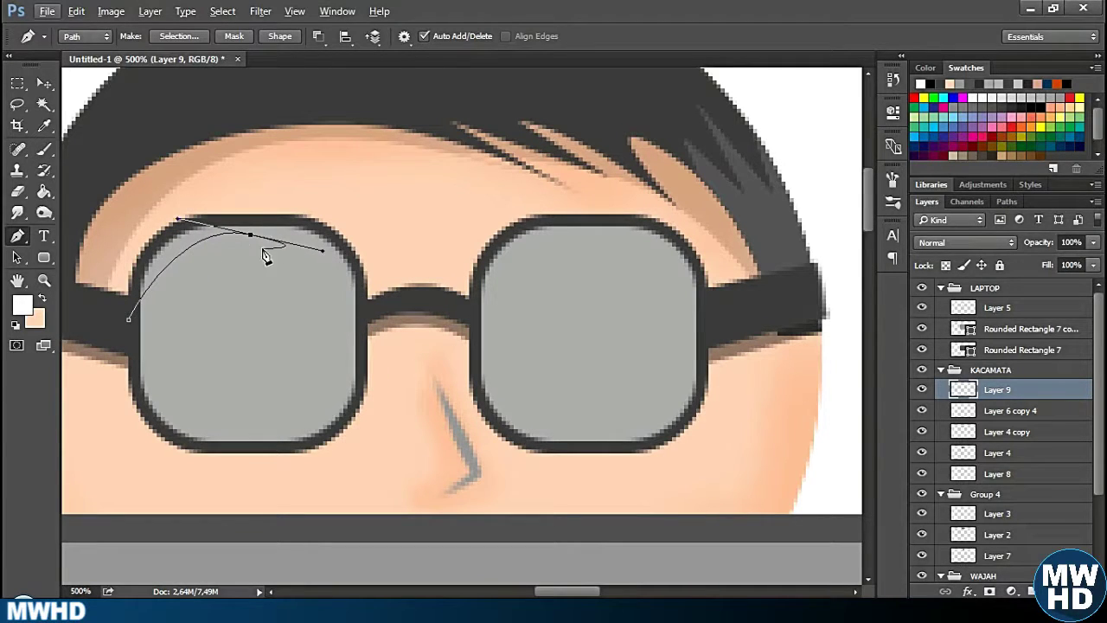
drag(364, 322, 344, 241)
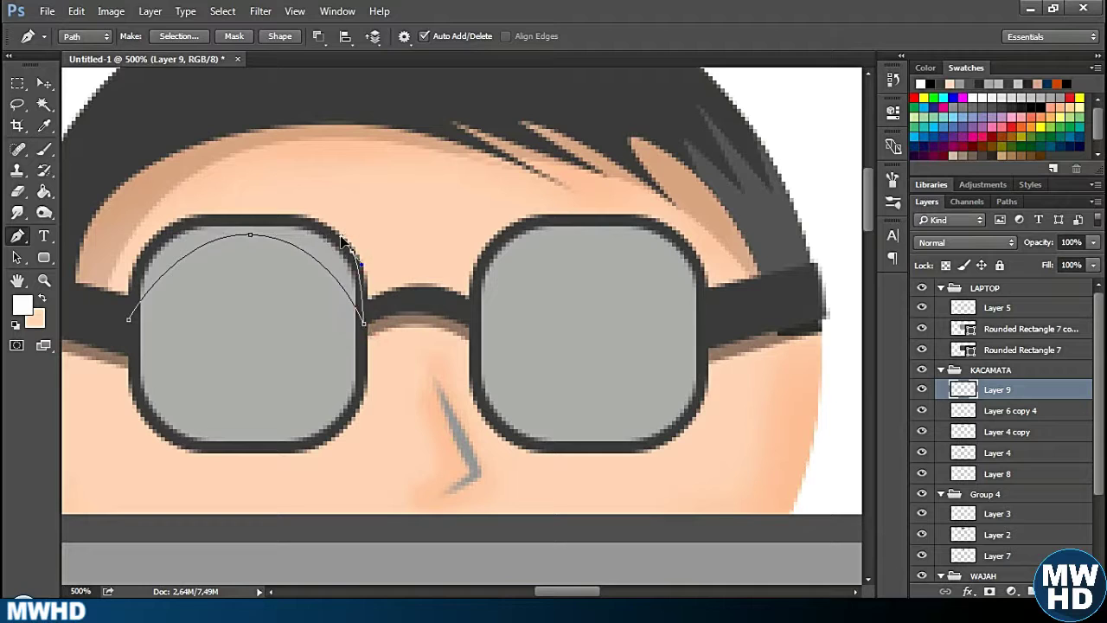
right_click(254, 217)
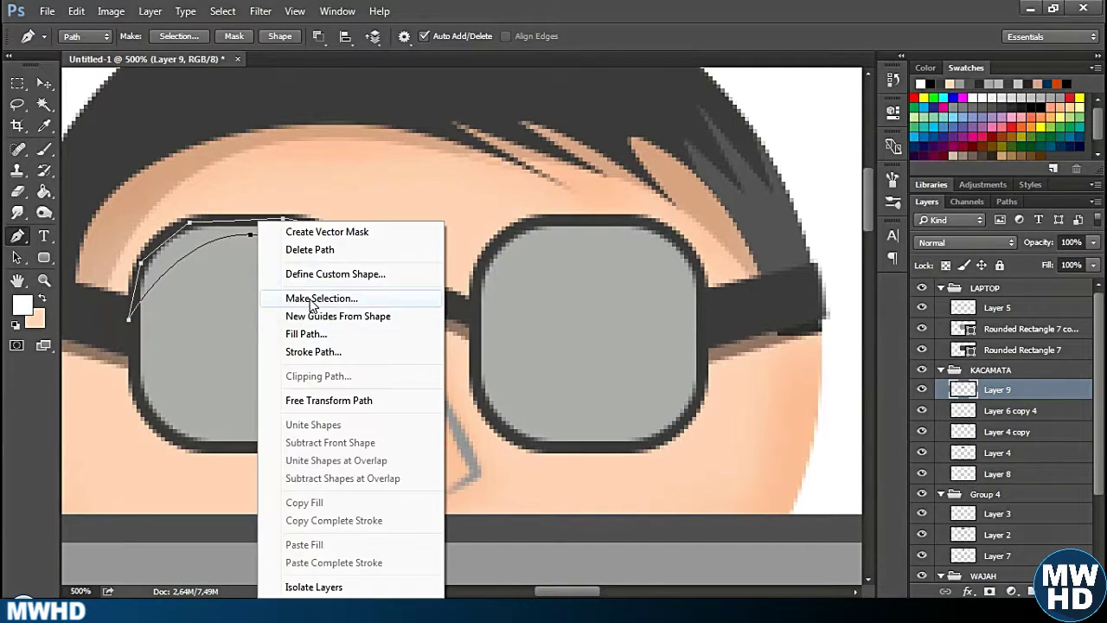
click(321, 296)
Fill the crescent selection above the left lens with black.
key(i)
click(22, 305)
click(919, 169)
key(g)
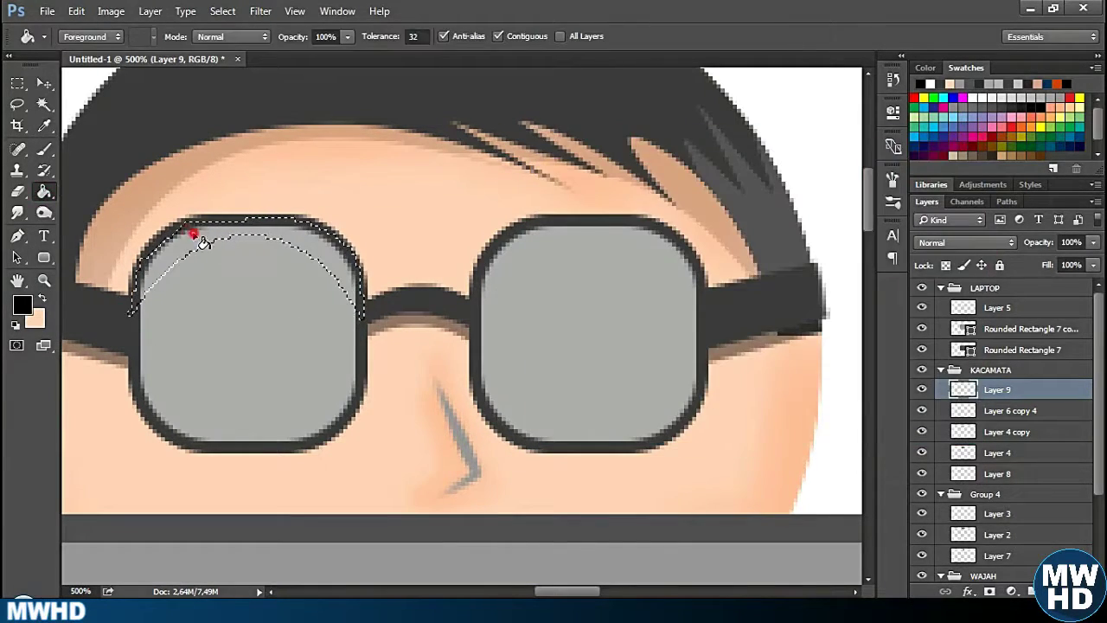
click(156, 241)
click(20, 82)
key(ctrl+d)
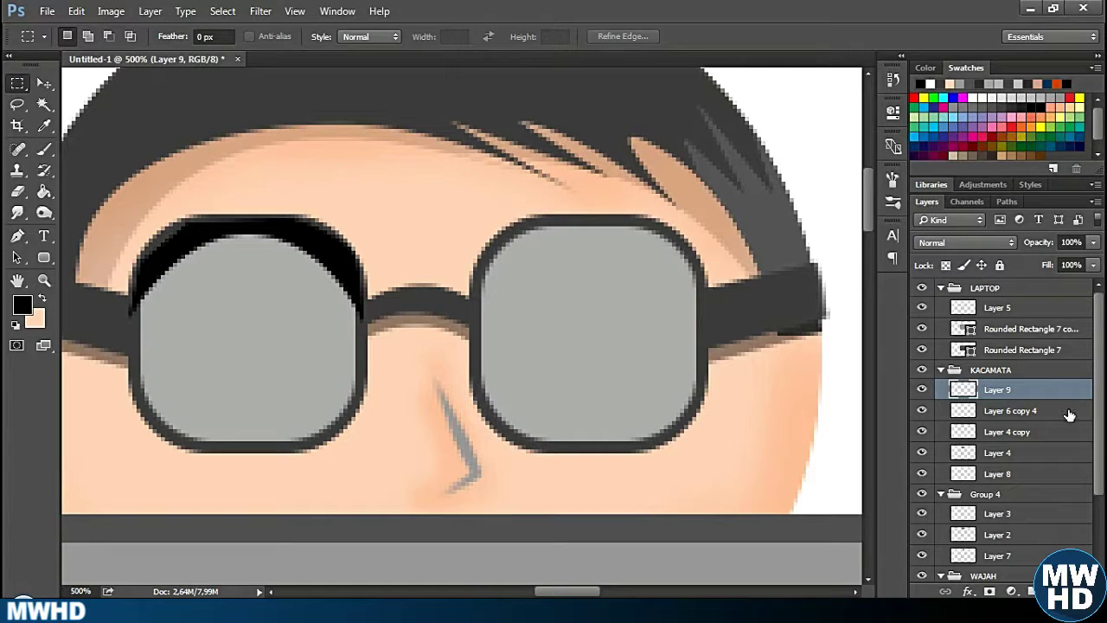
Trim the black crescent to the lens shape and set its fill to 18%.
ctrl+click(963, 389)
ctrl+click(962, 410)
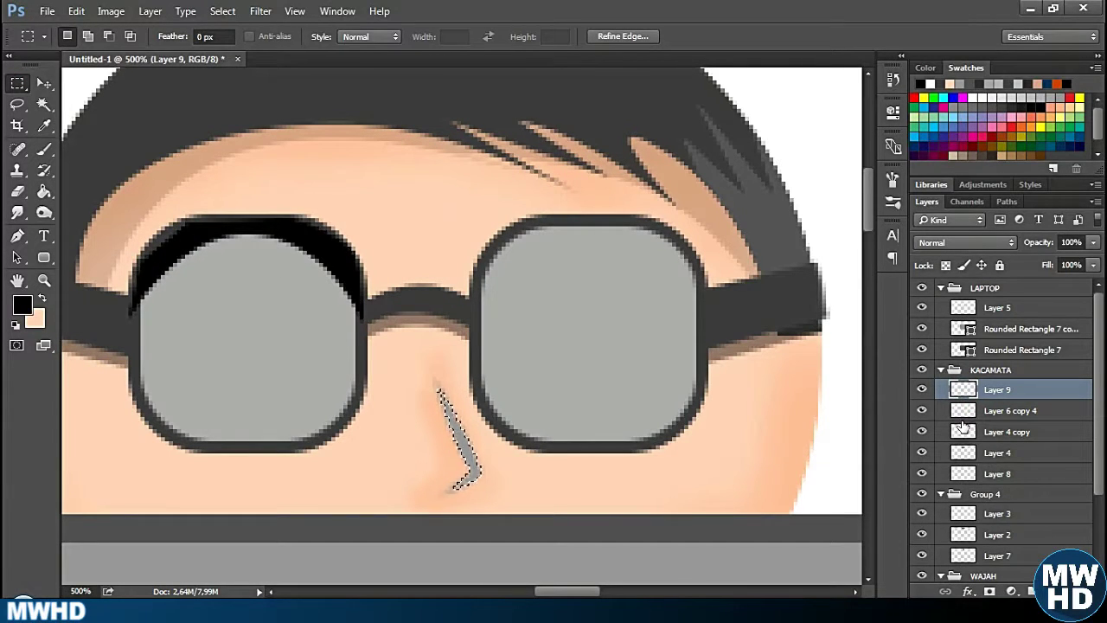
ctrl+click(961, 430)
click(1008, 432)
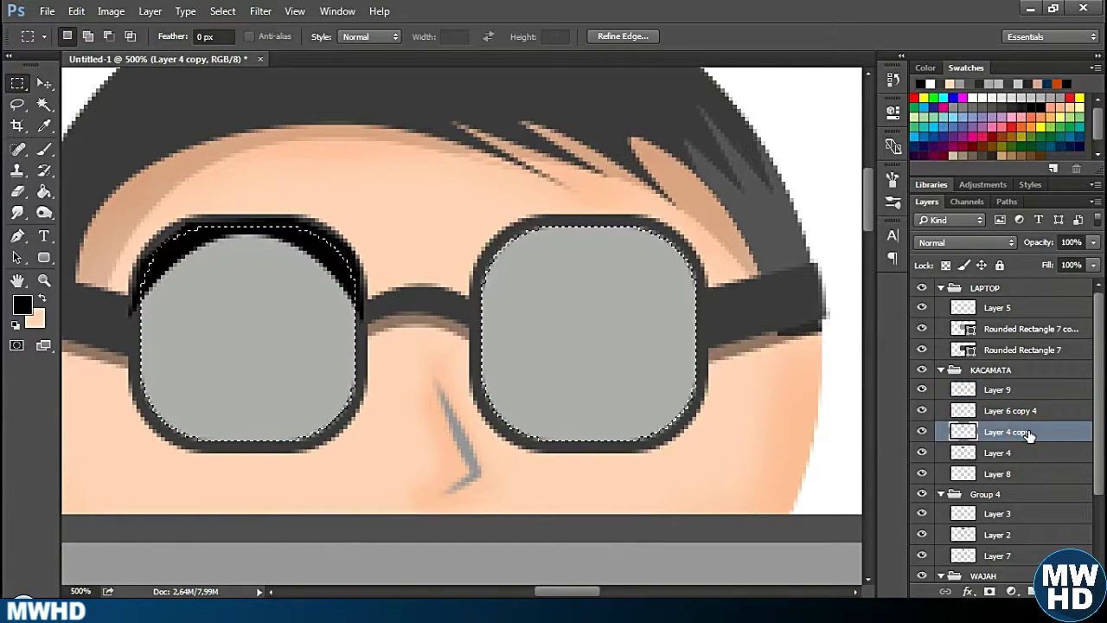
click(922, 431)
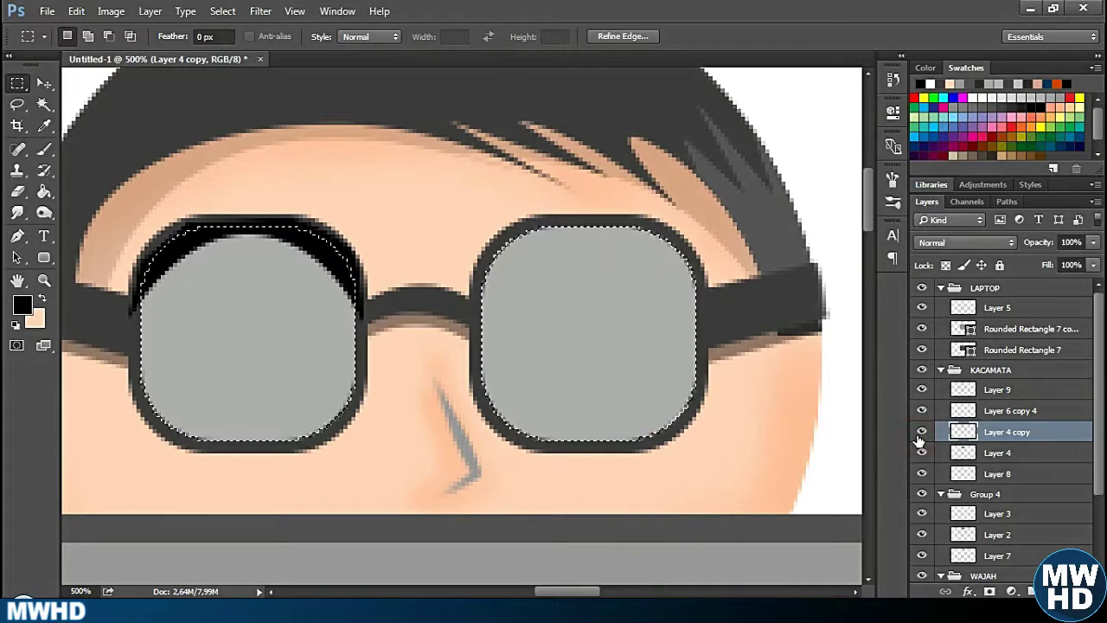
click(922, 432)
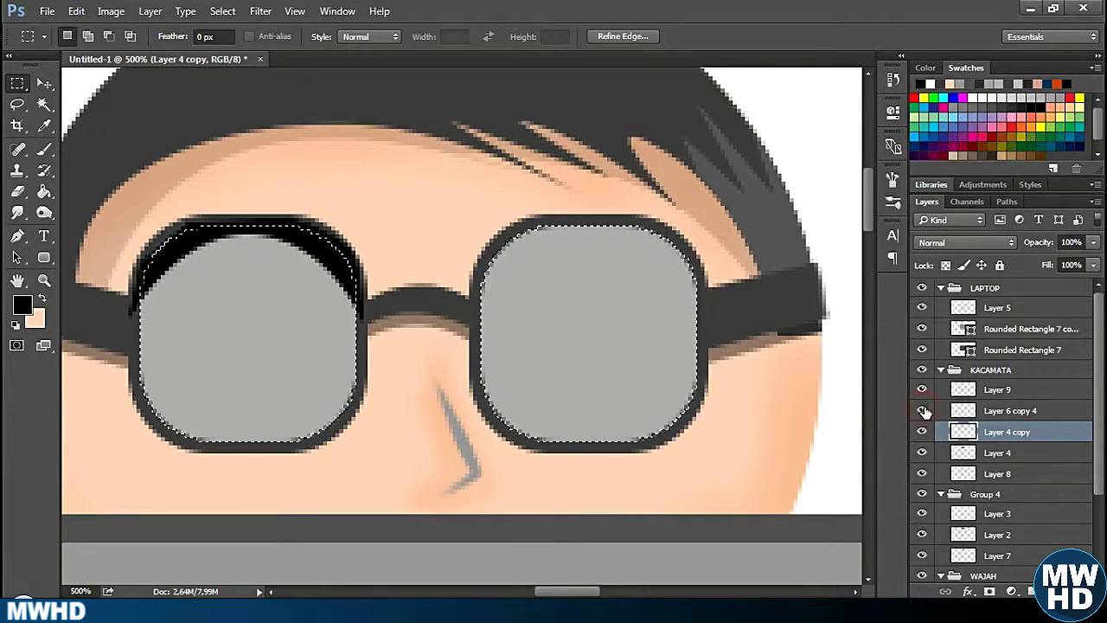
click(1003, 389)
key(ctrl+d)
key(ctrl+u)
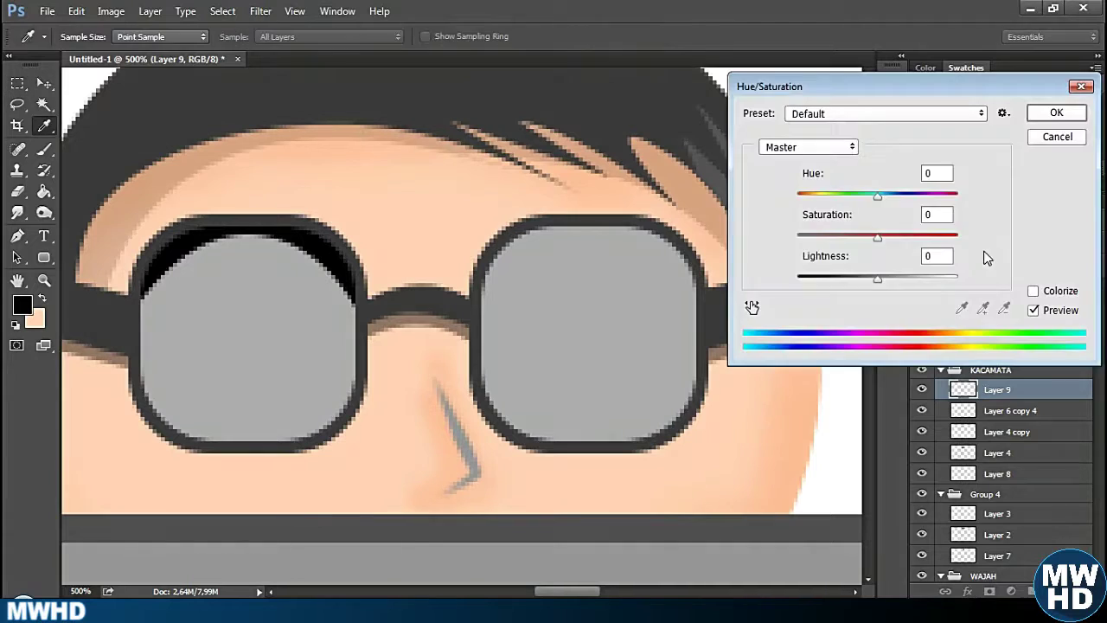
click(1048, 141)
click(1093, 265)
drag(1091, 287, 1027, 301)
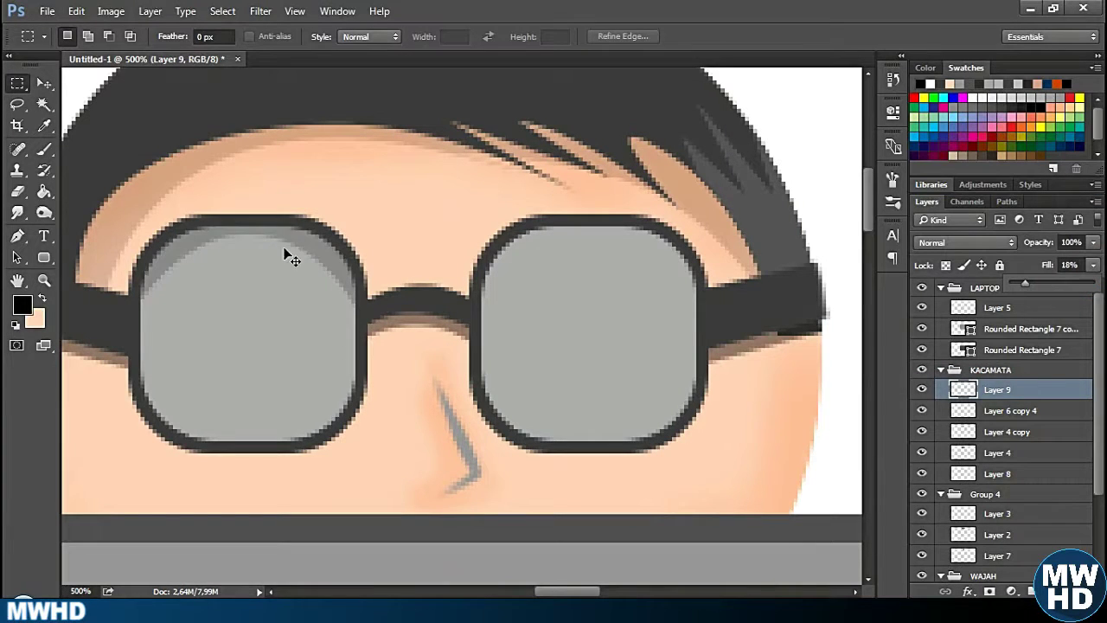
Copy the shading to the right lens top, plus flipped copies along both lens bottoms.
ctrl+alt+drag(292, 259, 637, 259)
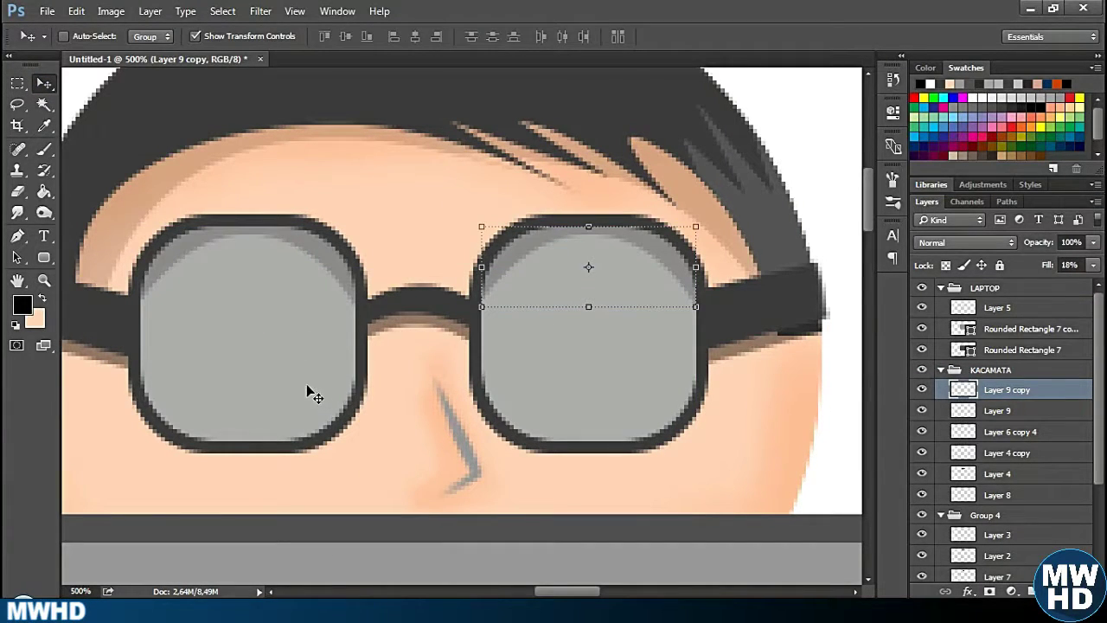
key(ctrl+j)
click(76, 11)
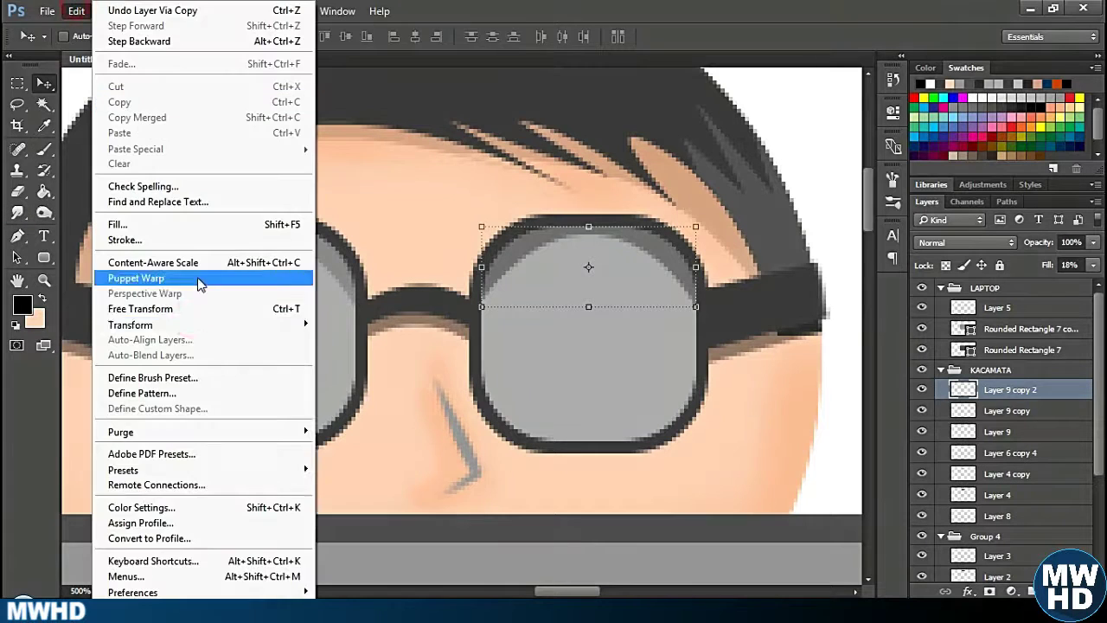
click(366, 497)
drag(613, 286, 613, 420)
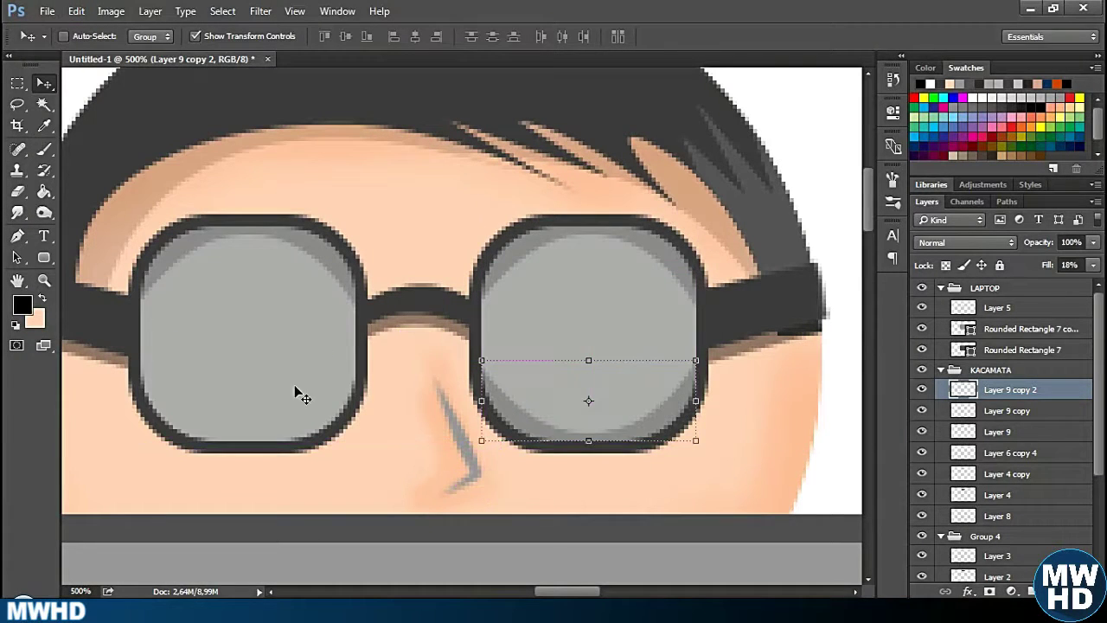
alt+drag(522, 410, 181, 410)
drag(284, 415, 285, 411)
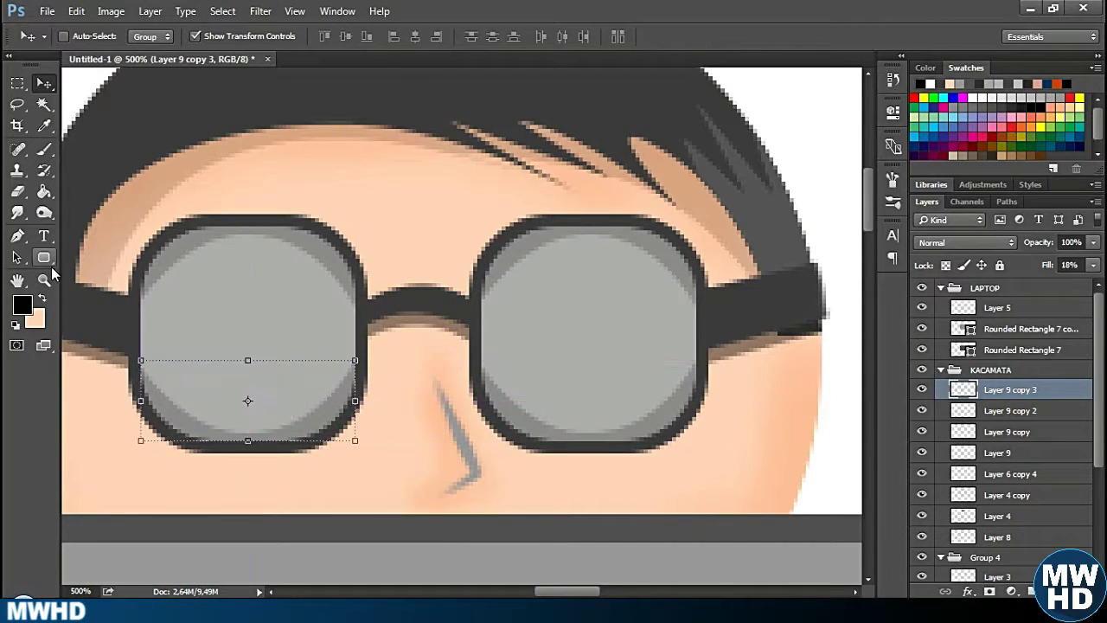
Pen-draw a closed inner shape in the left lens and make it a selection on a new layer.
click(18, 236)
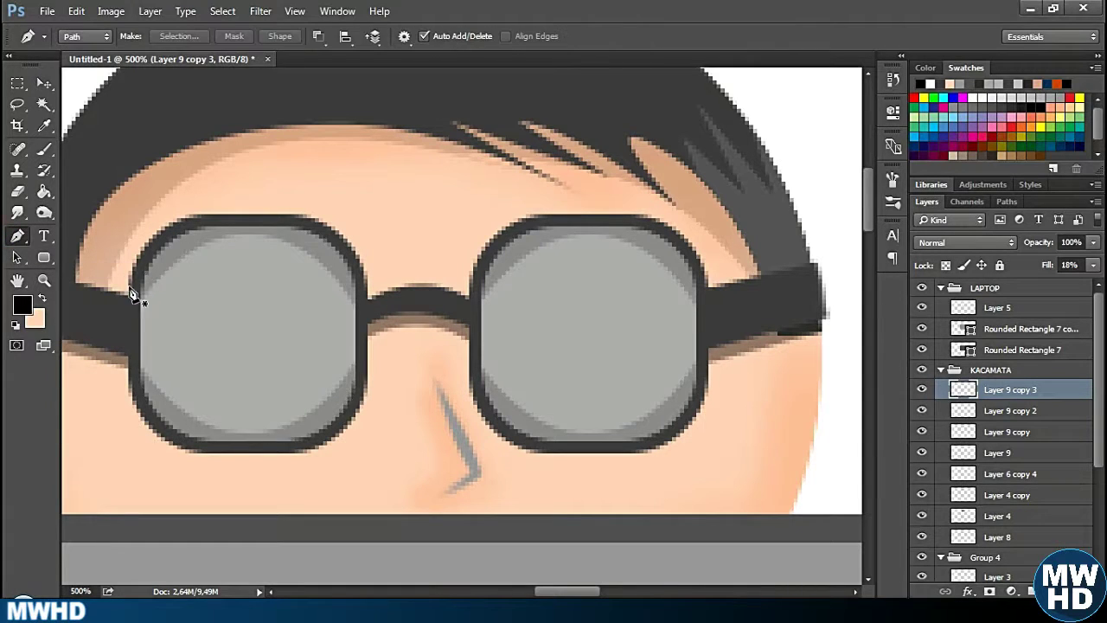
click(136, 303)
drag(250, 231, 331, 235)
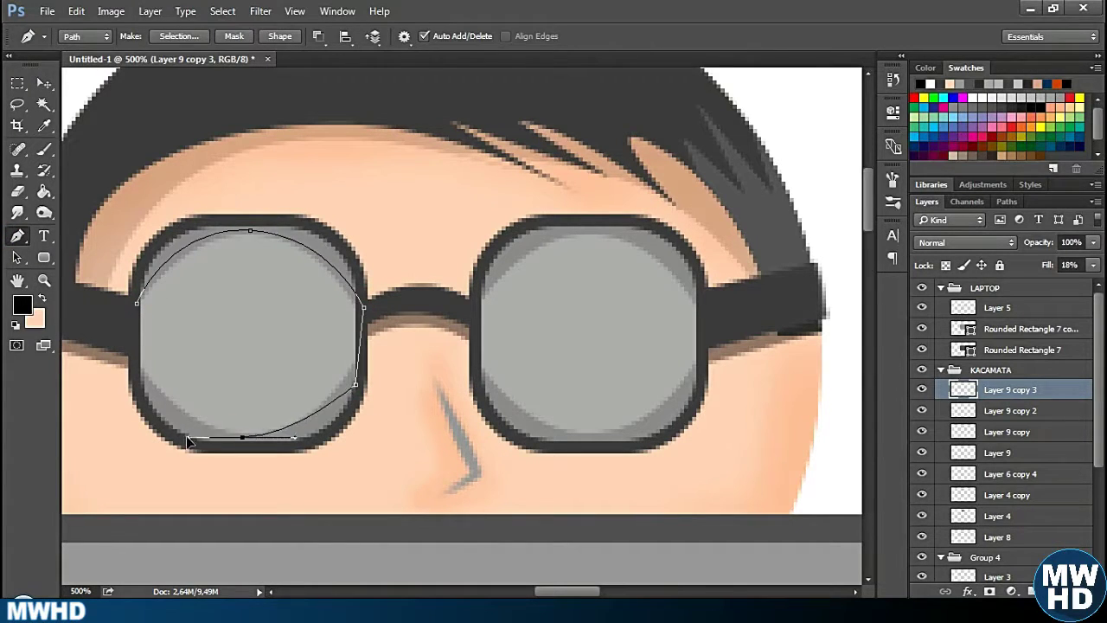
click(131, 377)
click(136, 303)
key(ctrl+shift+alt+n)
right_click(267, 314)
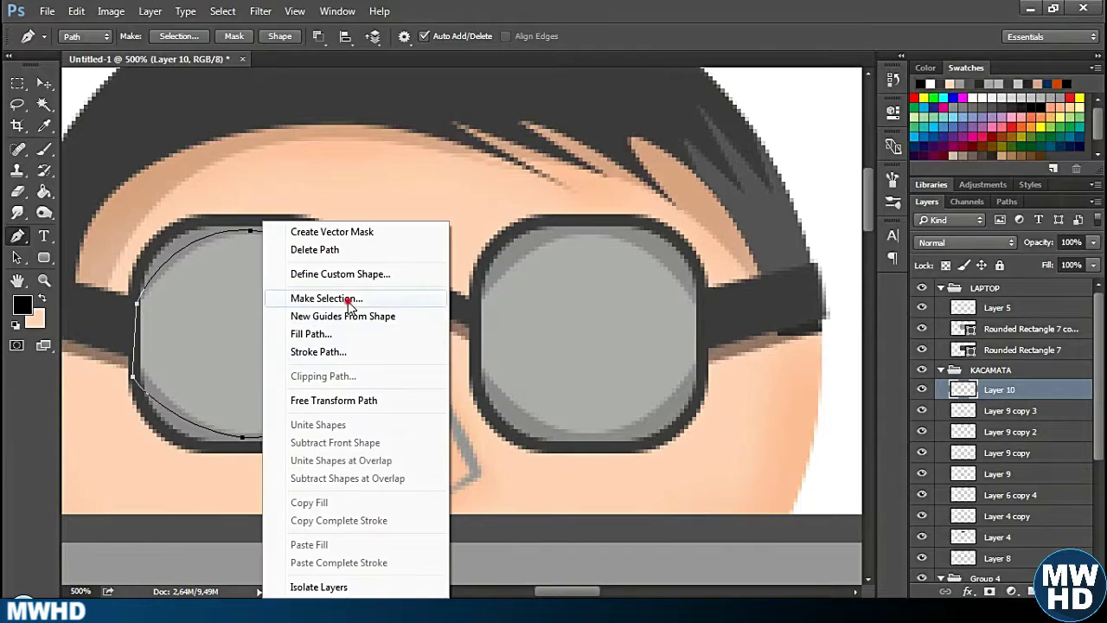
click(349, 299)
Fill the selection with white (ffffff) and lower the layer fill to 47%.
click(22, 304)
text(ffffff)
key(Return)
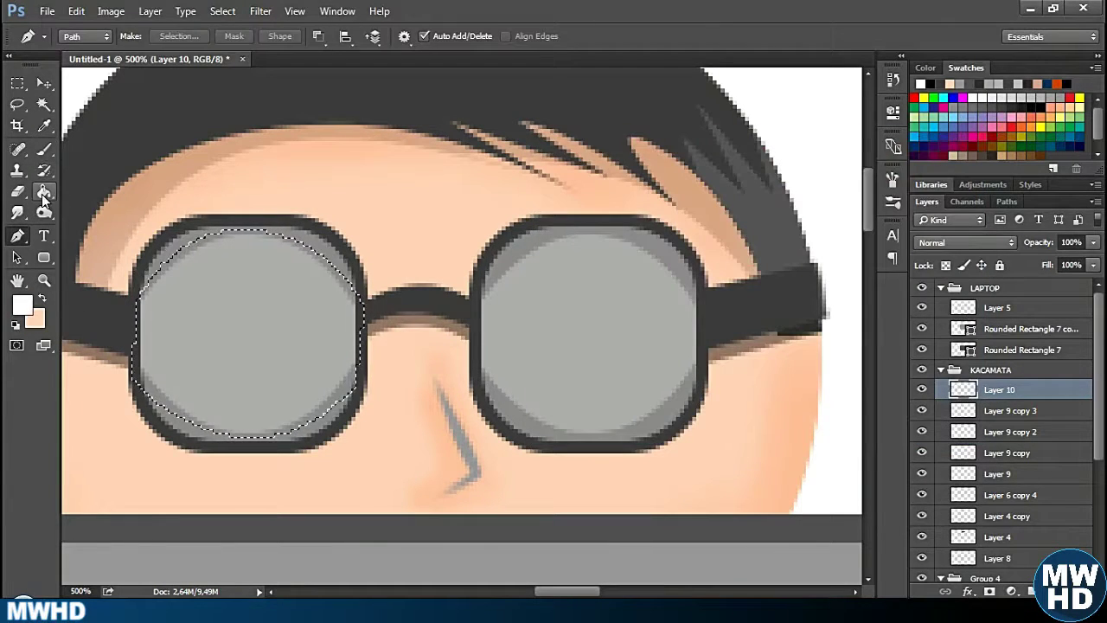
click(44, 192)
click(191, 283)
key(m)
key(ctrl+d)
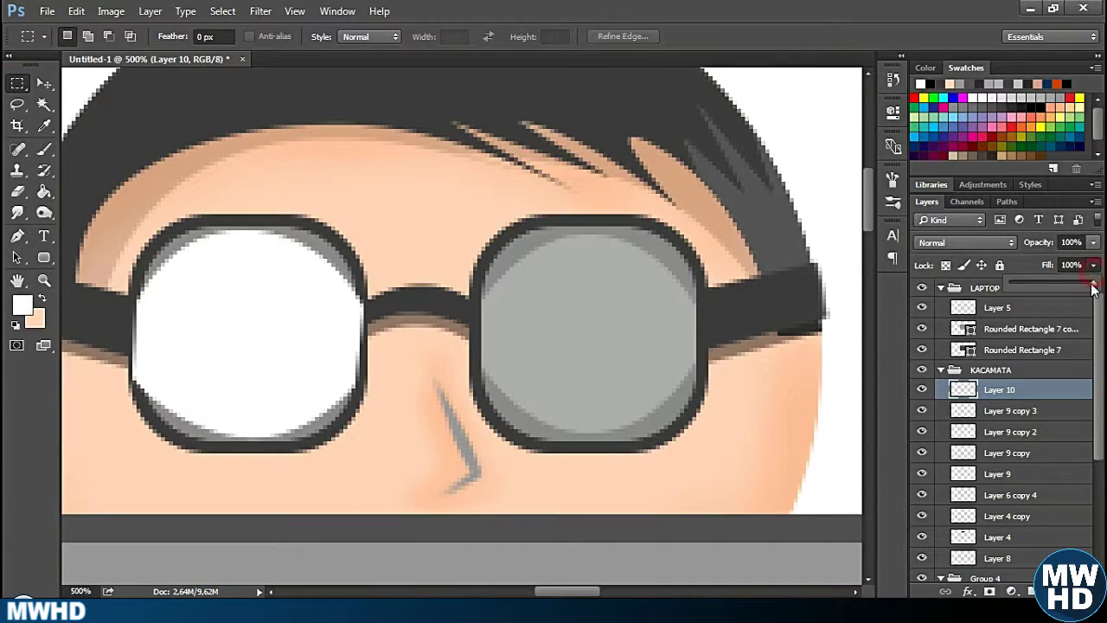
drag(1092, 288, 1052, 300)
Copy the pale lens centre onto the right lens.
click(43, 83)
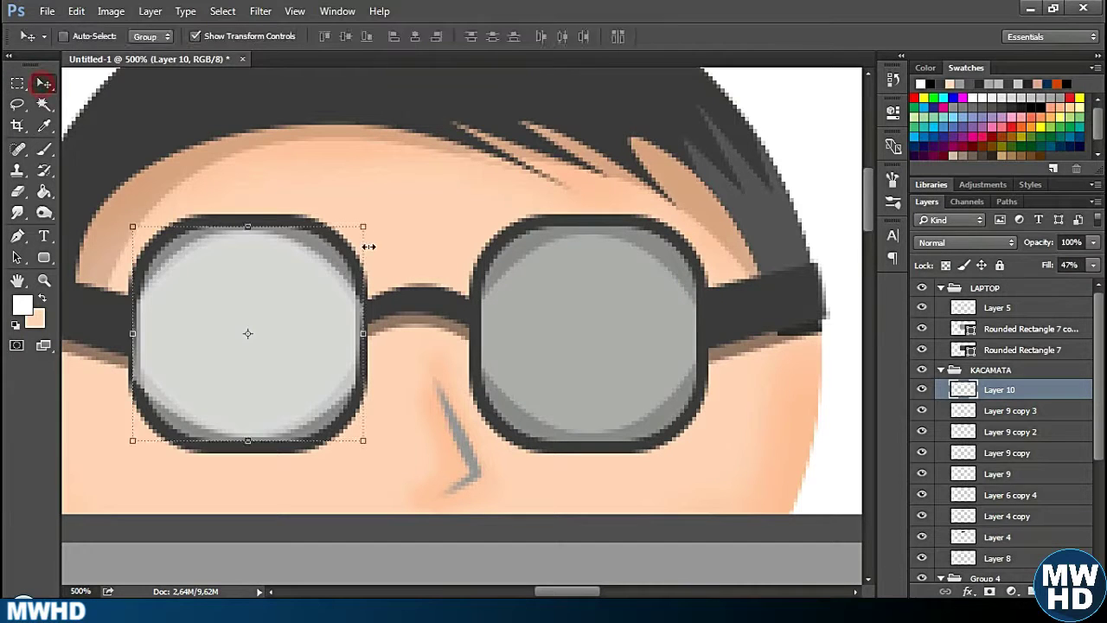
mouse_move(369, 247)
mouse_down()
mouse_move(346, 259)
mouse_move(557, 262)
mouse_up()
key(Return)
scroll(359, 264, down, 2)
key(Return)
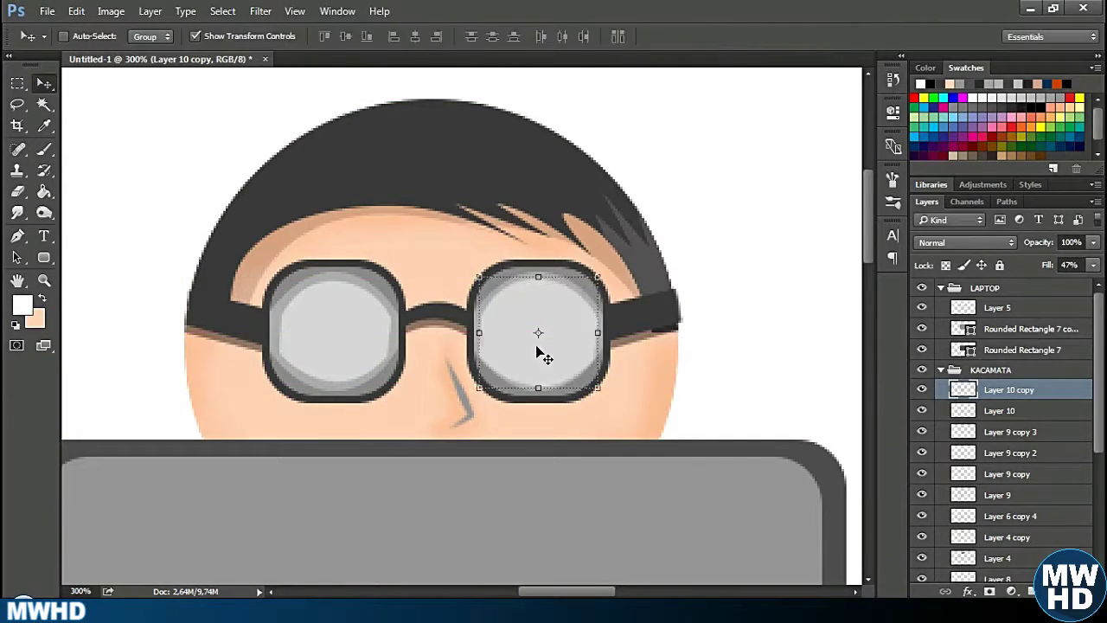
key(m)
scroll(519, 389, down, 1)
scroll(605, 432, up, 1)
key(p)
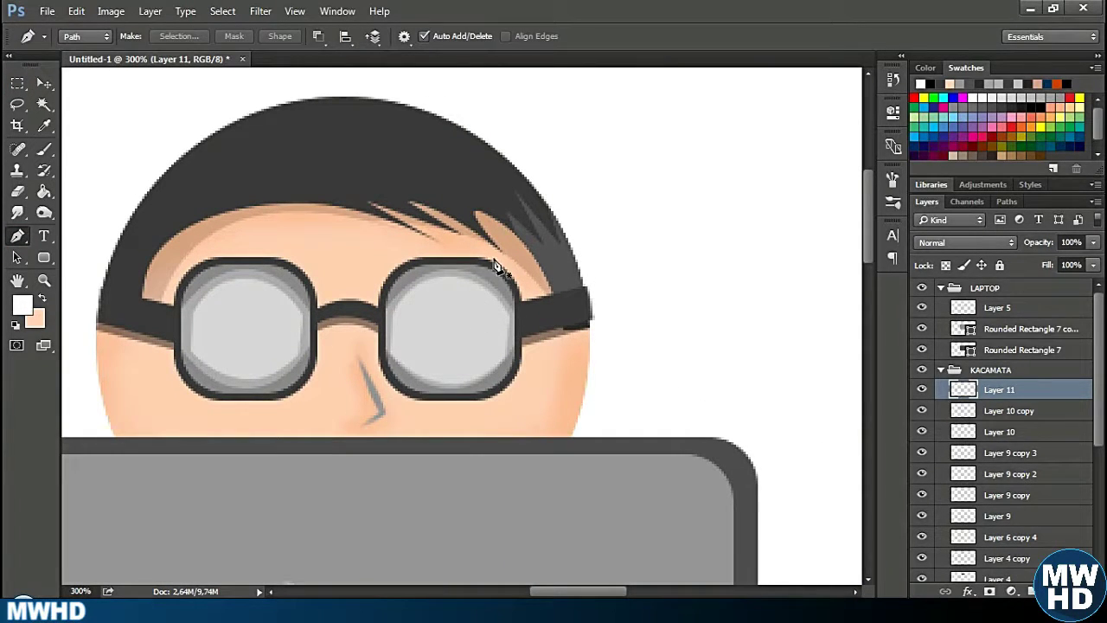
Draw a white glare stripe on the right lens and lower its fill to 52%.
click(492, 264)
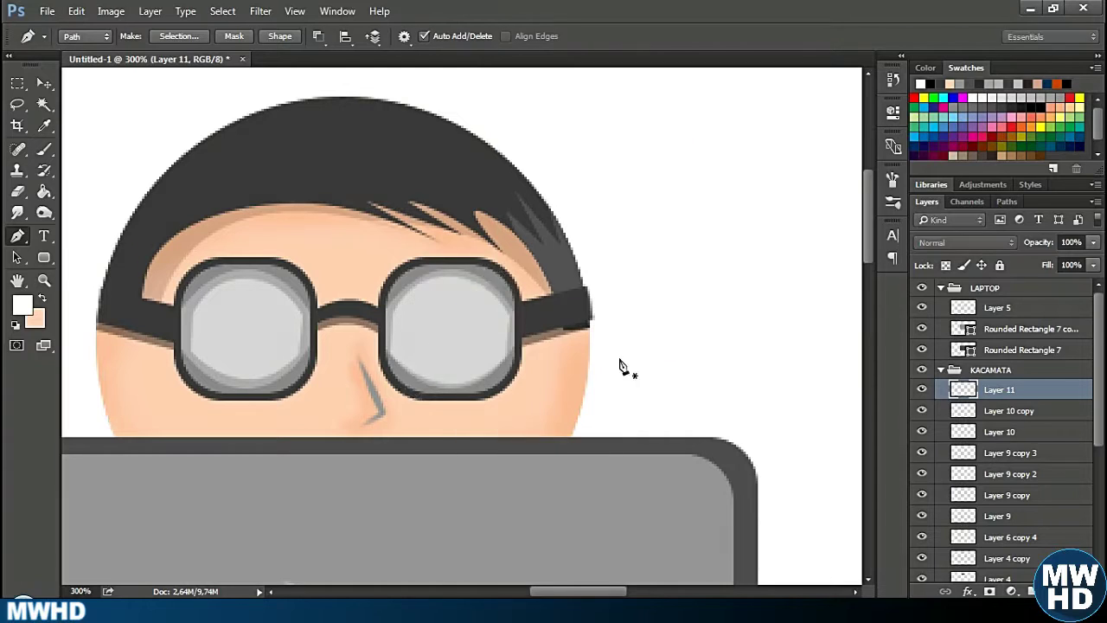
key(ctrl+Return)
key(g)
click(441, 329)
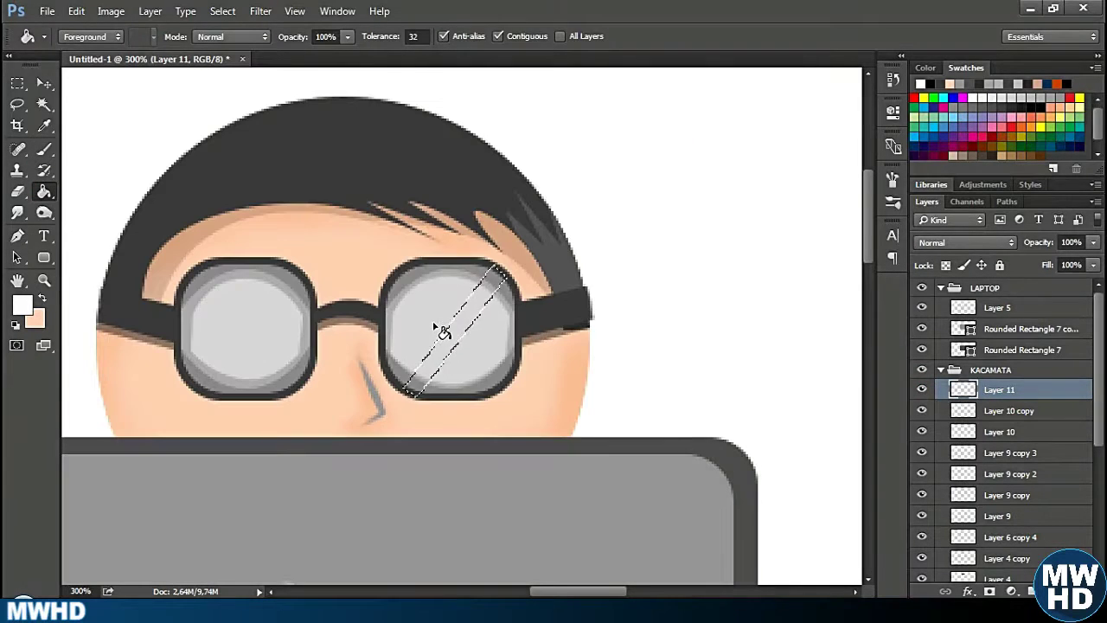
key(ctrl+d)
key(m)
drag(1093, 265, 1056, 294)
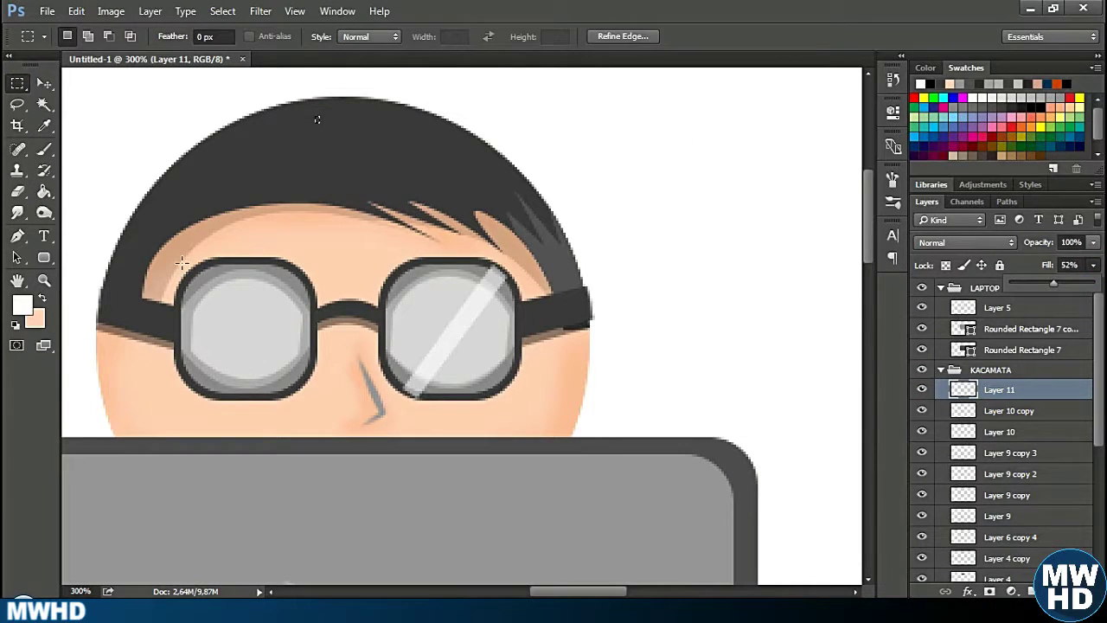
Duplicate the glare stripe, offset the copy slightly right, and merge both into Layer 11.
key(ctrl+j)
click(563, 245)
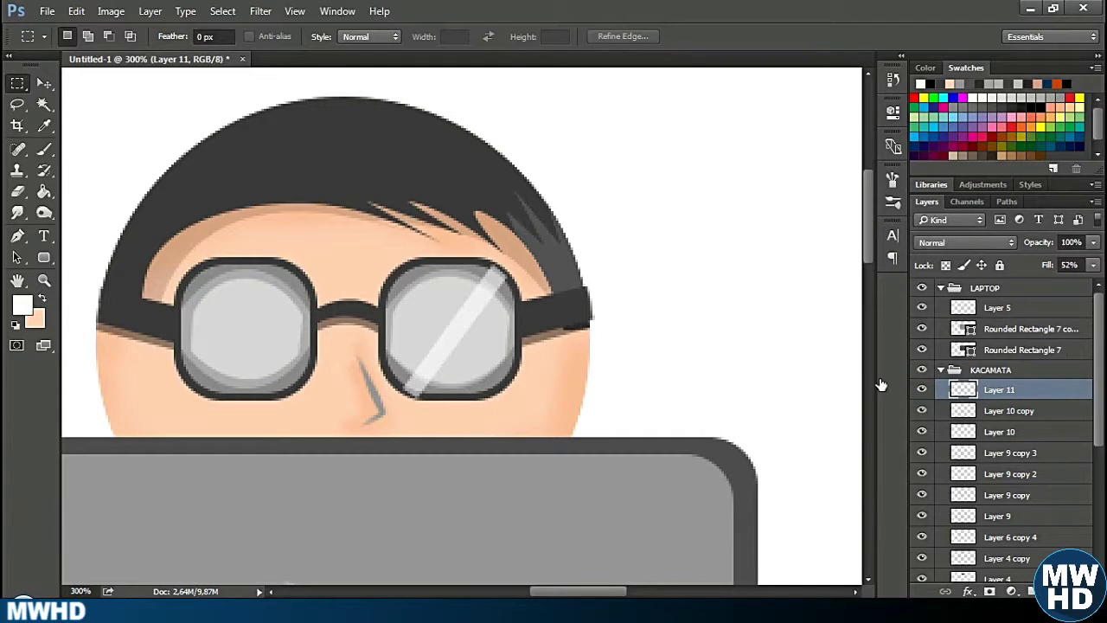
key(v)
key(ctrl+j)
drag(486, 316, 509, 303)
key(ctrl+e)
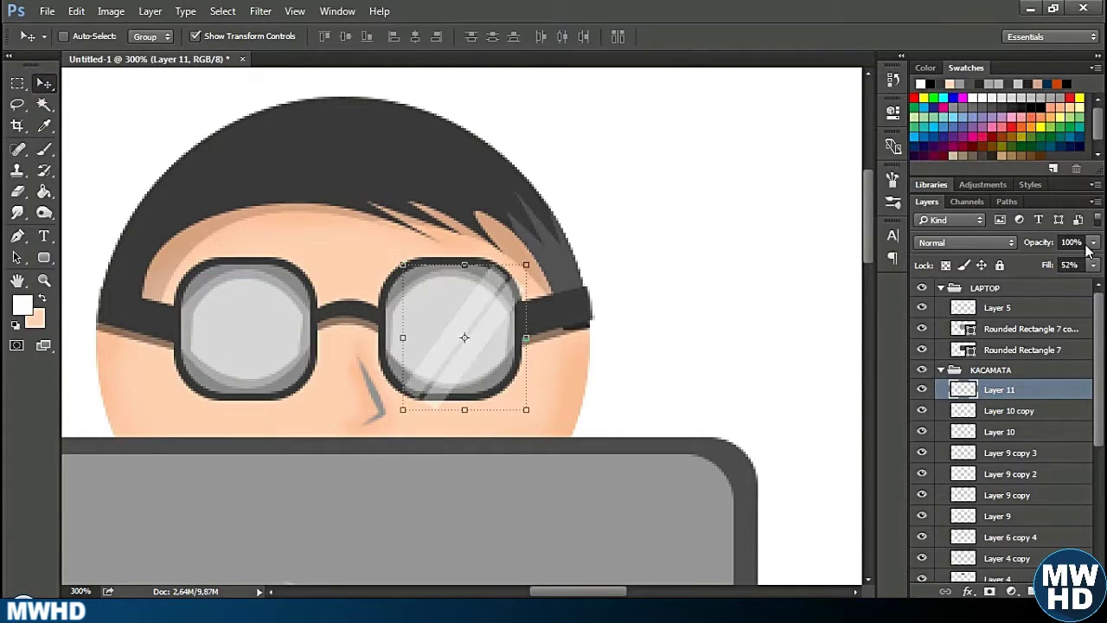
Lower the stripes' fill to 24% and rotate them diagonally higher across the lens.
drag(1093, 264, 1035, 288)
drag(525, 295, 562, 305)
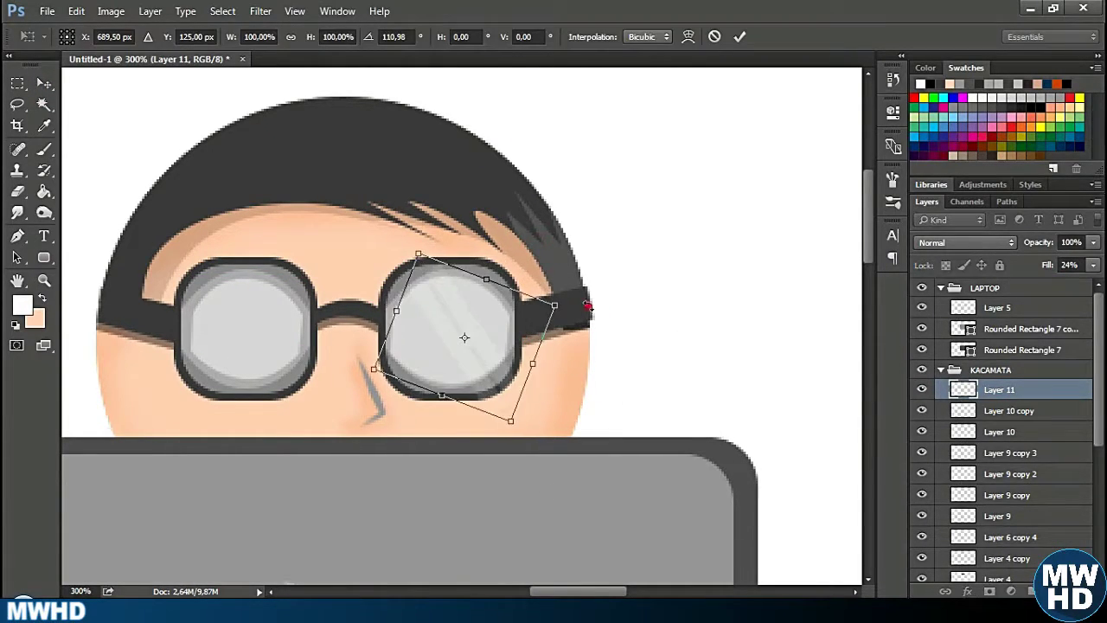
drag(484, 337, 484, 281)
key(Return)
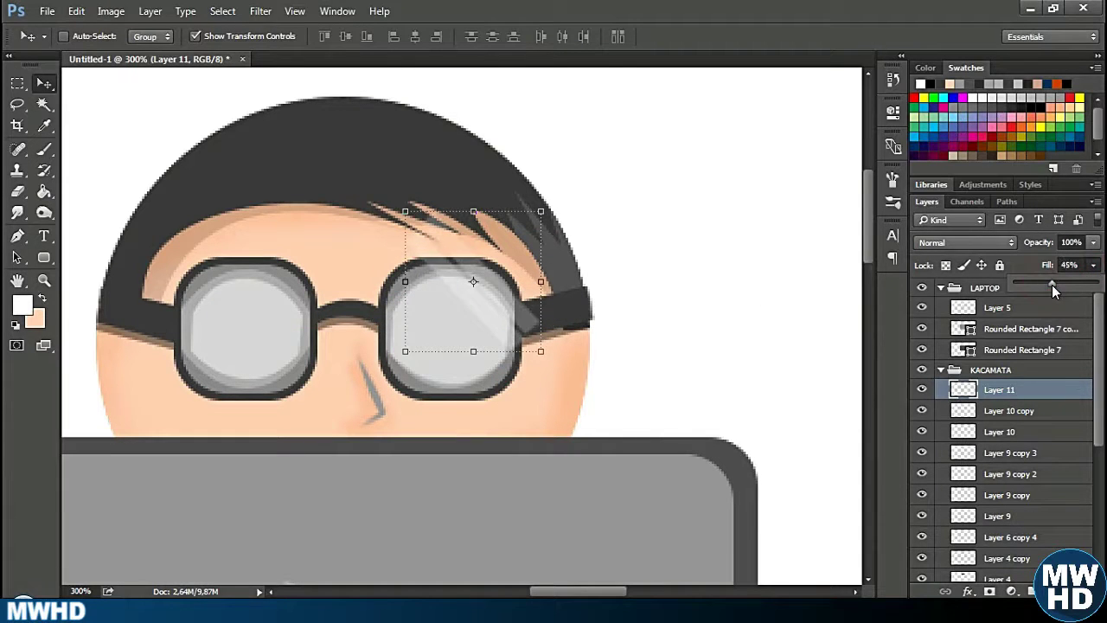
Erase glare spilling above the lens onto the frame with a 9 px eraser.
scroll(550, 341, up, 2)
key(r)
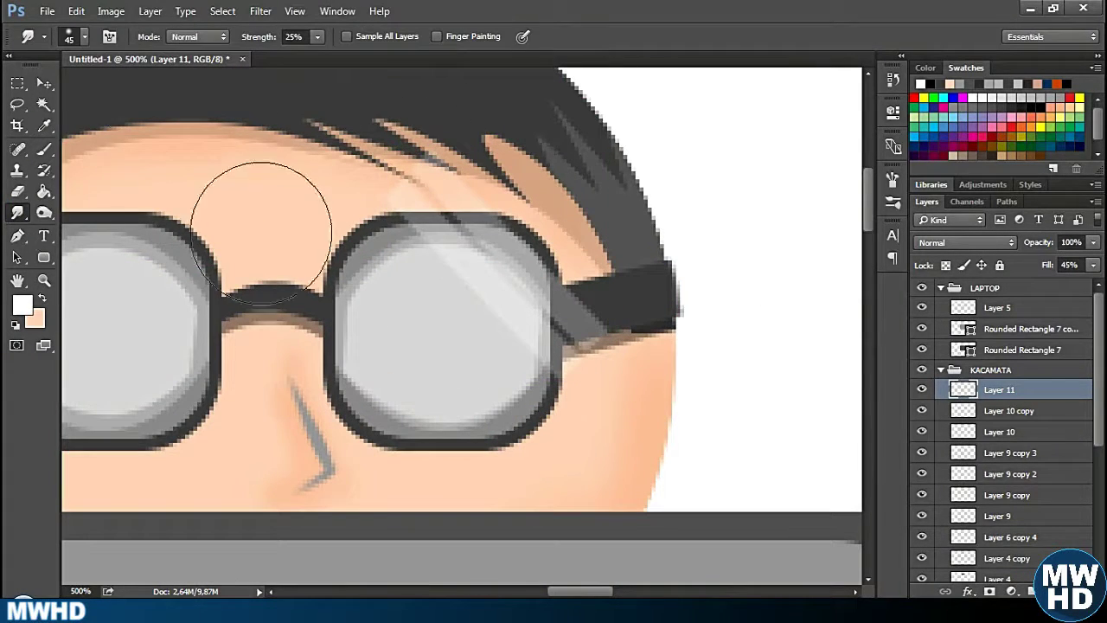
key(e)
key(bracketleft)
key(bracketleft)
key(bracketleft)
drag(371, 193, 601, 285)
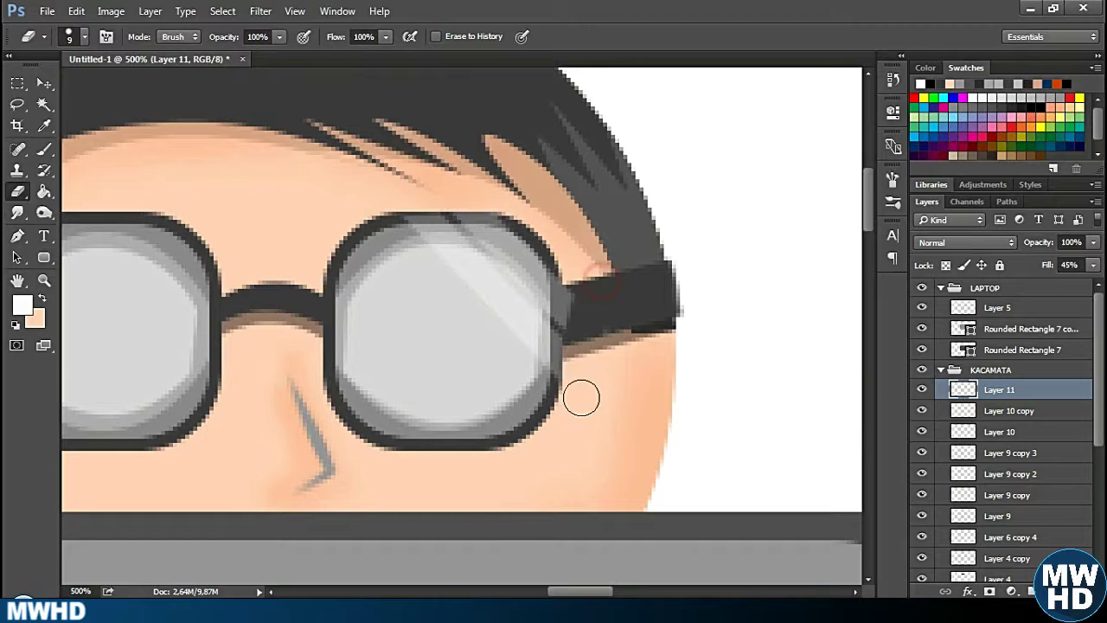
scroll(580, 397, down, 3)
Duplicate Layer 11 and move the copied glare stripes onto the left lens.
key(ctrl+j)
click(44, 82)
drag(458, 321, 322, 323)
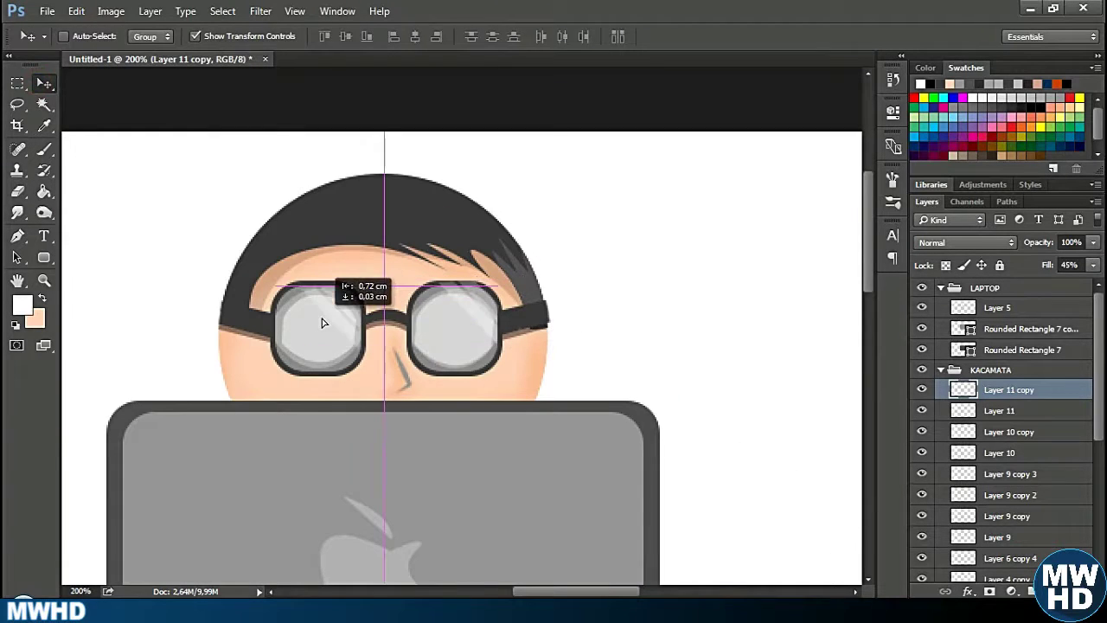
key(m)
scroll(643, 133, down, 3)
scroll(649, 216, up, 1)
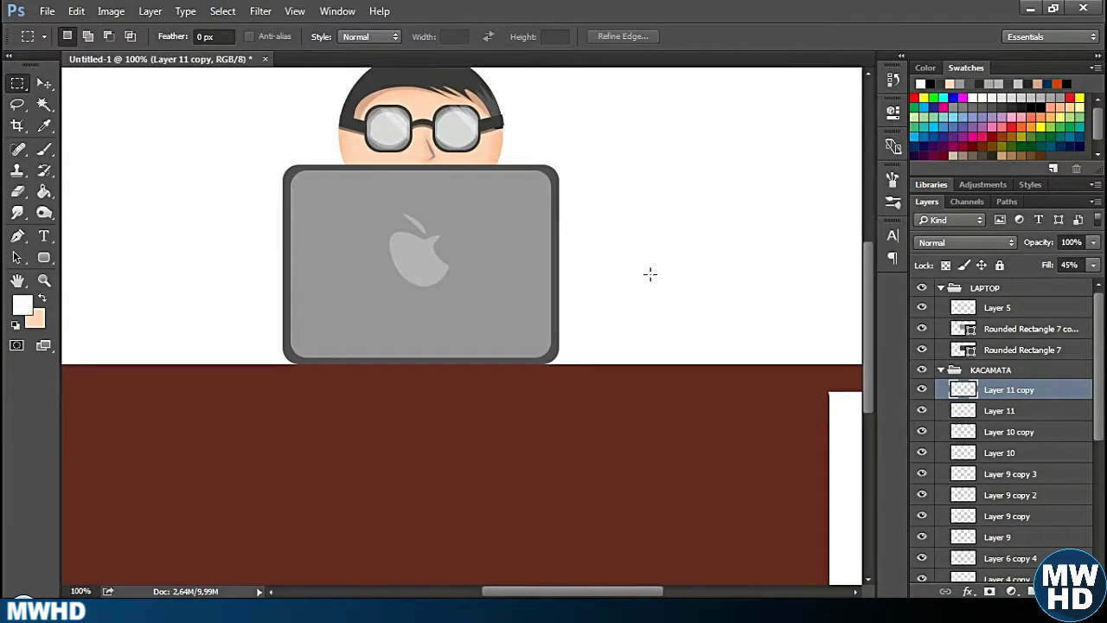
click(943, 369)
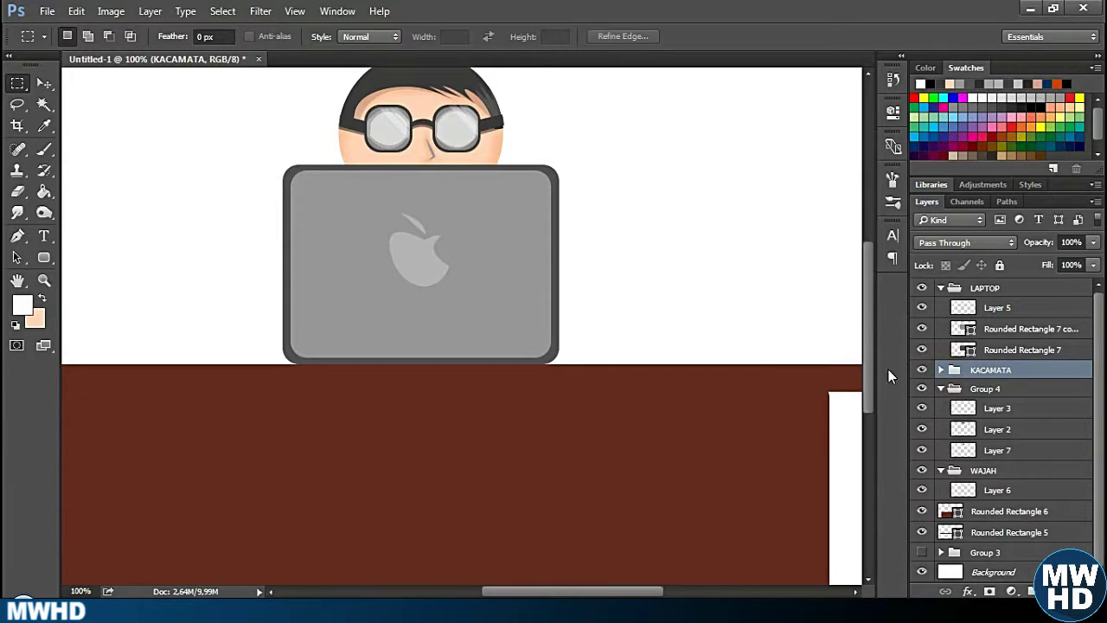
scroll(713, 364, up, 1)
click(922, 328)
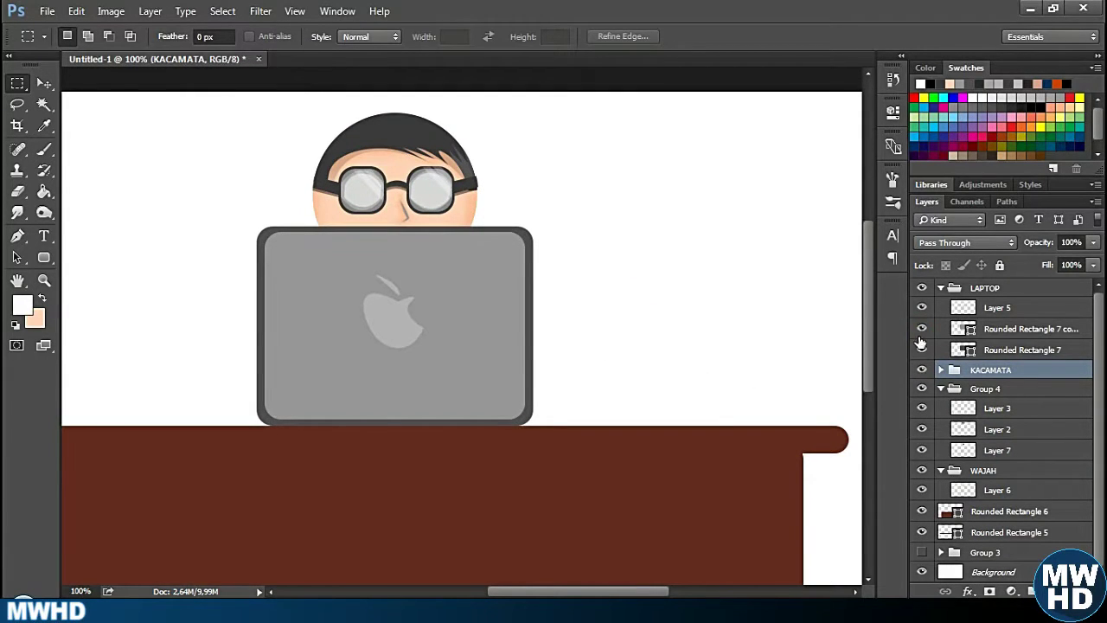
click(1021, 329)
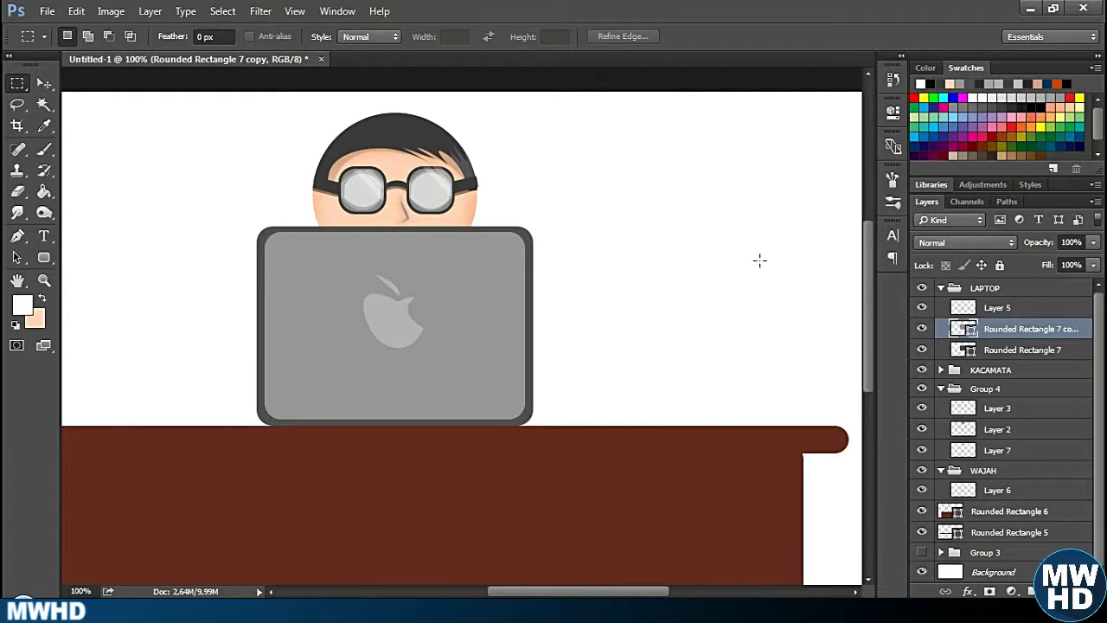
key(ctrl+plus)
key(ctrl+j)
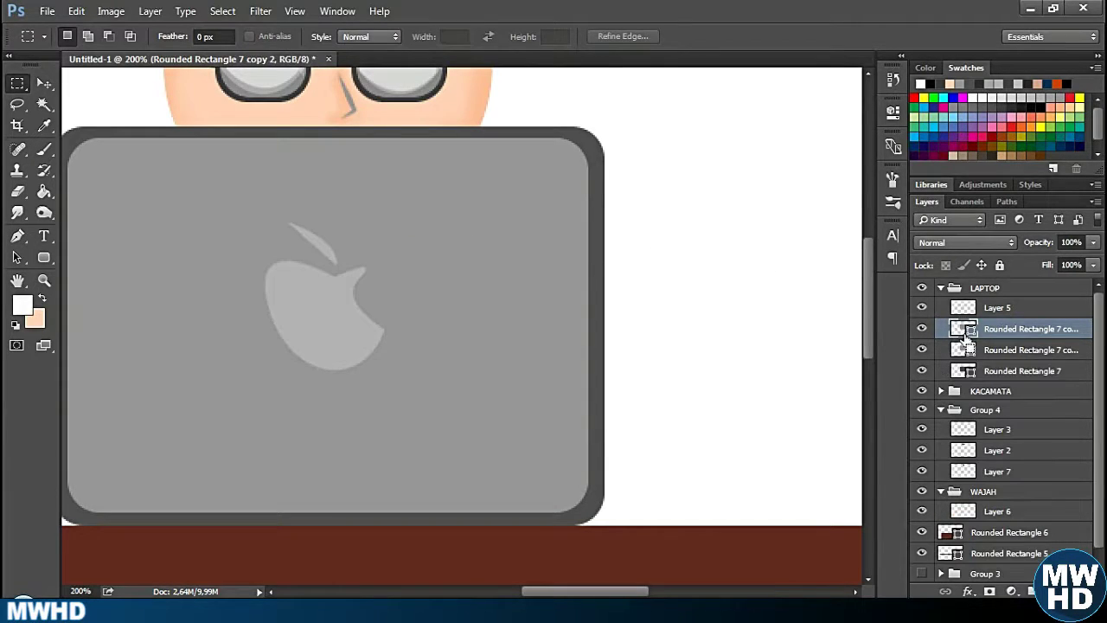
double_click(967, 330)
text(555555)
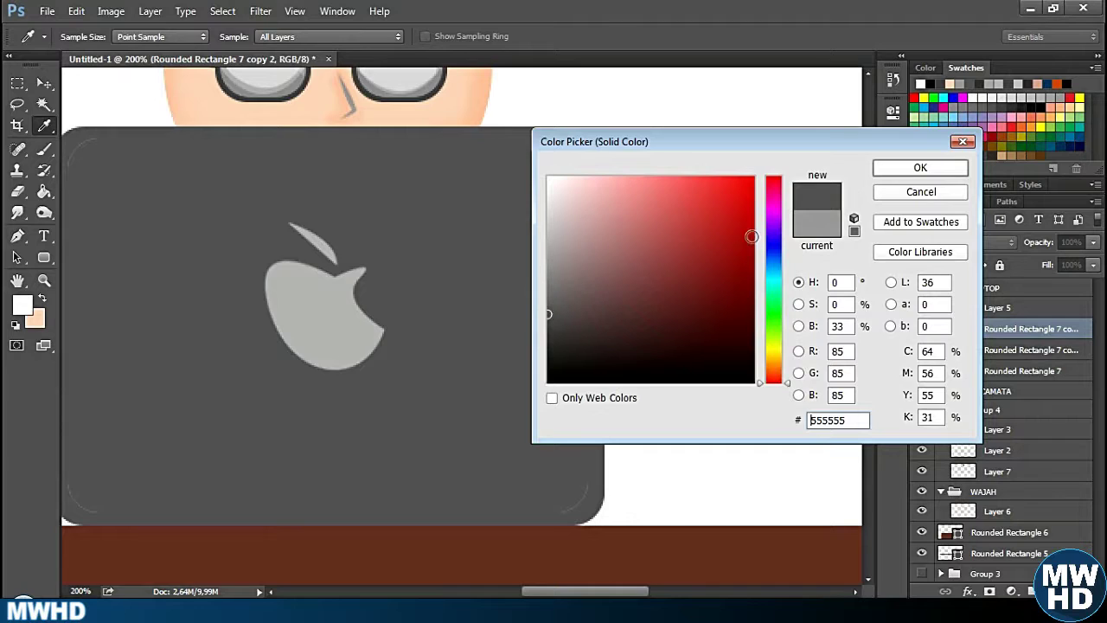
text(000000)
click(920, 167)
click(1093, 264)
drag(1092, 276, 1025, 277)
click(397, 340)
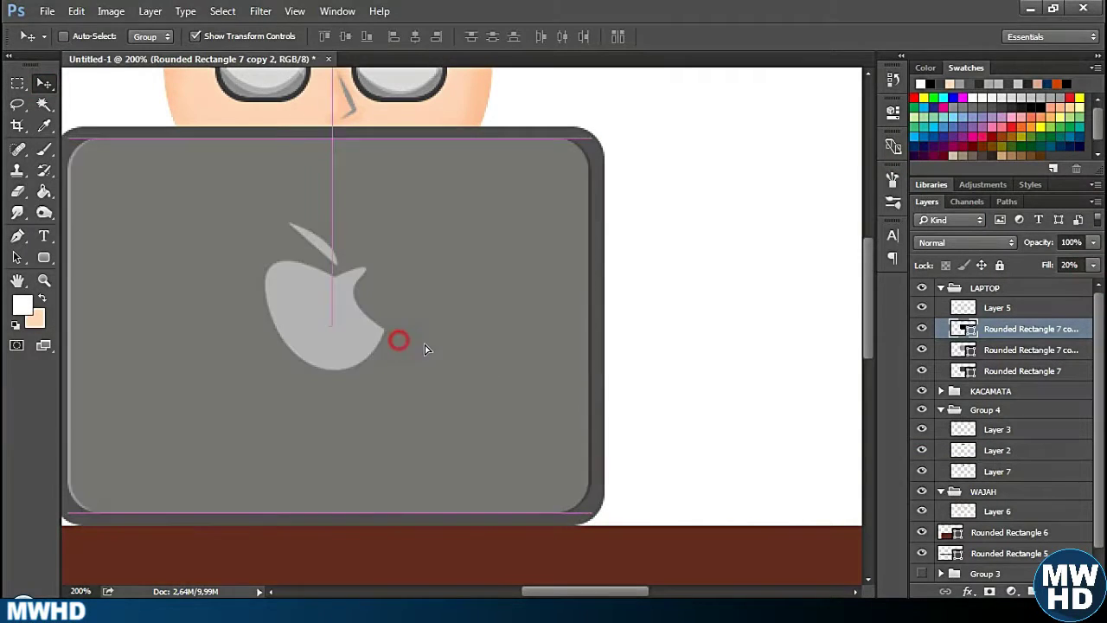
drag(424, 348, 396, 341)
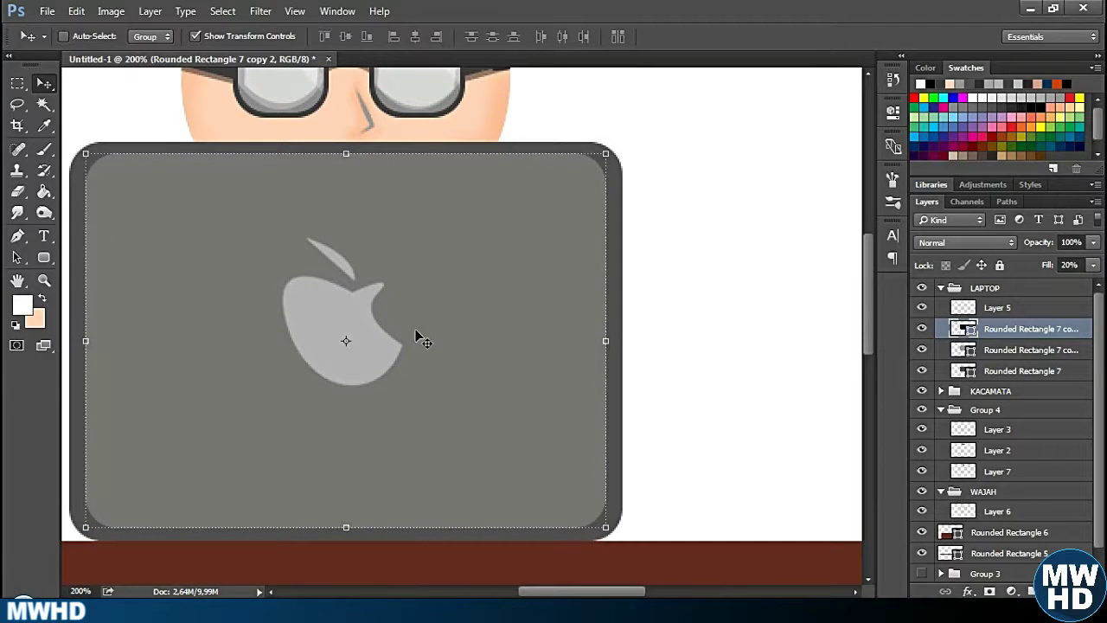
key(Delete)
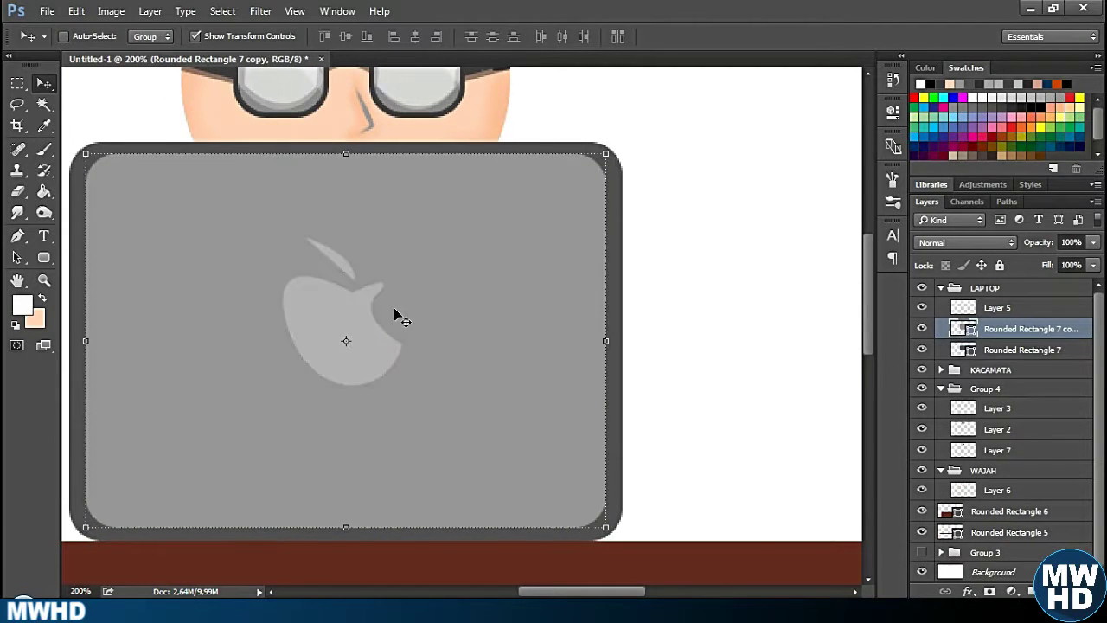
key(p)
click(1026, 310)
On a new layer, trace the laptop screen's top edge and make it a selection.
key(ctrl+shift+alt+n)
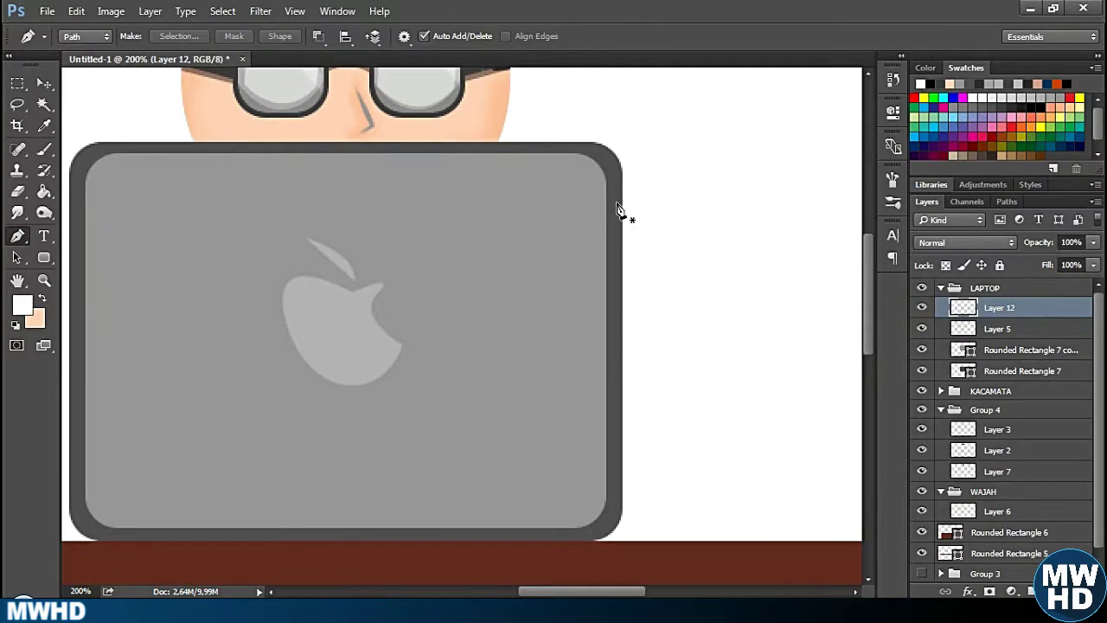
click(615, 212)
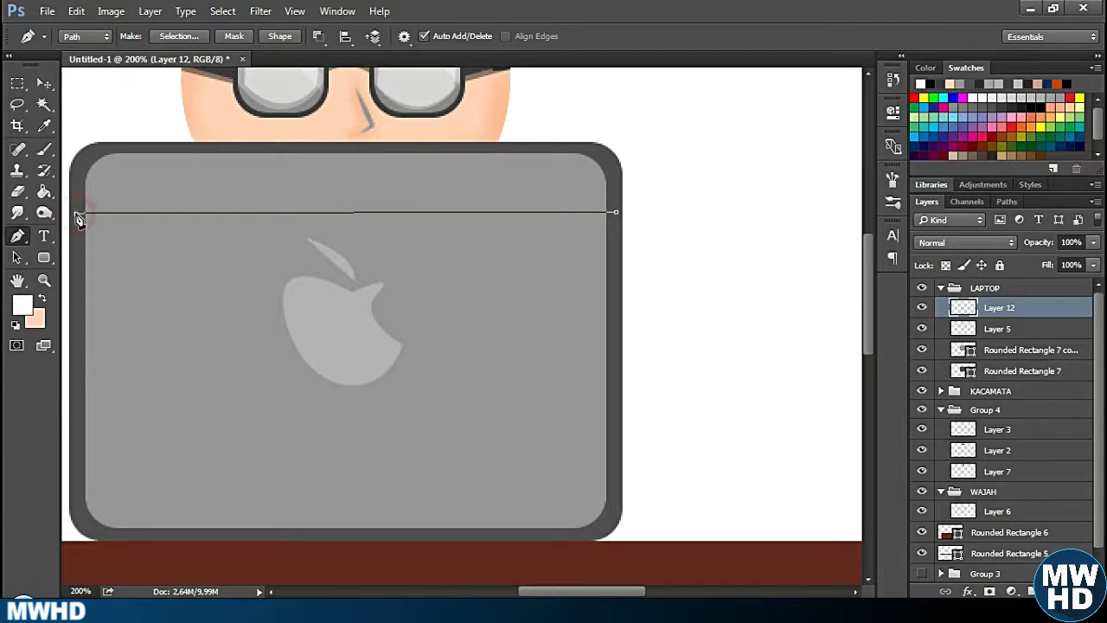
drag(77, 218, 61, 346)
key(ctrl+z)
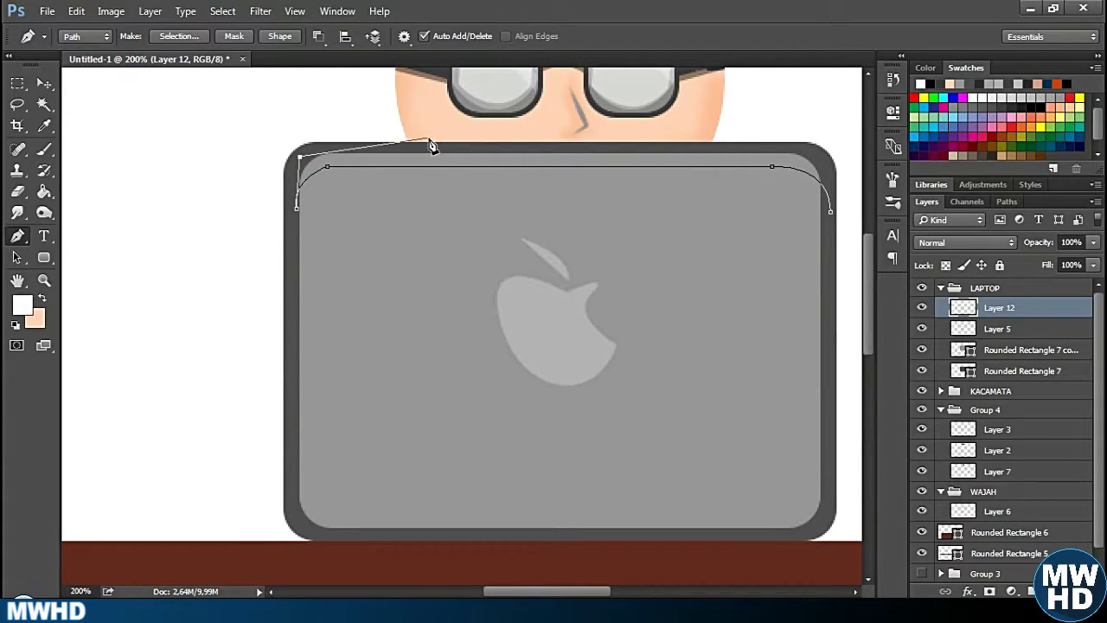
click(817, 148)
click(830, 211)
right_click(581, 206)
click(637, 290)
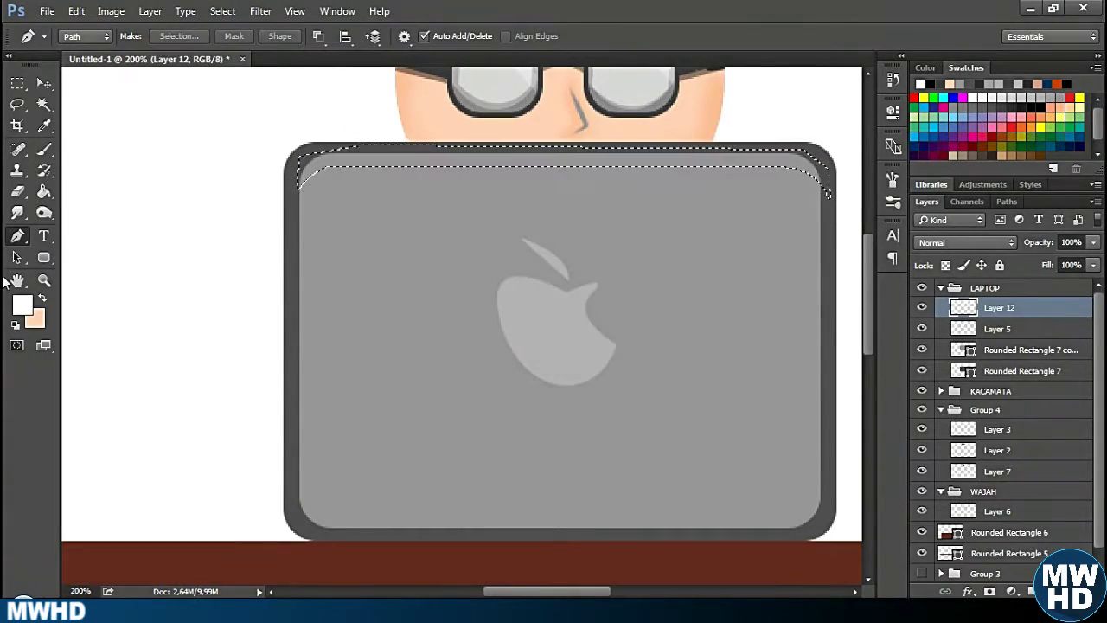
Fill the top-edge selection with black and deselect it.
click(22, 305)
click(920, 168)
click(44, 191)
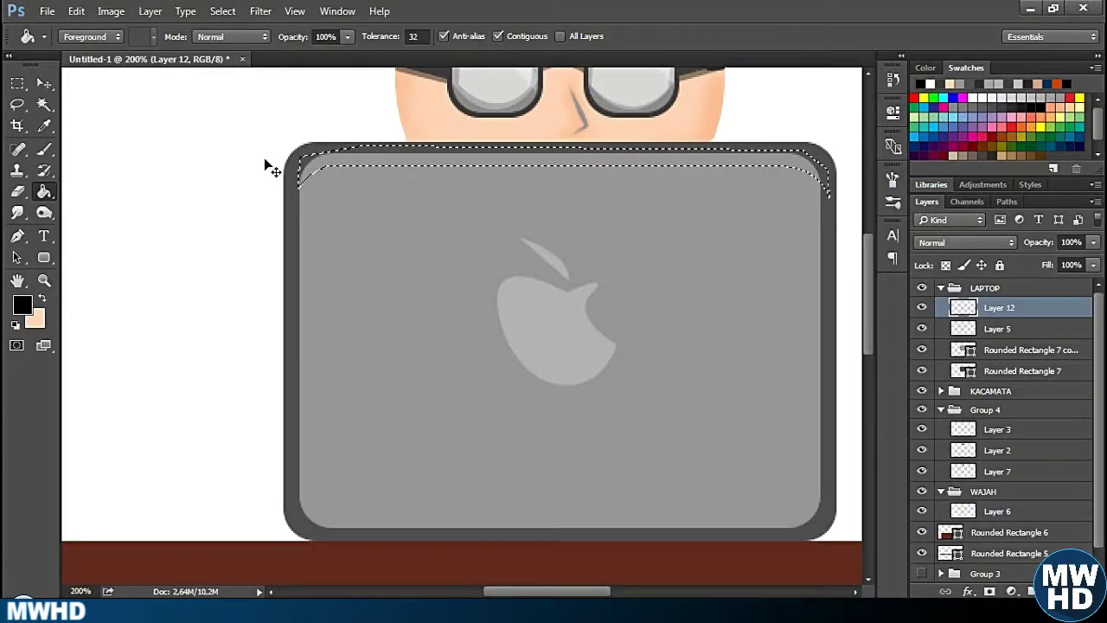
click(352, 160)
key(ctrl+d)
key(m)
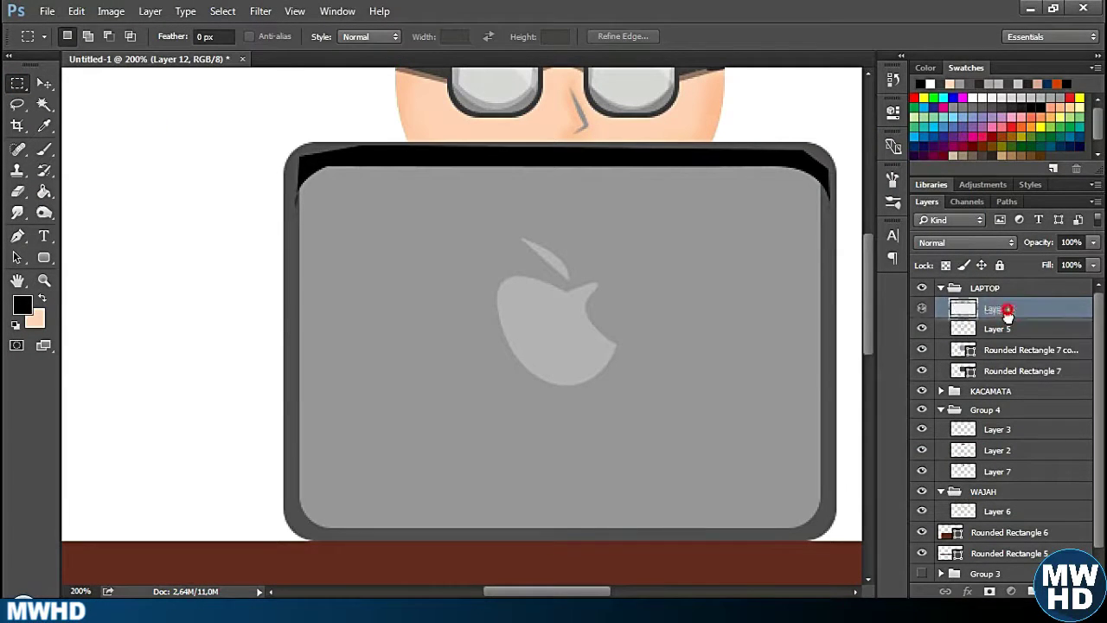
Move Layer 12 above Rounded Rectangle 7 copy and set its fill to 27%.
mouse_move(995, 310)
mouse_down()
mouse_move(1019, 370)
mouse_move(1014, 318)
mouse_up()
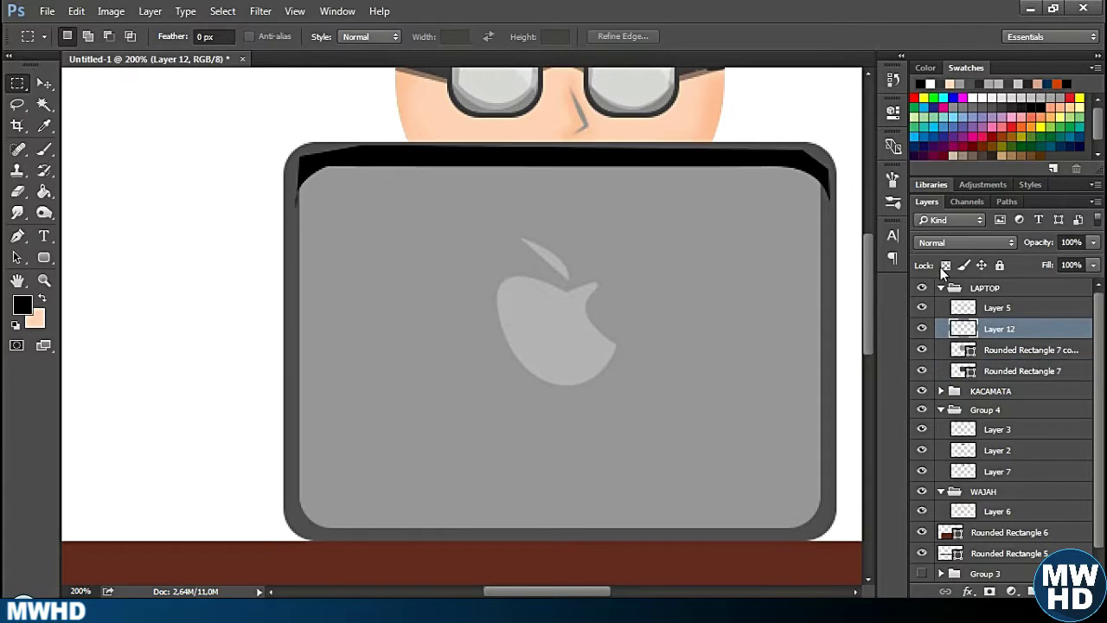
click(1093, 265)
drag(1091, 283, 1033, 295)
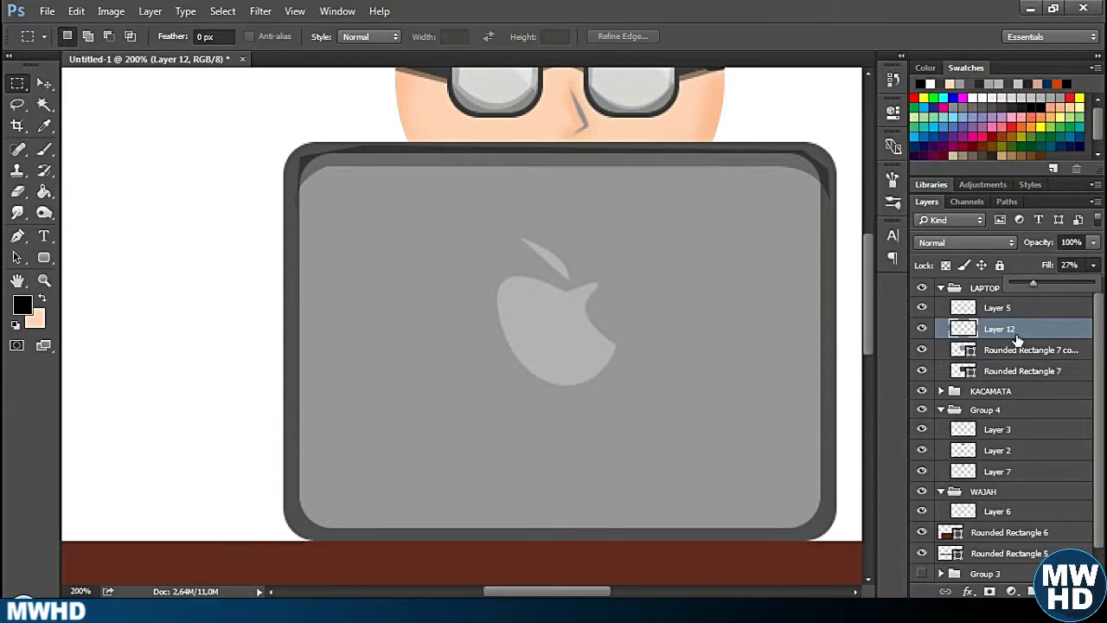
ctrl+click(962, 355)
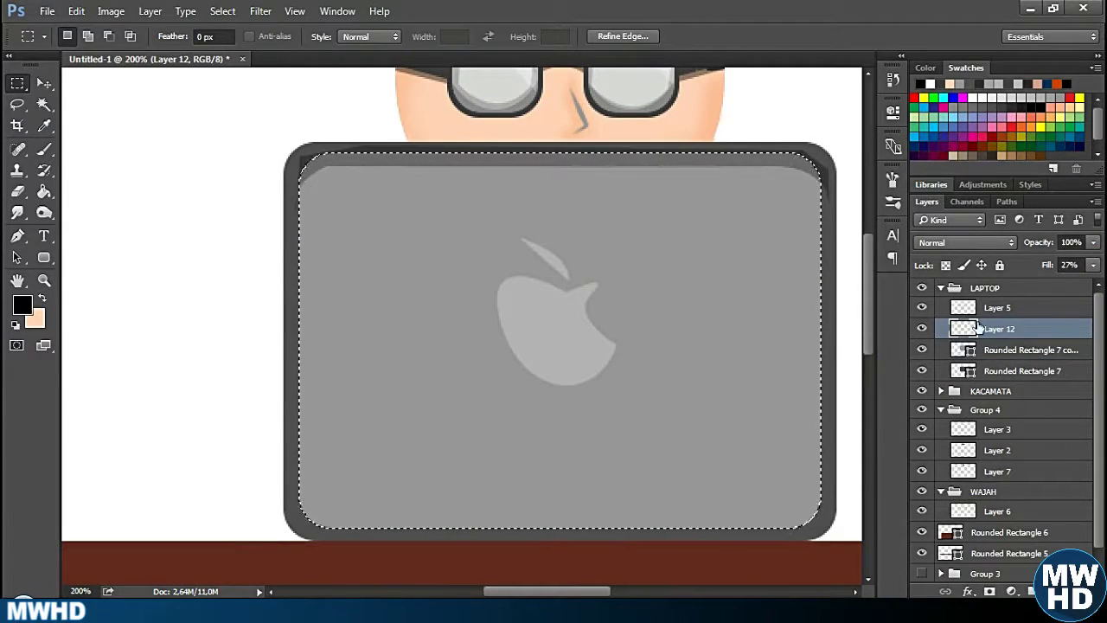
click(395, 268)
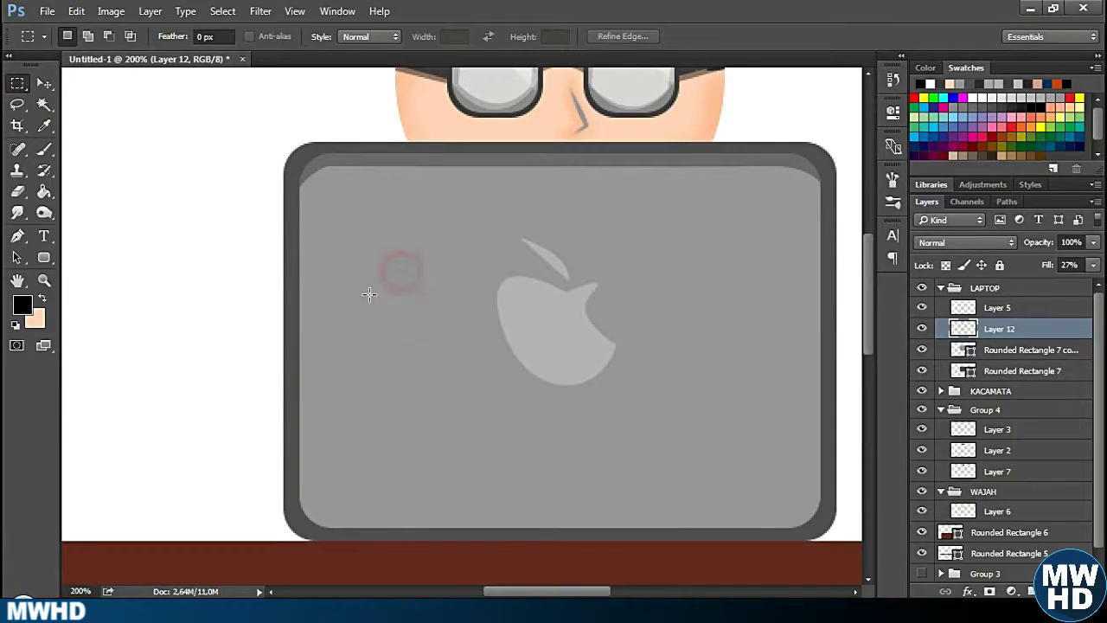
key(ctrl+minus)
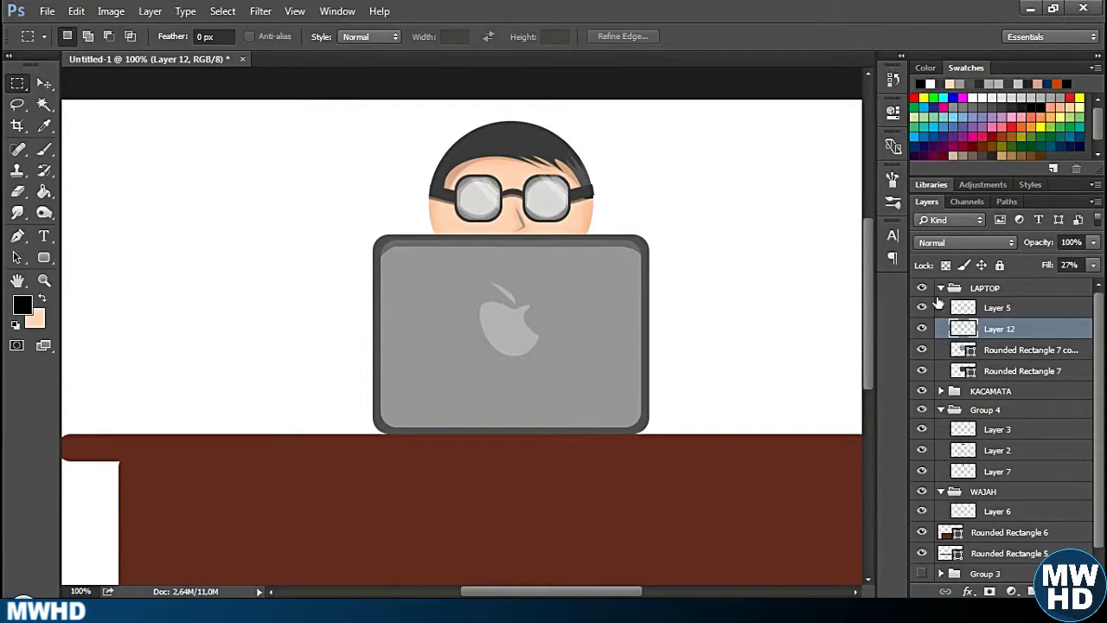
Delete Layer 12, duplicate the laptop screen shape and fill the lower copy black.
key(Delete)
key(ctrl+j)
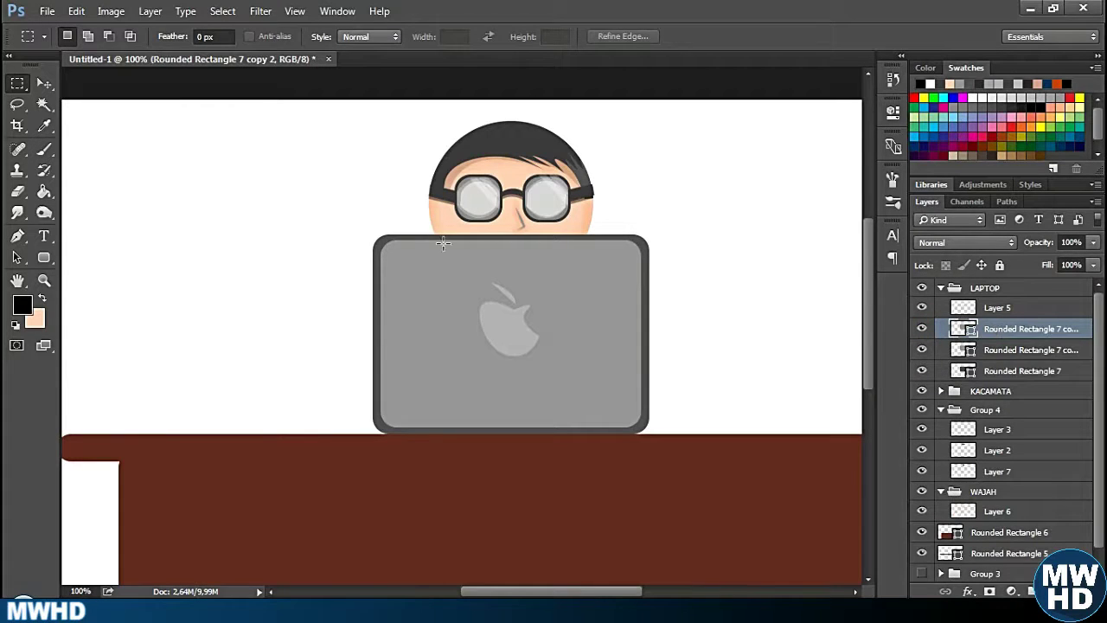
click(991, 354)
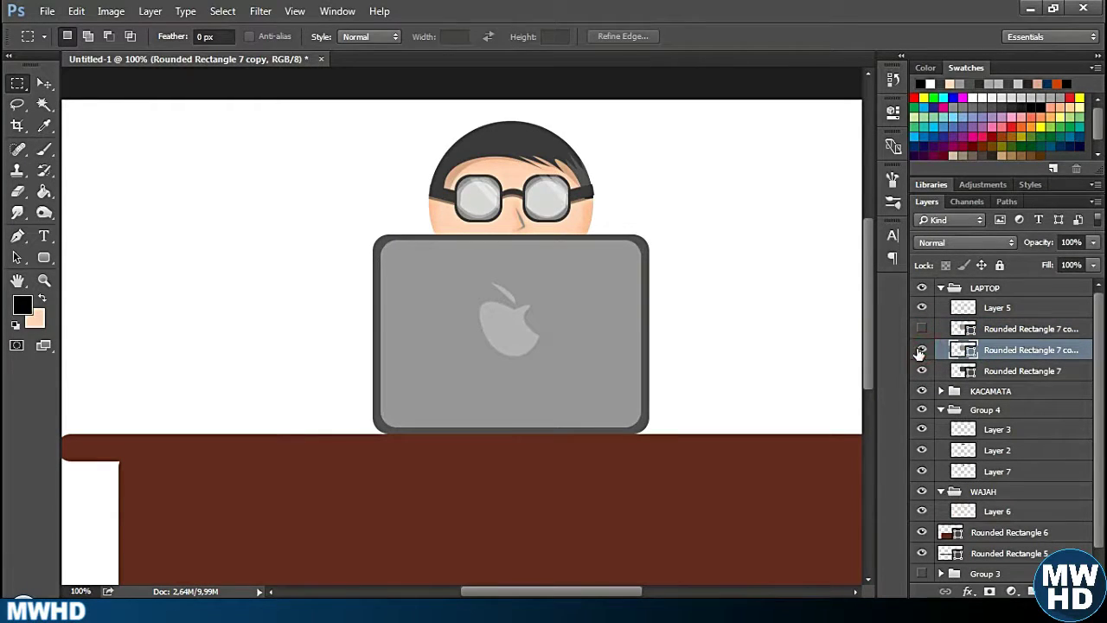
key(v)
double_click(966, 350)
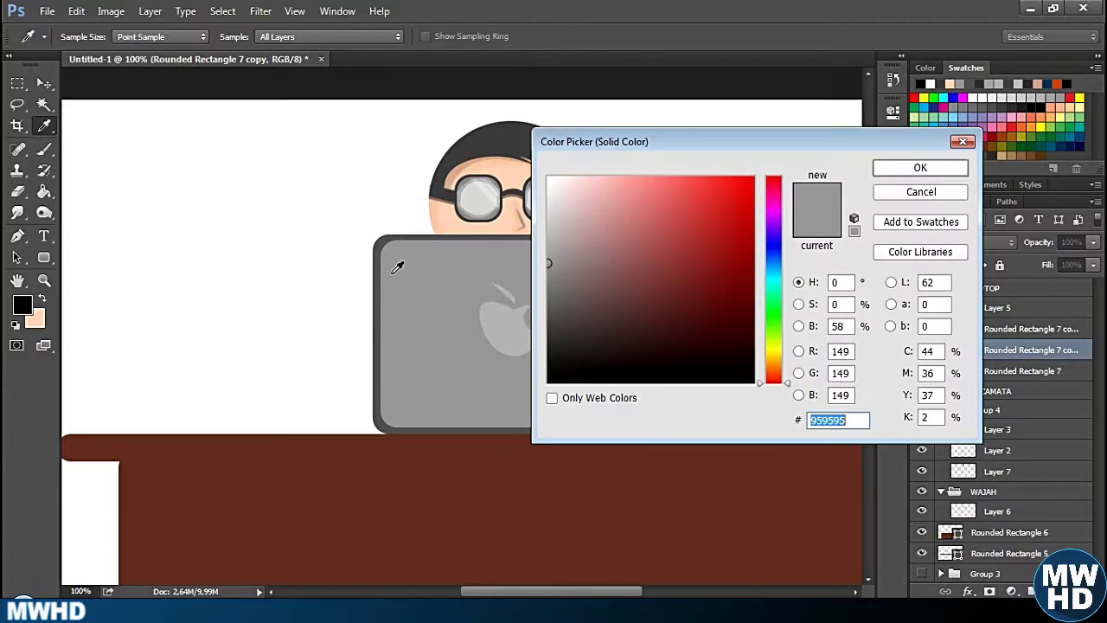
click(551, 280)
drag(551, 279, 549, 406)
click(920, 168)
key(ctrl+z)
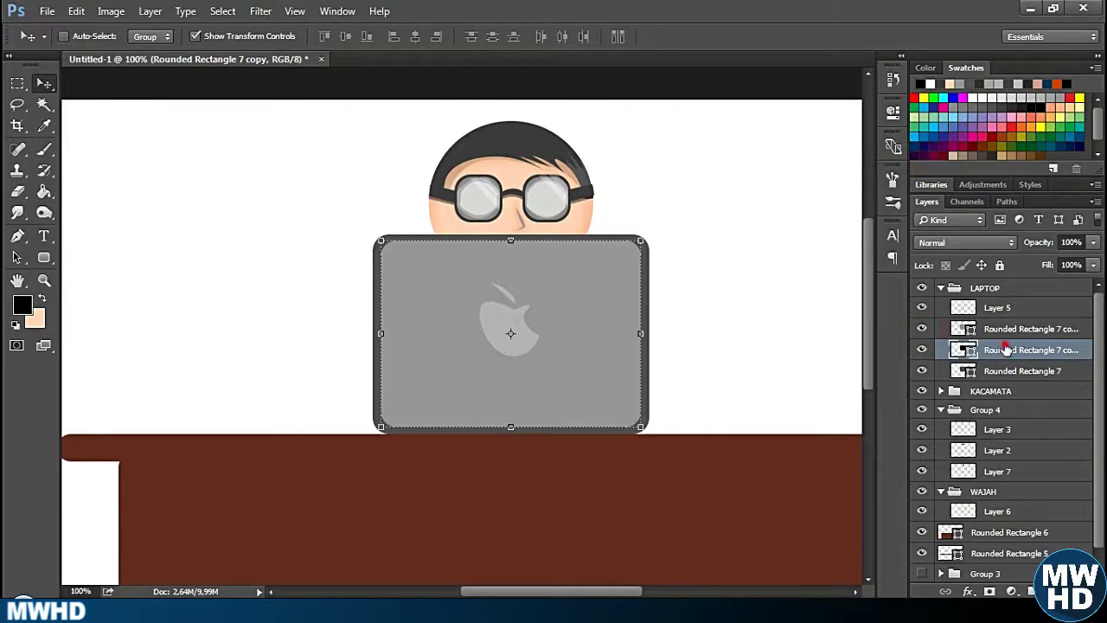
key(ctrl+z)
key(ctrl+z)
Shrink the upper screen copy slightly inward and lower the black copy's fill.
click(991, 329)
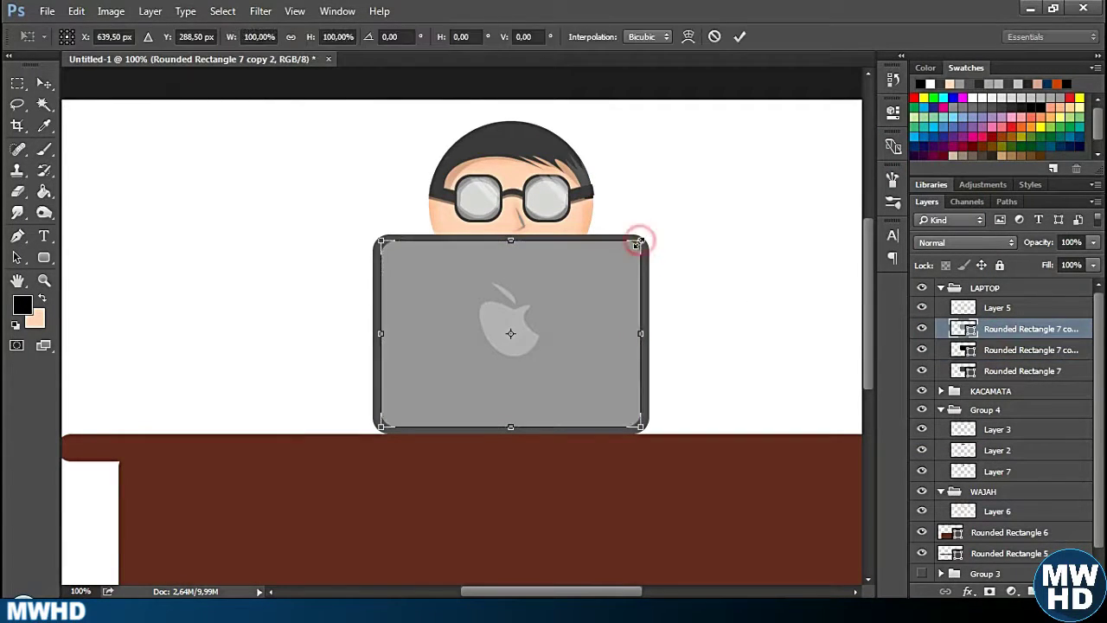
drag(640, 240, 637, 243)
key(Return)
click(1031, 310)
click(1094, 265)
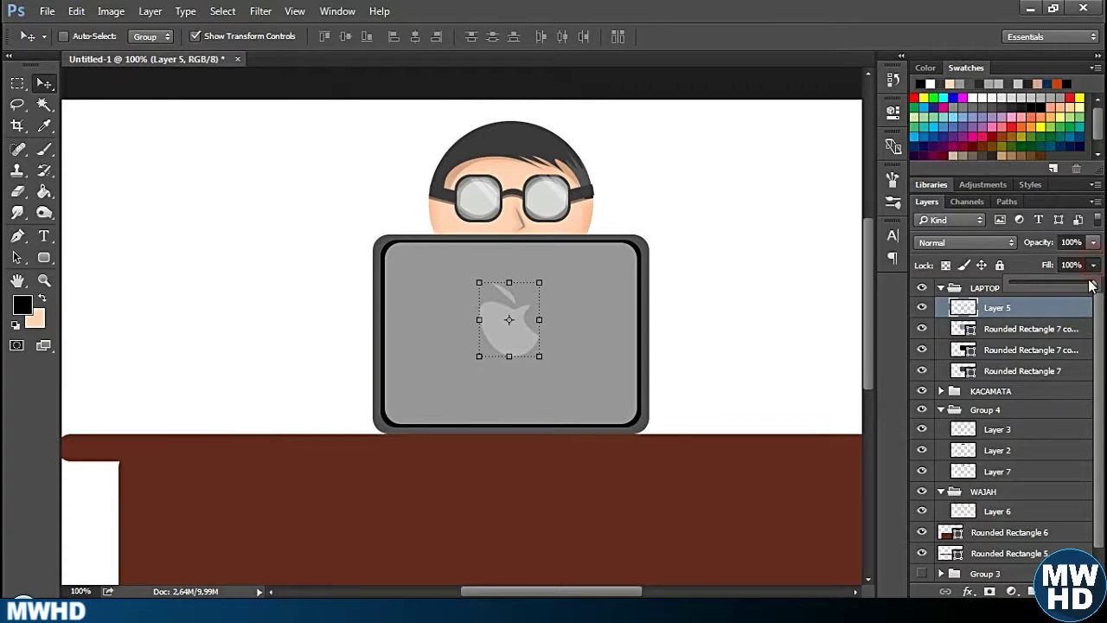
key(alt+bracketleft)
key(alt+bracketleft)
drag(1093, 283, 1023, 286)
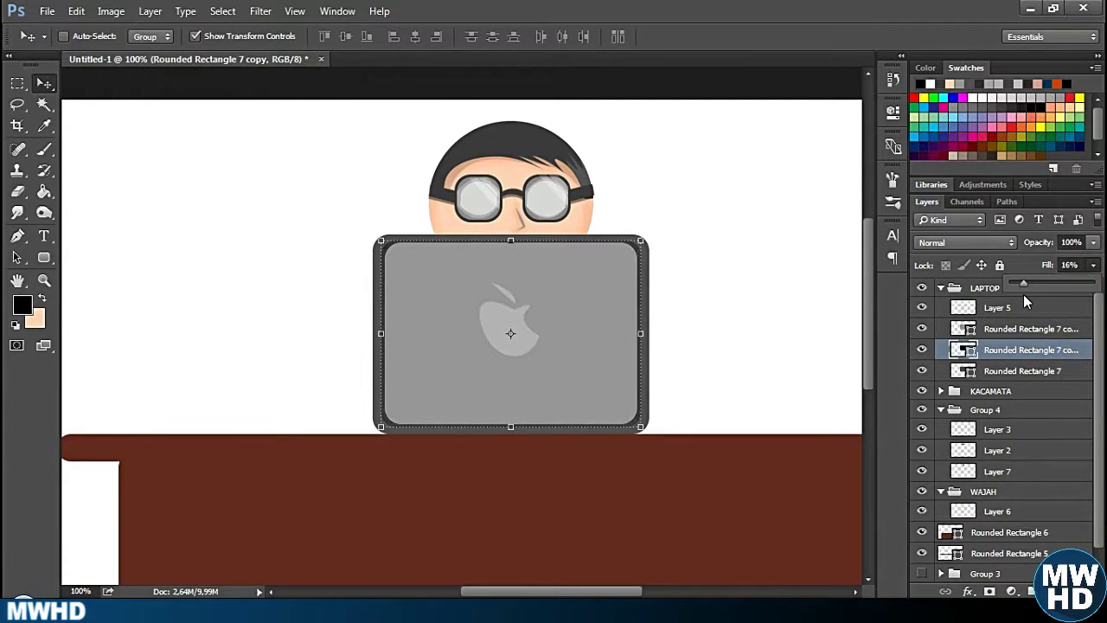
Set the copied screen layer's fill to 24% and collapse the LAPTOP group.
key(ctrl+plus)
key(ctrl+plus)
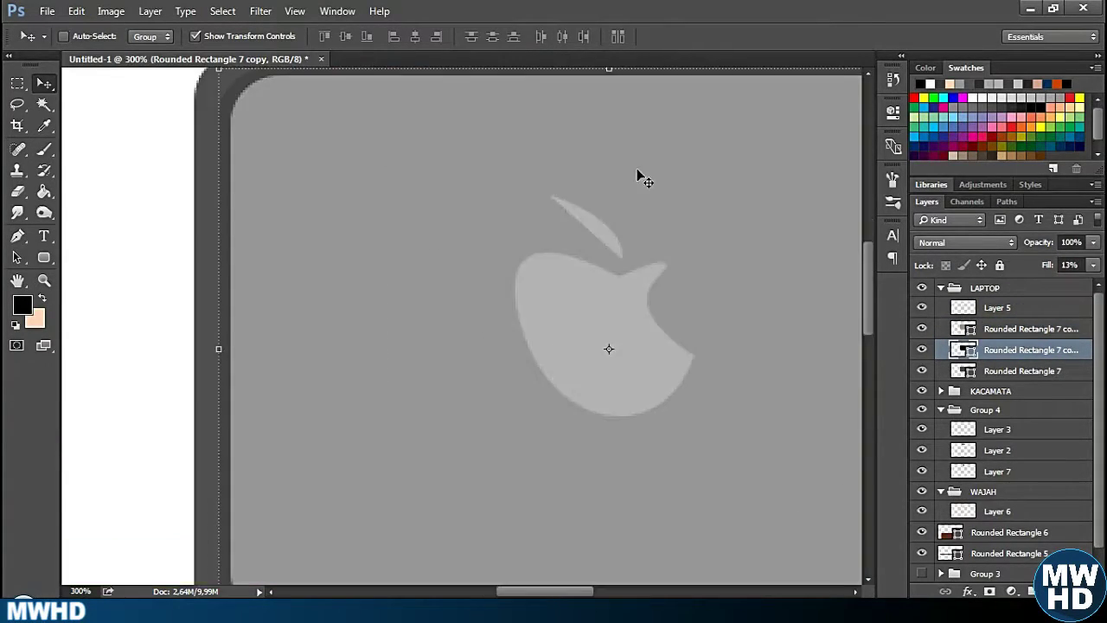
mouse_move(1020, 295)
mouse_down()
mouse_move(1007, 287)
mouse_move(1034, 289)
mouse_up()
key(ctrl+minus)
key(ctrl+minus)
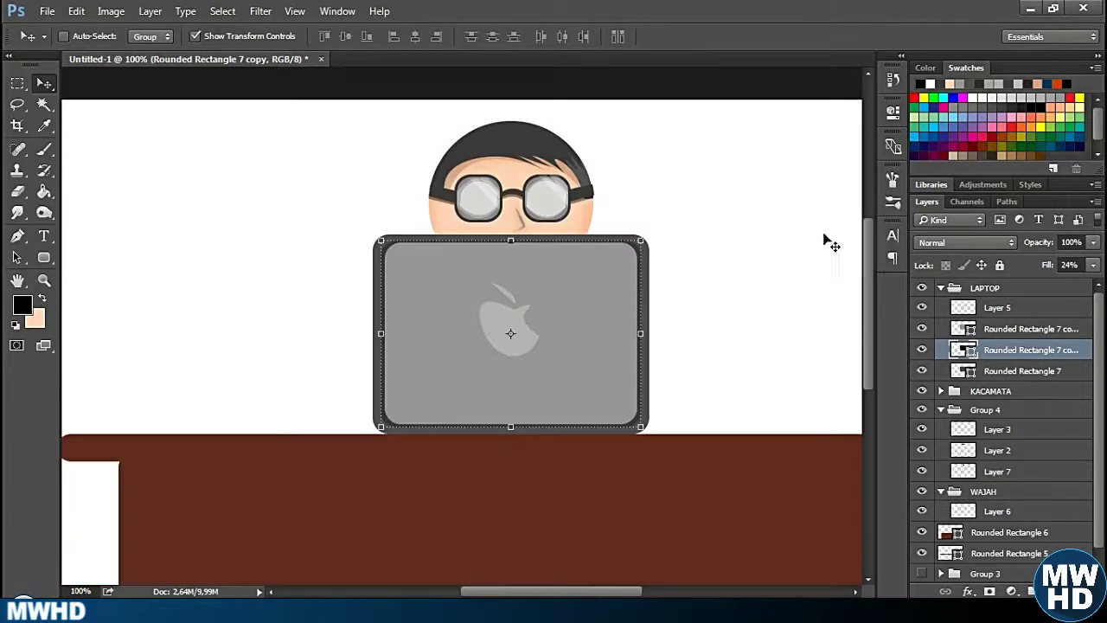
key(m)
mouse_move(543, 210)
mouse_down()
mouse_move(416, 141)
mouse_move(493, 51)
mouse_up()
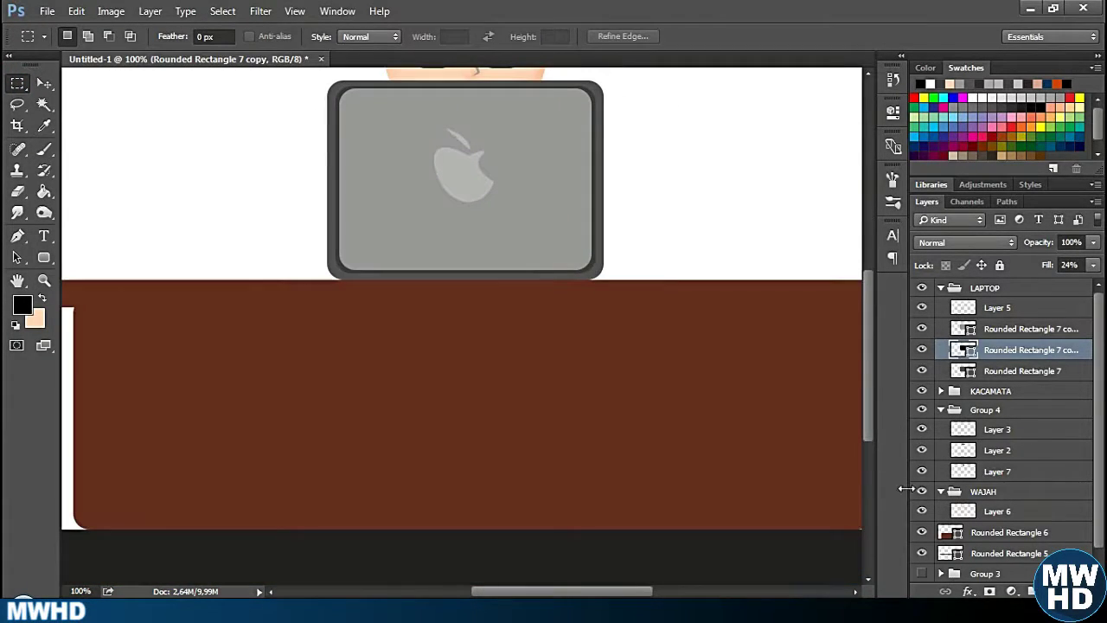
click(941, 287)
click(941, 326)
Rename Group 4 to RAMBUT.
key(ctrl+minus)
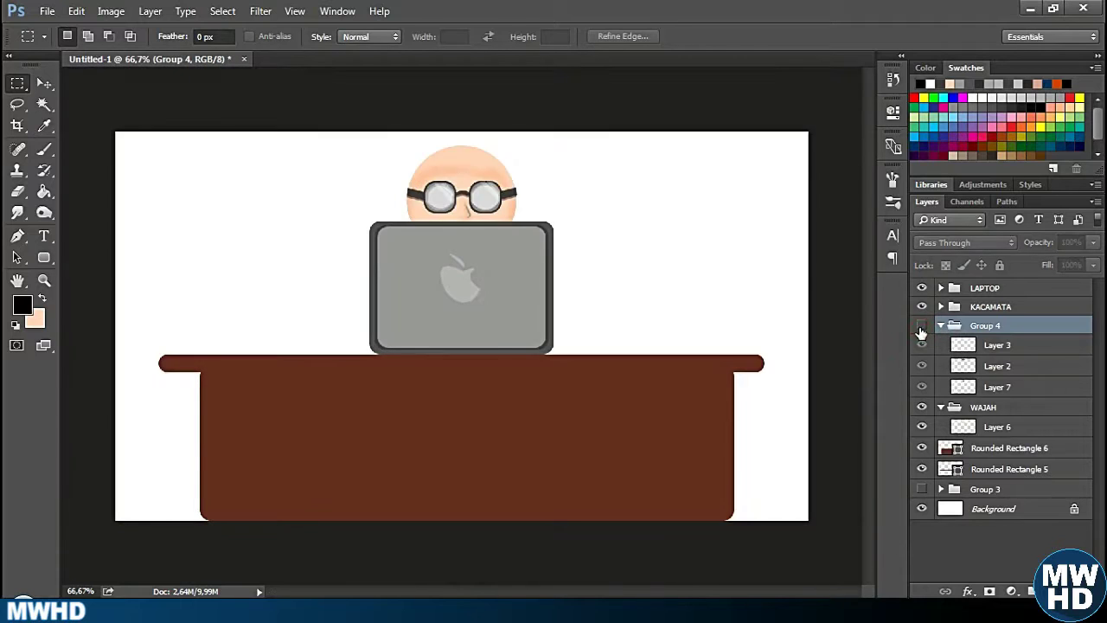
double_click(986, 325)
text(RAMBUT)
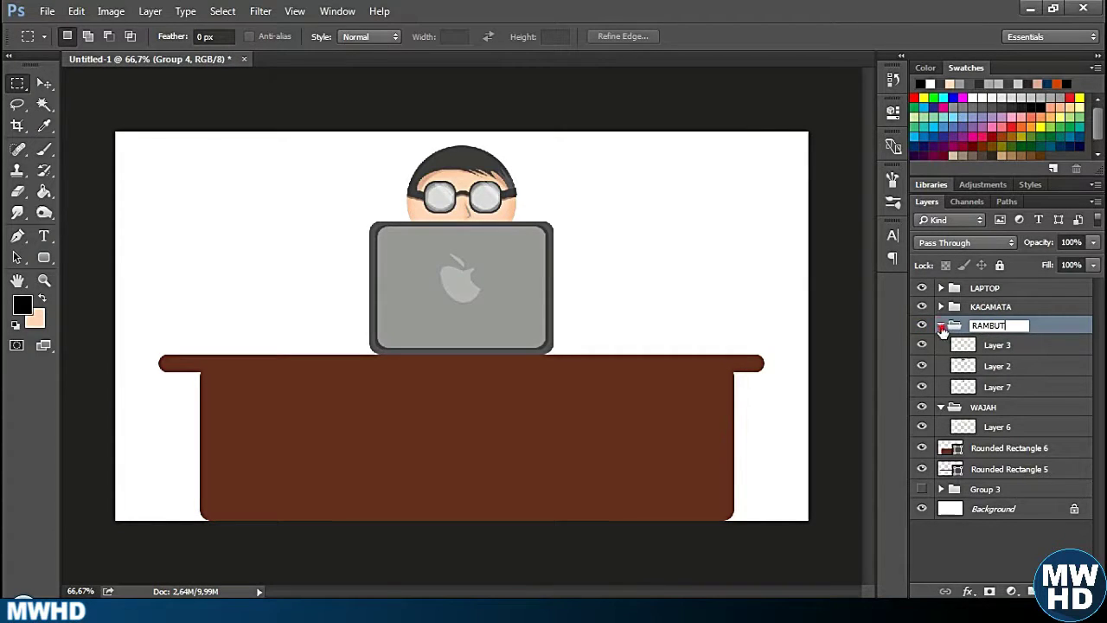
click(941, 325)
key(ctrl+plus)
click(1008, 383)
Group Rounded Rectangle 6 and 5 into a new group named MEJA.
shift+click(1009, 403)
key(ctrl+g)
click(1009, 423)
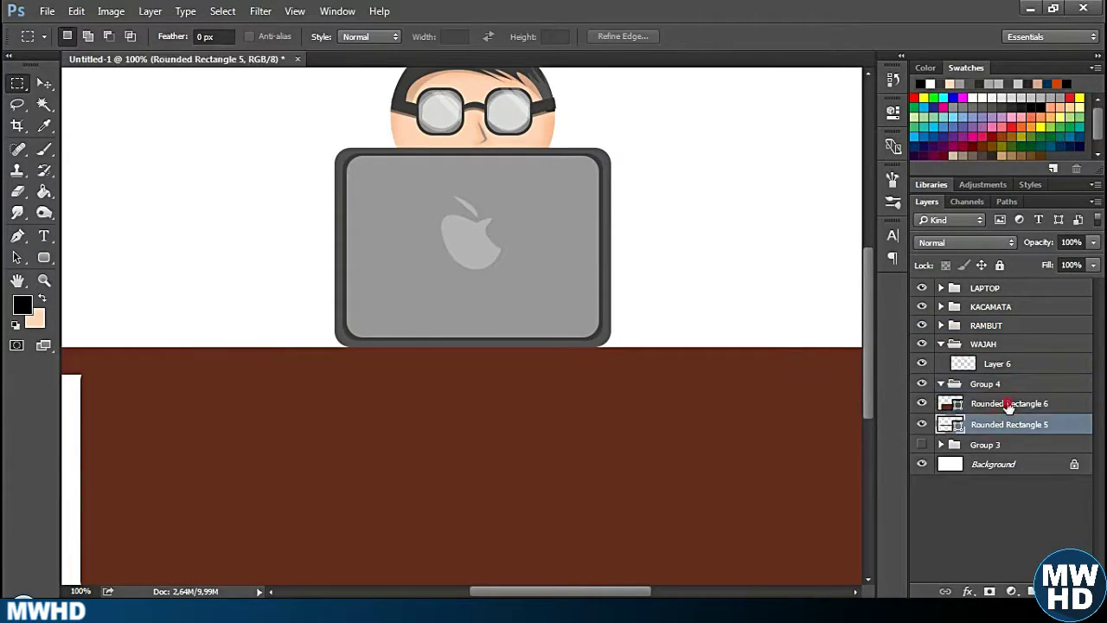
click(986, 383)
click(941, 383)
double_click(986, 383)
text(ME)
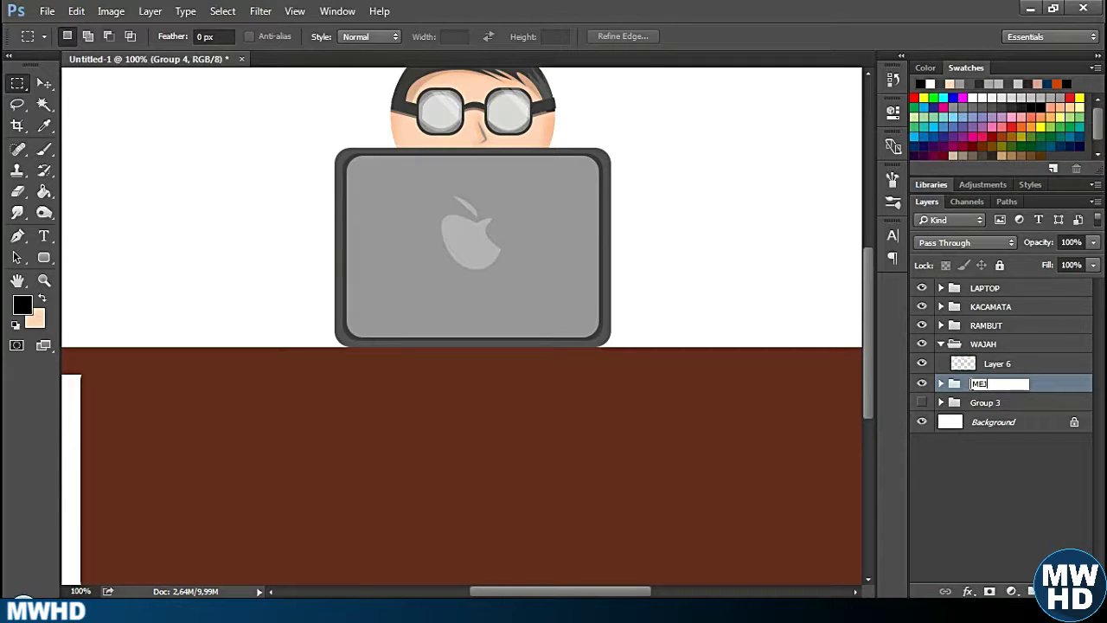
text(JA)
click(941, 383)
key(ctrl+minus)
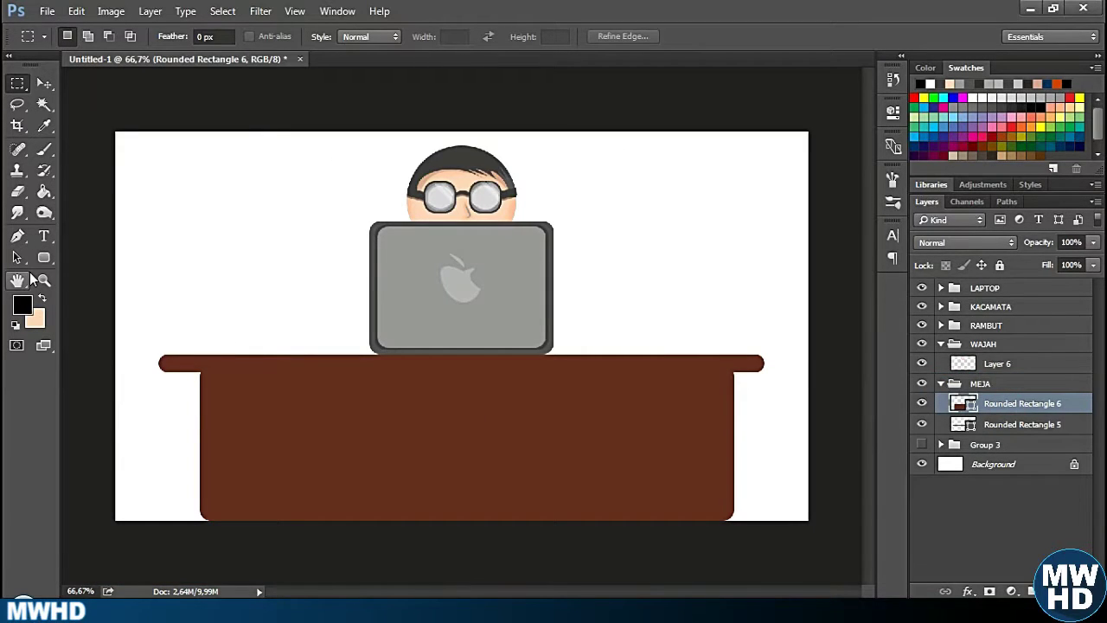
Change the desk body and desk top fills from brown to dark teal 1e5161.
double_click(961, 406)
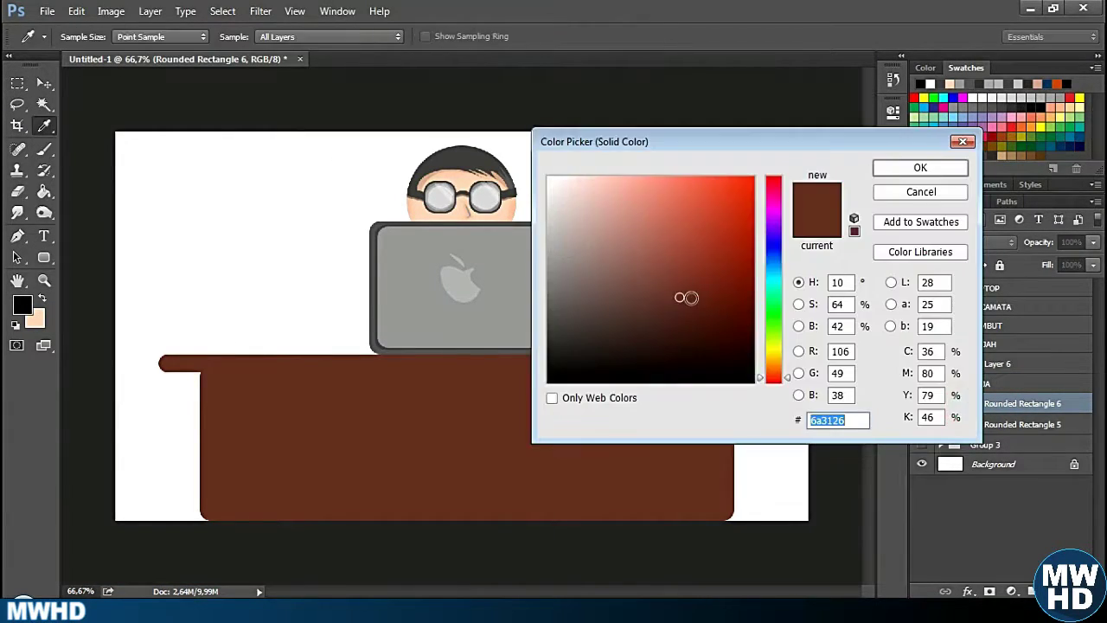
drag(582, 316, 576, 308)
click(689, 305)
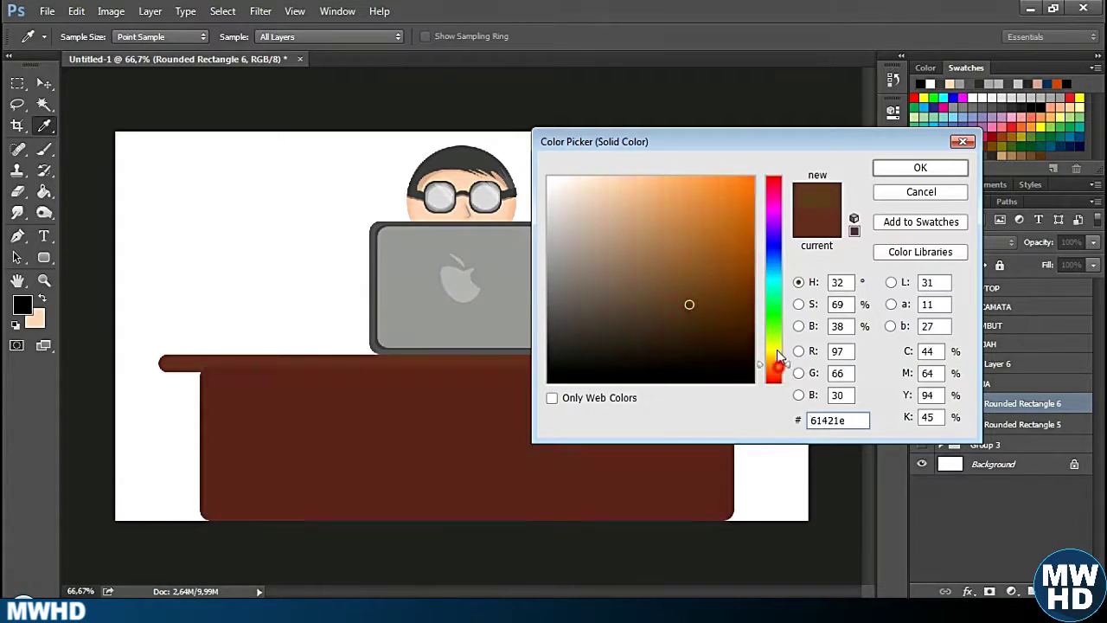
click(891, 178)
click(989, 424)
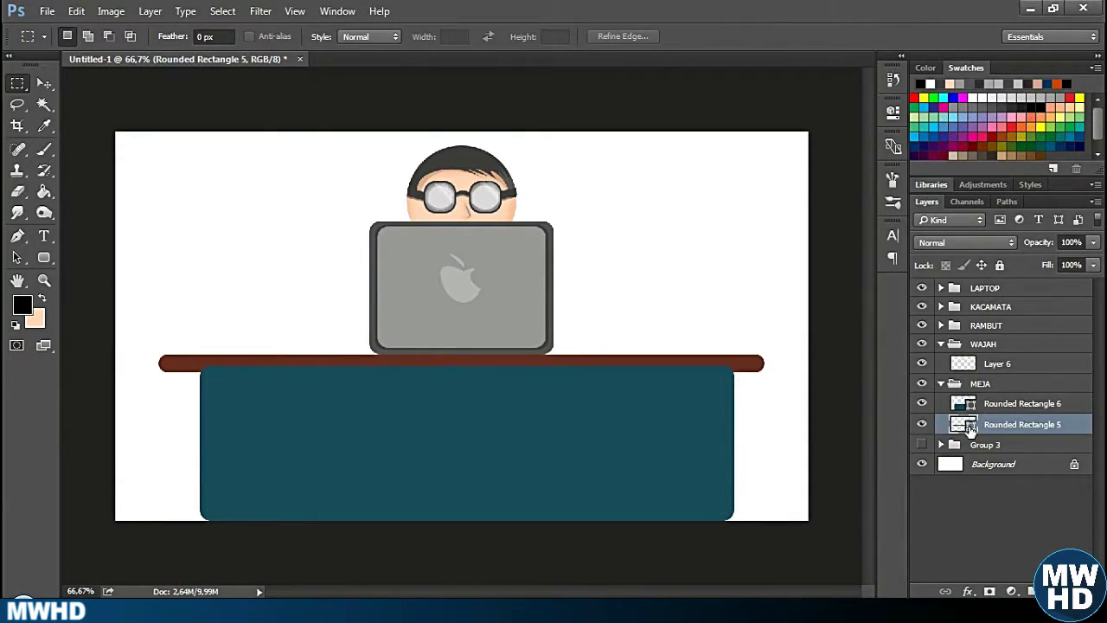
double_click(967, 425)
click(920, 167)
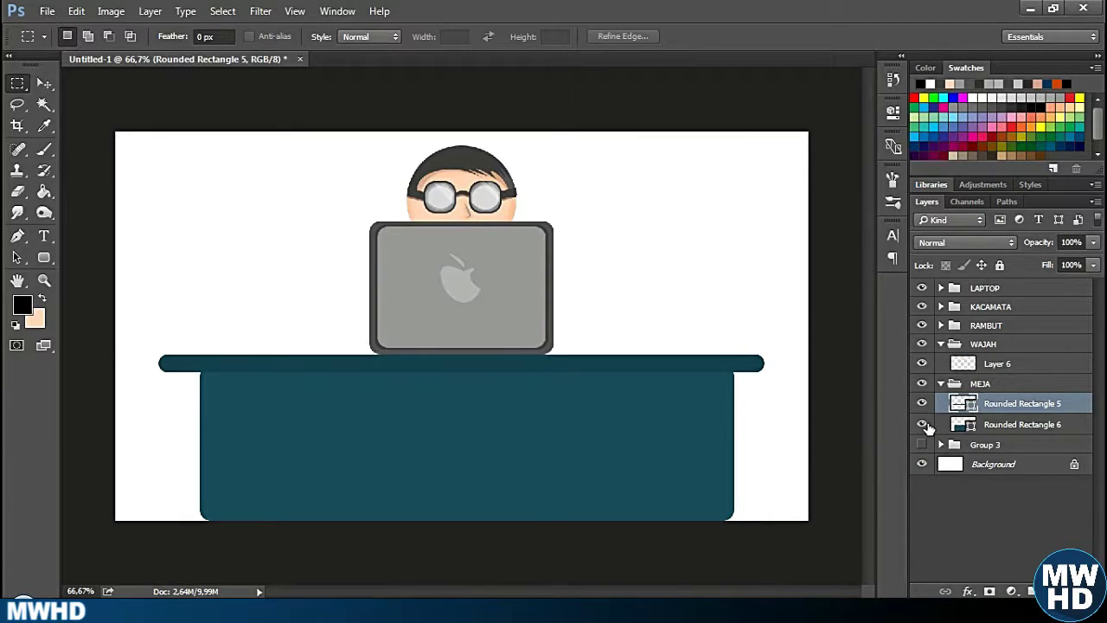
ctrl+click(962, 403)
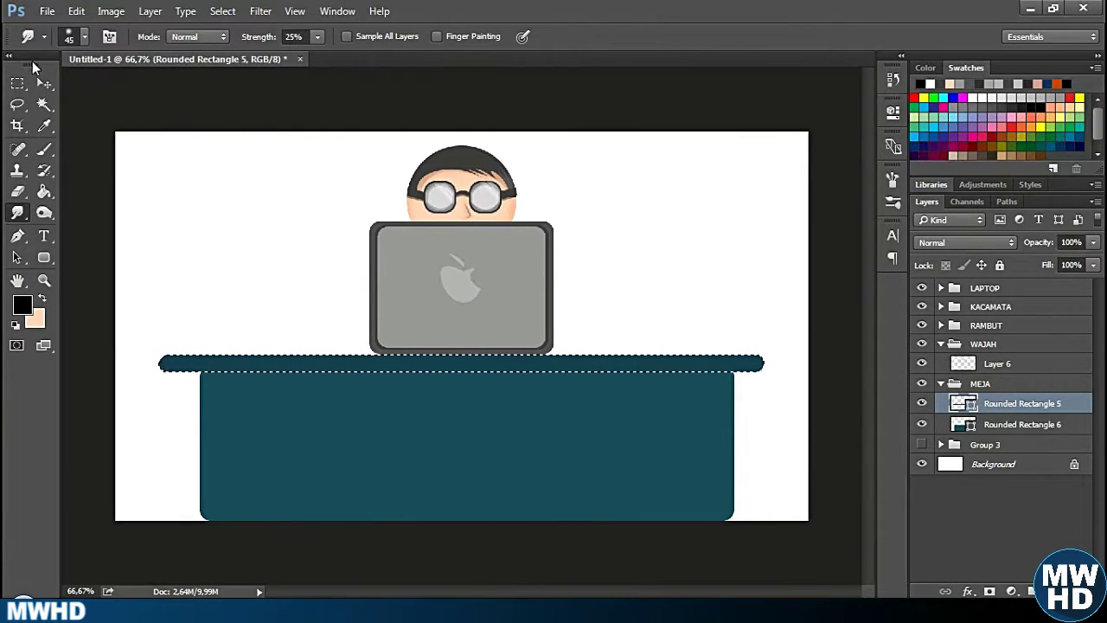
Duplicate the desk body, narrow it slightly and colour it darker teal 1a414e.
key(ctrl+plus)
drag(468, 332, 353, 231)
key(alt+bracketleft)
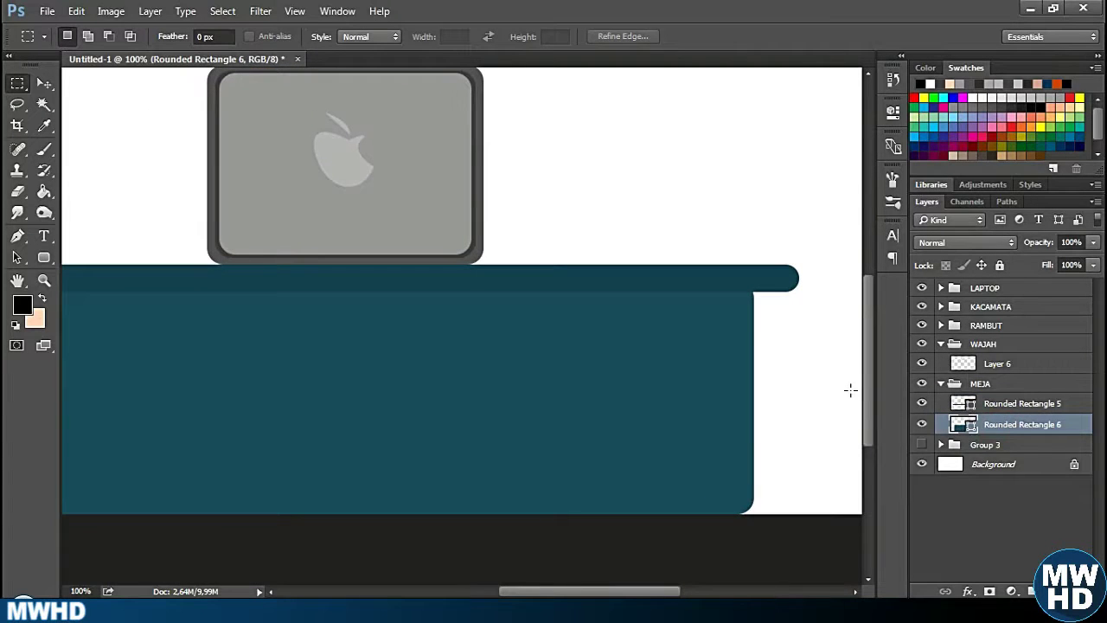
key(ctrl+j)
key(v)
key(ctrl+t)
drag(741, 511, 736, 508)
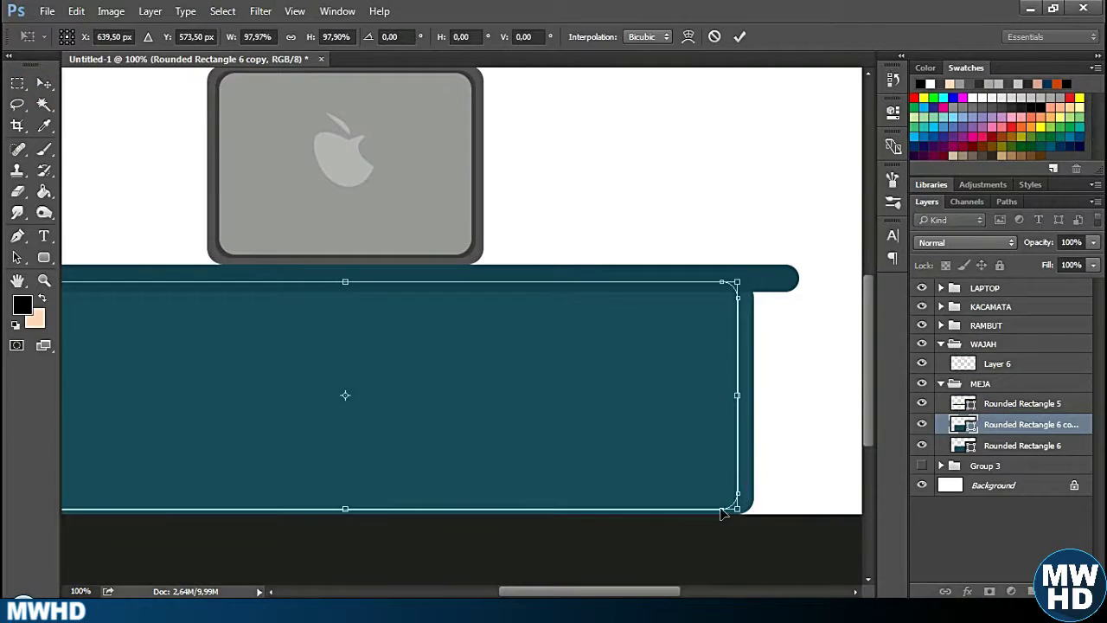
key(Return)
double_click(951, 428)
click(687, 317)
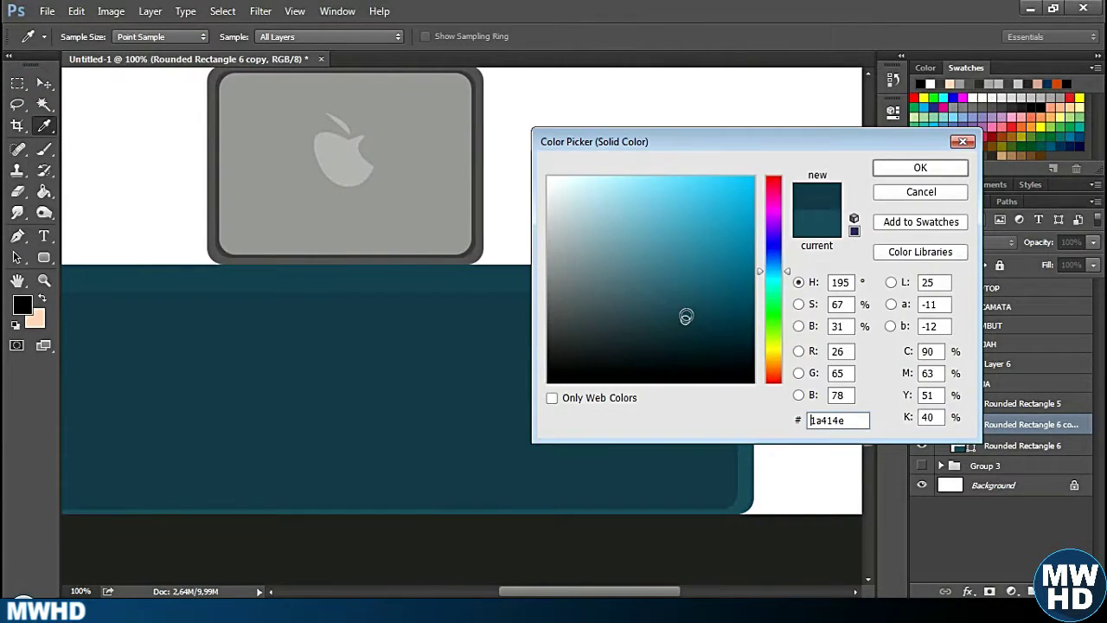
key(Return)
Nudge the darker desk copy into place and narrow it a little more.
key(ctrl+minus)
key(m)
key(v)
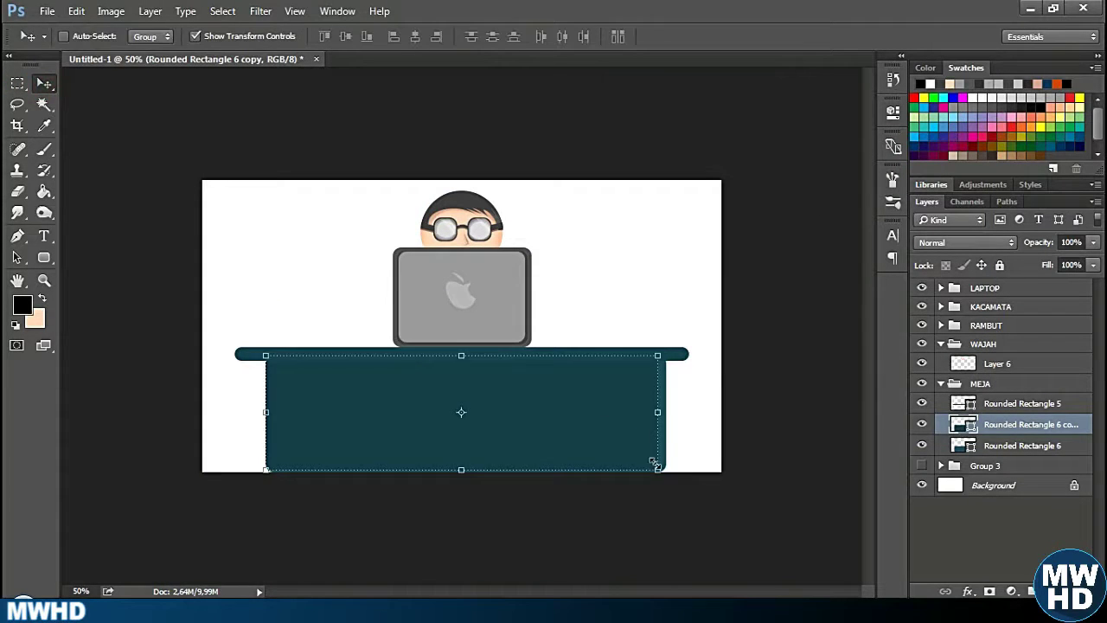
drag(568, 415, 547, 413)
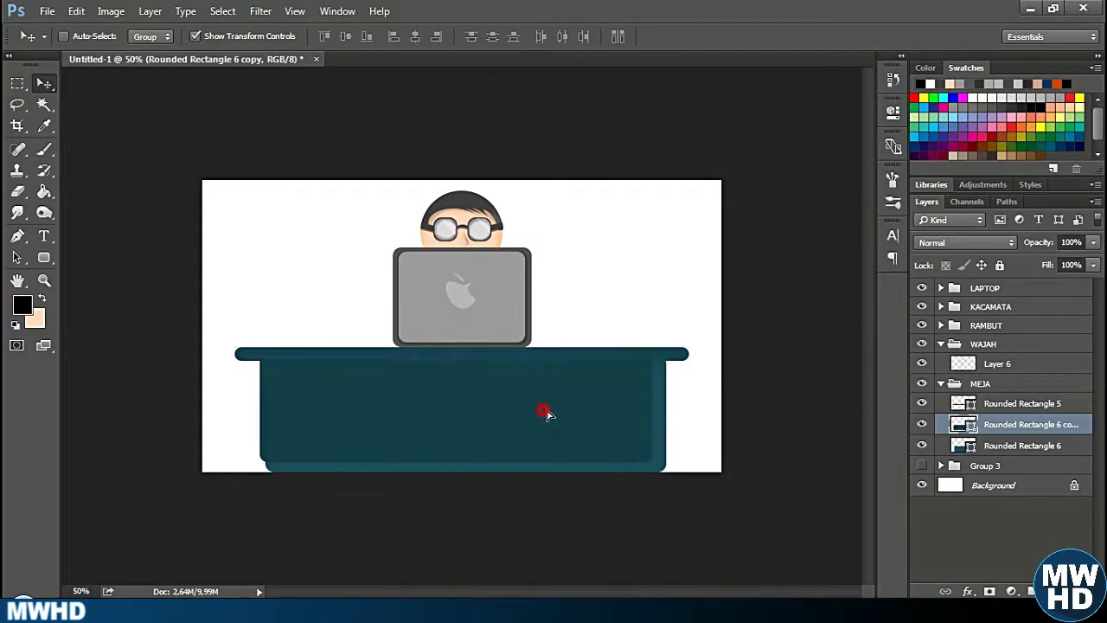
key(ctrl+t)
drag(662, 350, 657, 353)
key(Return)
key(m)
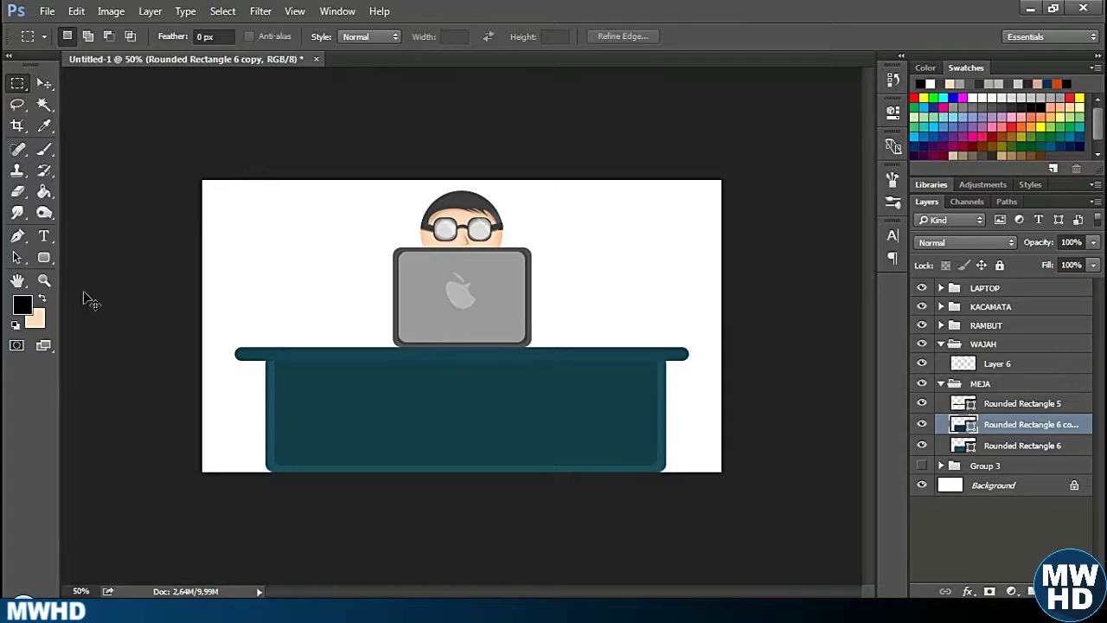
key(ctrl+plus)
key(ctrl+plus)
Make a half-height lighter teal copy of the desk top as a highlight strip.
key(alt+bracketright)
key(ctrl+j)
key(v)
scroll(77, 375, left, 2)
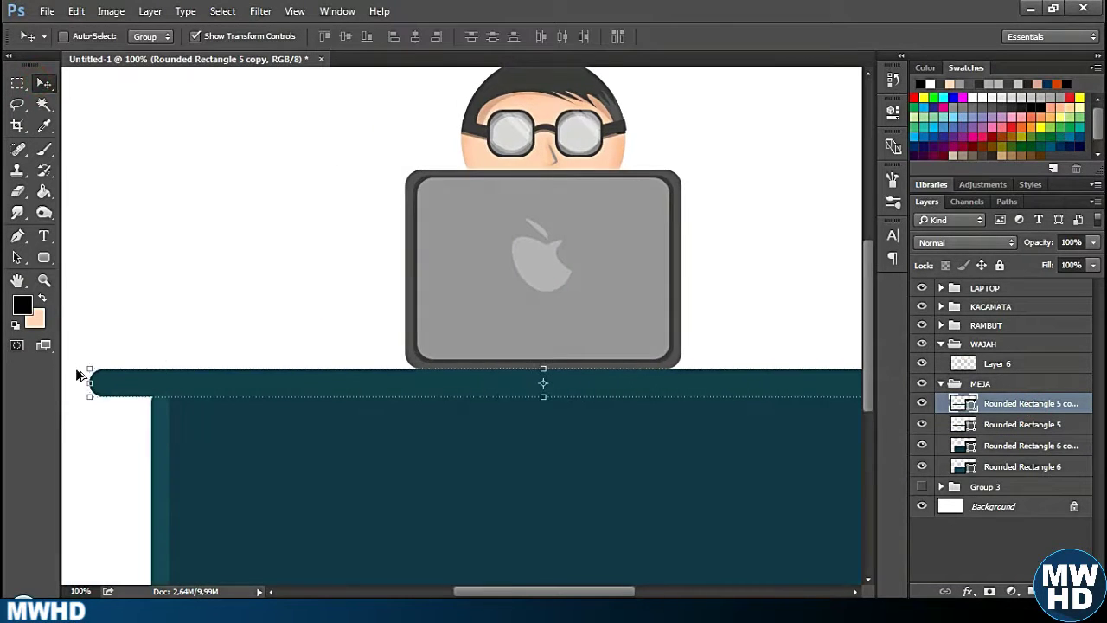
key(ctrl+t)
mouse_move(90, 395)
mouse_down()
mouse_move(227, 394)
mouse_move(90, 391)
mouse_up()
drag(543, 391, 547, 378)
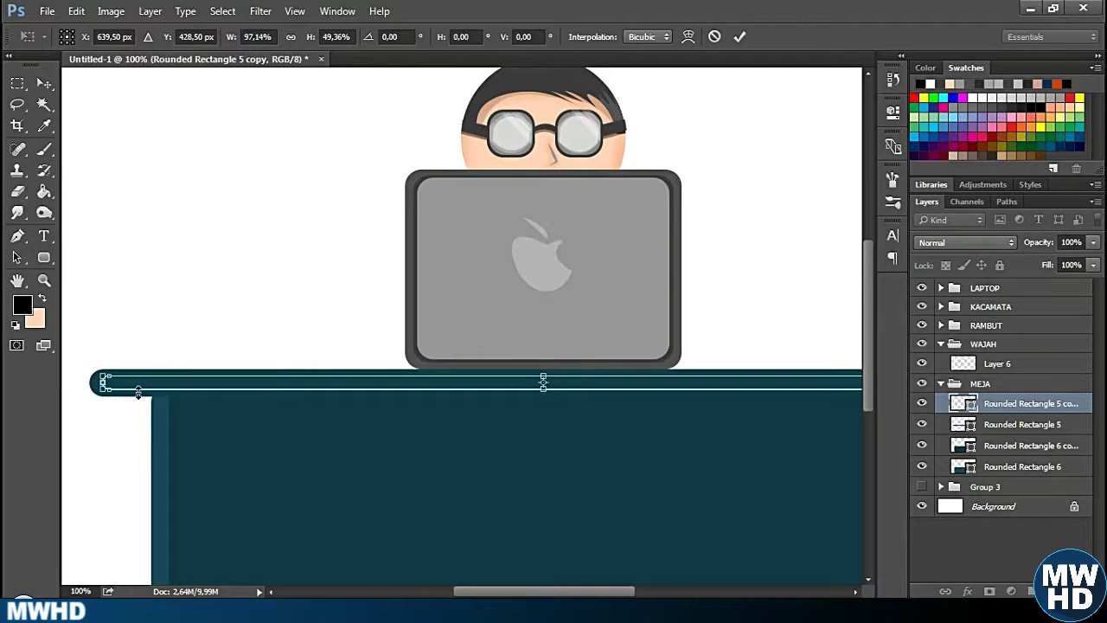
key(Return)
double_click(963, 403)
click(663, 296)
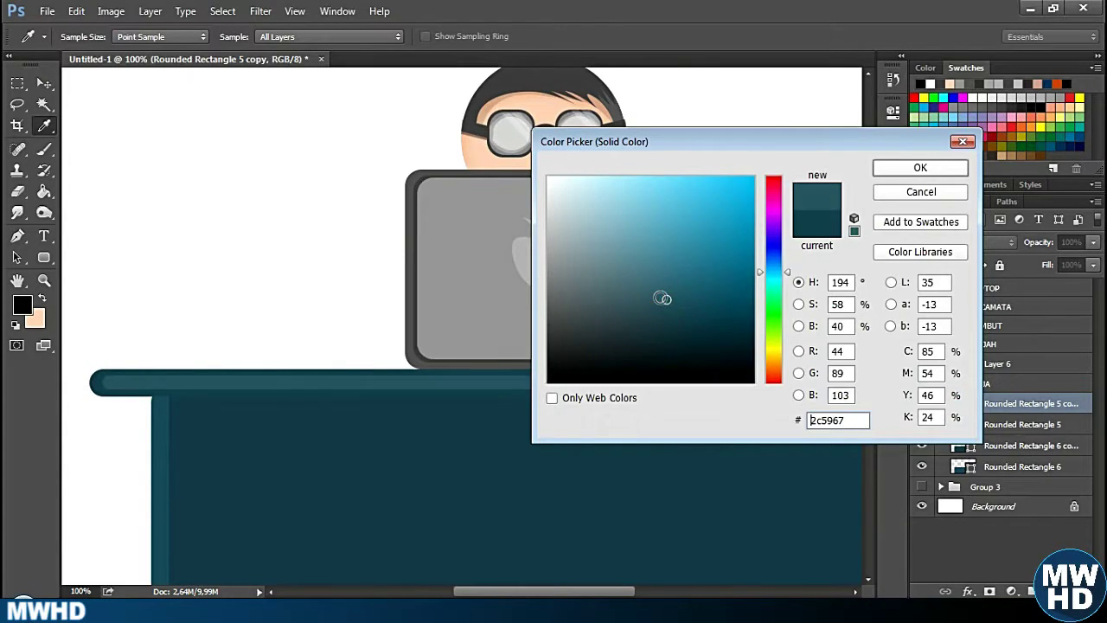
key(Return)
Duplicate the darker body copy, shrink it inside the desk and fill it lighter teal.
click(997, 443)
key(ctrl+j)
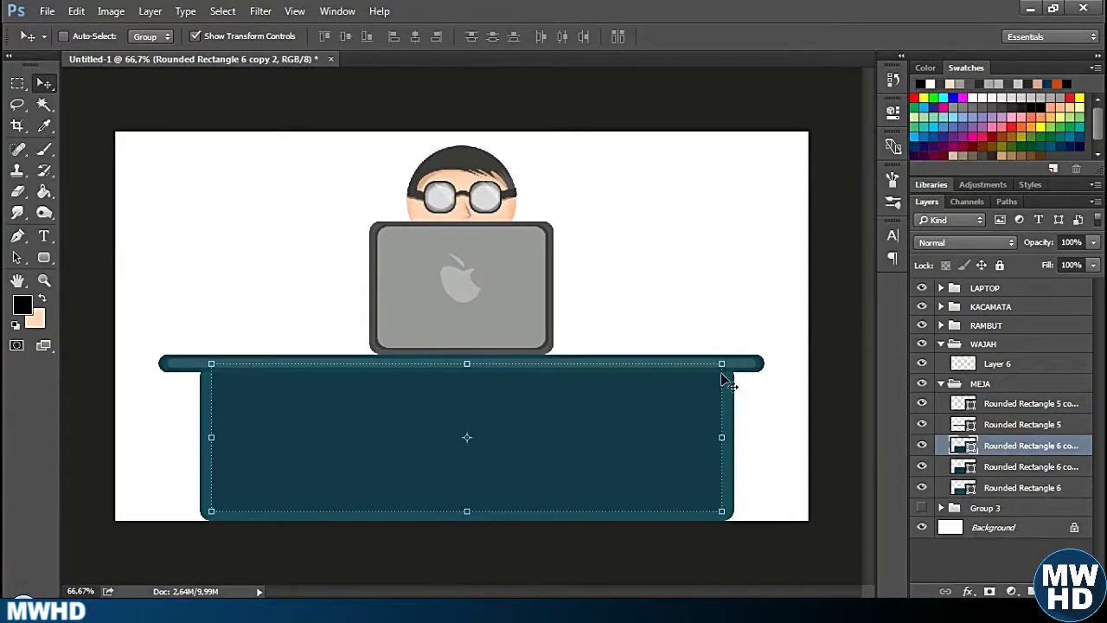
key(ctrl+t)
drag(727, 370, 706, 367)
drag(468, 506, 468, 494)
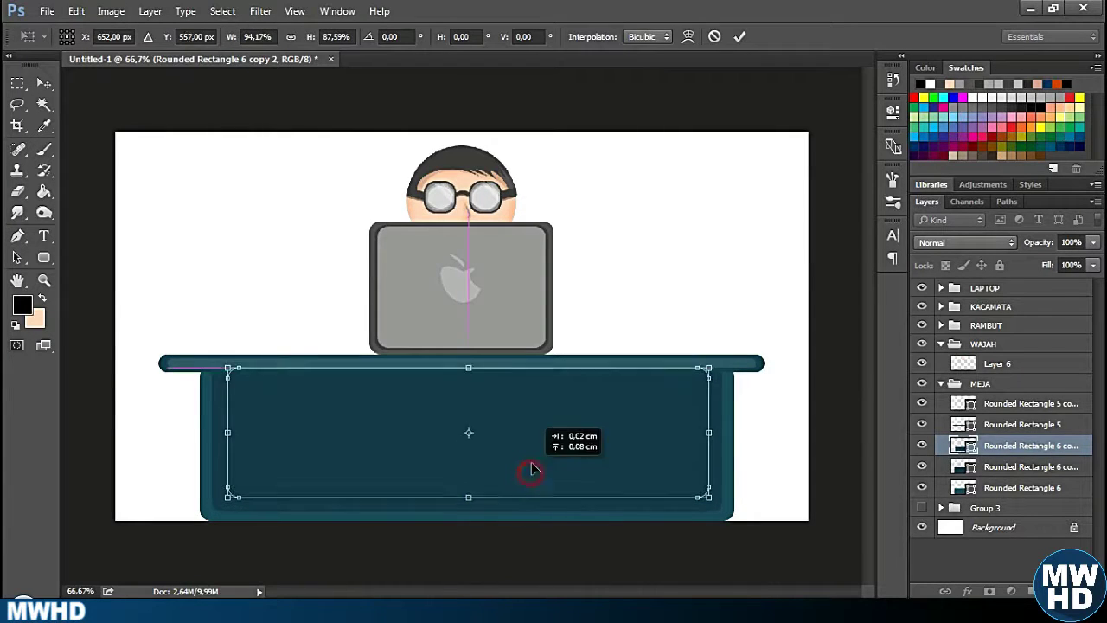
key(Return)
double_click(962, 446)
click(199, 362)
key(Return)
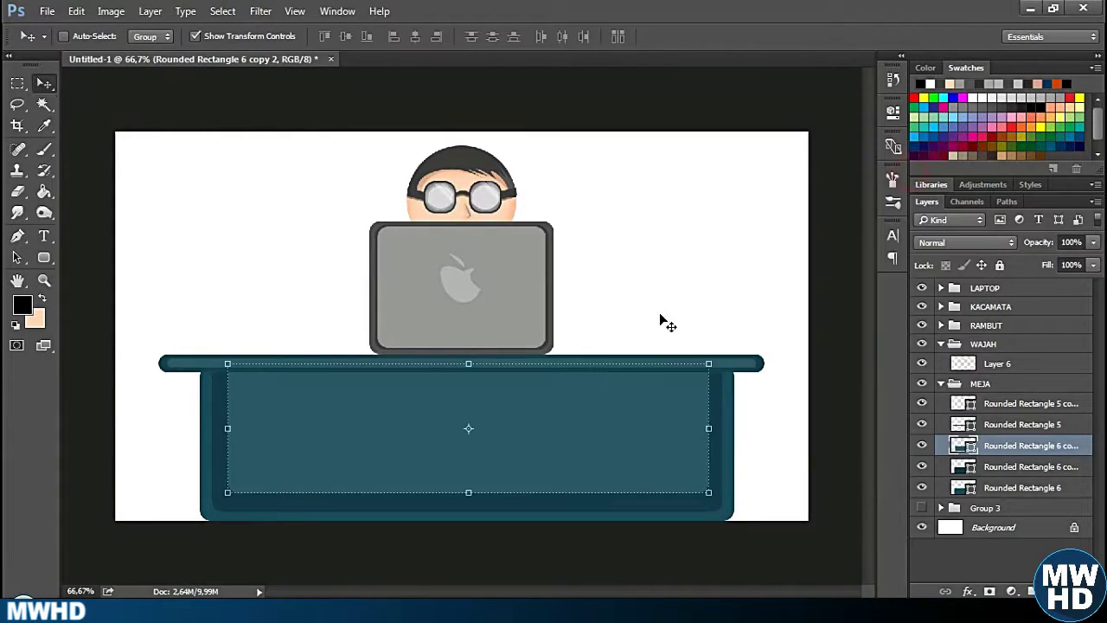
key(m)
key(ctrl+minus)
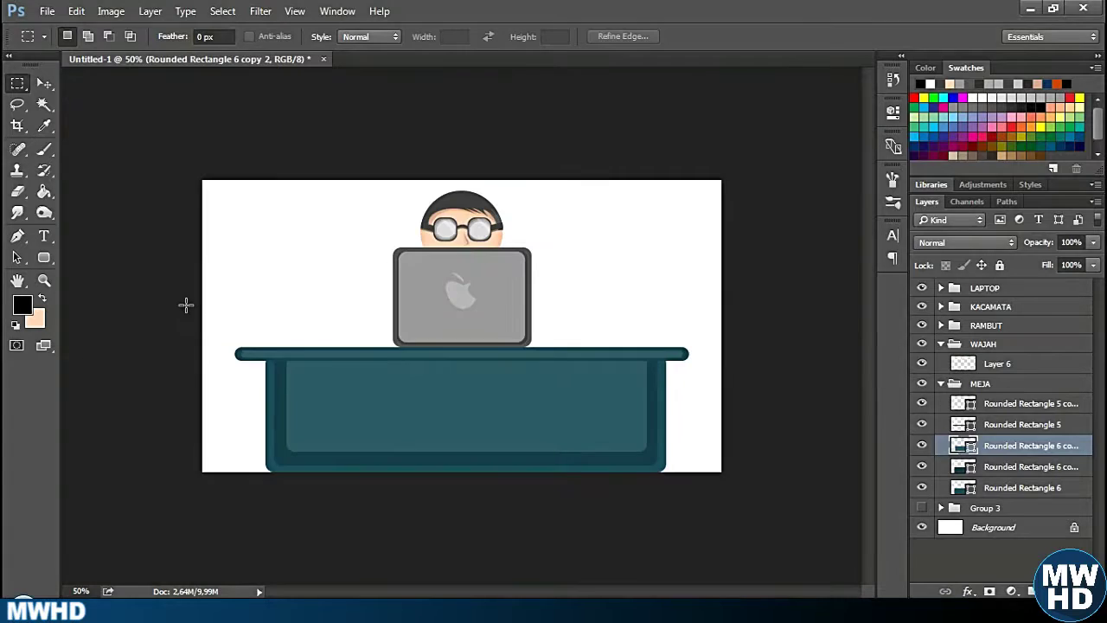
Create a BG group with a new layer, trying and undoing a teal gradient fill.
click(940, 383)
double_click(988, 381)
text(BG)
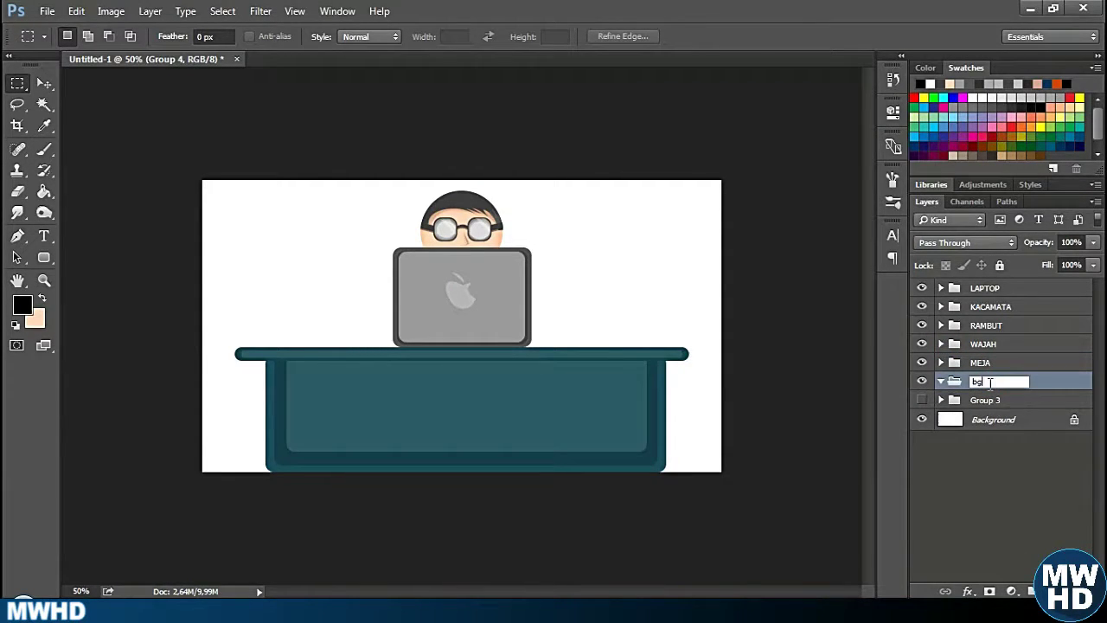
key(ctrl+shift+alt+n)
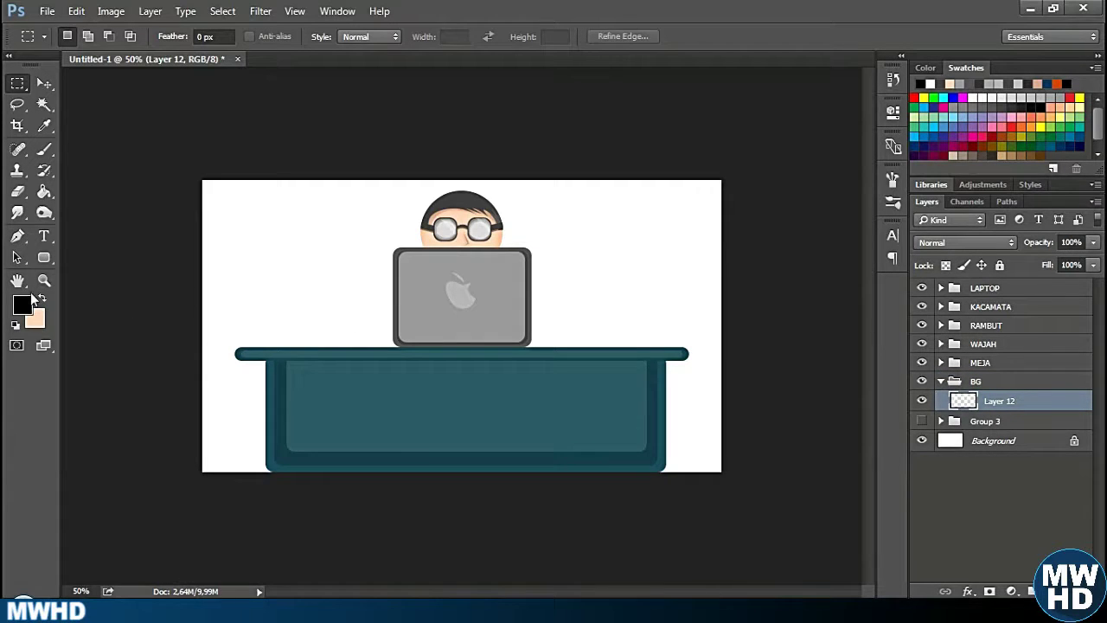
click(23, 304)
click(346, 406)
click(919, 168)
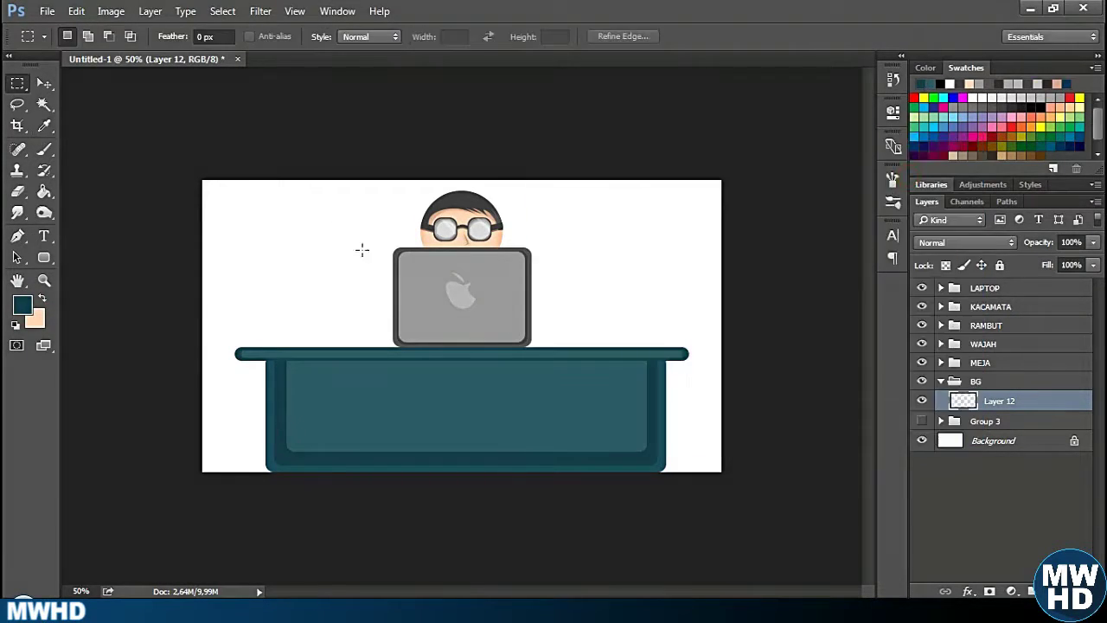
click(45, 321)
click(919, 165)
key(g)
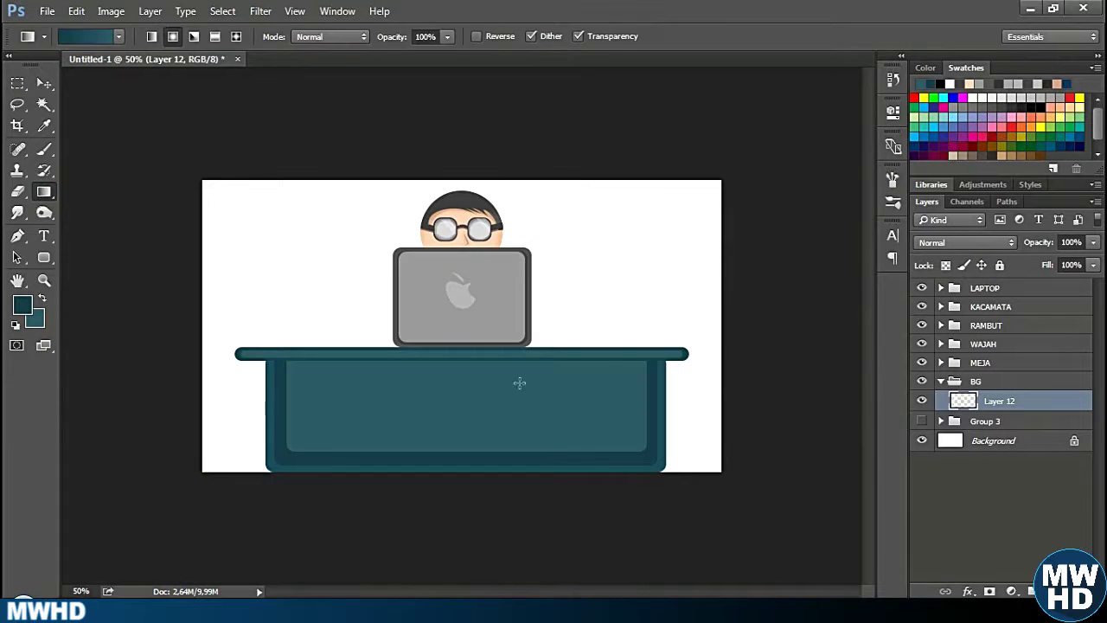
drag(519, 383, 842, 570)
key(ctrl+z)
Draw a rectangle and position it, slightly smaller, left of the man's head.
click(44, 257)
drag(287, 179, 437, 342)
key(v)
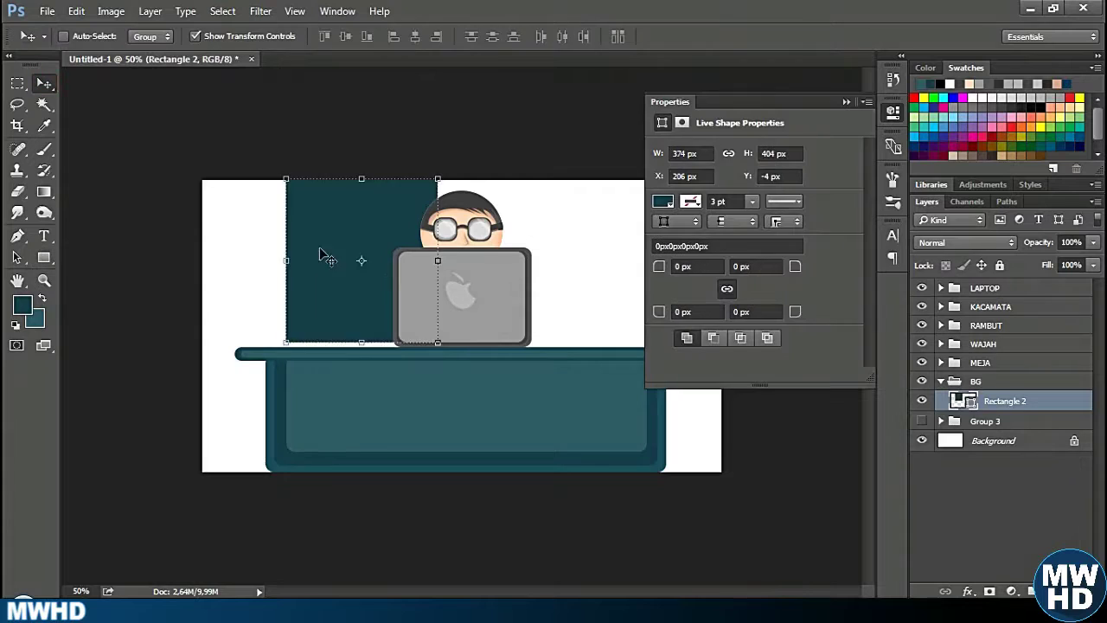
drag(320, 253, 290, 253)
drag(413, 187, 405, 196)
key(Return)
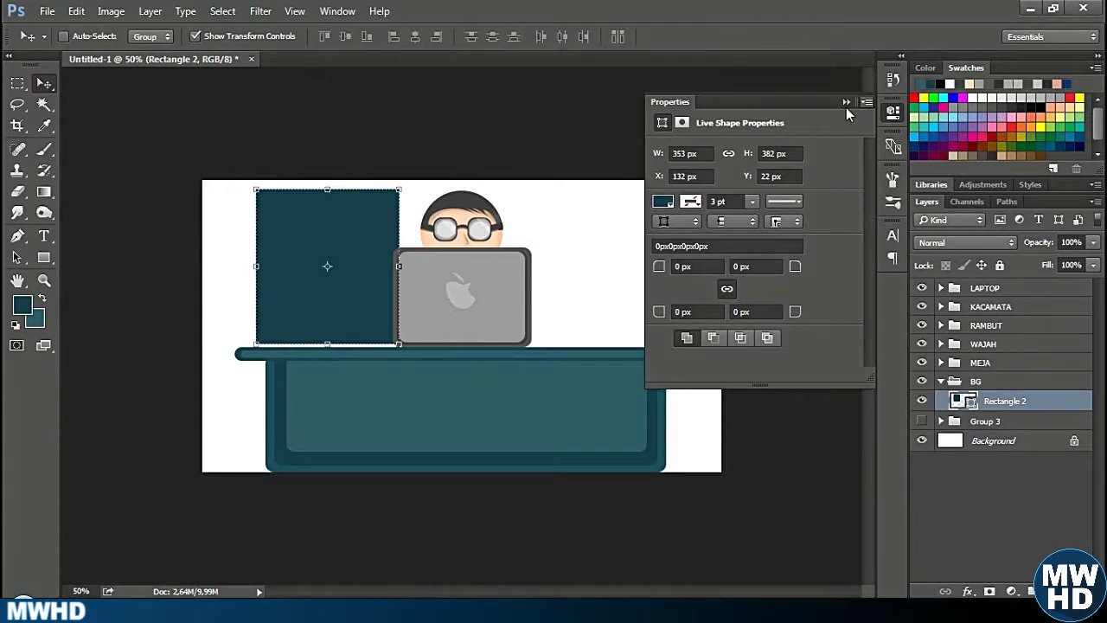
click(846, 102)
key(ctrl+plus)
Change the rectangle's fill colour to brown 774407.
double_click(959, 401)
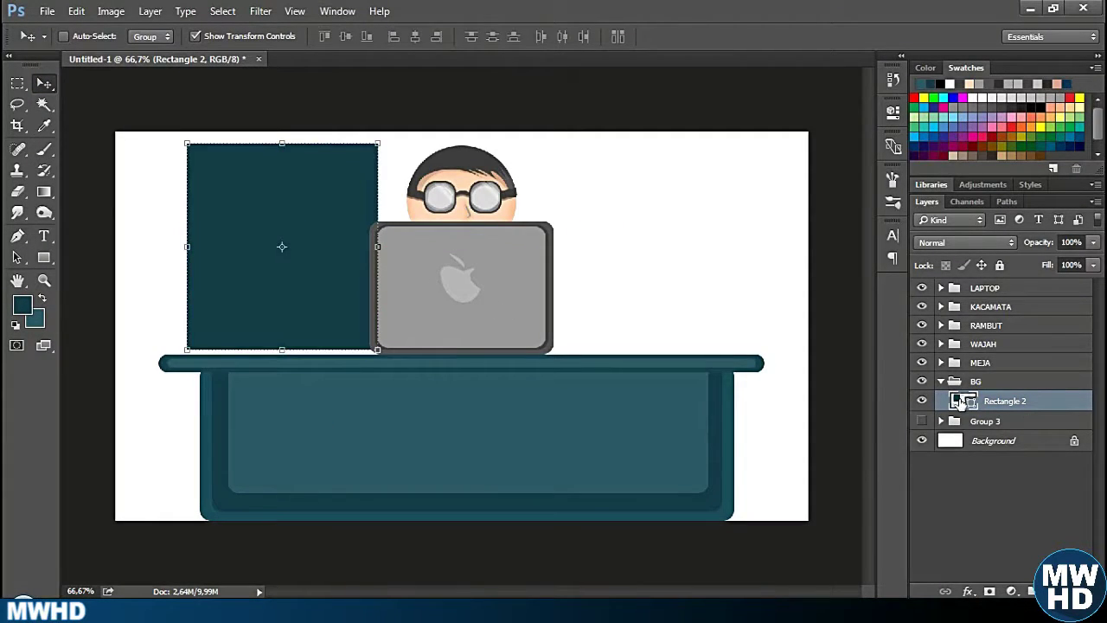
text(4e3c1a)
click(738, 288)
click(776, 364)
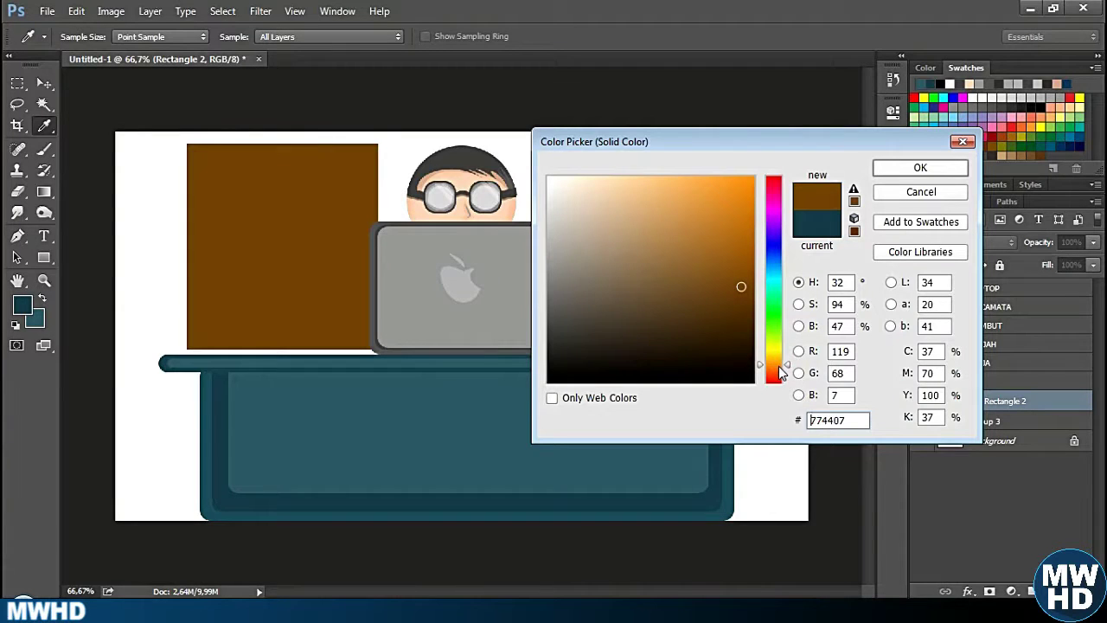
click(679, 275)
Make a smaller darker brown 5c3a1c copy in the window's top-left corner.
click(917, 169)
key(v)
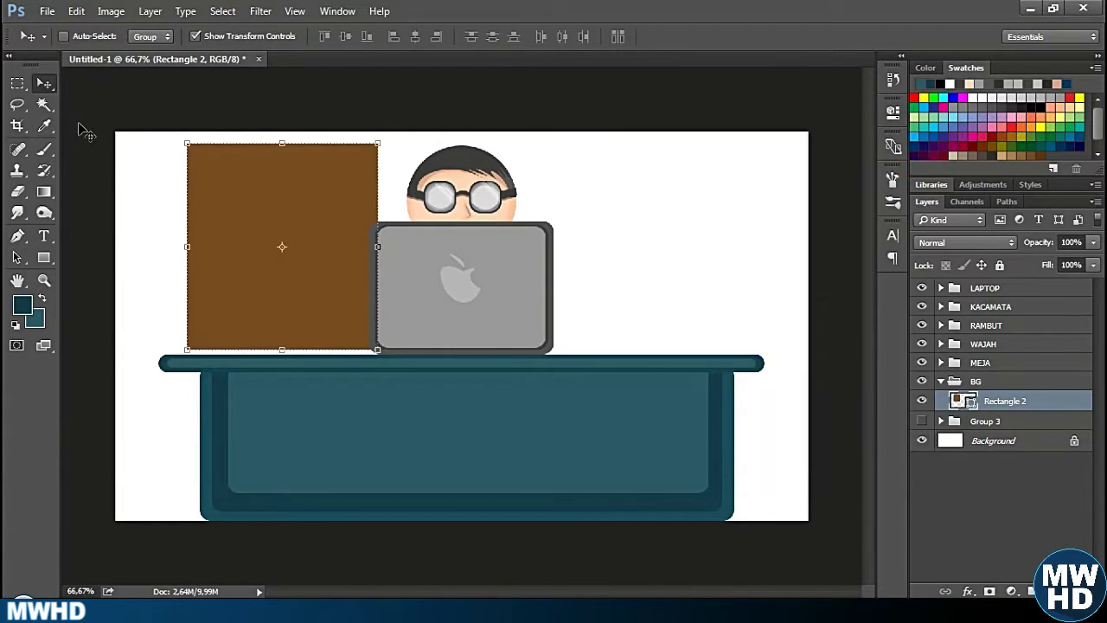
key(ctrl+j)
key(ctrl+t)
drag(377, 349, 291, 257)
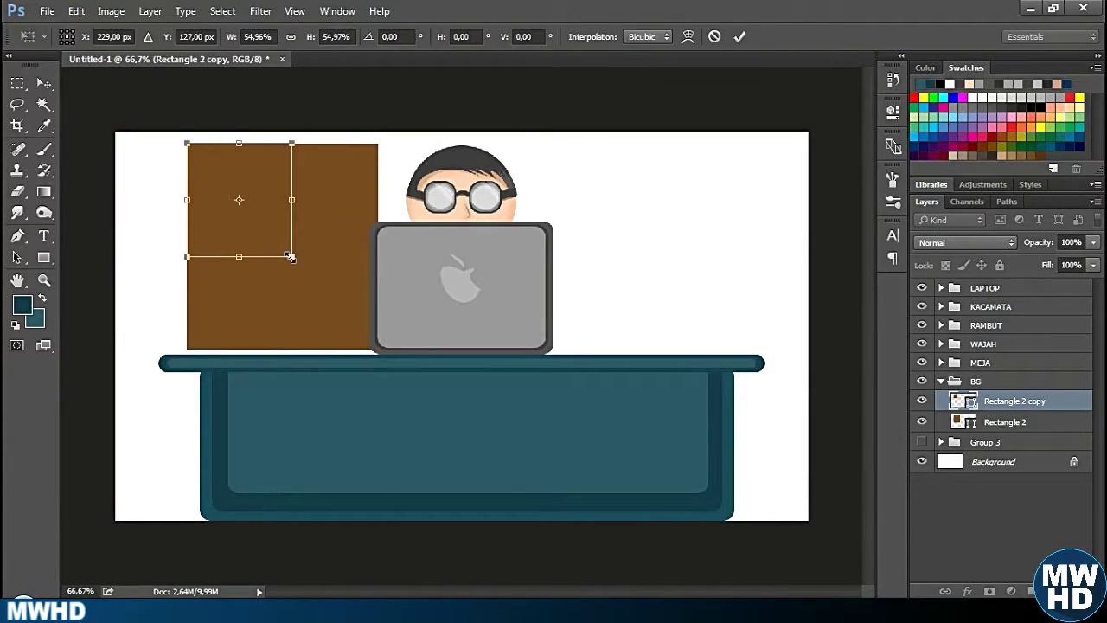
key(Return)
double_click(958, 401)
click(617, 320)
click(690, 309)
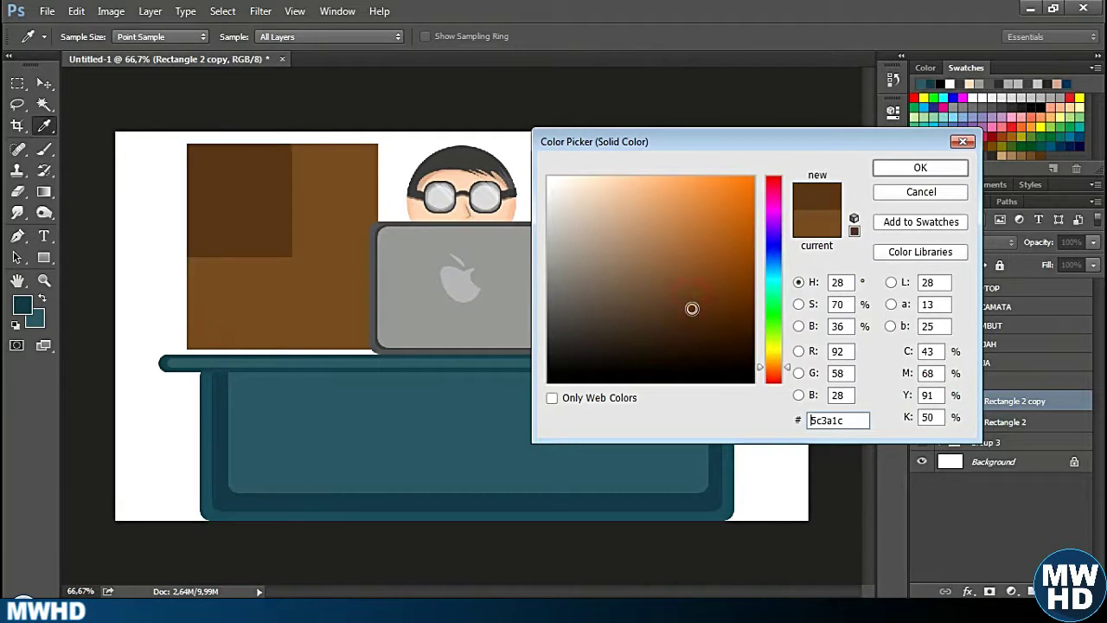
click(920, 167)
Copy the dark pane beside itself and shrink both panes slightly.
key(v)
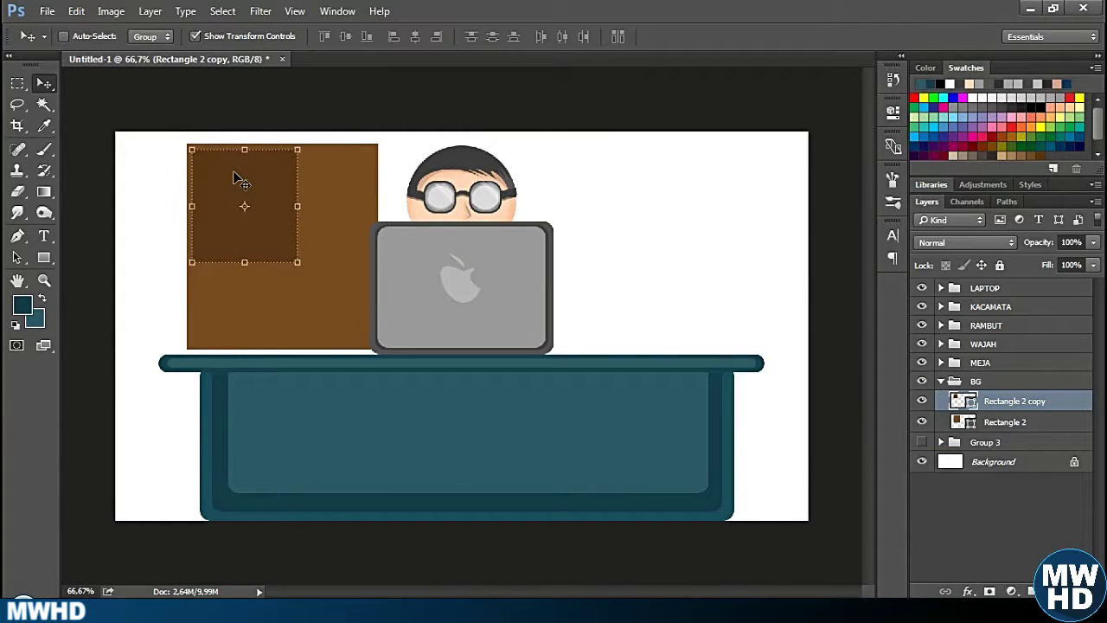
drag(260, 233, 355, 237)
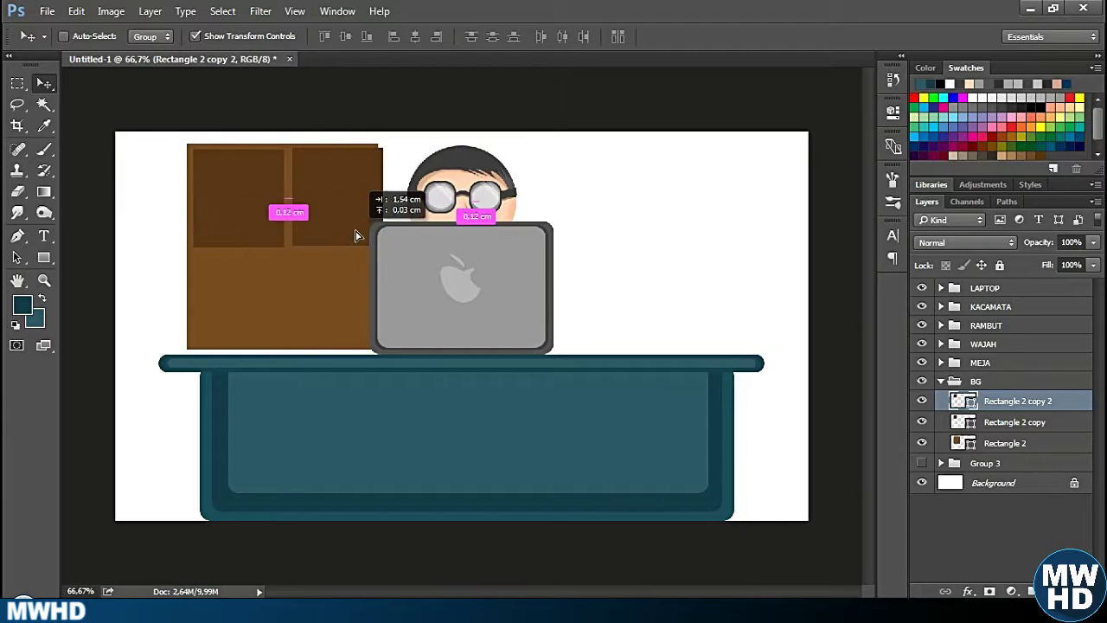
key(ctrl+plus)
key(ctrl+plus)
ctrl+shift+click(130, 216)
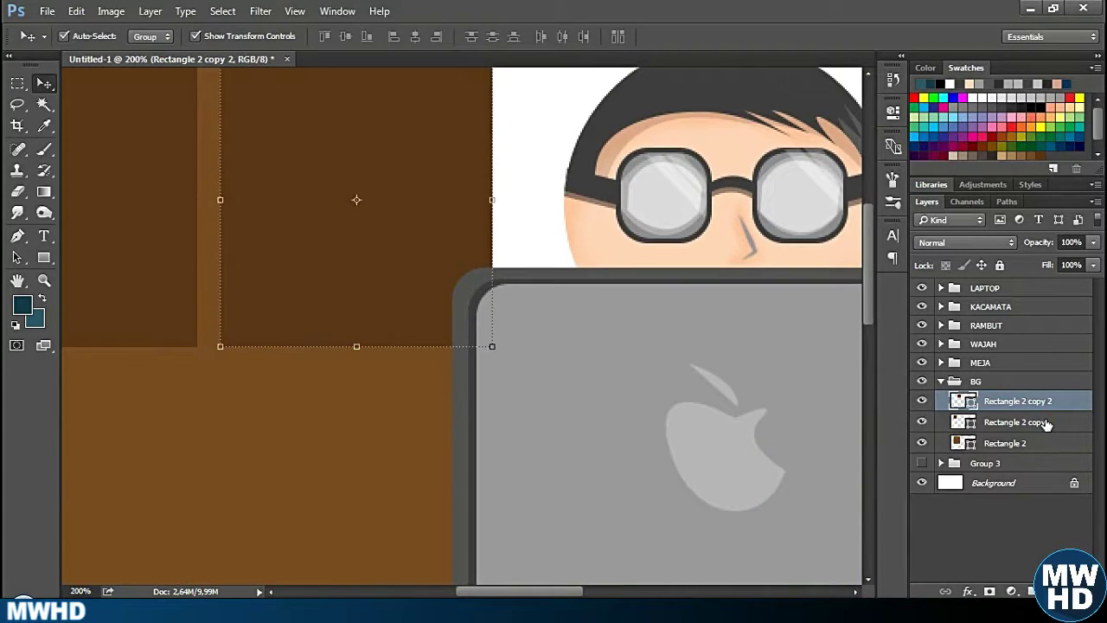
key(ctrl+t)
drag(451, 328, 409, 307)
key(ctrl+minus)
key(ctrl+minus)
key(ctrl+minus)
key(Return)
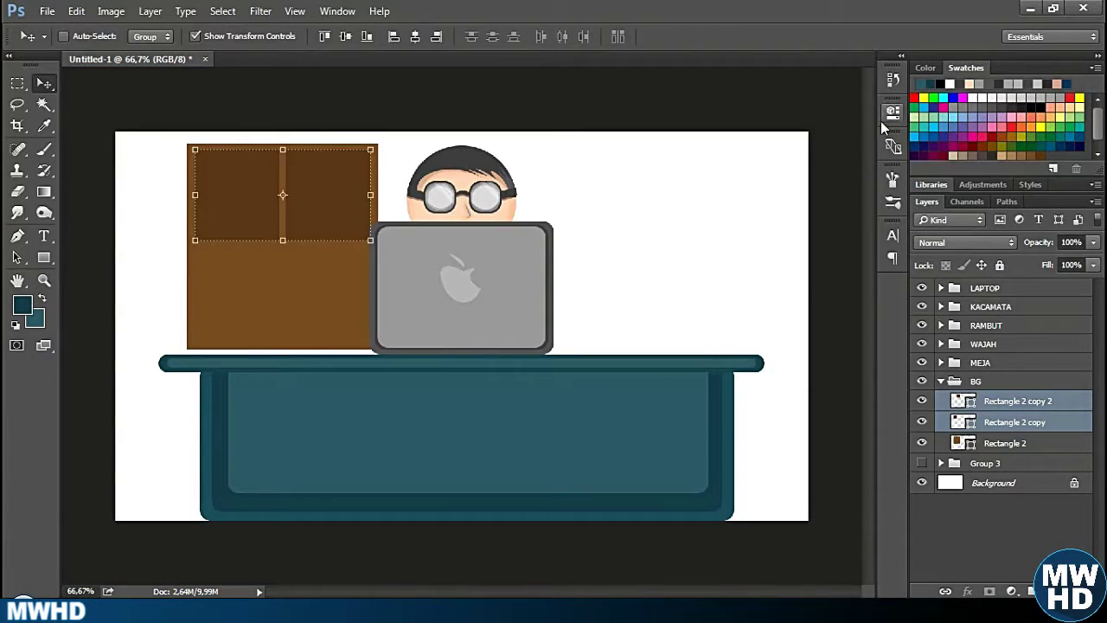
Give the panes 20 px rounded corners and copy them below for a 2×2 grid.
click(893, 110)
text(0)
key(Return)
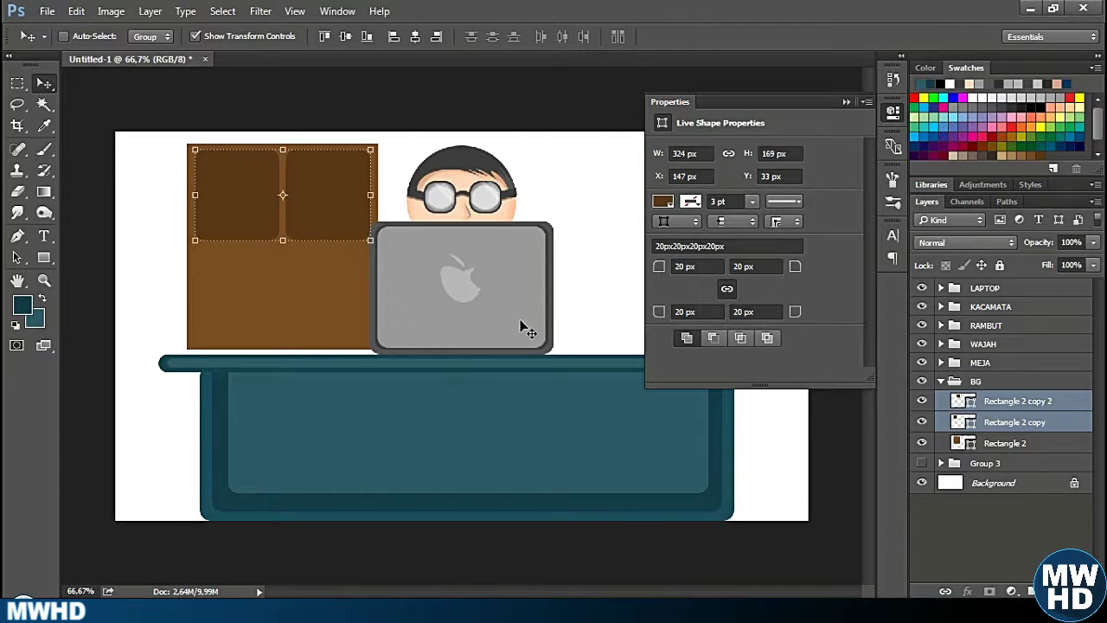
drag(330, 205, 331, 303)
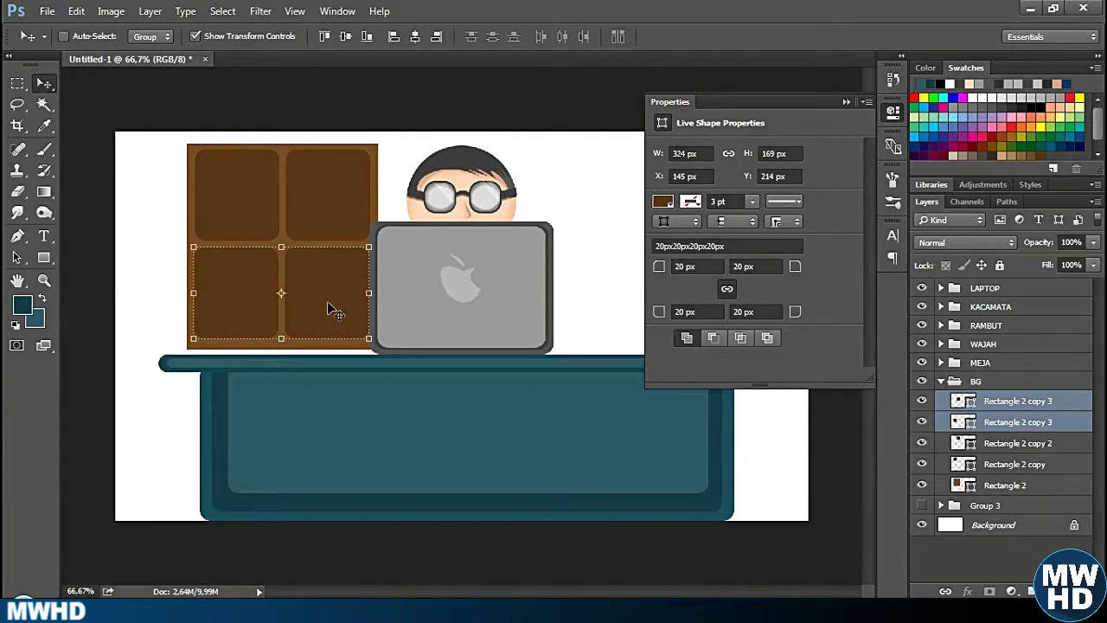
Draw a thin brown rounded-rectangle rod across the top of the window.
right_click(44, 257)
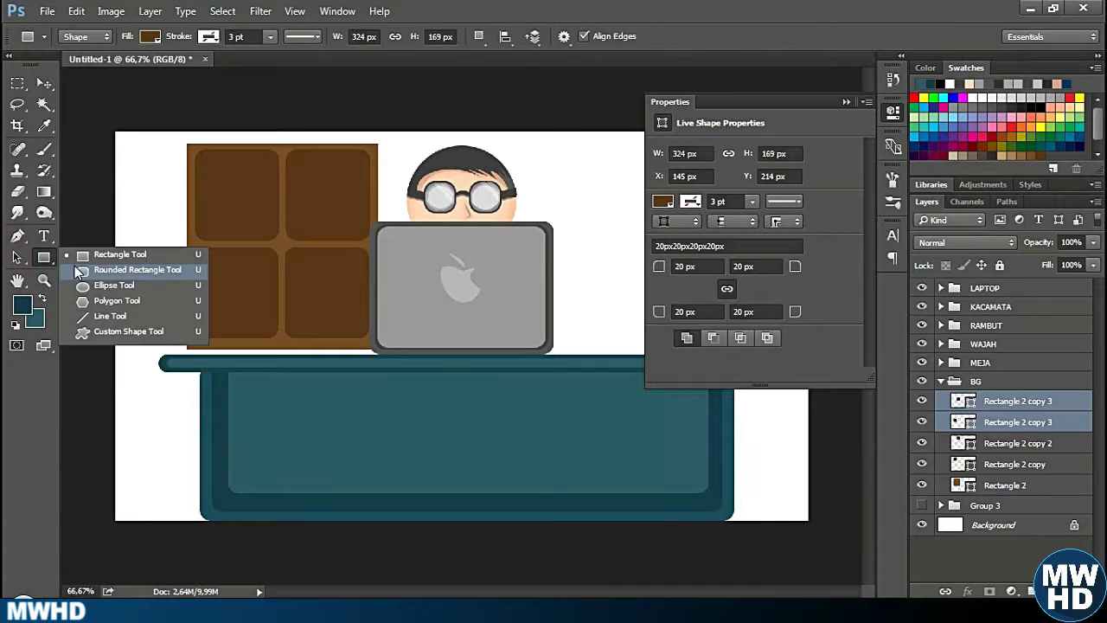
click(121, 271)
drag(158, 137, 406, 148)
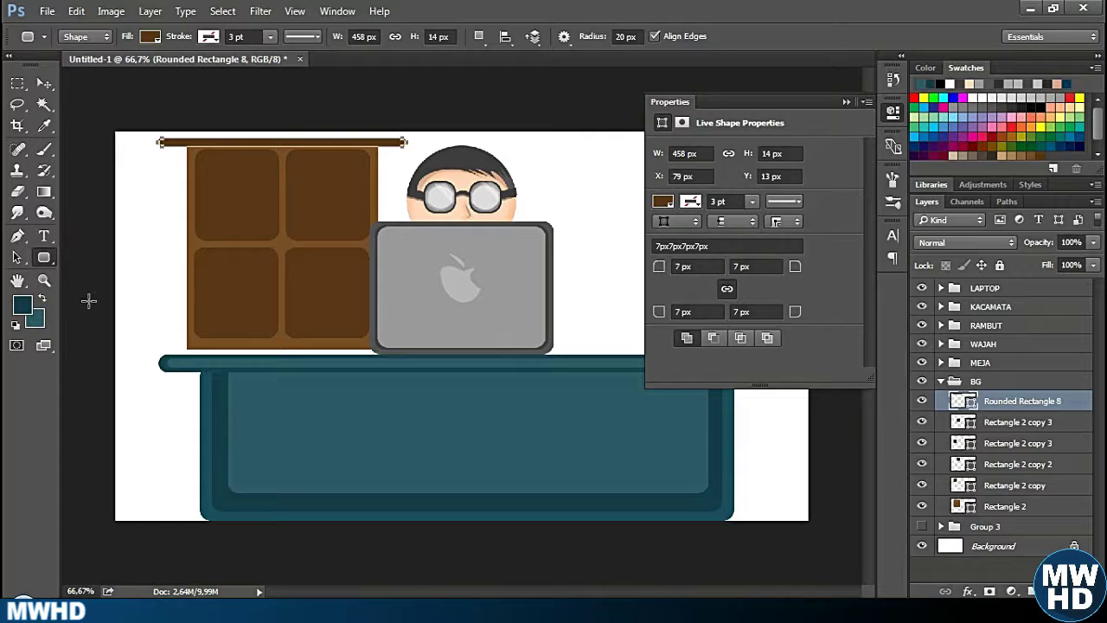
On a new layer, draw a curved curtain path beside the window and turn it into a selection.
click(17, 235)
key(ctrl+shift+alt+n)
key(ctrl+plus)
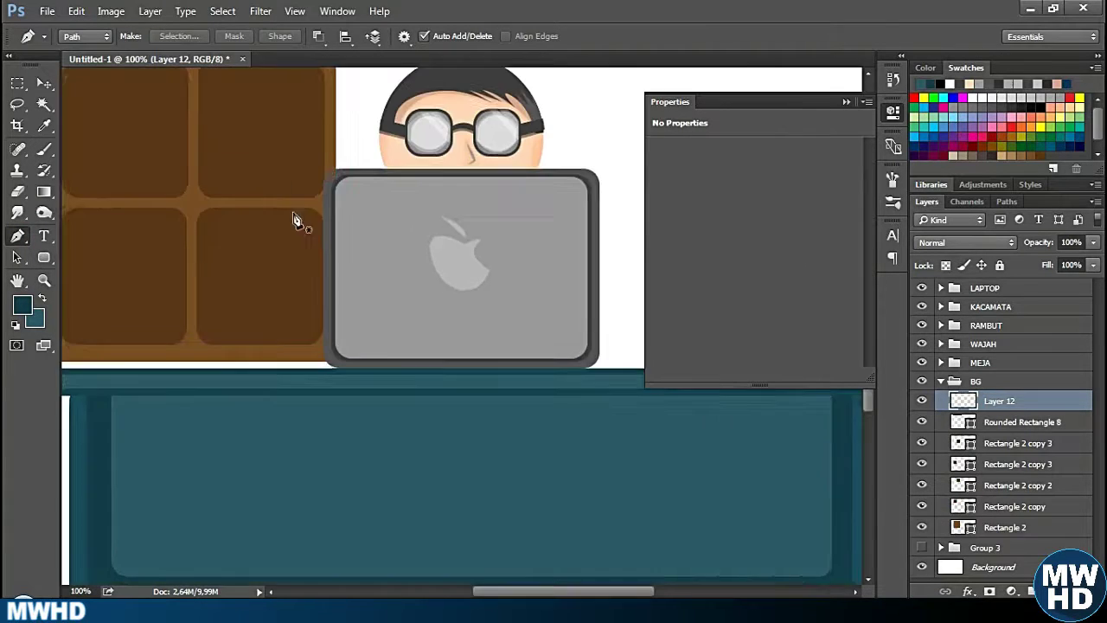
scroll(401, 258, up, 5)
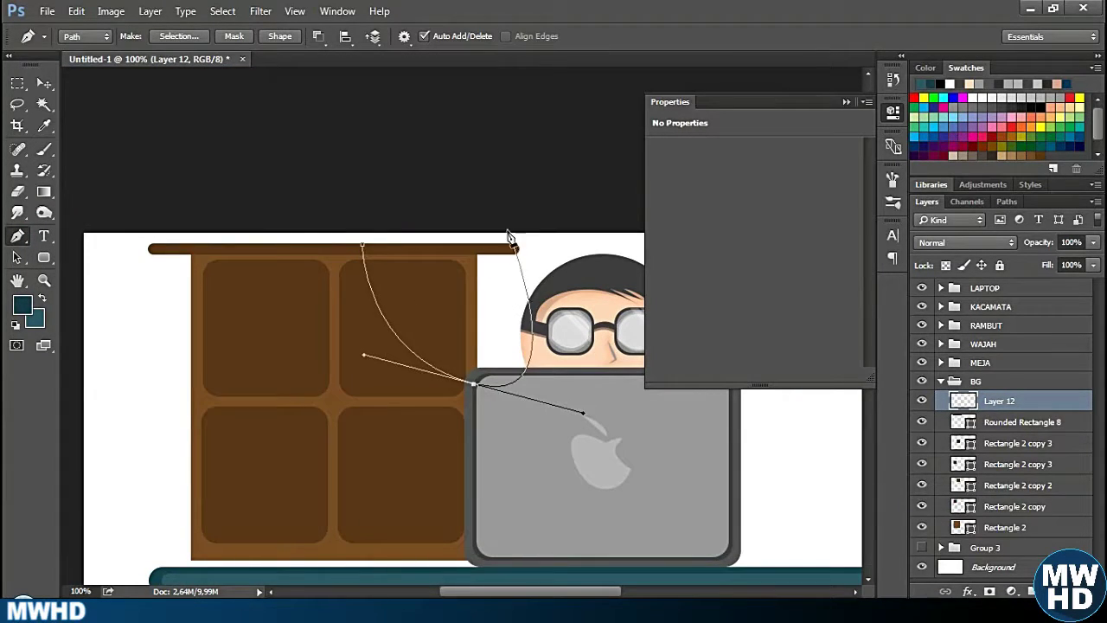
key(ctrl+z)
drag(471, 382, 566, 390)
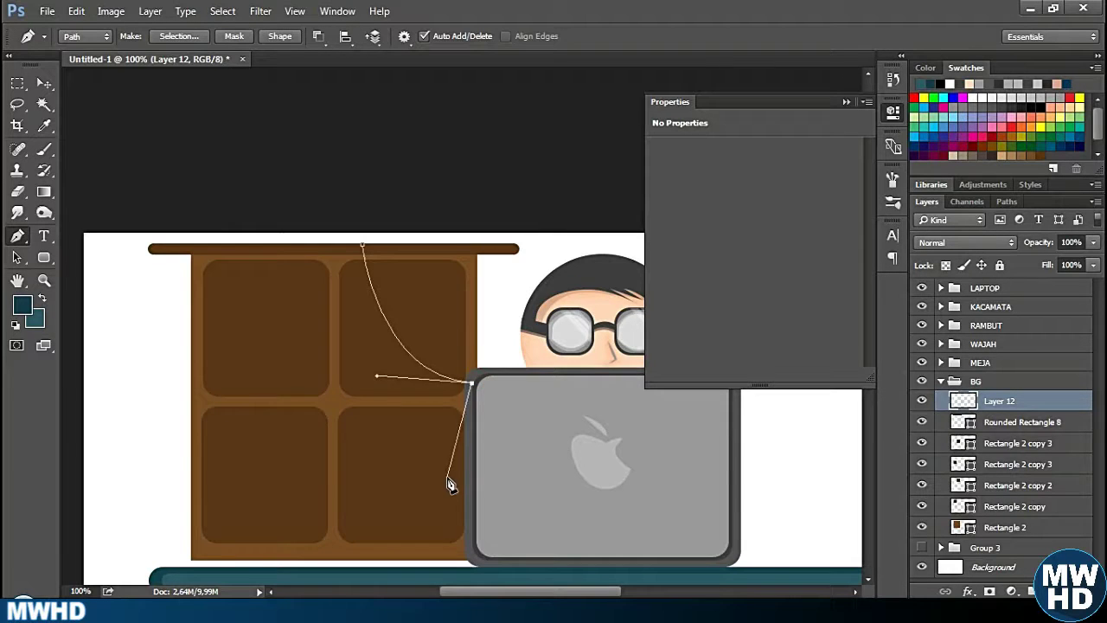
right_click(423, 346)
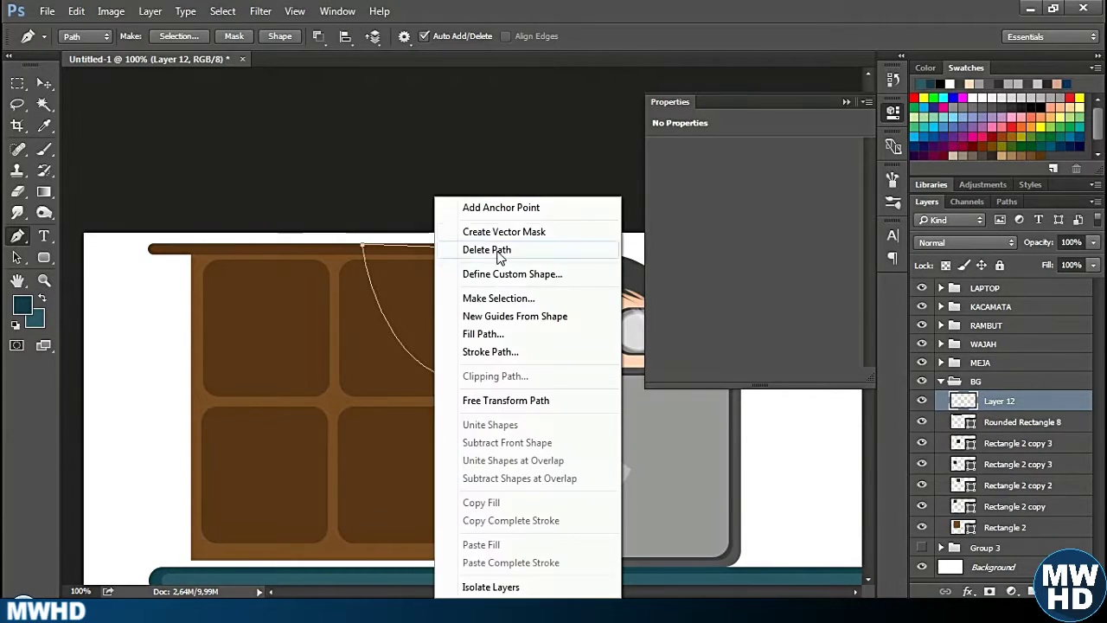
click(506, 294)
Fill the curtain with bright yellow #dfd200 and move its layer beneath the rod.
click(22, 305)
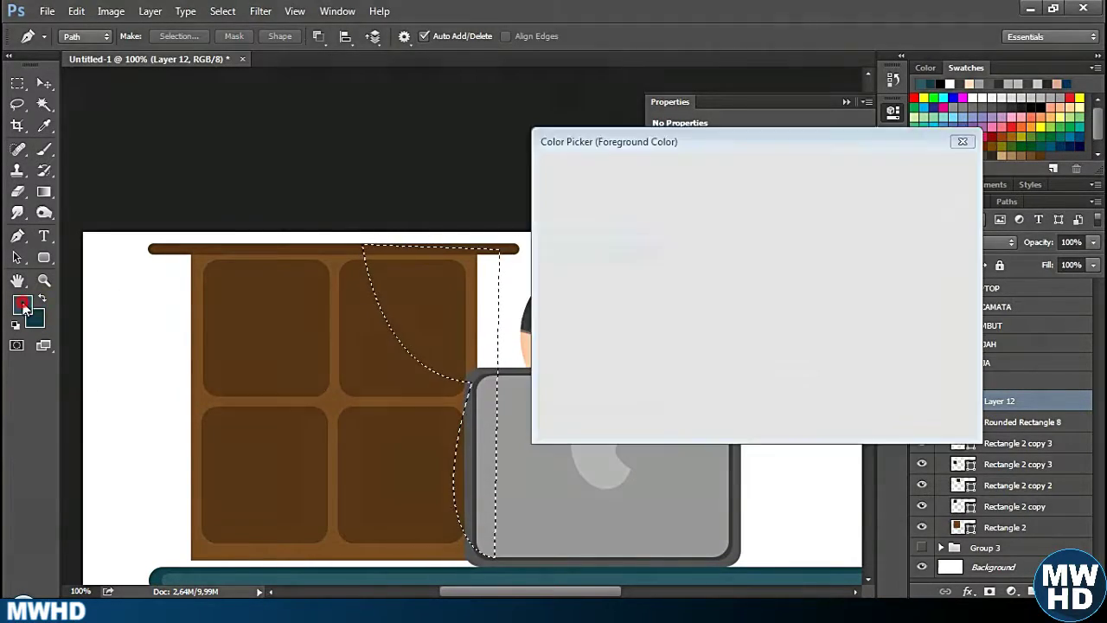
click(773, 348)
click(752, 202)
drag(777, 352, 777, 356)
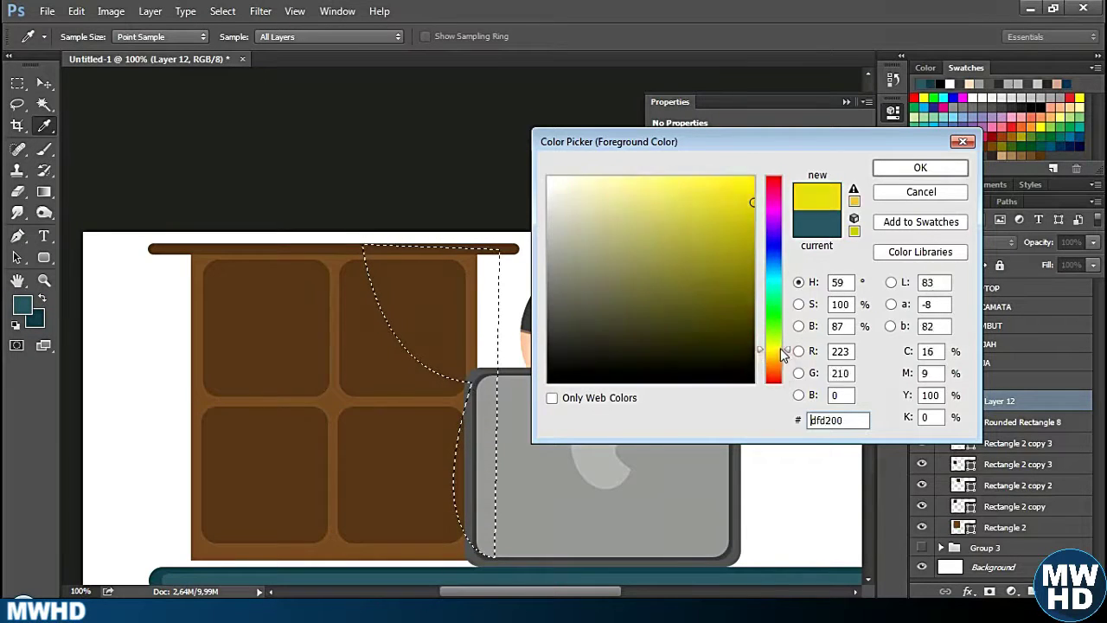
click(921, 167)
click(44, 212)
click(43, 192)
click(432, 302)
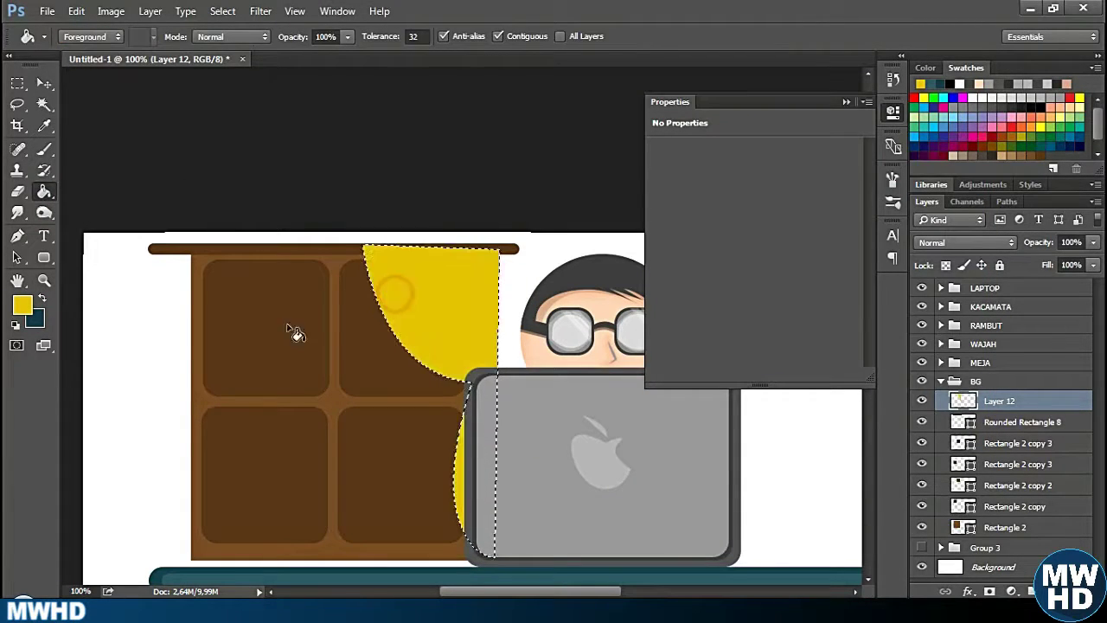
key(ctrl+d)
key(m)
key(v)
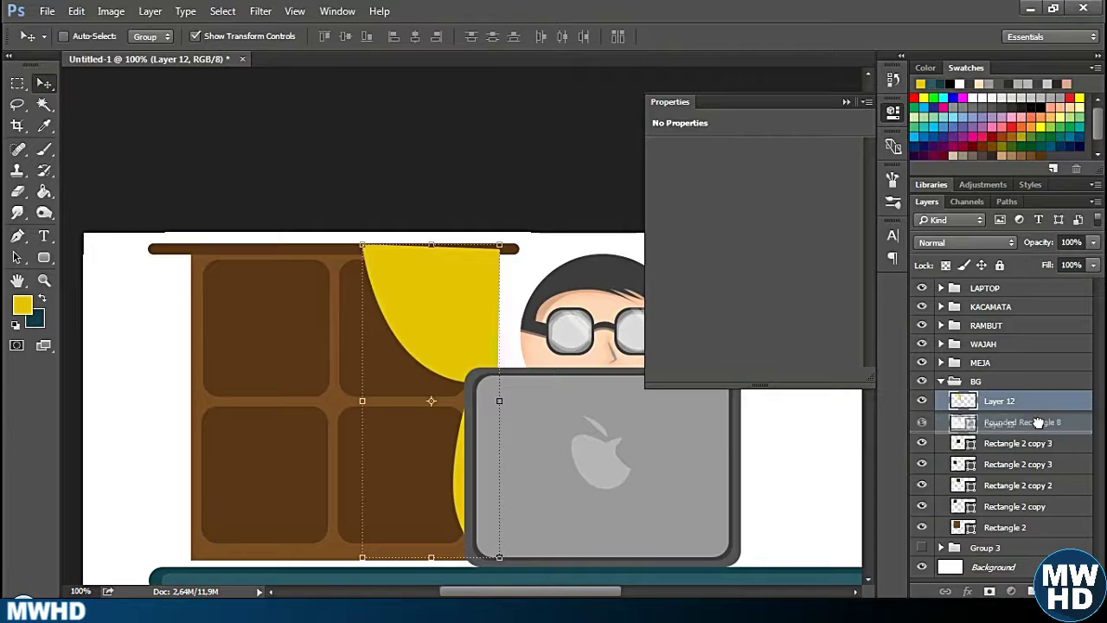
drag(1029, 401, 1038, 433)
Duplicate the curtain, flip the copy horizontally and move it to the window's left side.
key(ctrl+j)
click(77, 12)
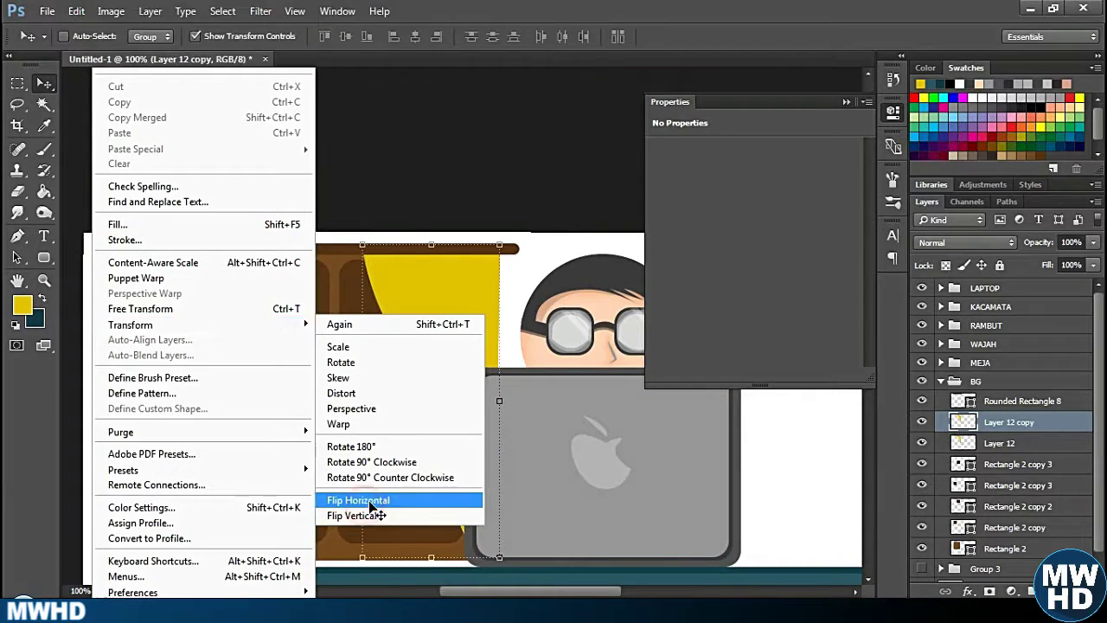
click(374, 496)
drag(452, 363, 253, 356)
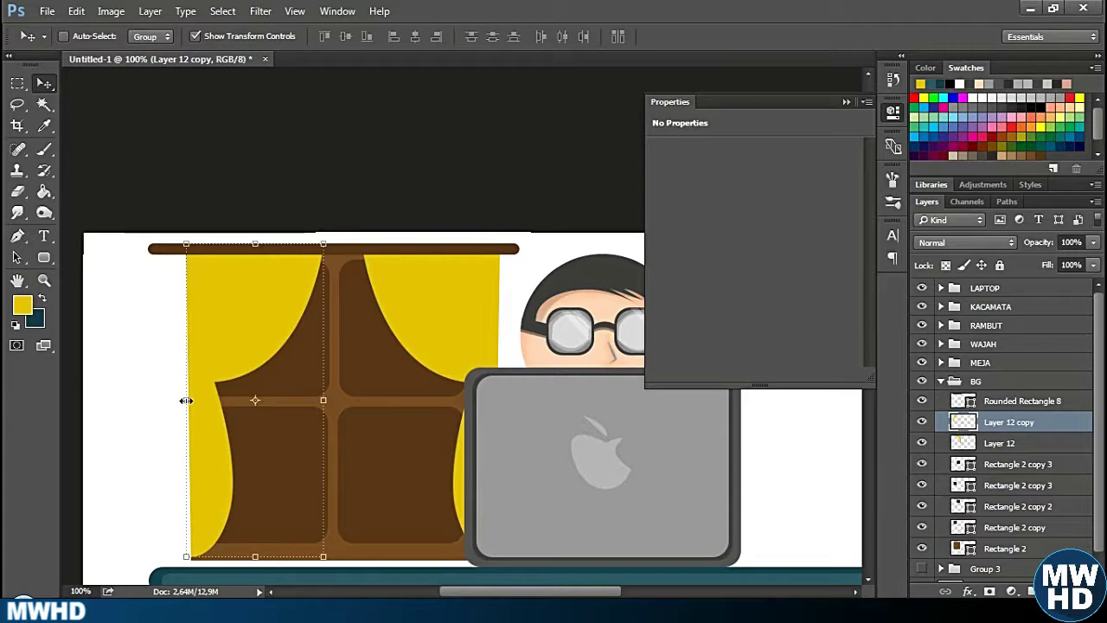
scroll(197, 399, up, 1)
scroll(539, 299, down, 1)
Nudge the right curtain into place, enable layer auto-select, and clear the selection.
ctrl+click(465, 382)
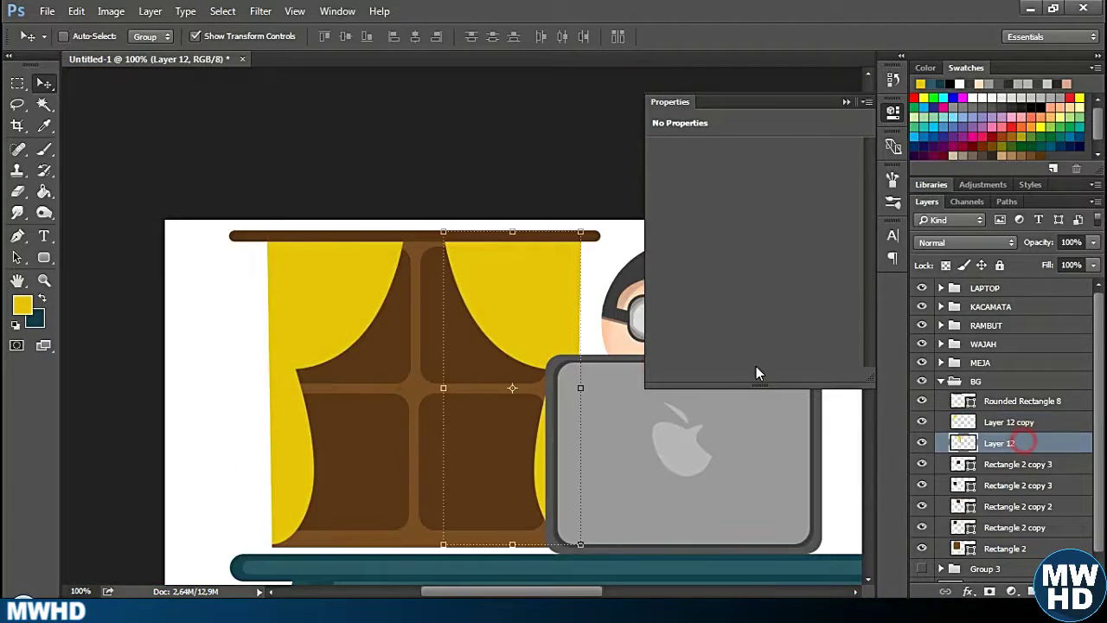
drag(523, 296, 529, 298)
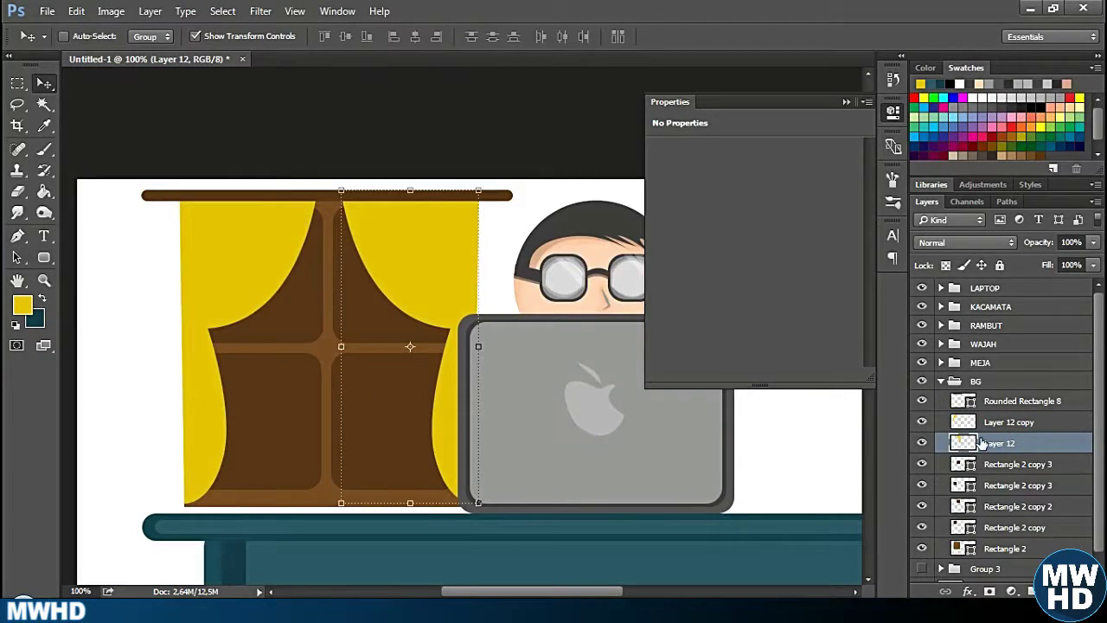
ctrl+click(963, 485)
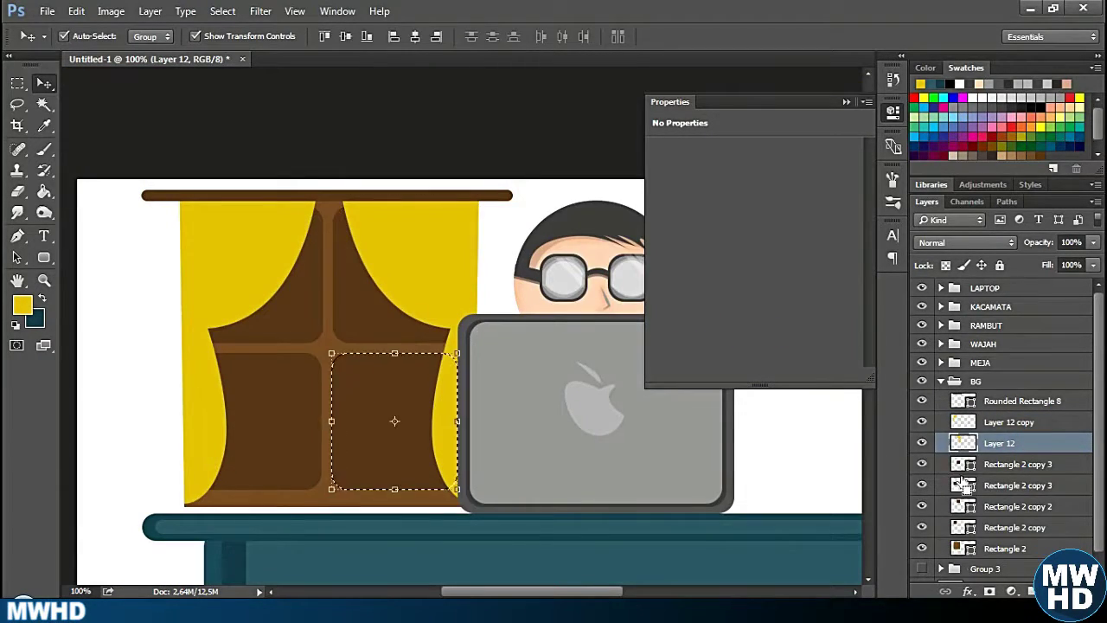
ctrl+click(962, 506)
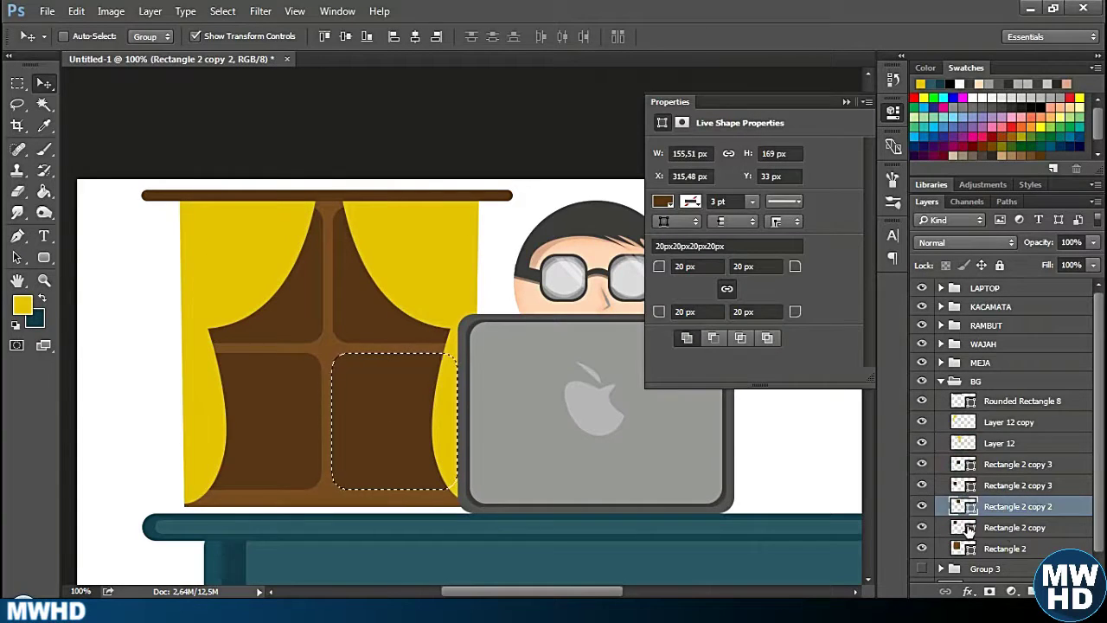
ctrl+click(961, 548)
click(1004, 549)
key(Delete)
click(569, 248)
key(m)
key(ctrl+d)
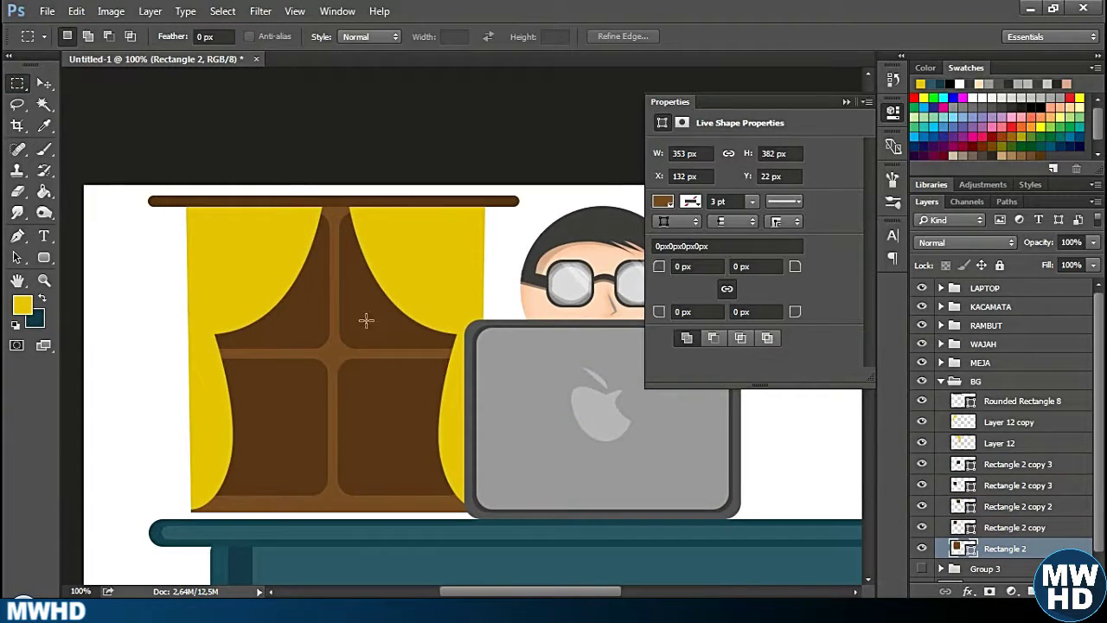
Darken the lower-right pane to #23180e, then sample that brown for a second pane.
click(981, 464)
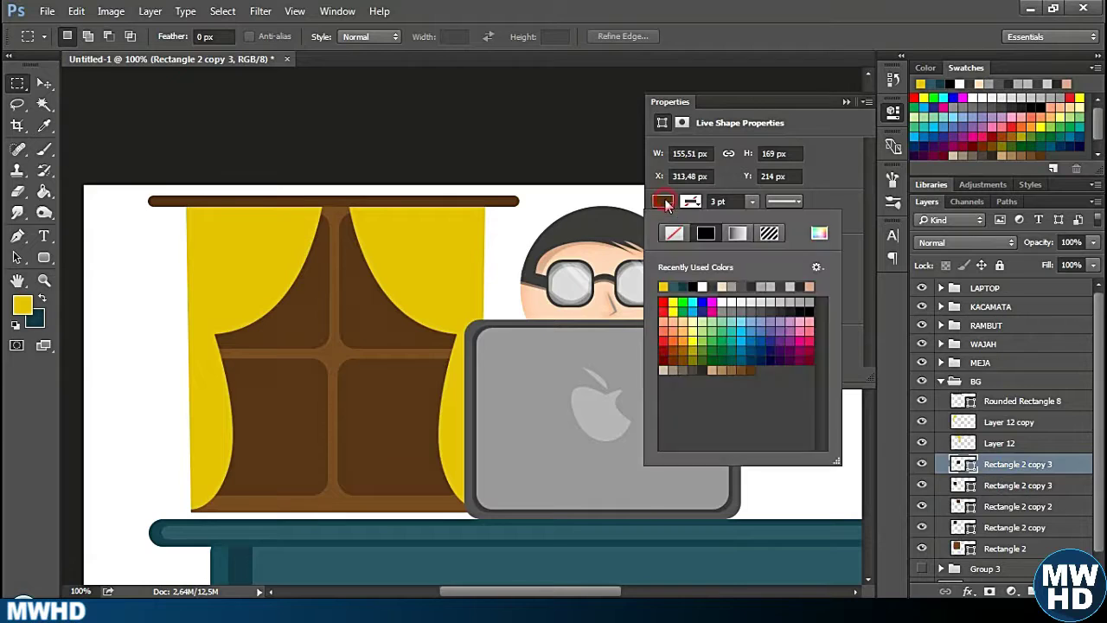
double_click(958, 465)
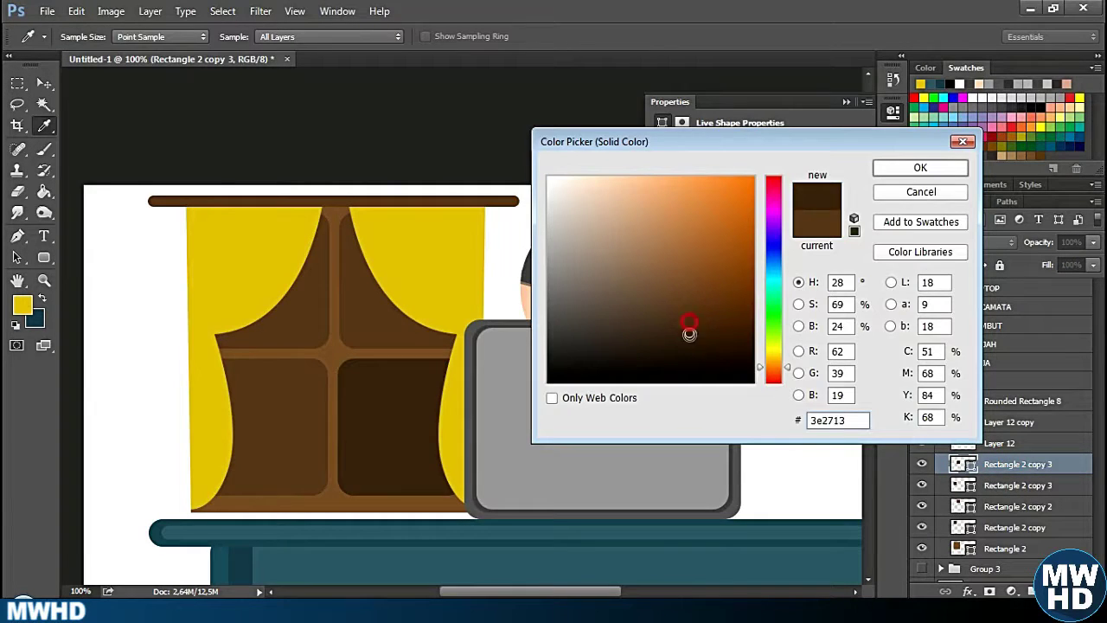
drag(689, 330, 673, 355)
click(913, 173)
click(982, 486)
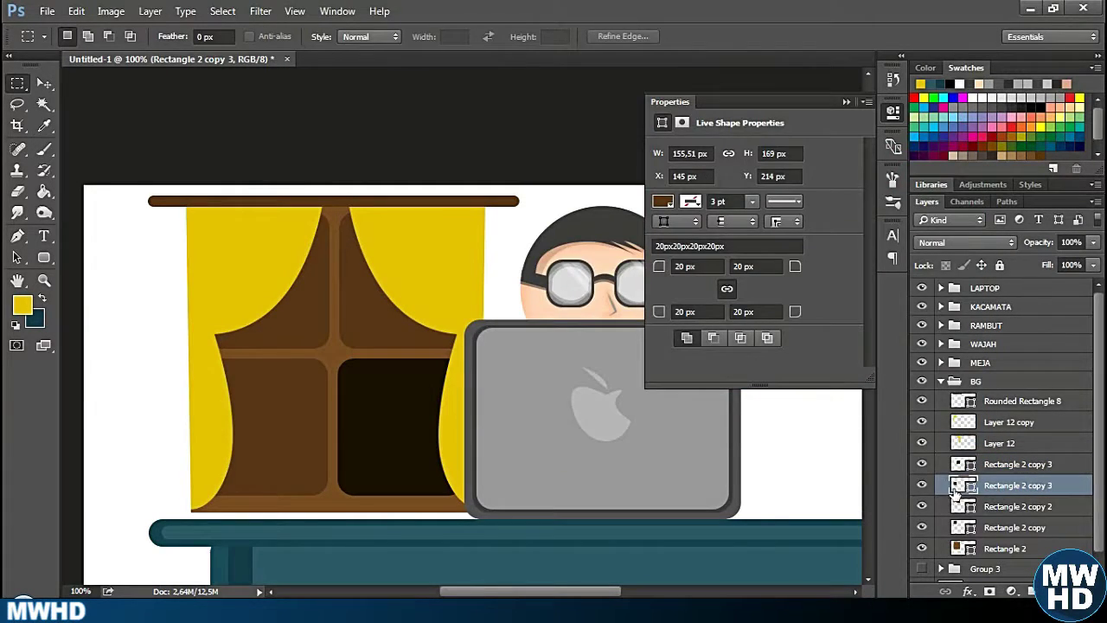
double_click(958, 485)
click(363, 432)
click(914, 169)
Apply the same sampled dark brown to the remaining two window panes.
click(982, 506)
double_click(958, 506)
click(387, 395)
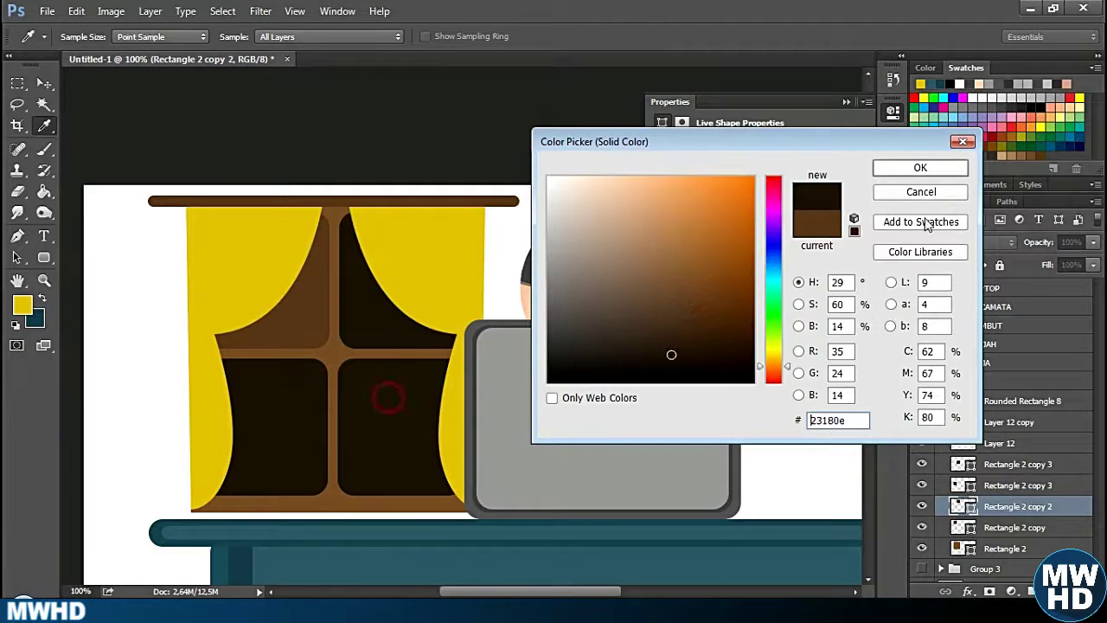
click(920, 168)
click(982, 527)
double_click(958, 527)
click(392, 340)
click(920, 168)
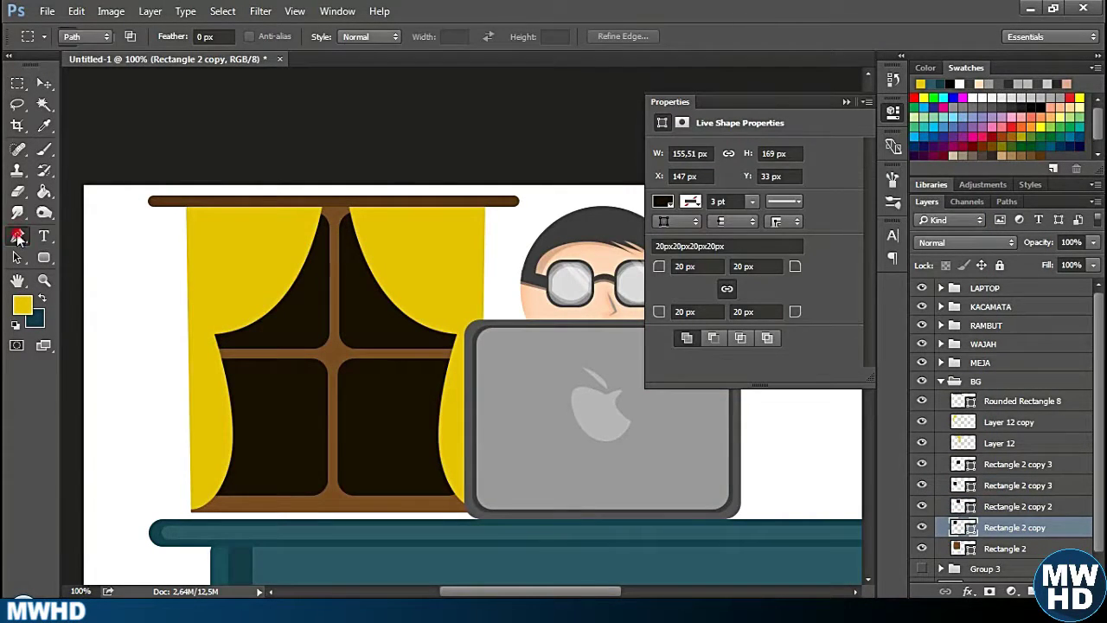
click(17, 237)
Delete a stray path and draw a yellow circle in the top-left window pane.
key(ctrl+shift+alt+n)
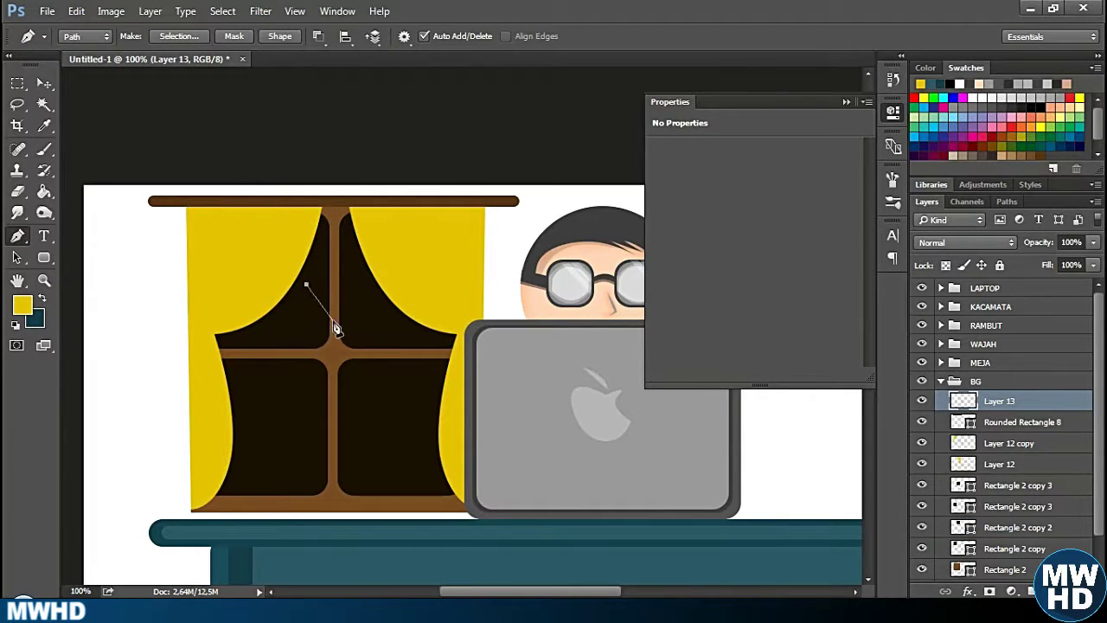
right_click(342, 287)
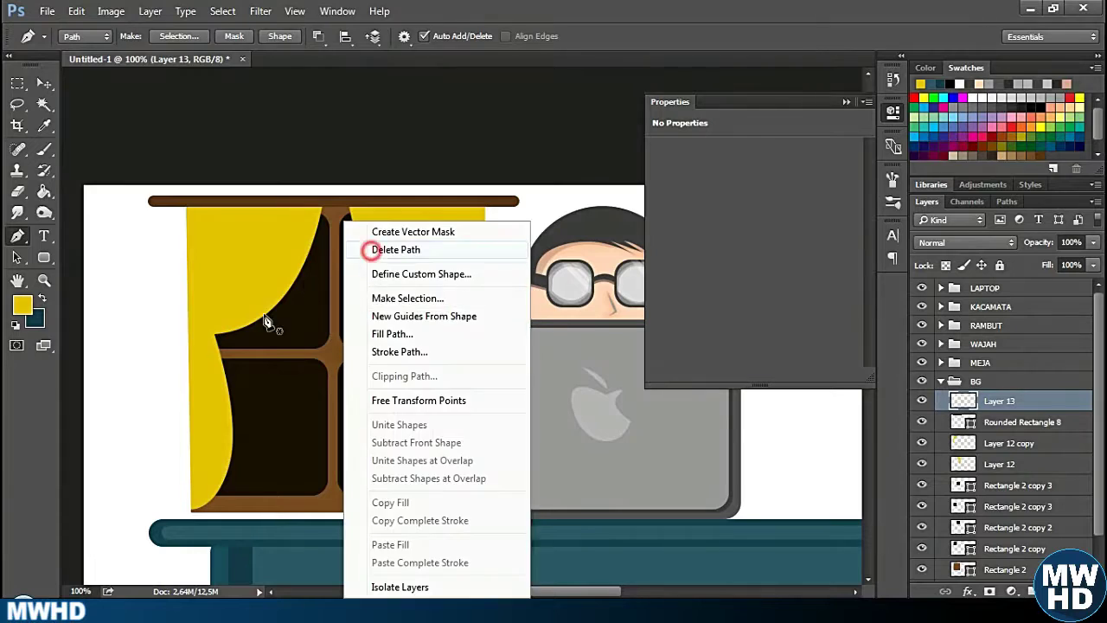
click(371, 248)
right_click(44, 256)
click(98, 294)
mouse_move(272, 296)
mouse_down()
mouse_move(344, 392)
mouse_move(340, 377)
mouse_up()
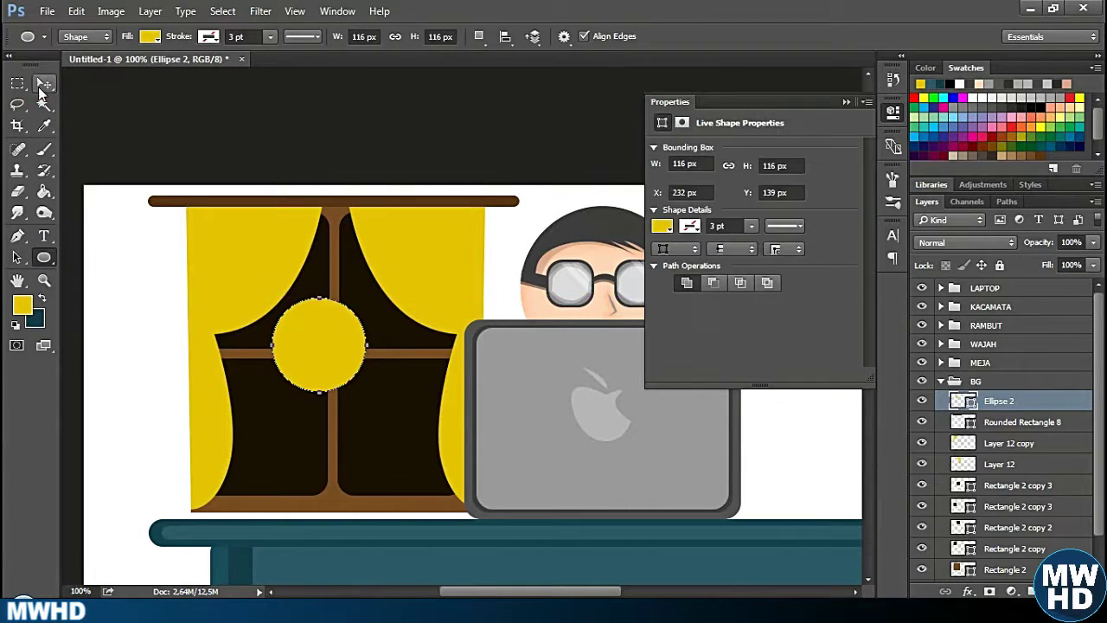
key(v)
click(921, 443)
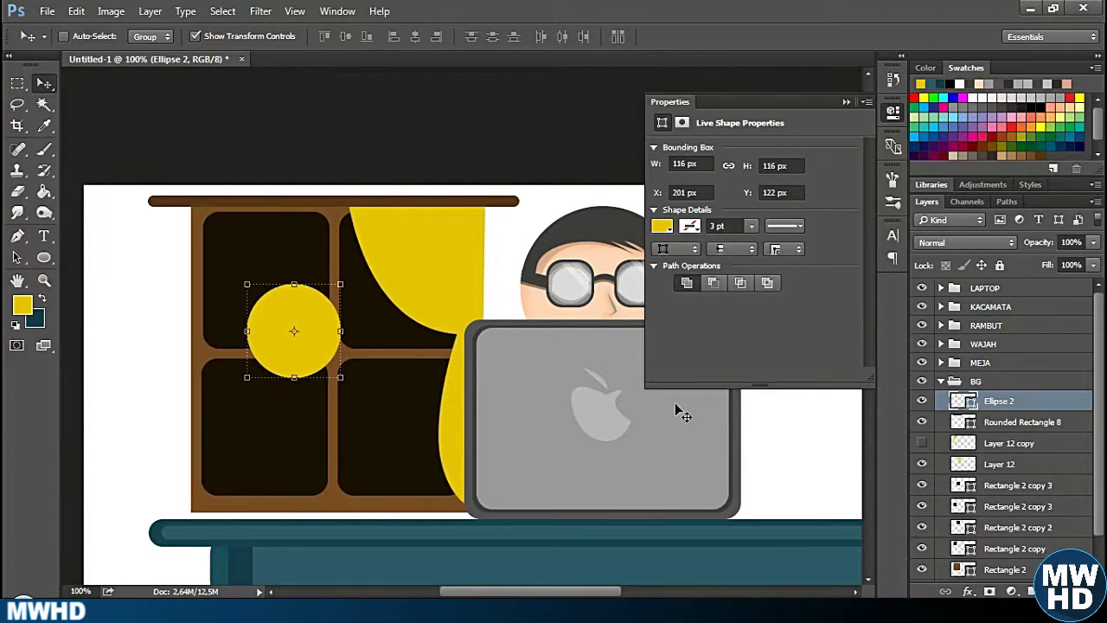
drag(372, 327, 353, 277)
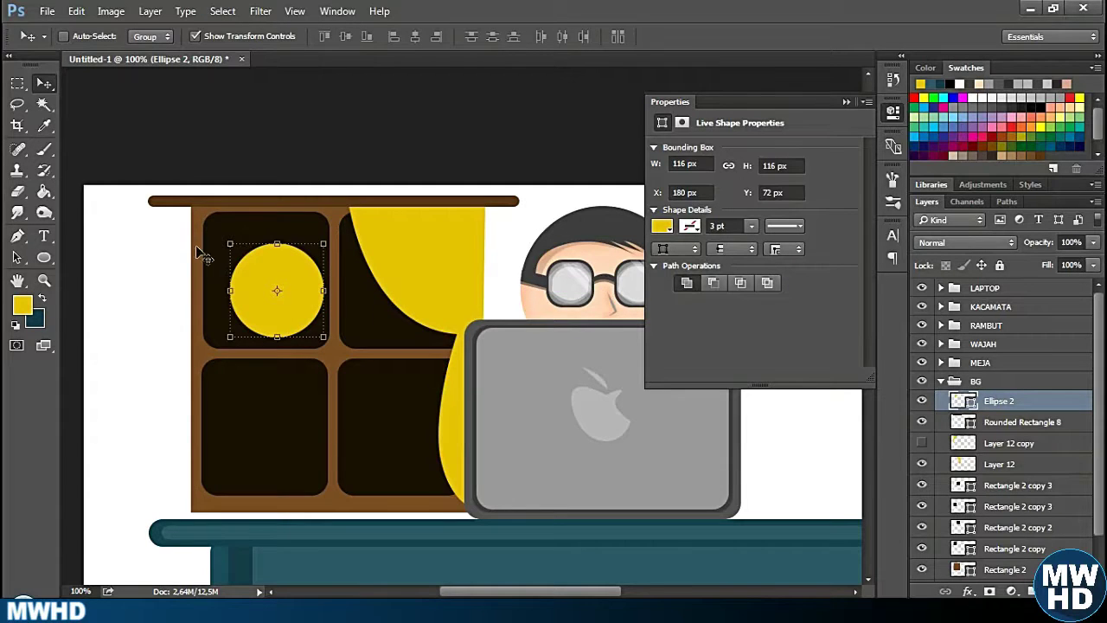
Duplicate the circle, fill the copy #23180e, then shrink and offset it to form a crescent.
key(ctrl+j)
double_click(962, 401)
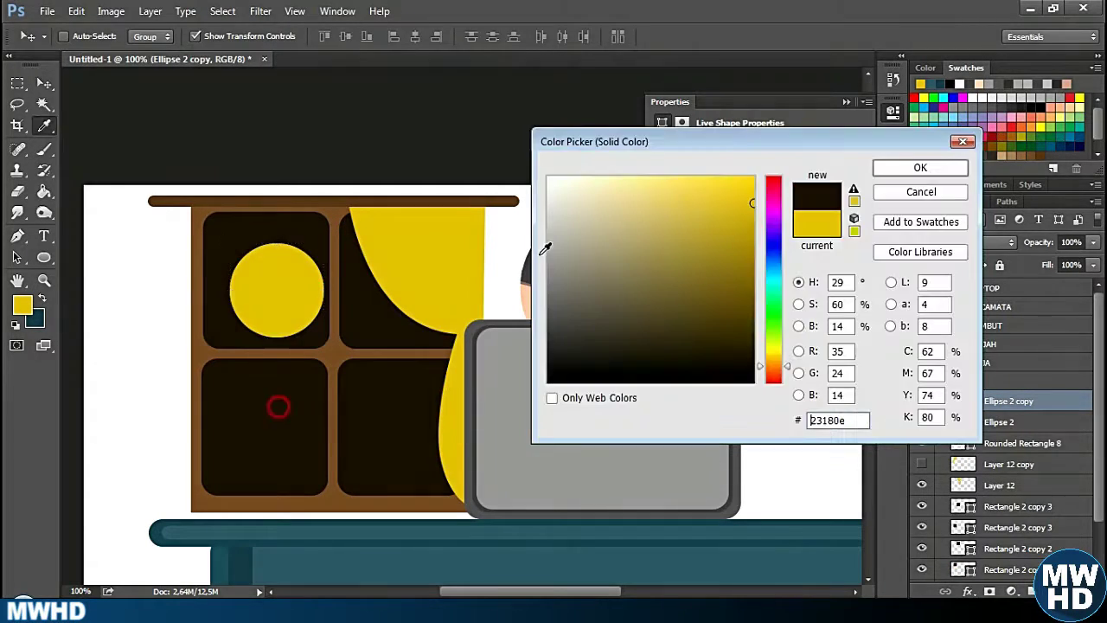
click(276, 403)
key(Return)
drag(302, 276, 314, 282)
key(ctrl+t)
drag(341, 352, 328, 337)
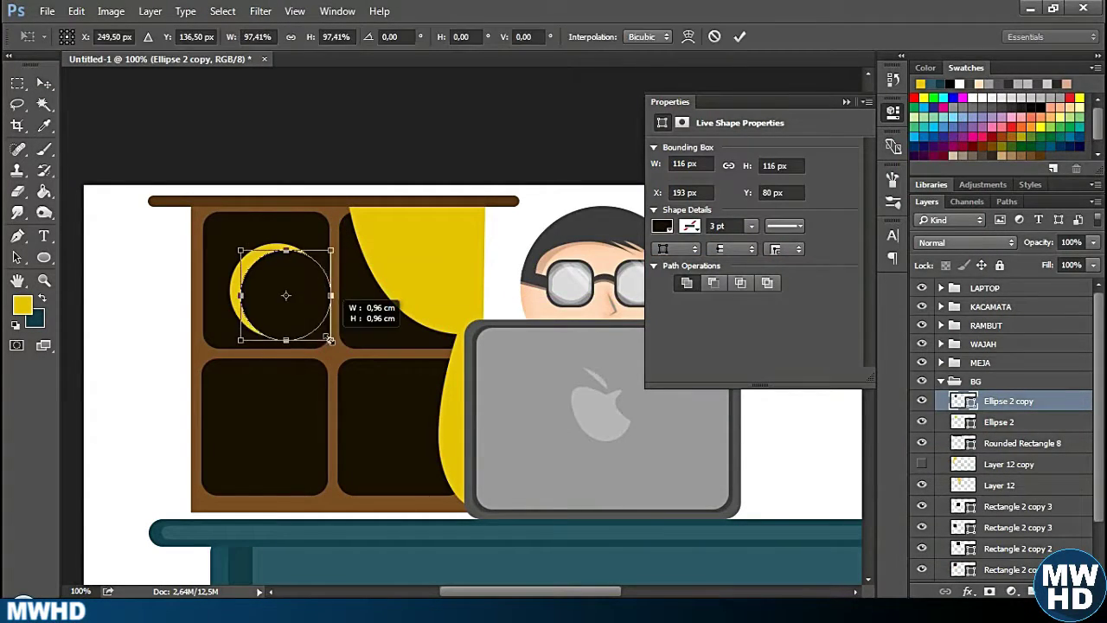
key(Return)
drag(279, 300, 264, 296)
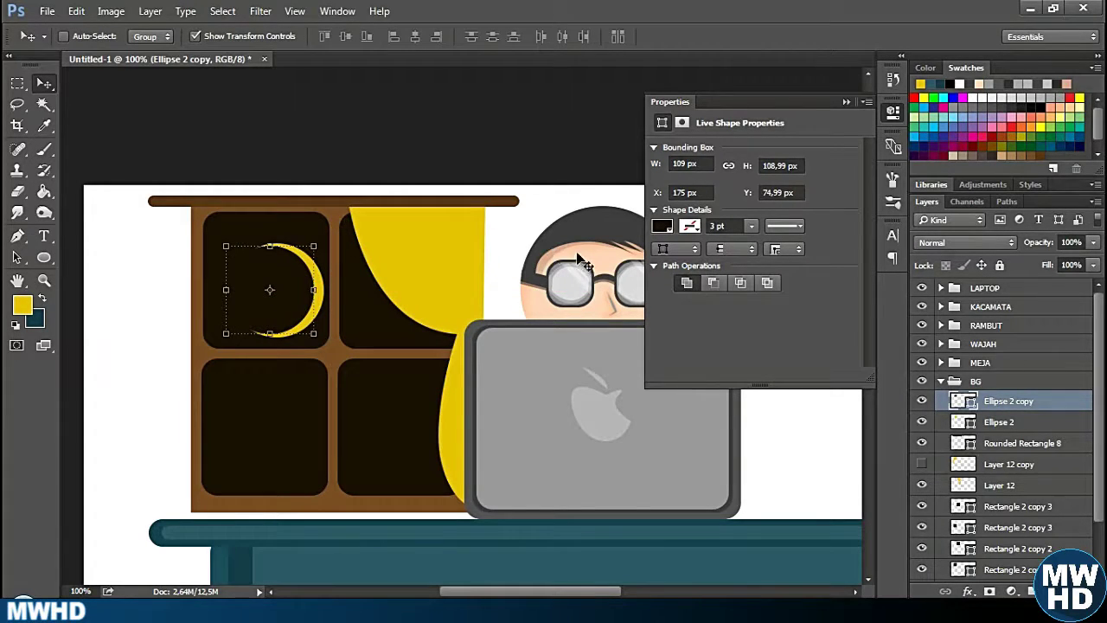
Show the left curtain, reposition the moon, and narrow the curtain beneath the moon.
click(921, 465)
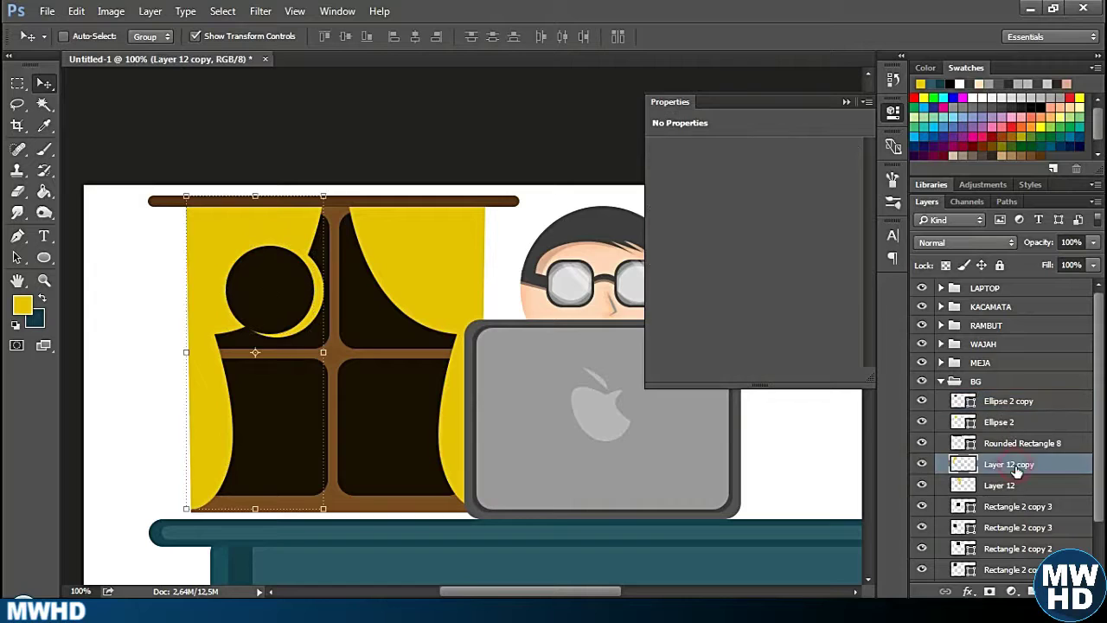
drag(1009, 464, 1009, 399)
click(1040, 441)
shift+click(1038, 422)
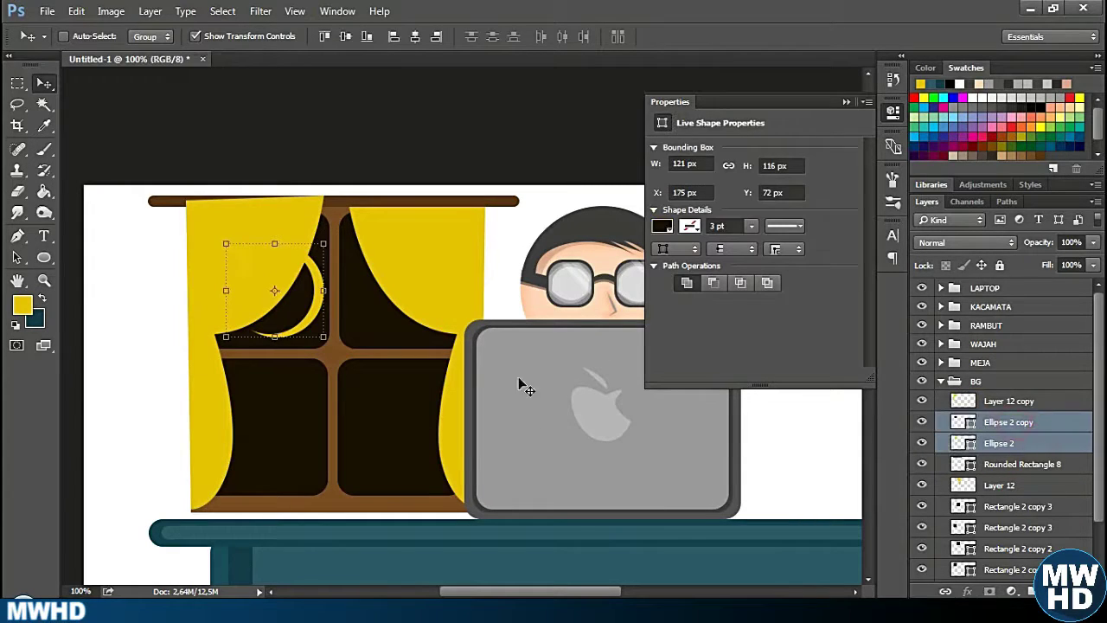
drag(312, 308, 314, 309)
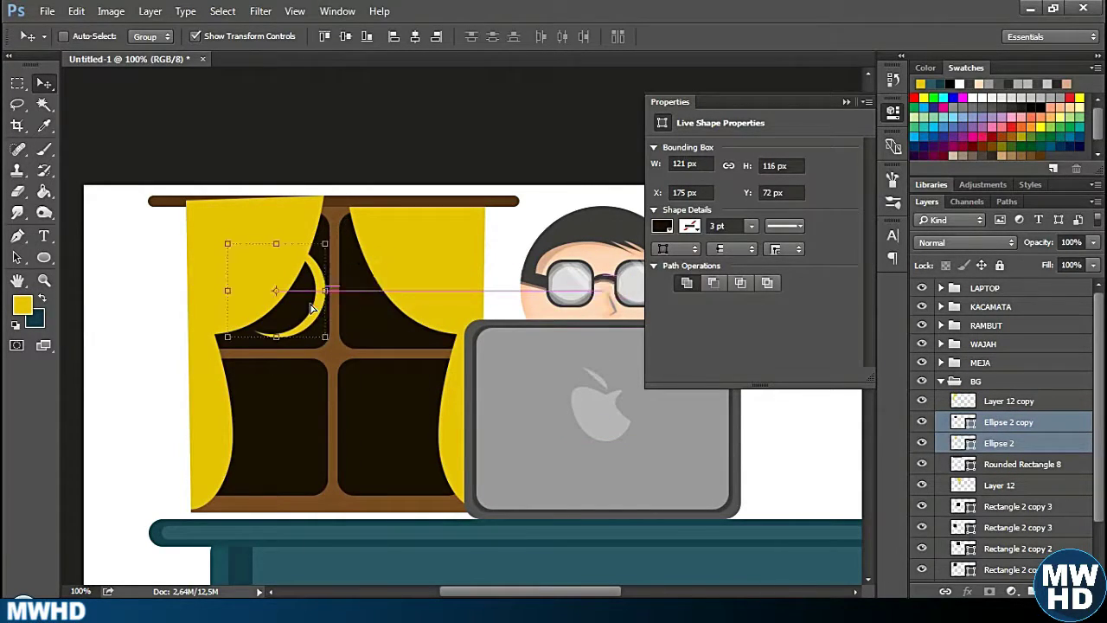
click(1007, 401)
drag(325, 351, 265, 352)
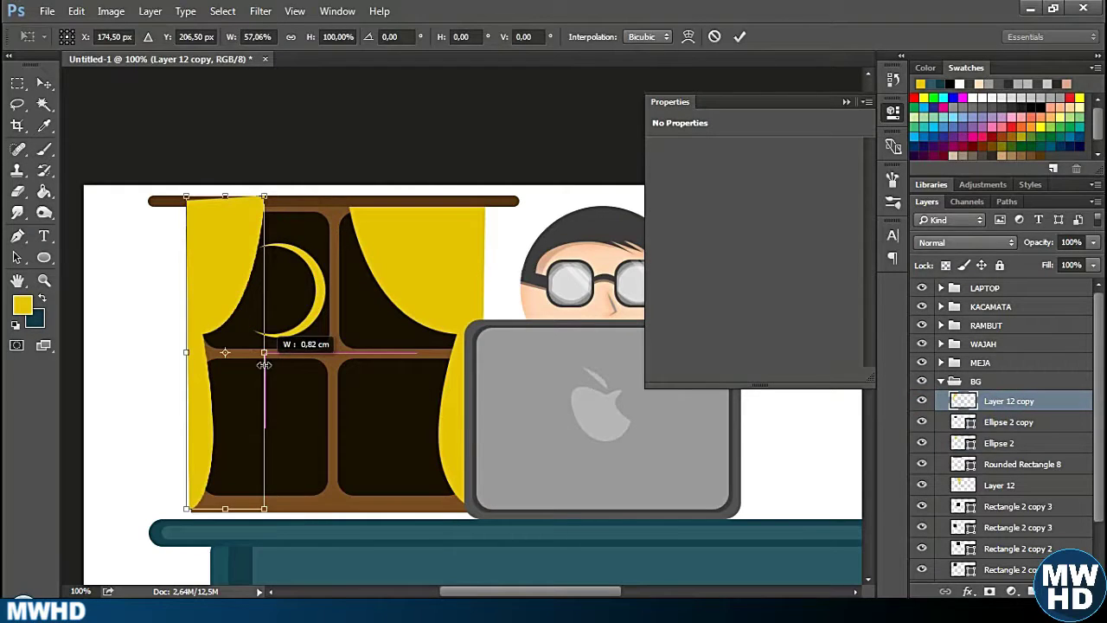
drag(1001, 406, 1008, 474)
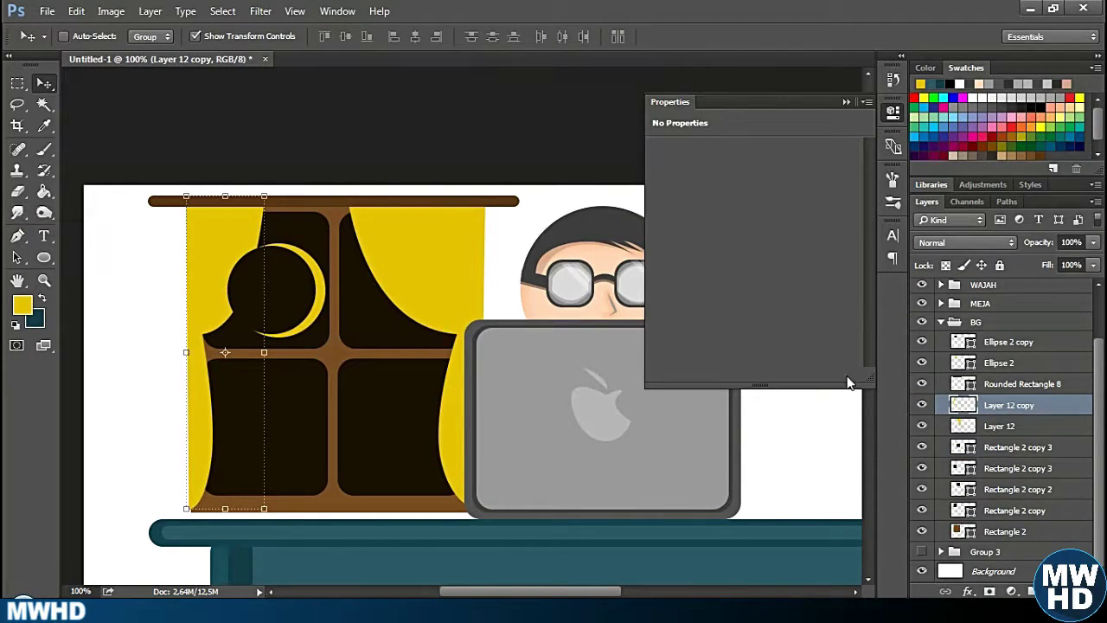
Stack the left curtain layer above the moon ellipses.
click(1012, 384)
scroll(1013, 342, up, 3)
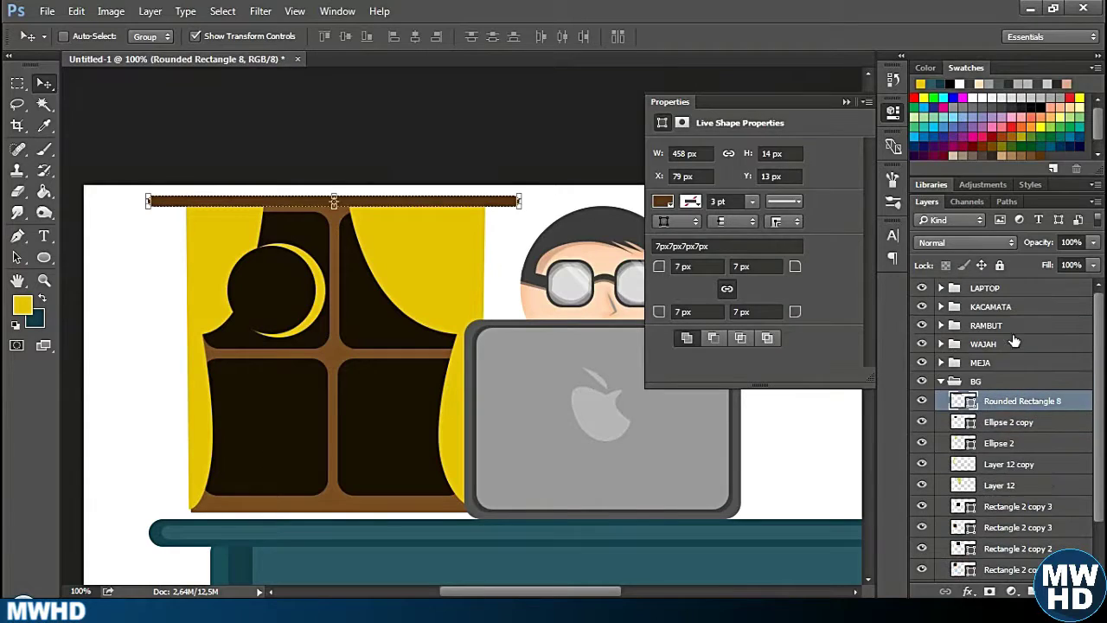
drag(1001, 463, 1004, 423)
key(m)
click(1005, 465)
Narrow the right curtain to about 54% width with Free Transform.
click(999, 485)
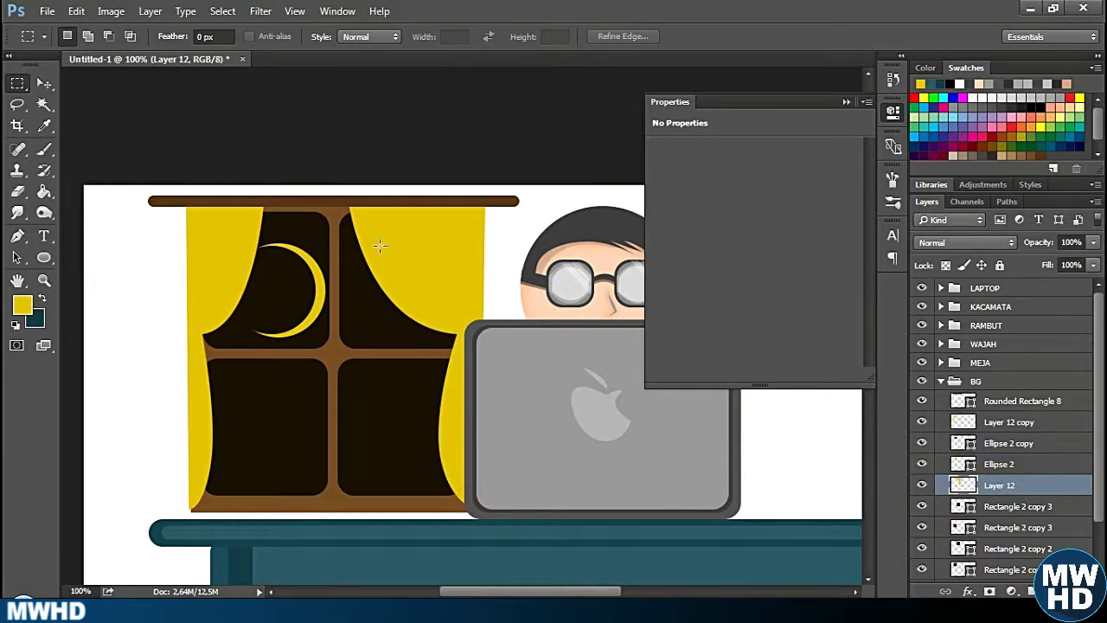
key(v)
key(ctrl+t)
drag(349, 352, 411, 352)
key(Return)
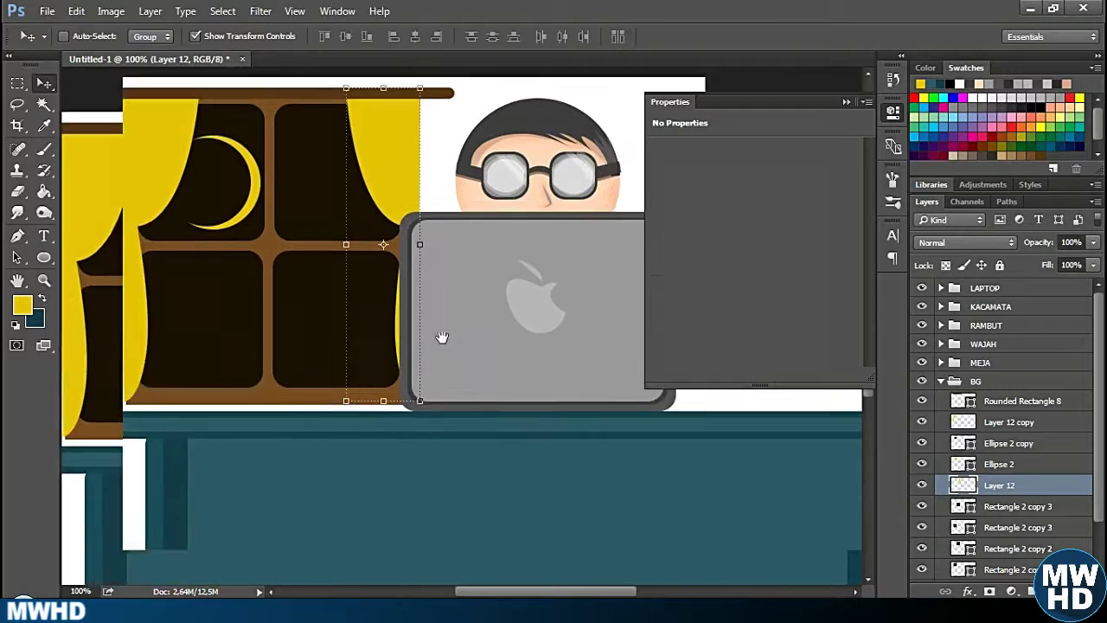
Duplicate the curtain rod and give the copy a lighter brown fill.
key(ctrl+j)
key(ctrl+plus)
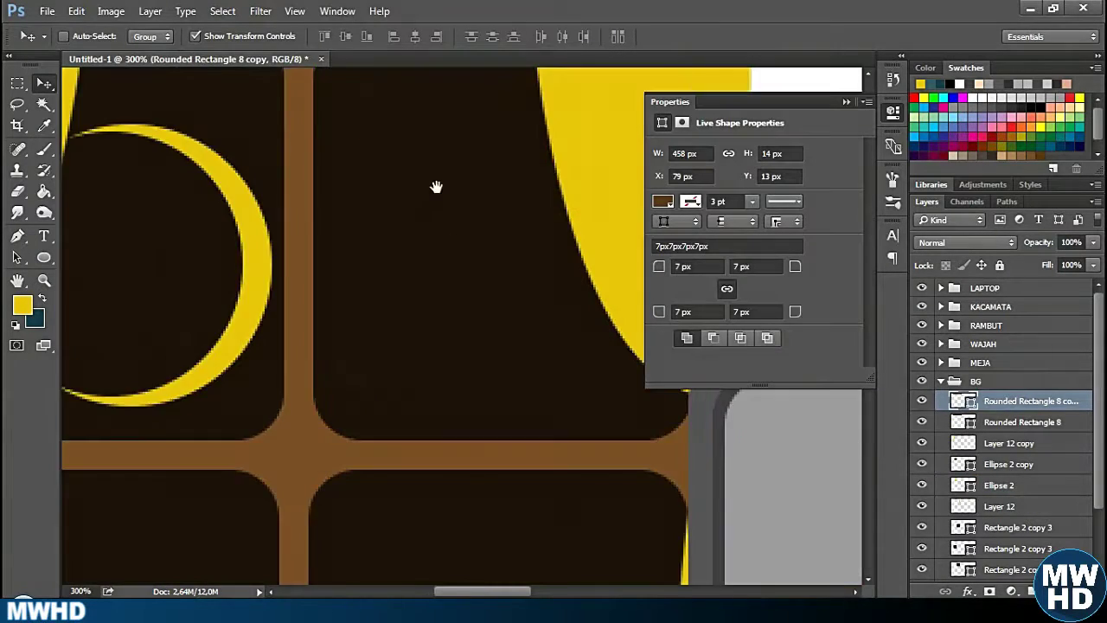
key(ctrl+plus)
double_click(965, 403)
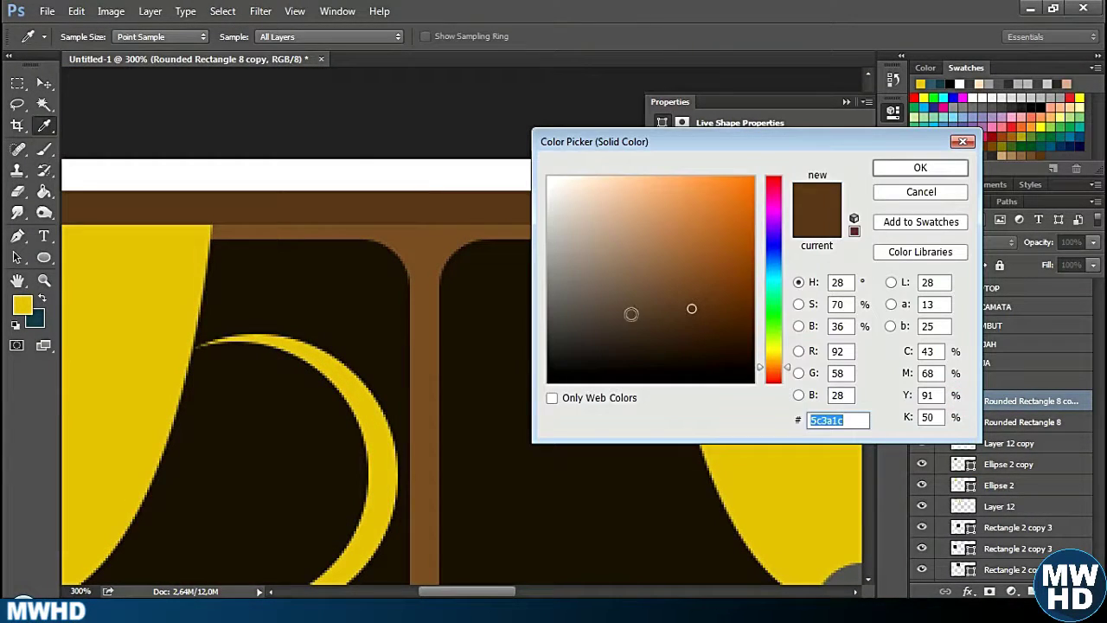
click(663, 306)
click(921, 167)
Make the rod copy thinner and shorten it from its left end.
key(ctrl+minus)
key(ctrl+t)
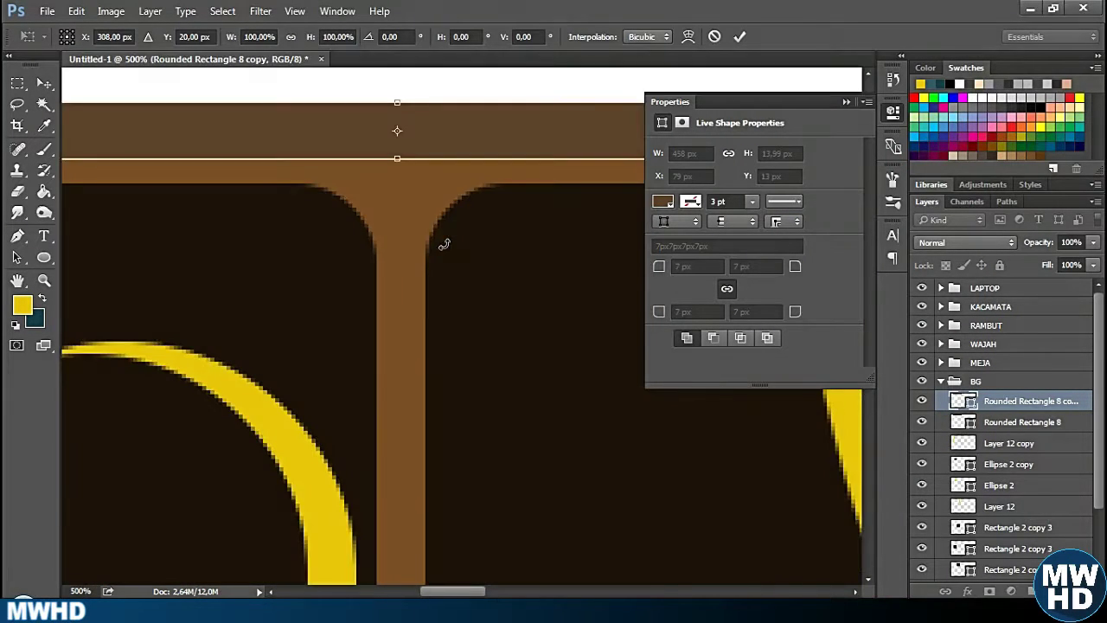
key(ctrl+plus)
key(ctrl+plus)
key(ctrl+plus)
mouse_move(439, 240)
mouse_down()
mouse_move(397, 175)
mouse_move(396, 188)
mouse_up()
key(ctrl+minus)
scroll(217, 329, left, 5)
drag(177, 216, 201, 224)
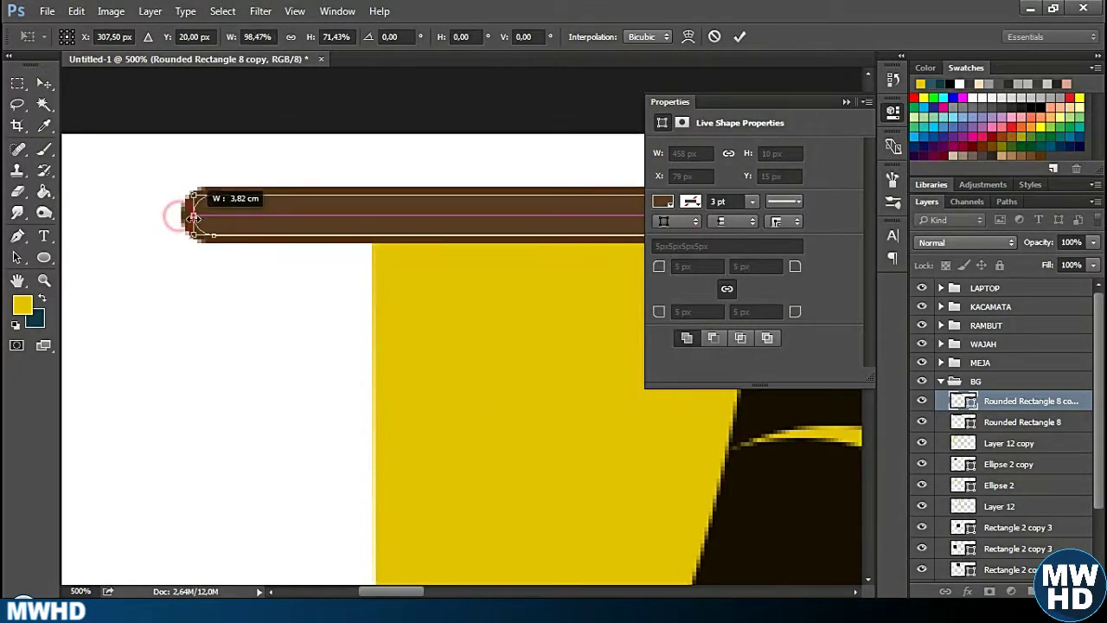
key(Return)
key(ctrl+minus)
key(ctrl+minus)
key(ctrl+minus)
Recolour the bar a darker brown and slim it further into a 4 px strip.
double_click(963, 400)
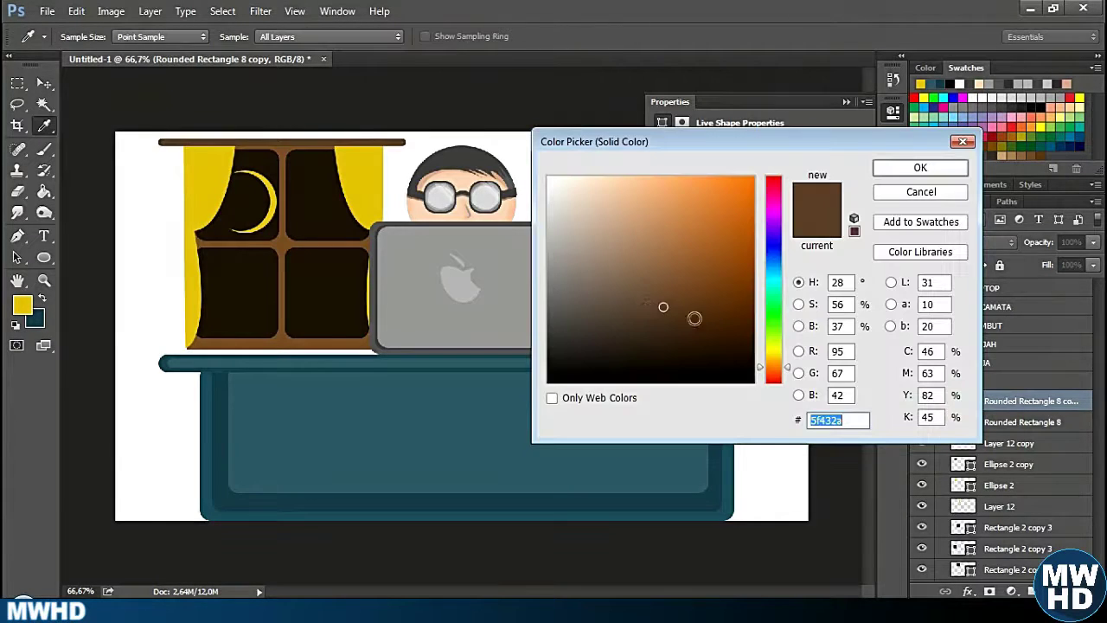
click(670, 312)
click(655, 300)
click(895, 170)
key(ctrl+plus)
key(ctrl+plus)
key(ctrl+plus)
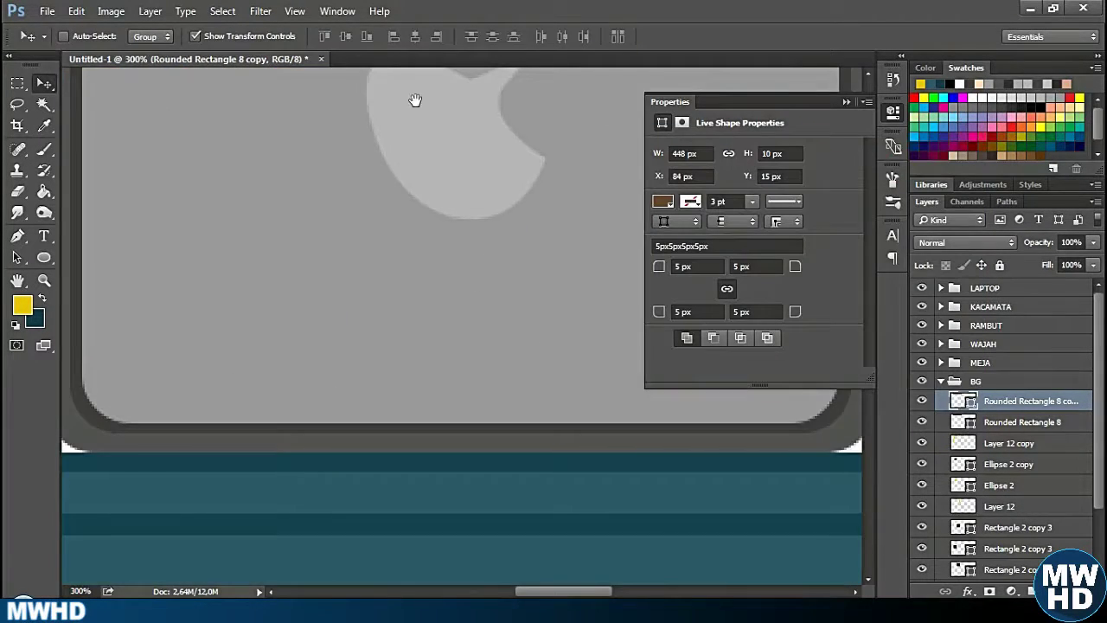
key(ctrl+t)
drag(455, 272, 456, 275)
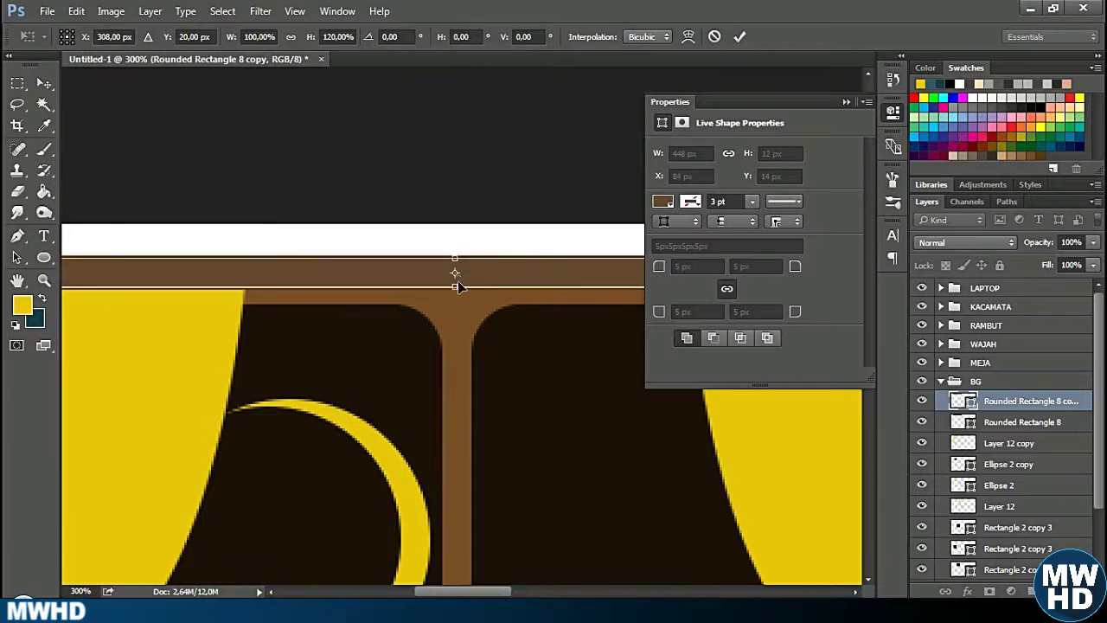
key(ctrl+plus)
key(ctrl+plus)
key(ctrl+plus)
drag(447, 206, 446, 215)
key(Return)
key(ctrl+minus)
key(ctrl+minus)
key(ctrl+minus)
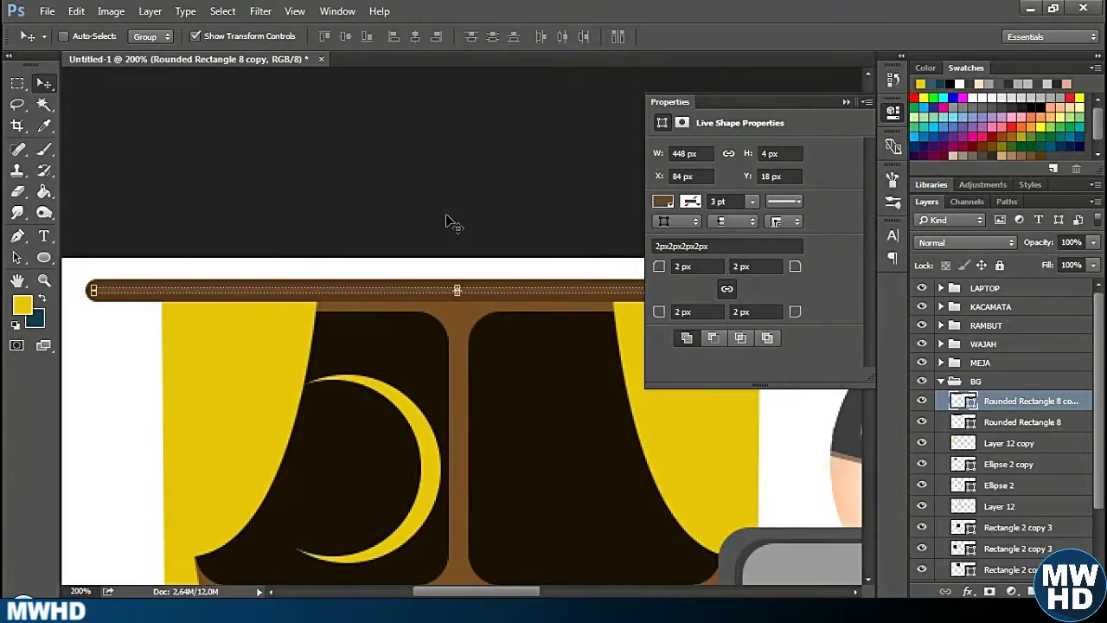
Give the thin rod highlight a lighter tan fill.
double_click(981, 401)
drag(652, 299, 640, 245)
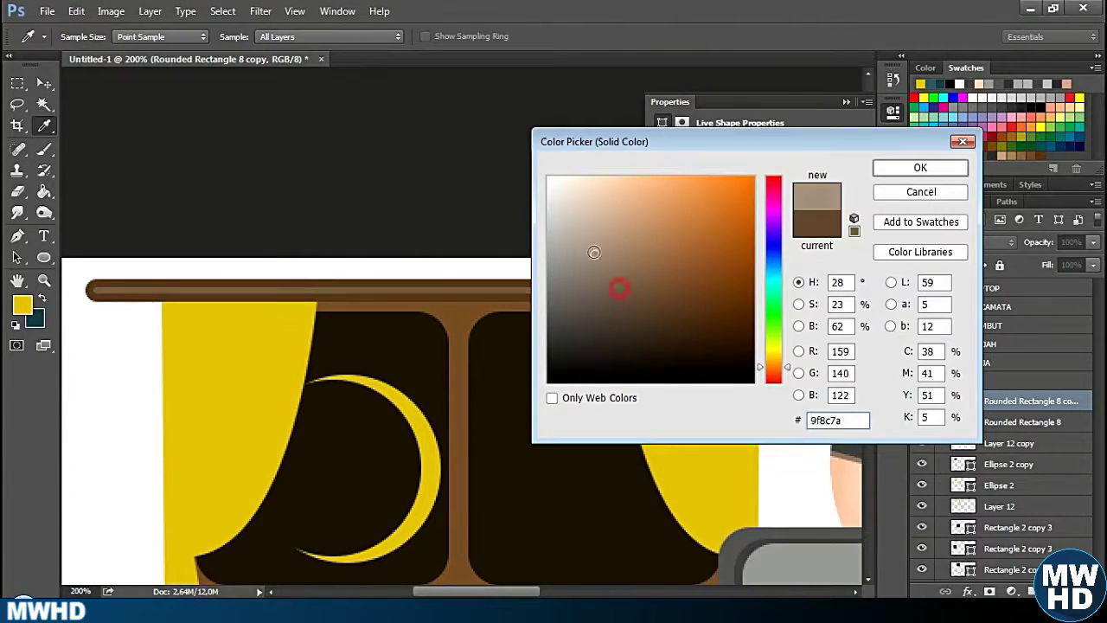
click(919, 168)
key(ctrl+0)
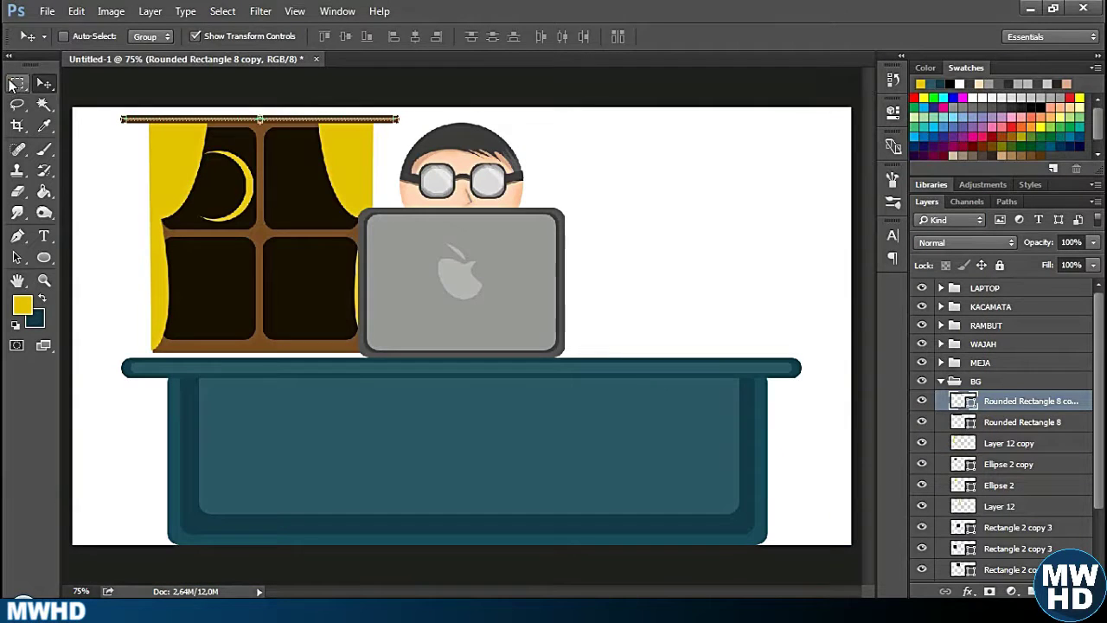
Create a new empty layer and set the foreground colour to white.
click(17, 83)
click(18, 235)
scroll(585, 269, up, 3)
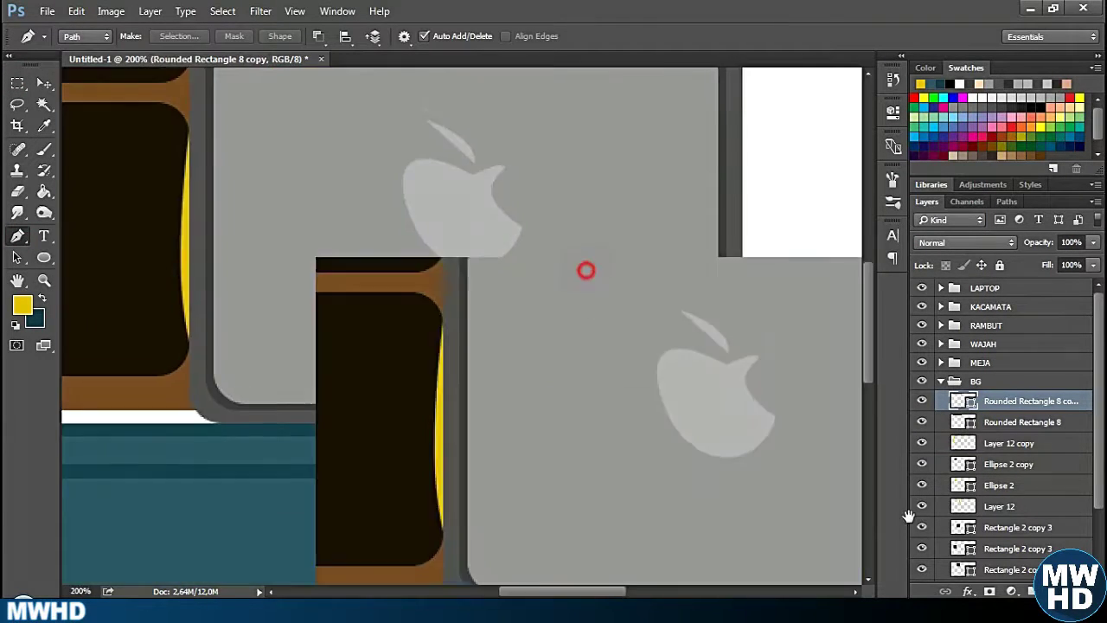
key(ctrl+shift+alt+n)
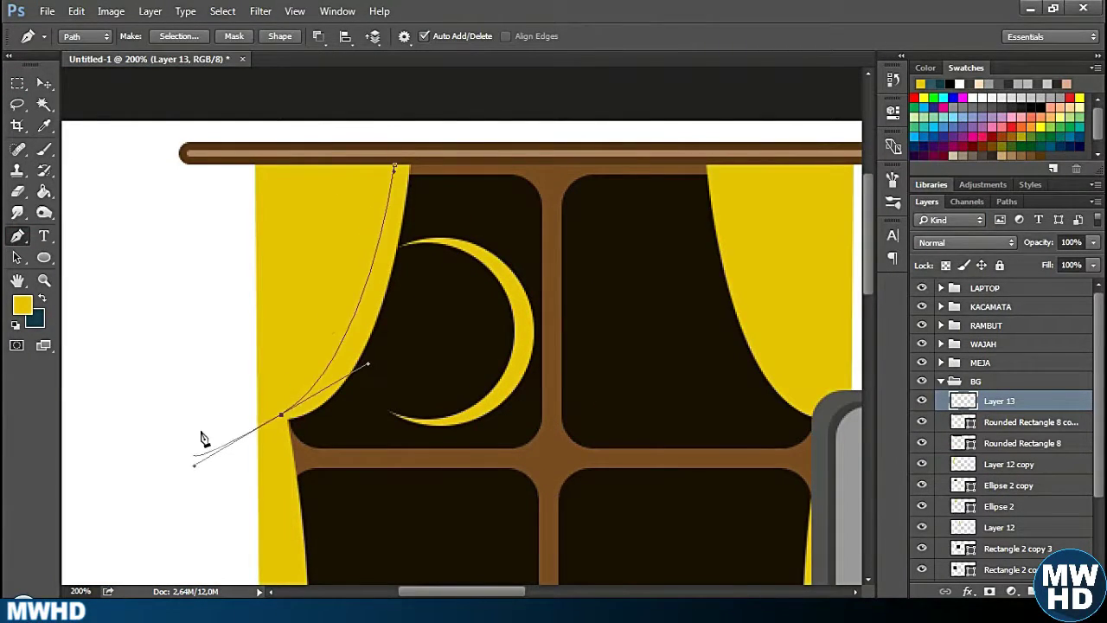
click(22, 305)
click(554, 171)
click(920, 166)
Stroke the left curtain's edge path with a white brush.
key(b)
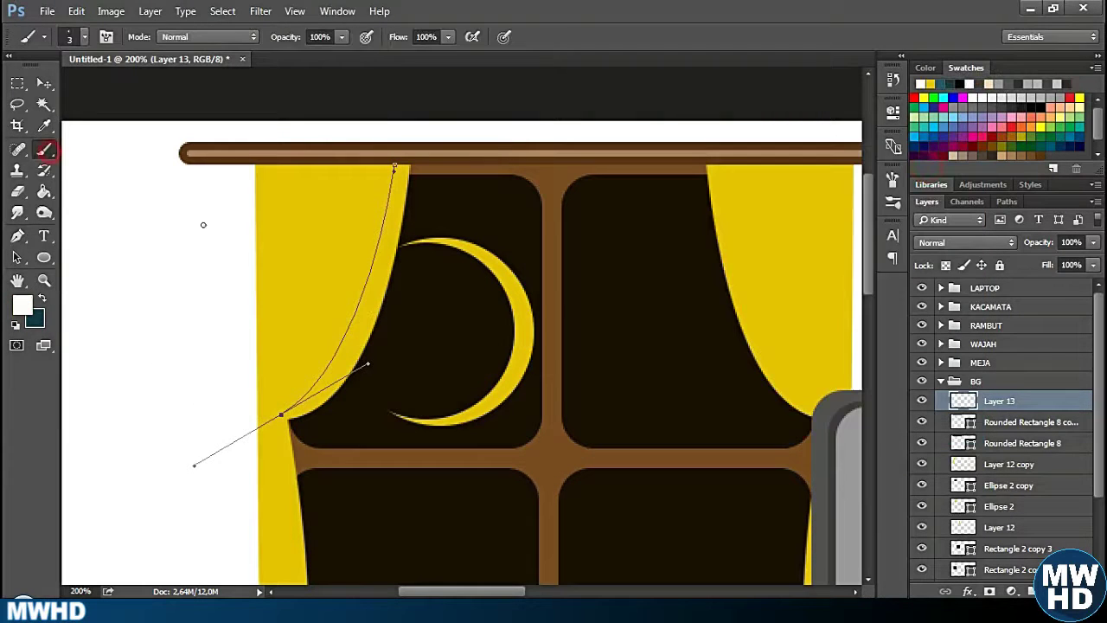
key(p)
right_click(313, 227)
click(372, 311)
key(Return)
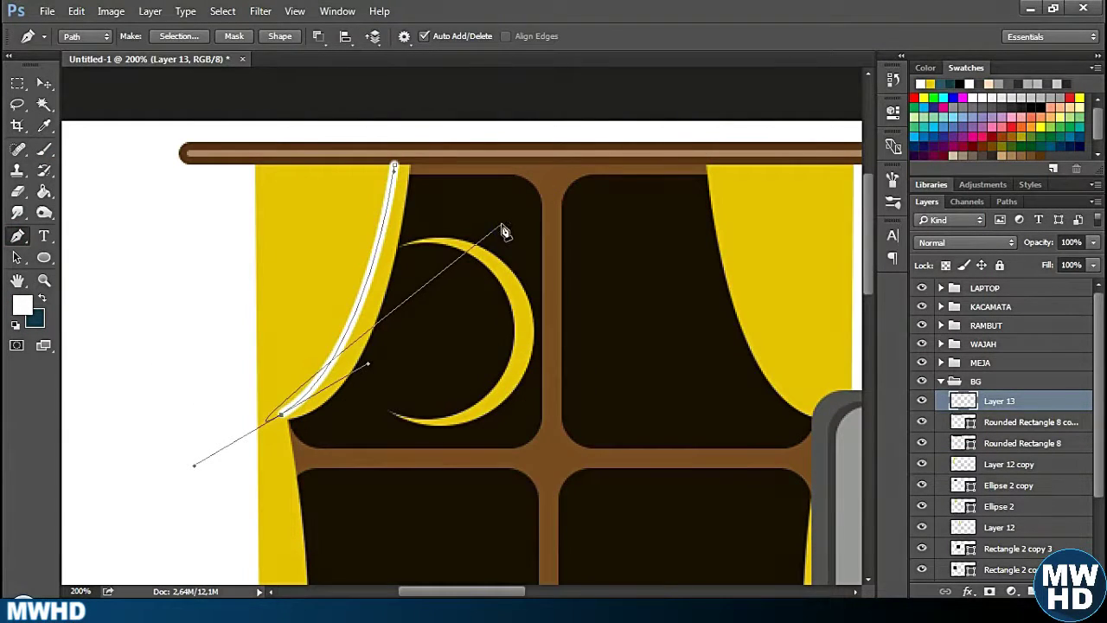
right_click(504, 230)
click(528, 251)
key(e)
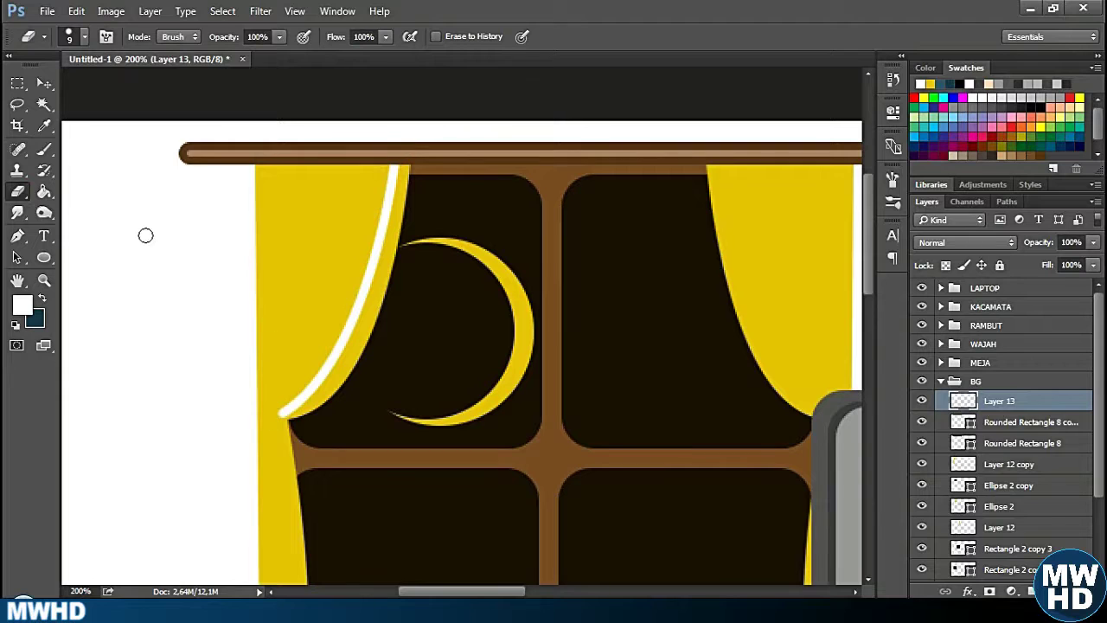
Duplicate and nudge the curtain stroke, then delete the extra copy.
key(ctrl+j)
key(v)
mouse_move(345, 259)
mouse_down()
mouse_move(316, 217)
mouse_move(366, 257)
mouse_up()
key(Delete)
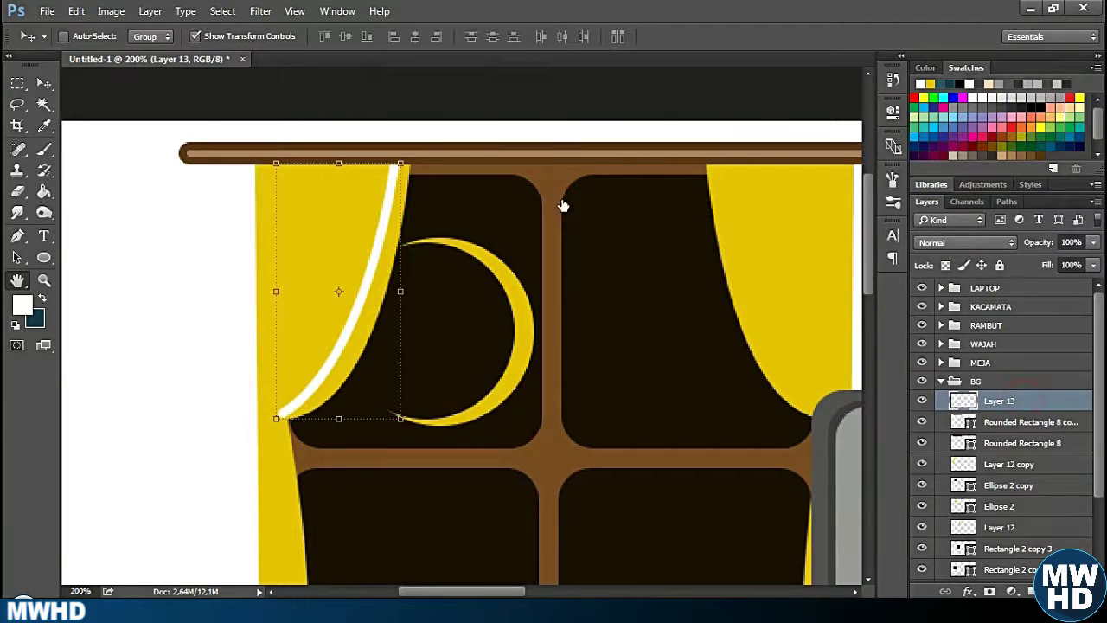
Give the fold line a dark olive-yellow 897506 Color Overlay.
double_click(999, 401)
click(466, 306)
click(798, 141)
click(325, 232)
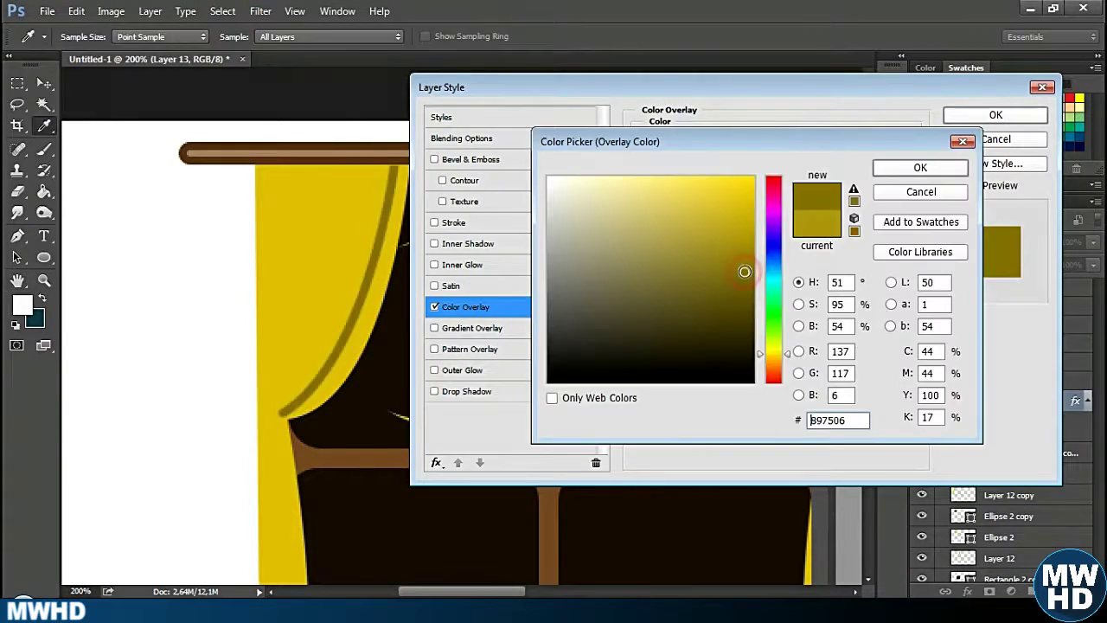
click(986, 115)
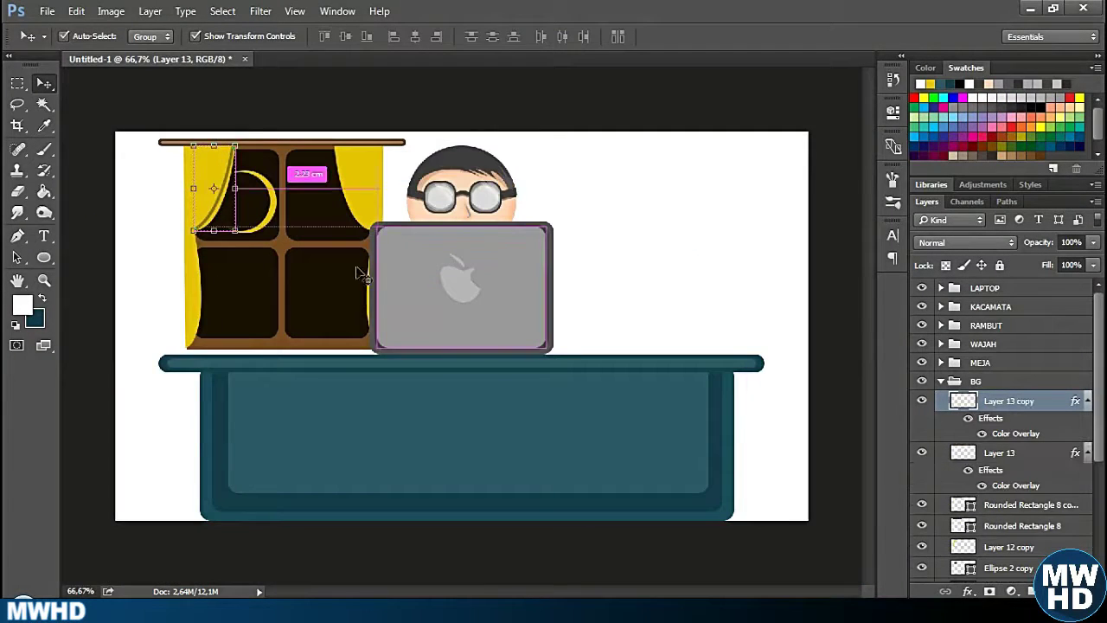
click(46, 11)
Flip the copied fold line horizontally and place it on the right curtain.
click(389, 497)
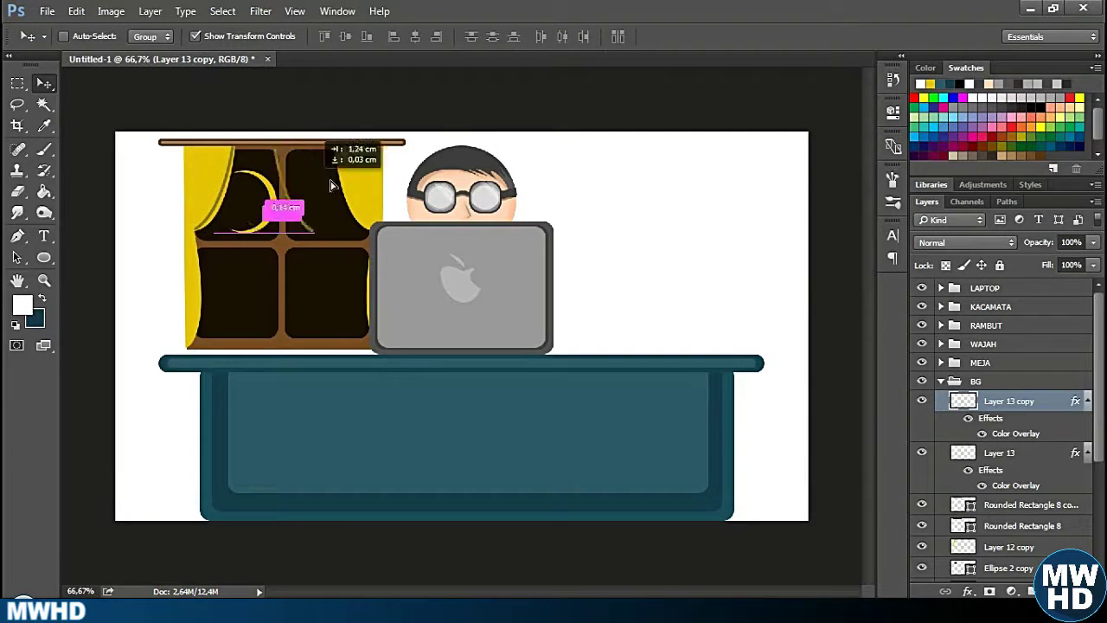
drag(302, 182, 358, 187)
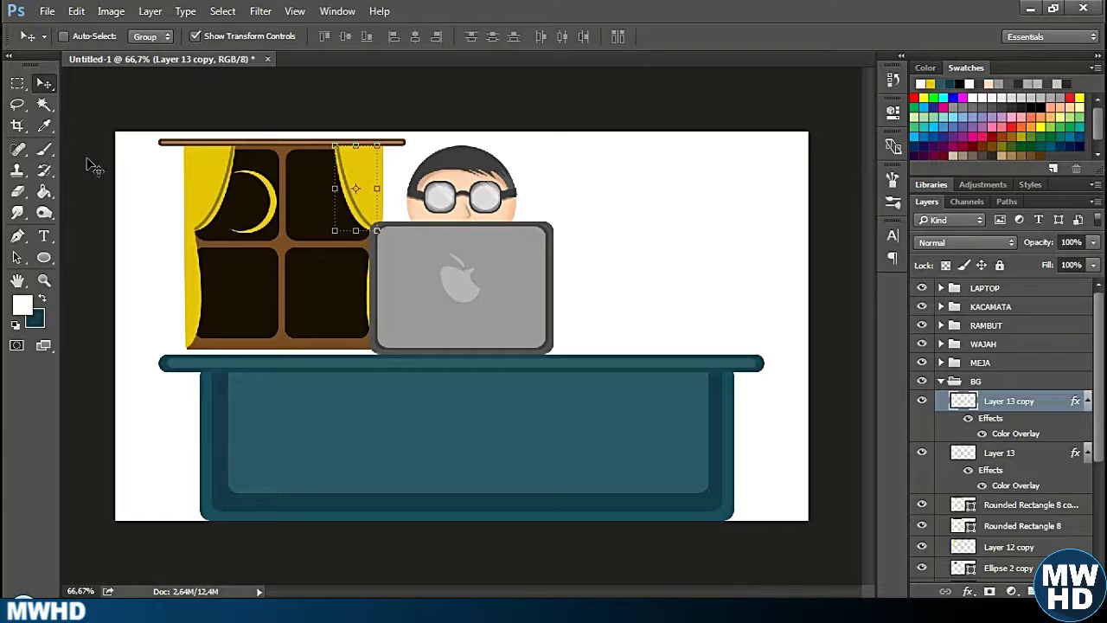
key(ctrl+minus)
Add a new layer above Group 3 and drag a black radial gradient across it.
scroll(1003, 476, down, 5)
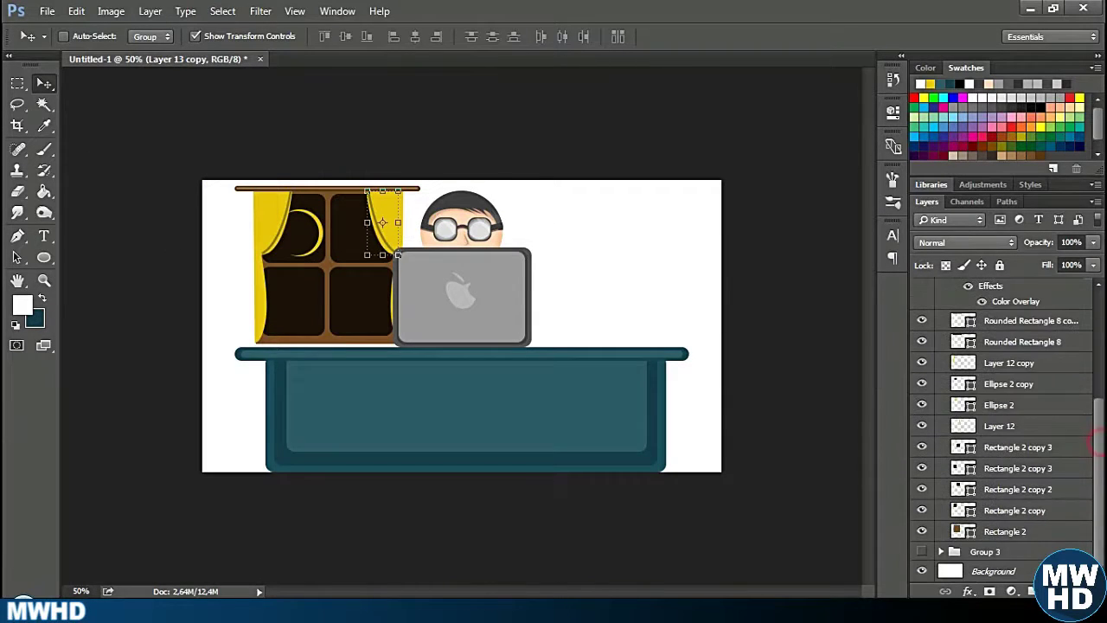
click(985, 551)
click(1056, 591)
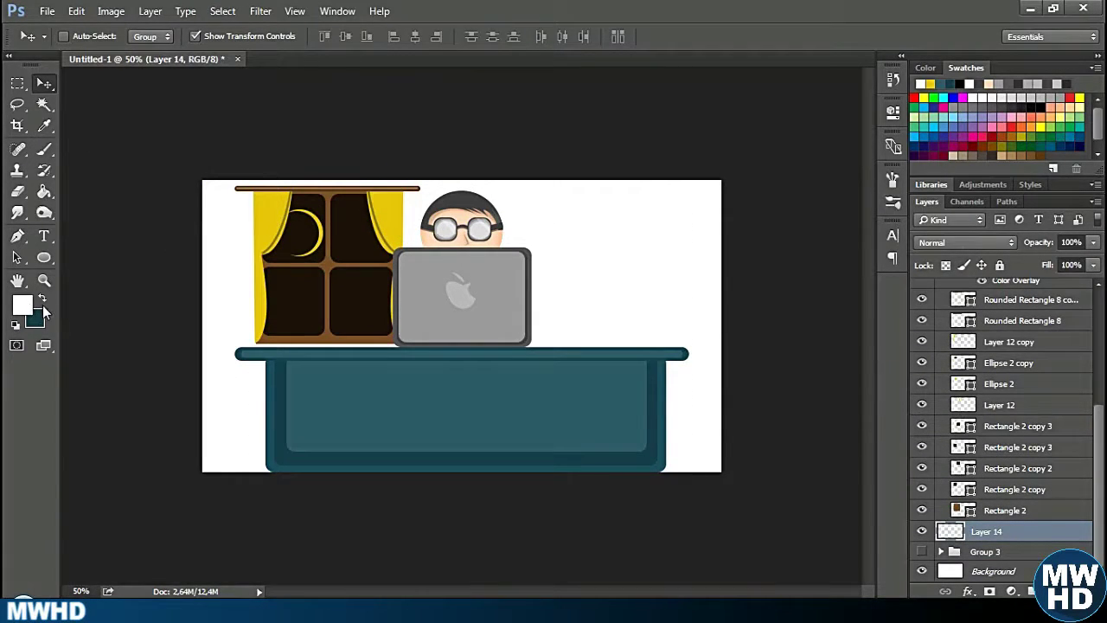
click(23, 305)
click(547, 380)
click(917, 143)
right_click(44, 191)
click(110, 191)
drag(536, 328, 718, 217)
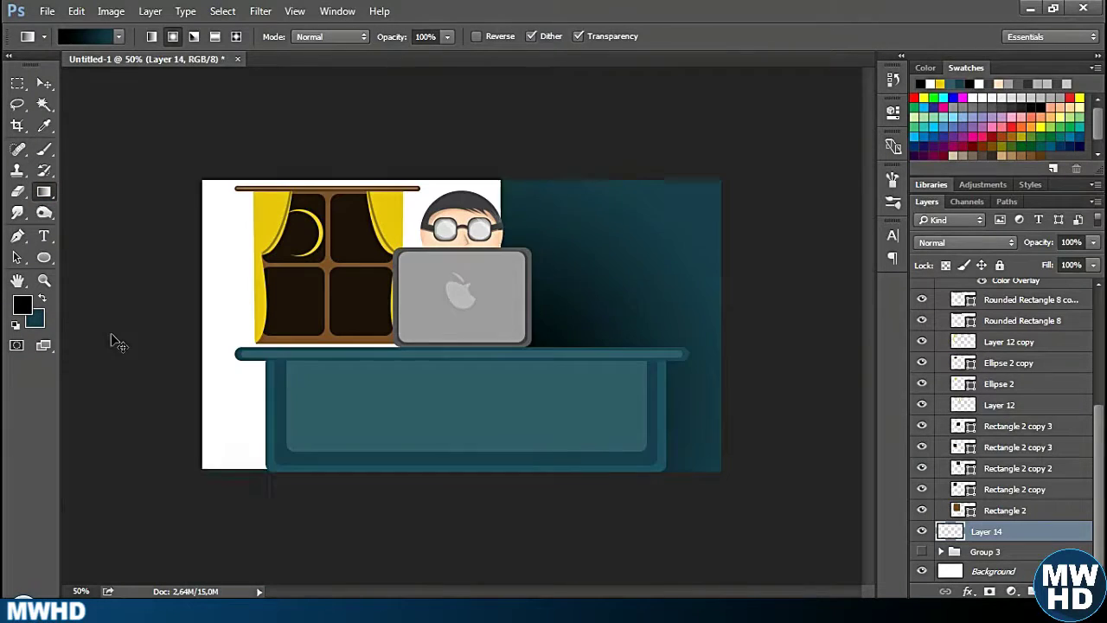
Redraw the radial gradient outward from the desk and make its colour brown.
key(x)
drag(445, 346, 531, 415)
key(ctrl+minus)
key(ctrl+minus)
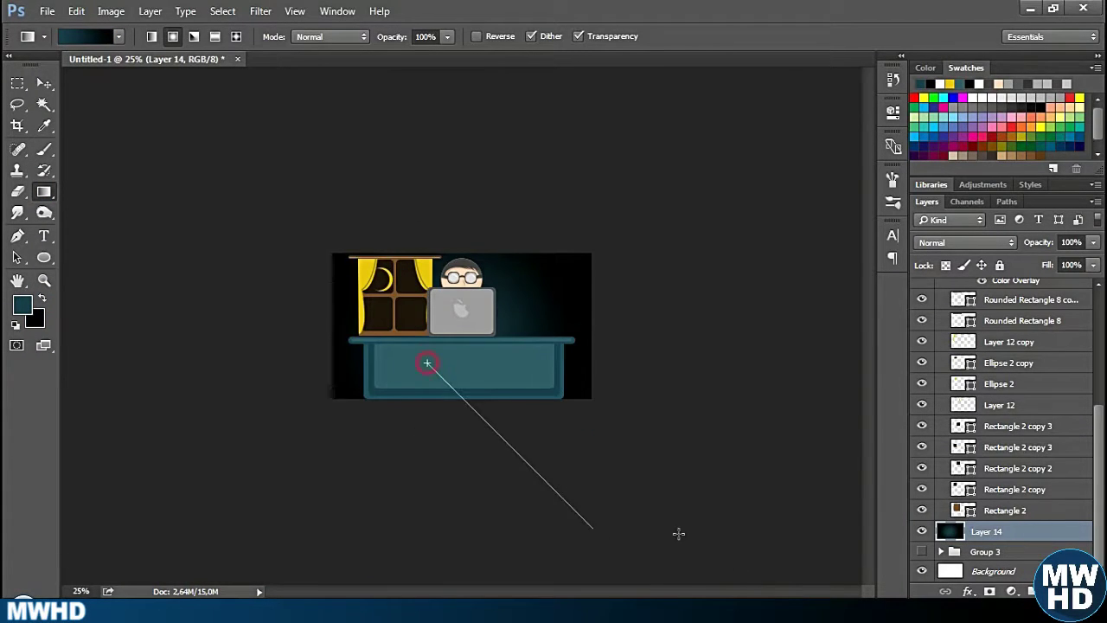
drag(428, 362, 650, 585)
key(ctrl+plus)
key(ctrl+plus)
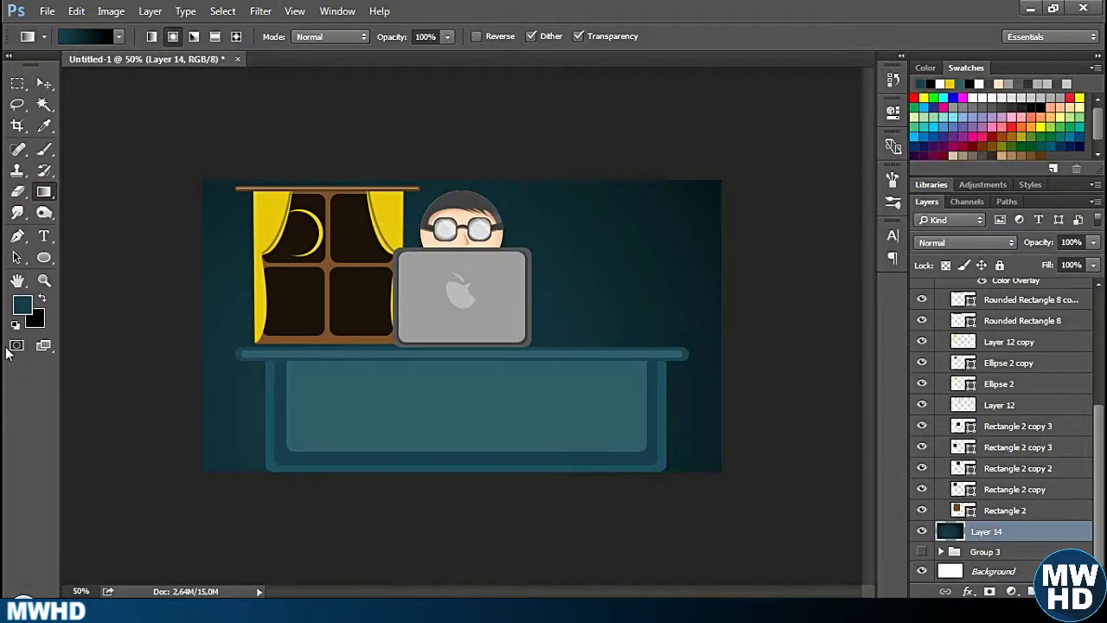
click(23, 305)
click(920, 168)
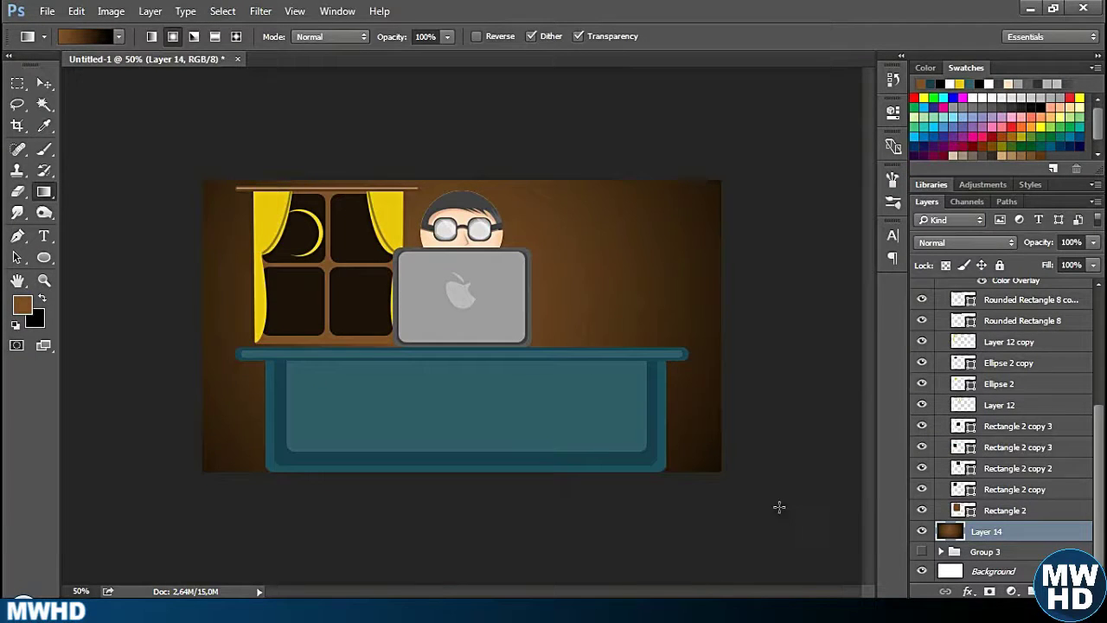
key(ctrl+plus)
key(ctrl+plus)
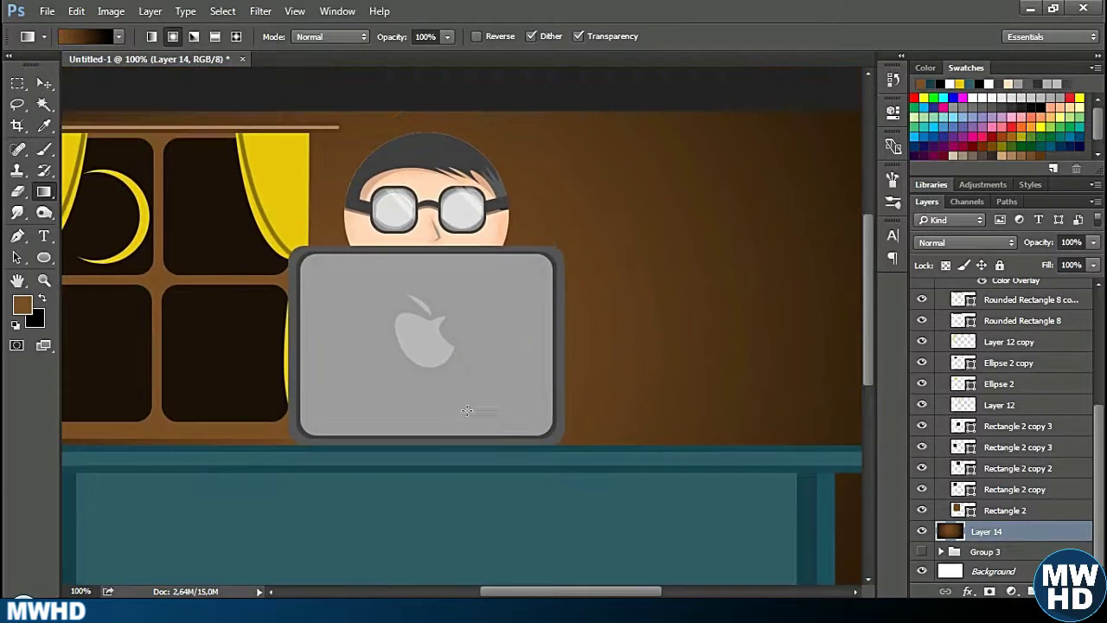
key(ctrl+minus)
key(ctrl+minus)
Add the BEGADANG text on the desk and bring its layer to the top.
click(47, 10)
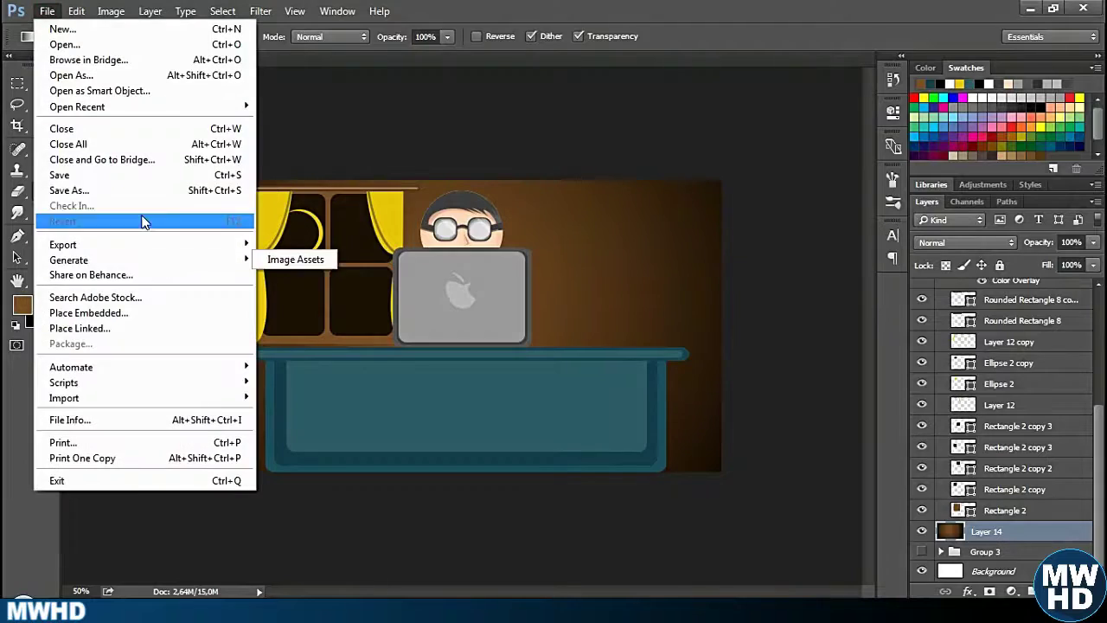
key(Escape)
click(45, 238)
click(303, 387)
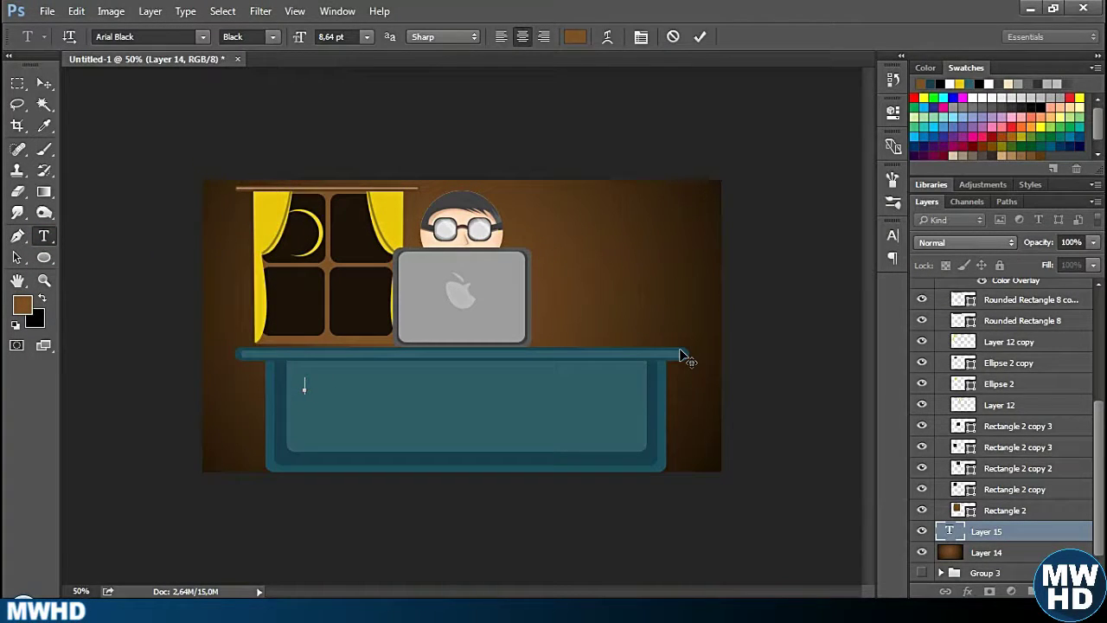
key(ctrl+Return)
key(v)
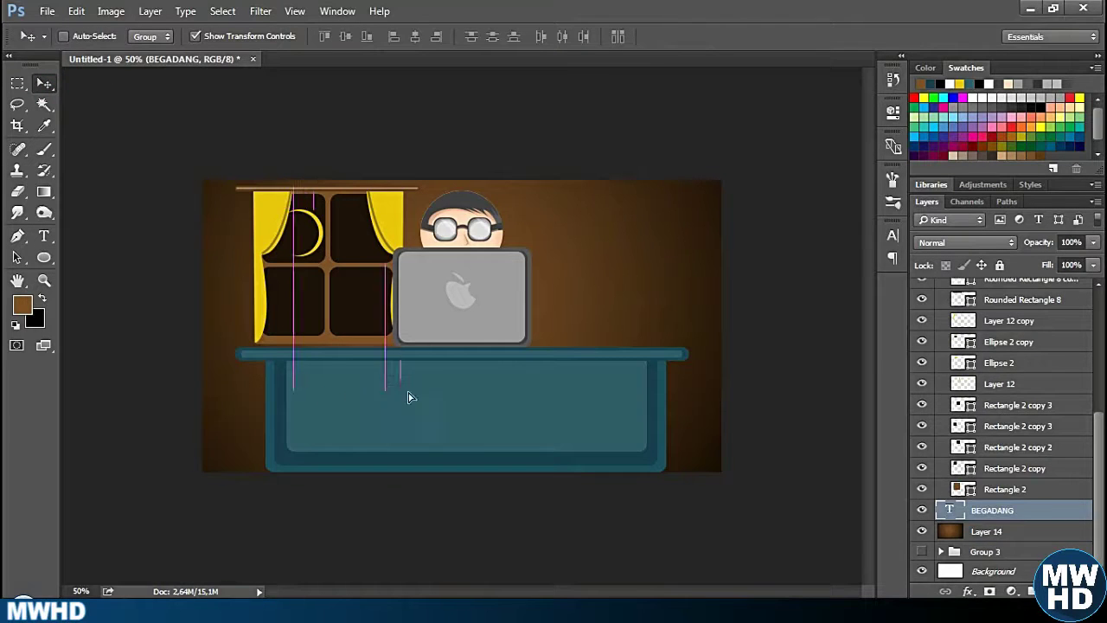
key(ctrl+shift+bracketright)
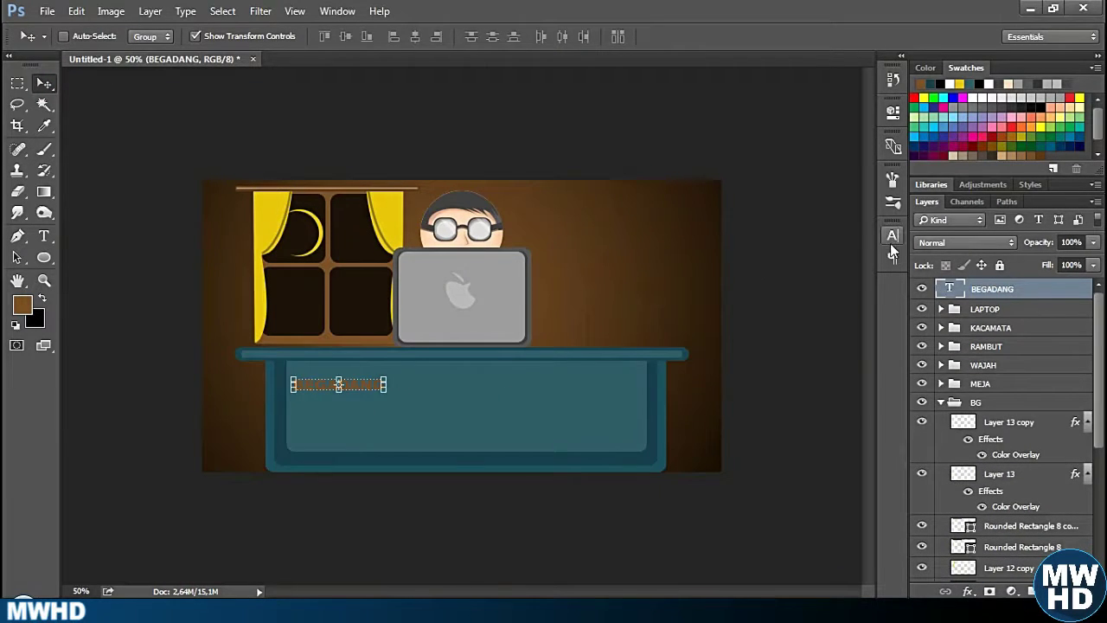
Set the text colour to dfb600 and the font size to 24 pt.
click(891, 239)
click(845, 327)
text(dfb600)
key(Return)
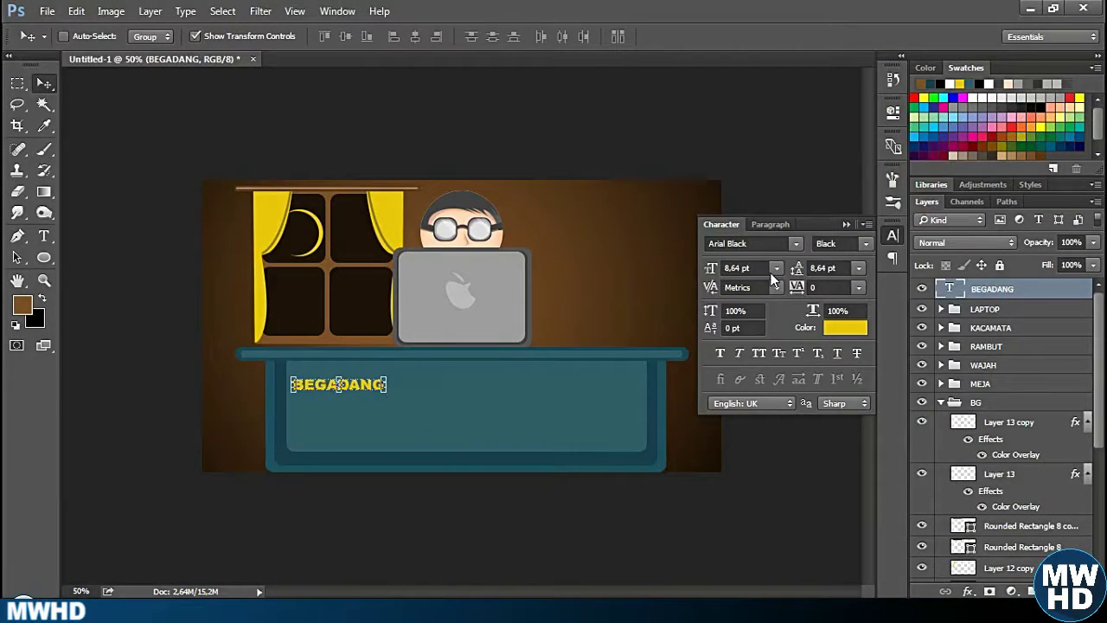
click(776, 268)
click(753, 427)
Move and scale the BEGADANG text to centre it on the desk front.
mouse_move(470, 377)
mouse_down()
mouse_move(543, 379)
mouse_move(504, 398)
mouse_up()
key(ctrl+t)
drag(406, 381, 486, 386)
key(Return)
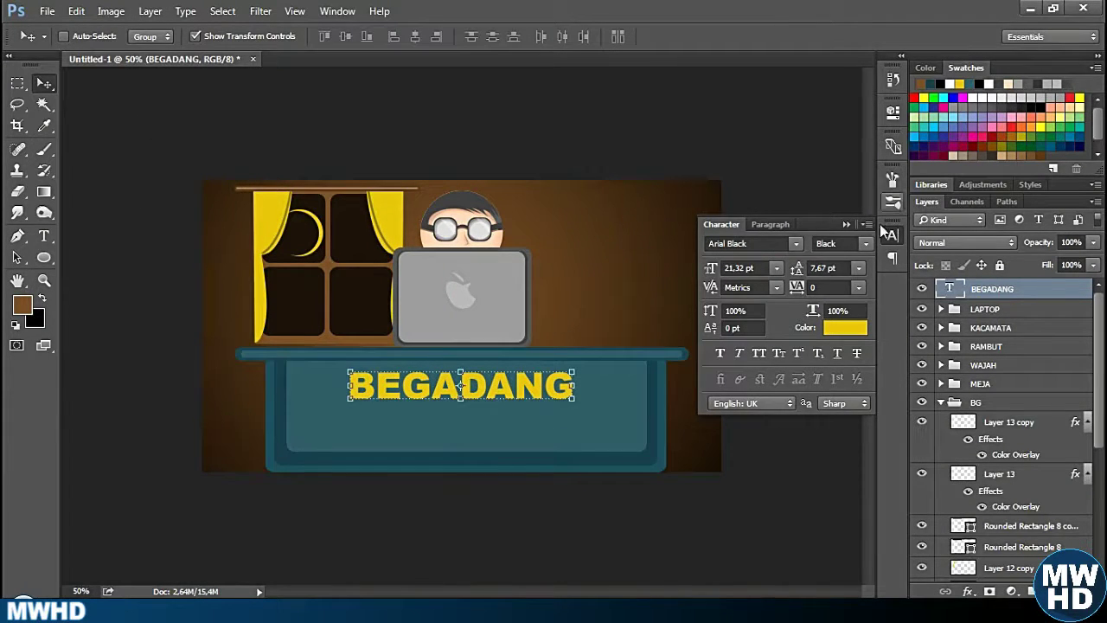
click(884, 230)
Add a white ffffff Stroke layer style to the text.
double_click(1055, 288)
click(731, 242)
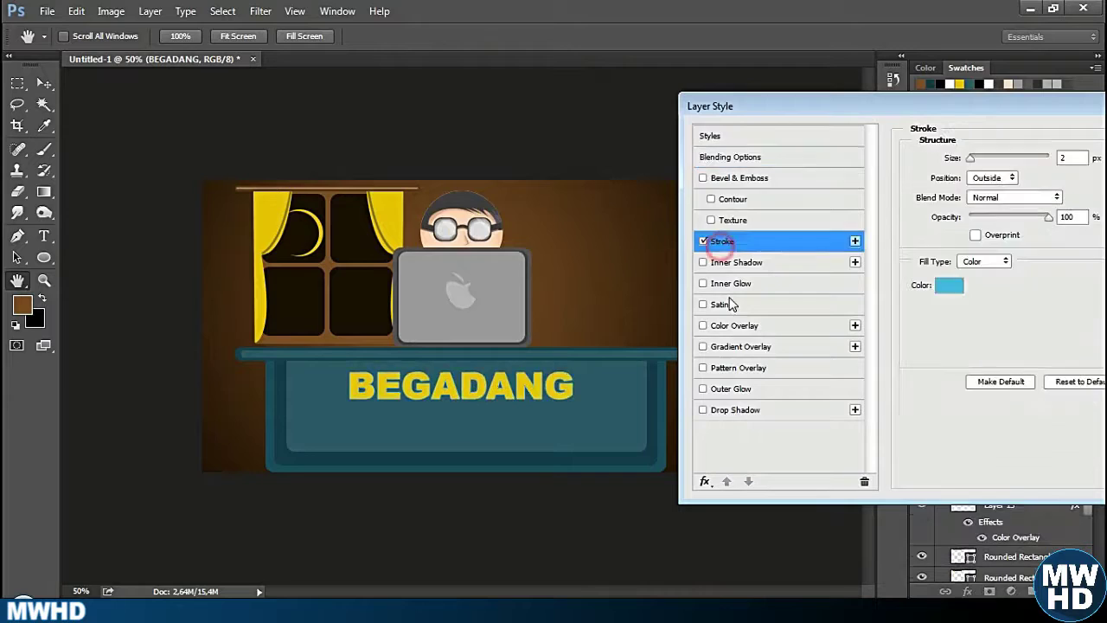
click(882, 286)
click(455, 326)
click(920, 167)
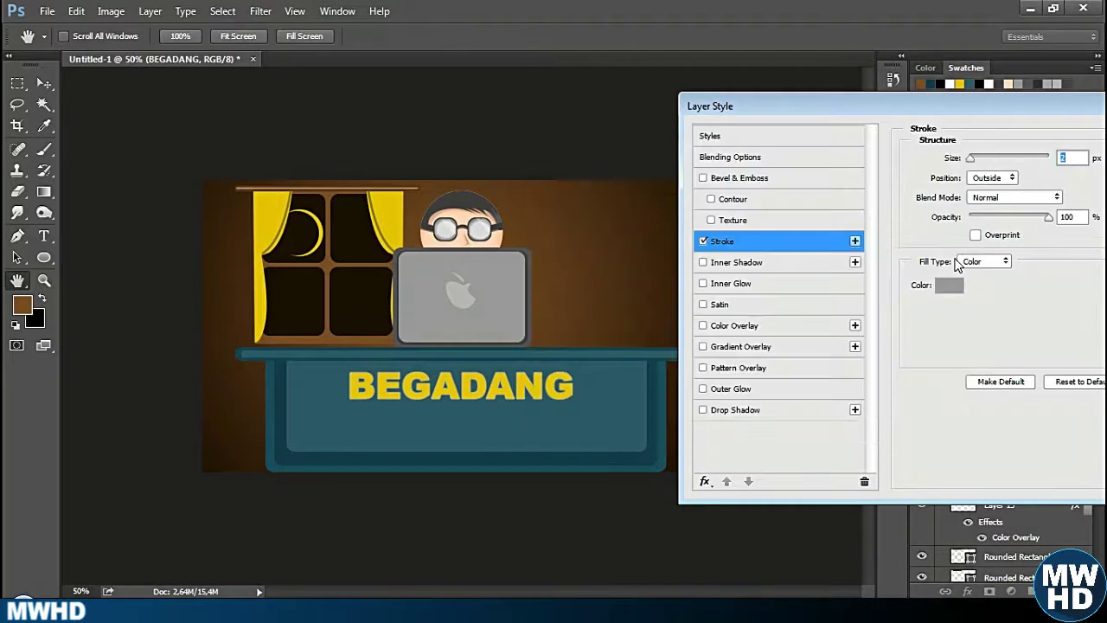
click(951, 285)
text(ffffff)
click(920, 167)
key(Return)
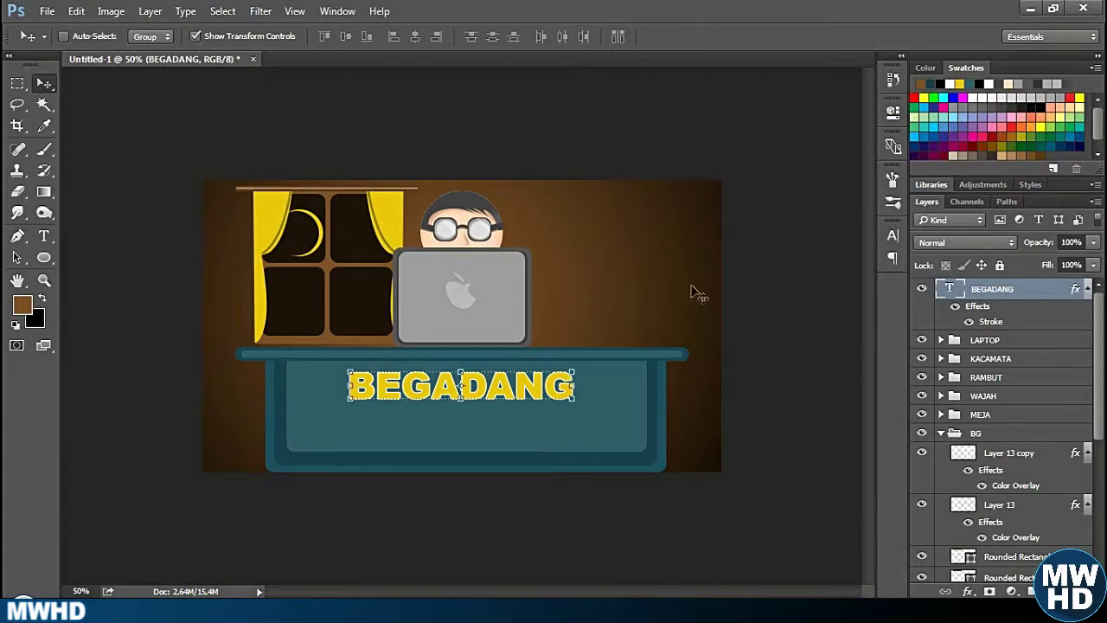